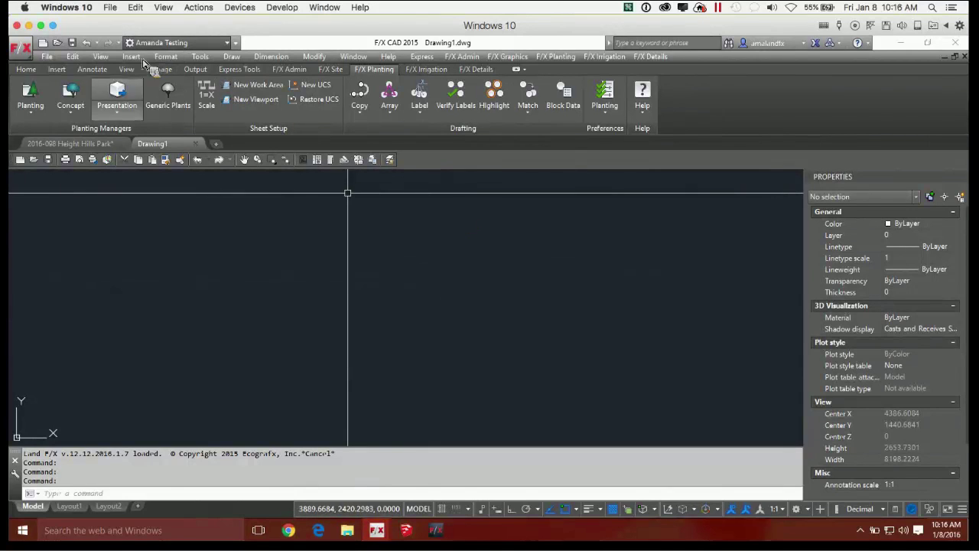
# Start a new Land F/X project with the number WEB0001 and the name Park Plant
pyautogui.click(288, 70)
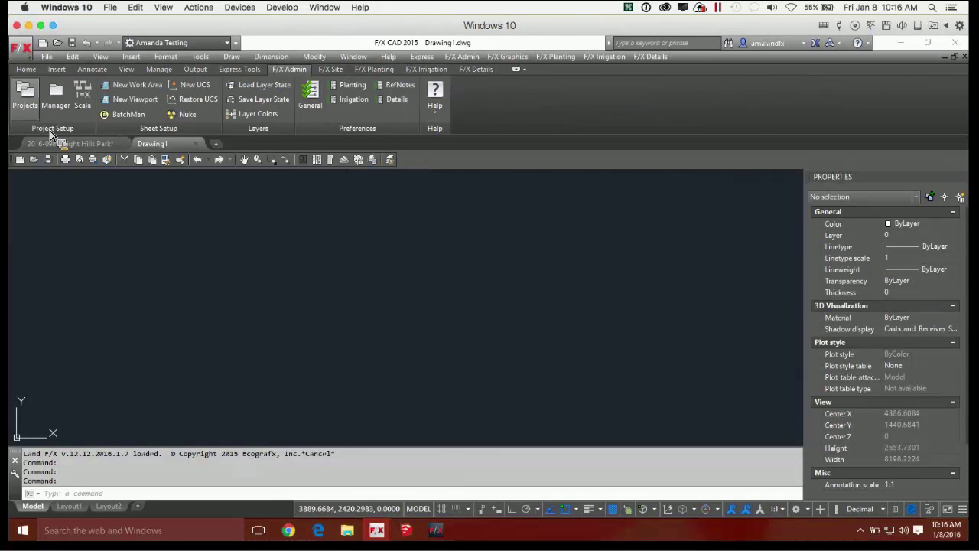
pyautogui.click(33, 105)
pyautogui.moveTo(494, 176); pyautogui.dragTo(437, 188)
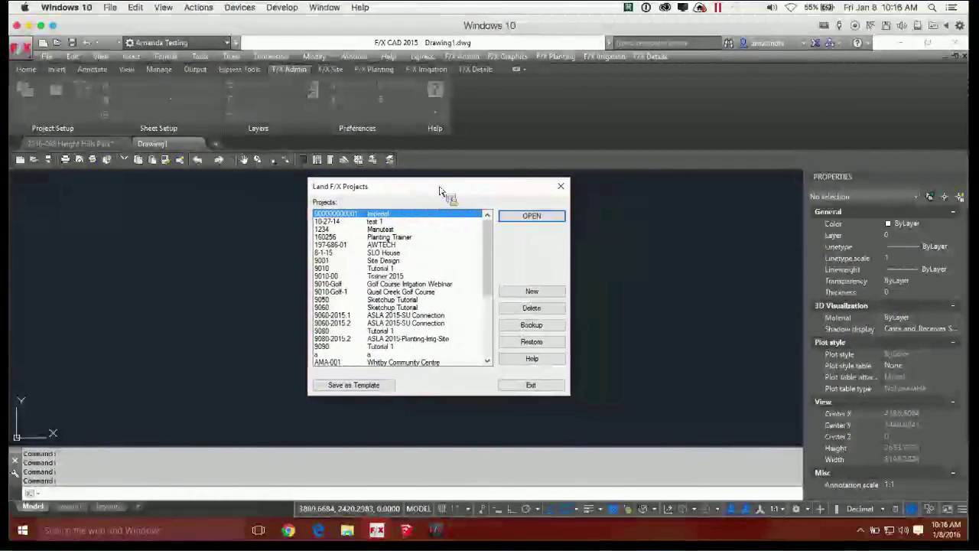
pyautogui.click(532, 291)
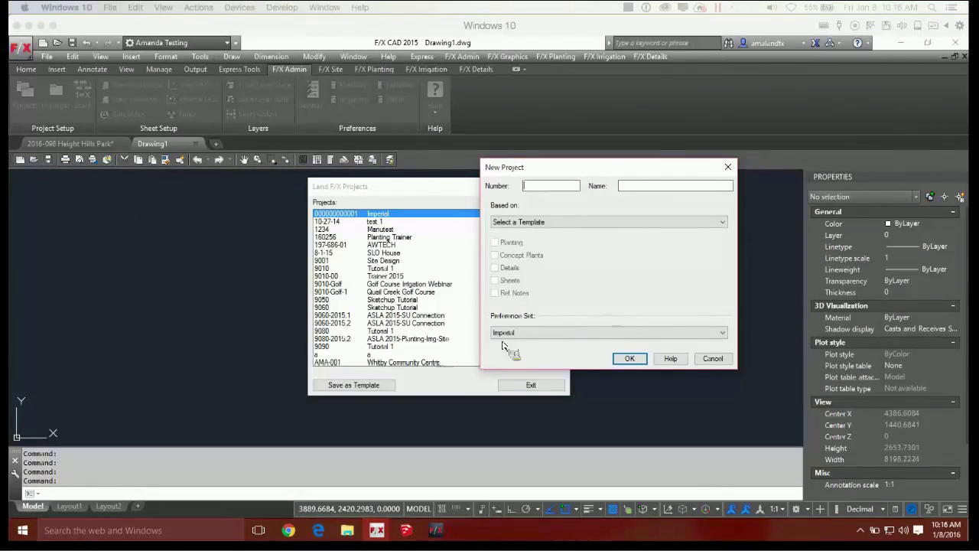
pyautogui.click(549, 221)
pyautogui.write('WEB0001')
pyautogui.click(634, 192)
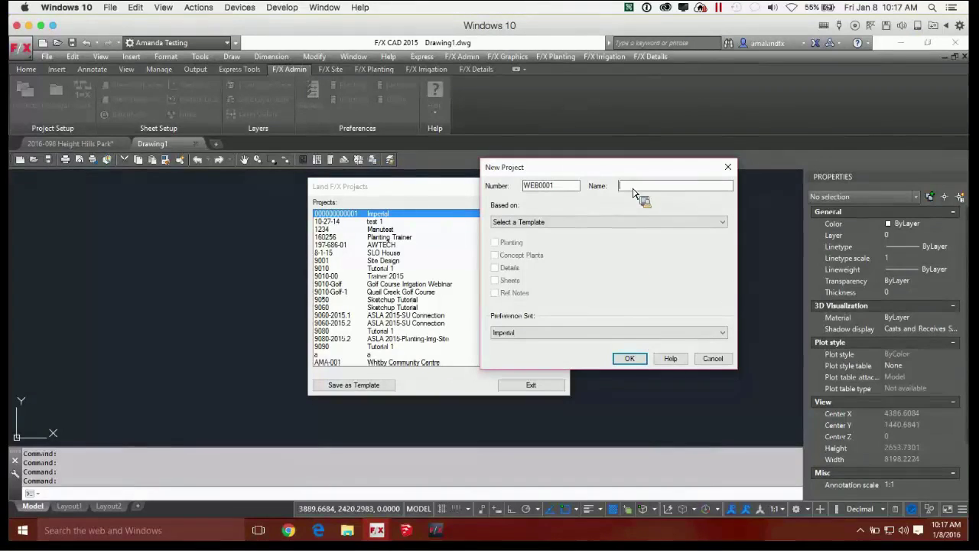
pyautogui.write('Park Plant')
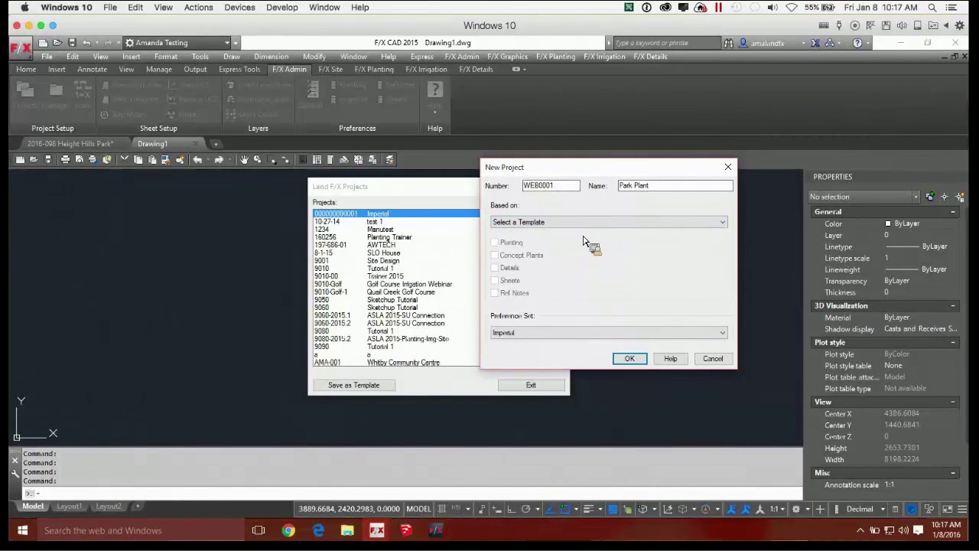
# Assign the Metric-AB preference set to the new project, create it and close the Project Manager
pyautogui.click(557, 332)
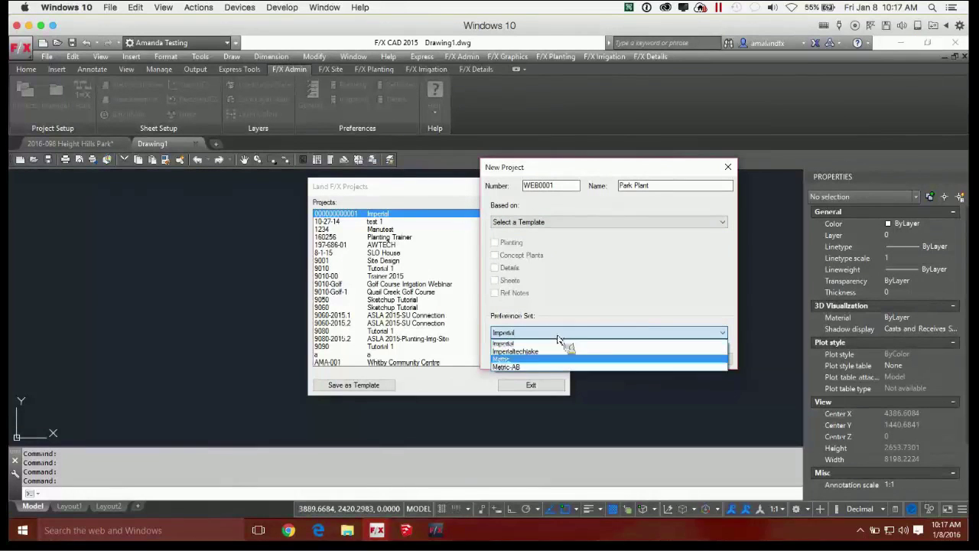
pyautogui.click(547, 365)
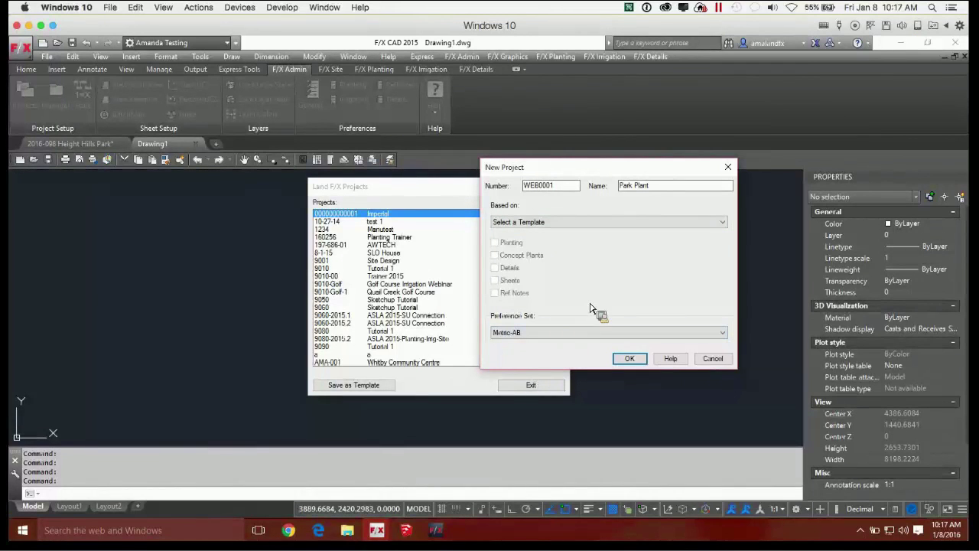
pyautogui.click(628, 359)
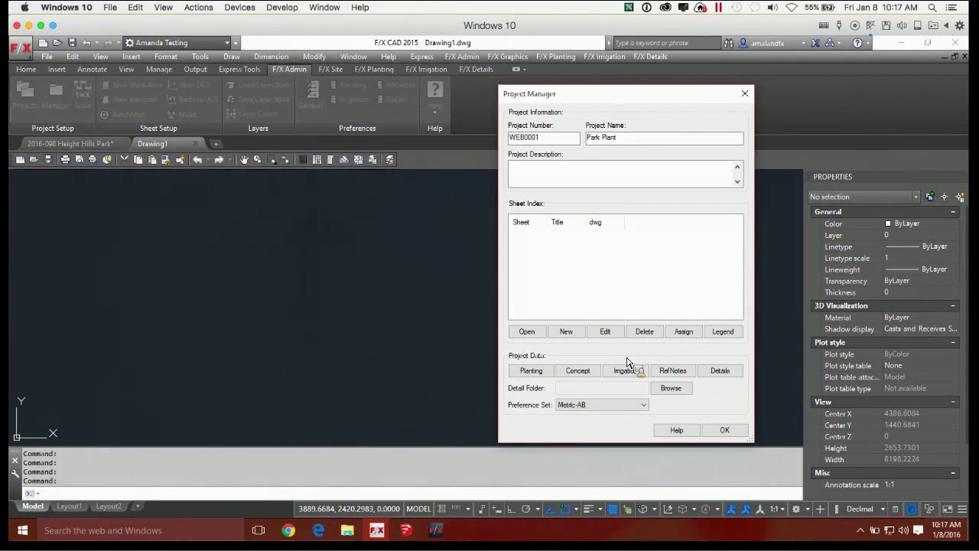
pyautogui.moveTo(676, 104); pyautogui.dragTo(531, 103)
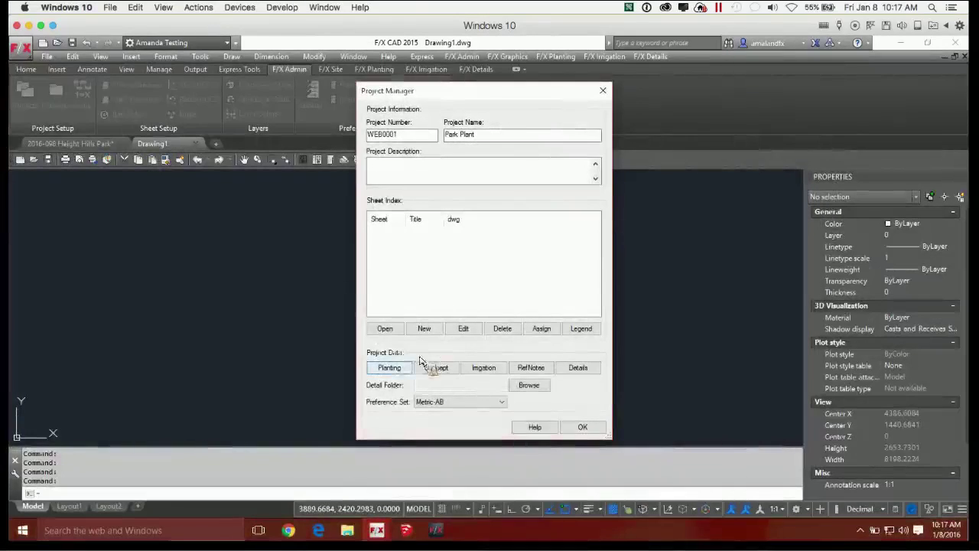
pyautogui.click(583, 430)
# Open the planting manager, start a new tree and search the plant database for the genus acer
pyautogui.click(553, 57)
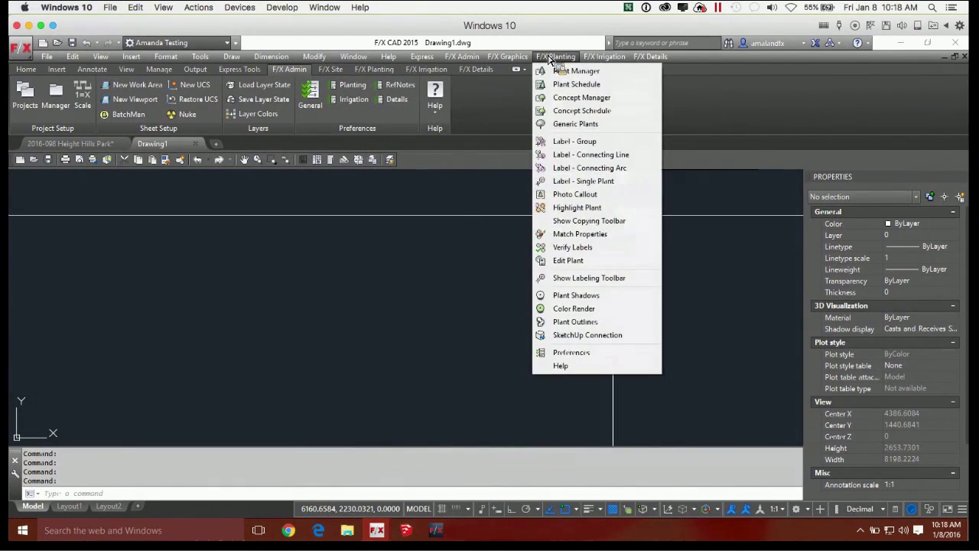
pyautogui.click(374, 70)
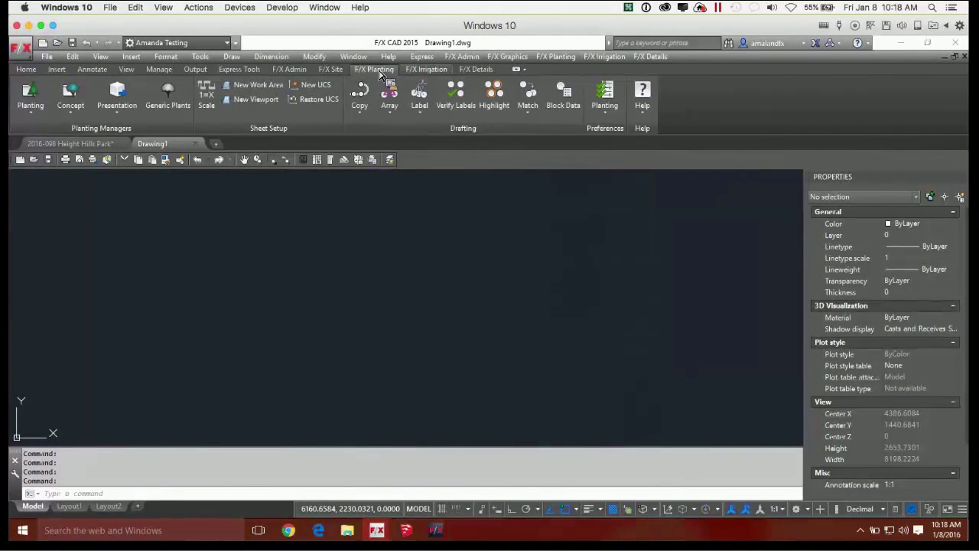
pyautogui.click(30, 96)
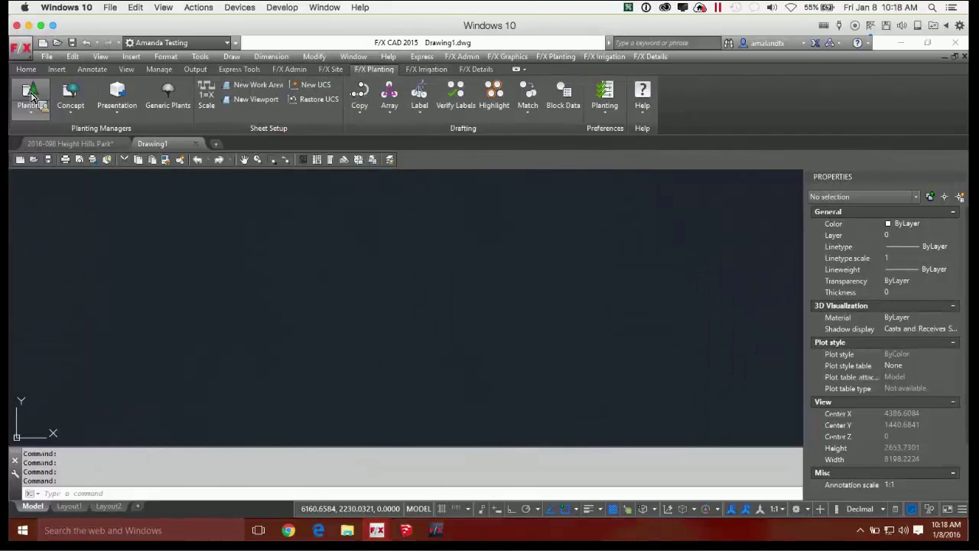
pyautogui.moveTo(591, 88); pyautogui.dragTo(423, 140)
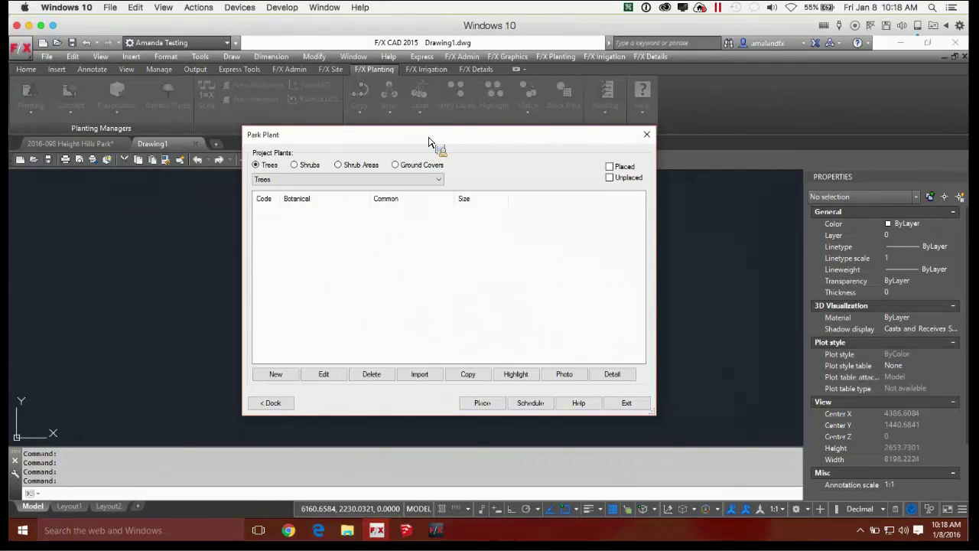
pyautogui.click(292, 375)
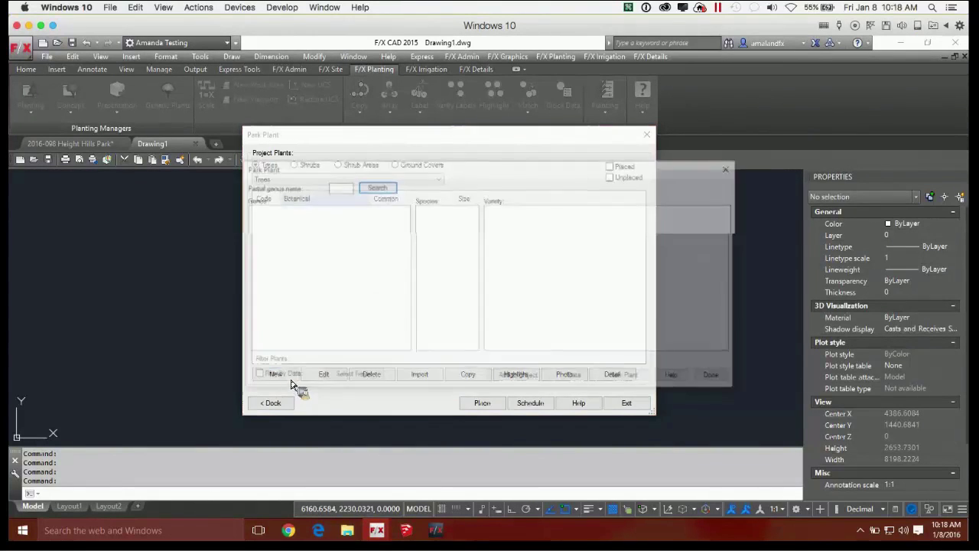
pyautogui.write('acer')
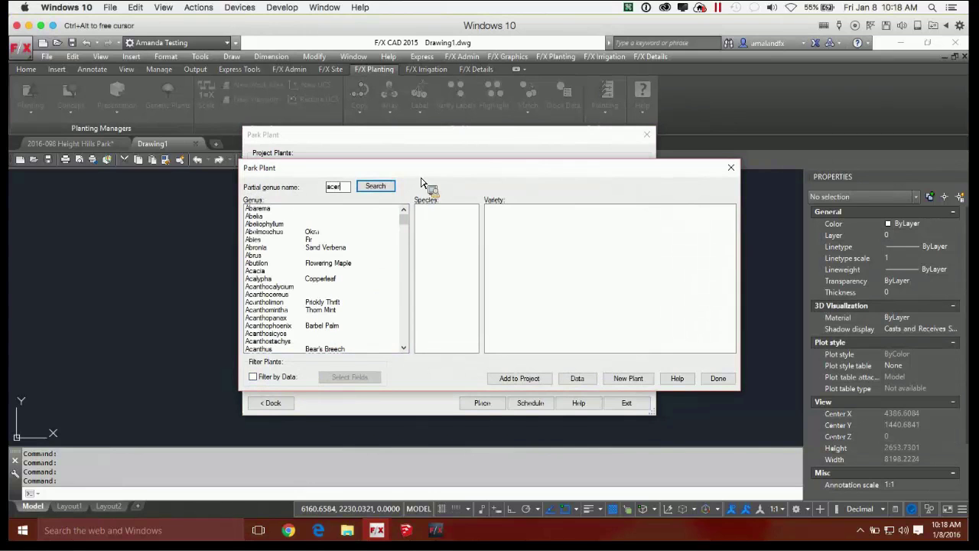
pyautogui.press('Return')
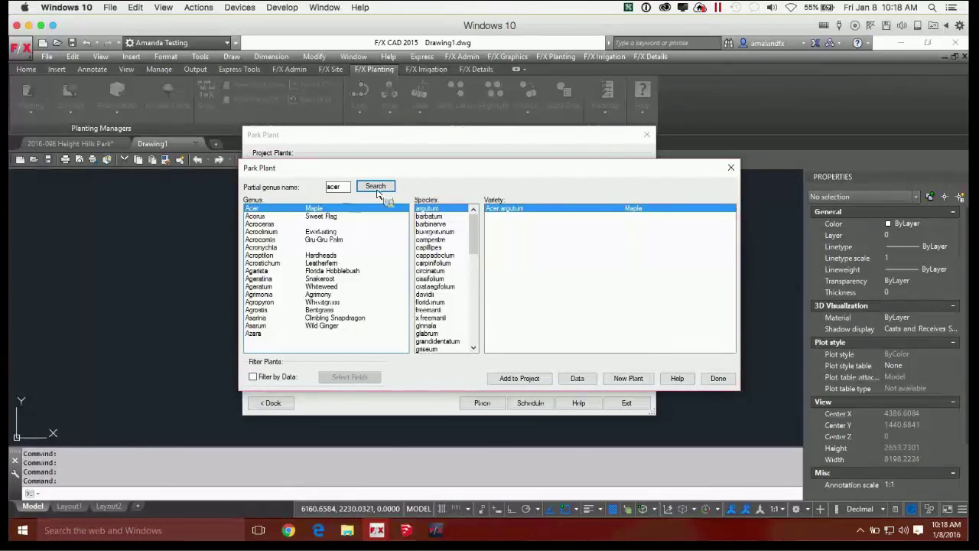
# Add Acer saccharinum (Silver Maple) to the project's trees and return to the project plant list
pyautogui.scroll(-10, 476, 245)
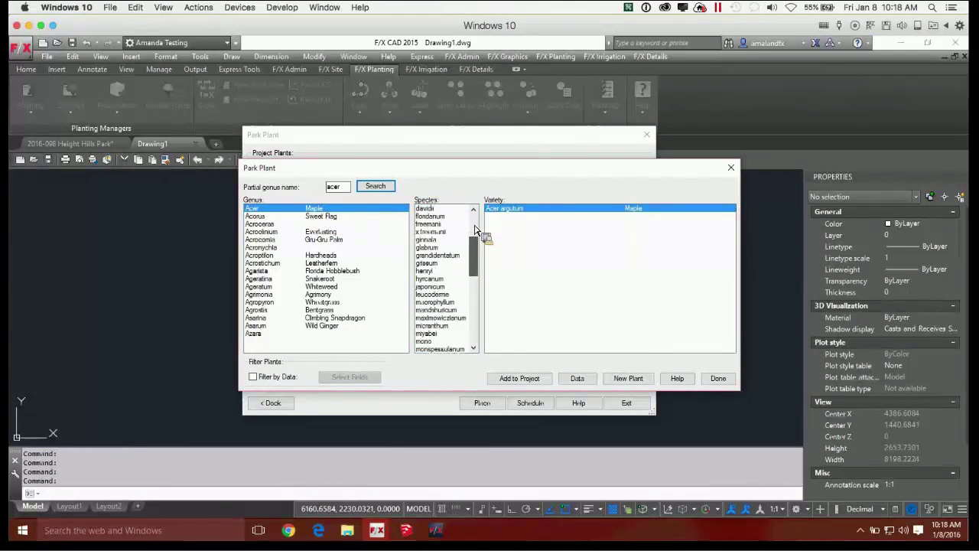
pyautogui.scroll(-5, 476, 253)
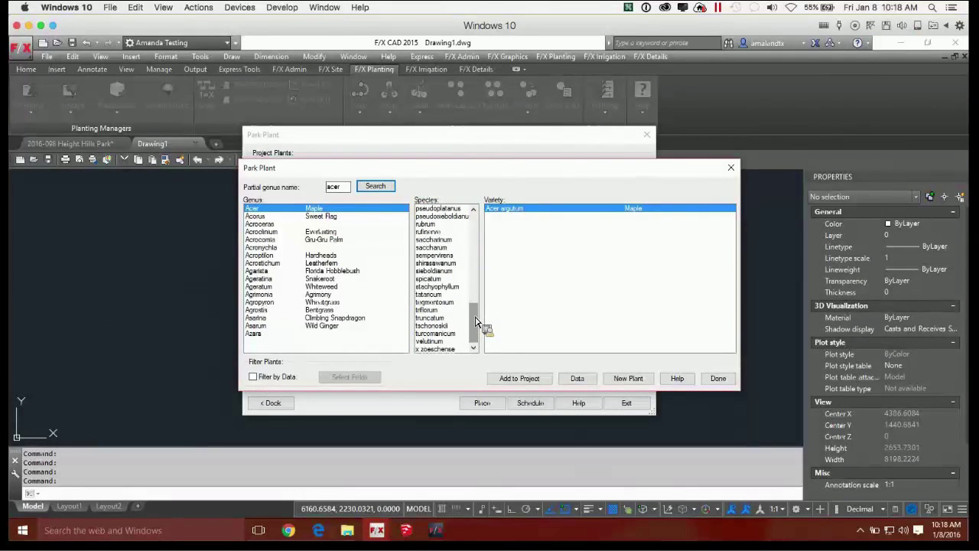
pyautogui.click(458, 241)
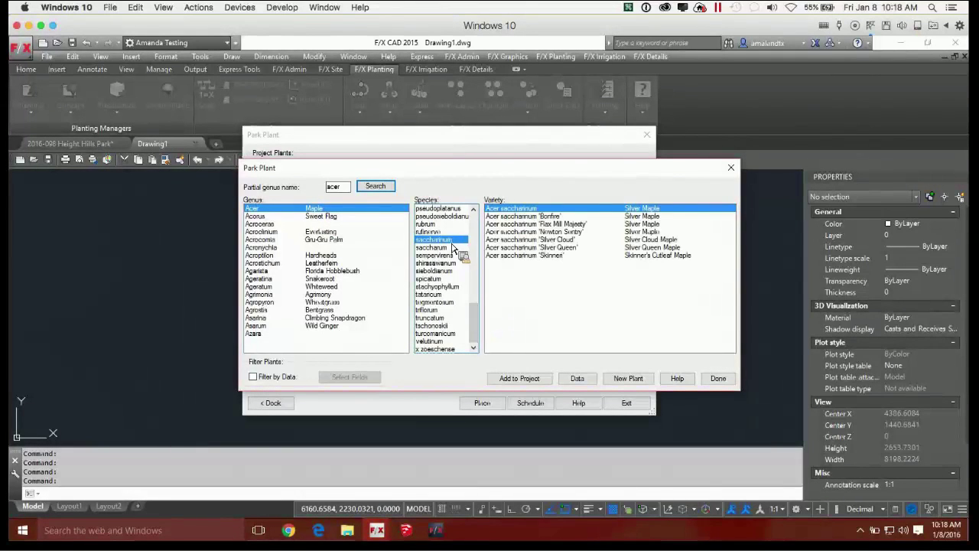
pyautogui.click(519, 378)
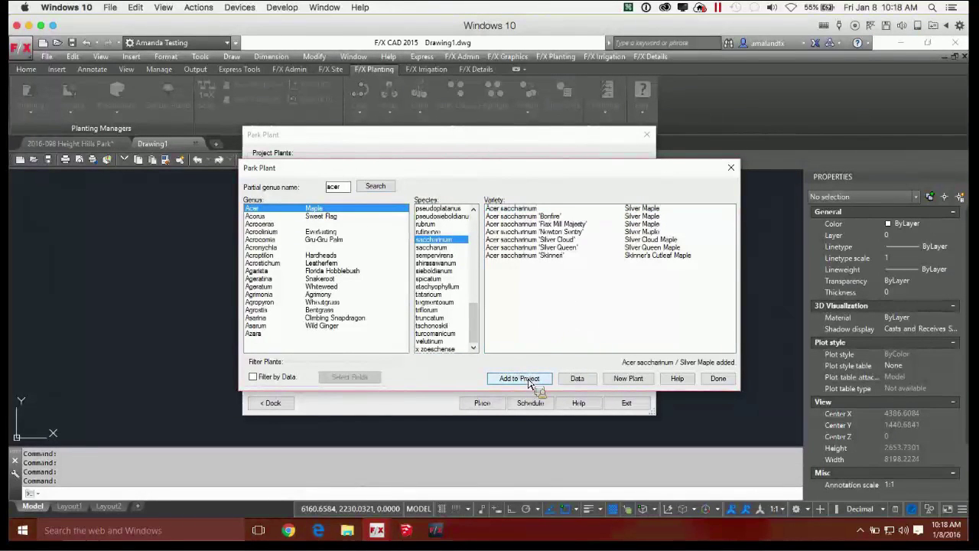
pyautogui.click(719, 378)
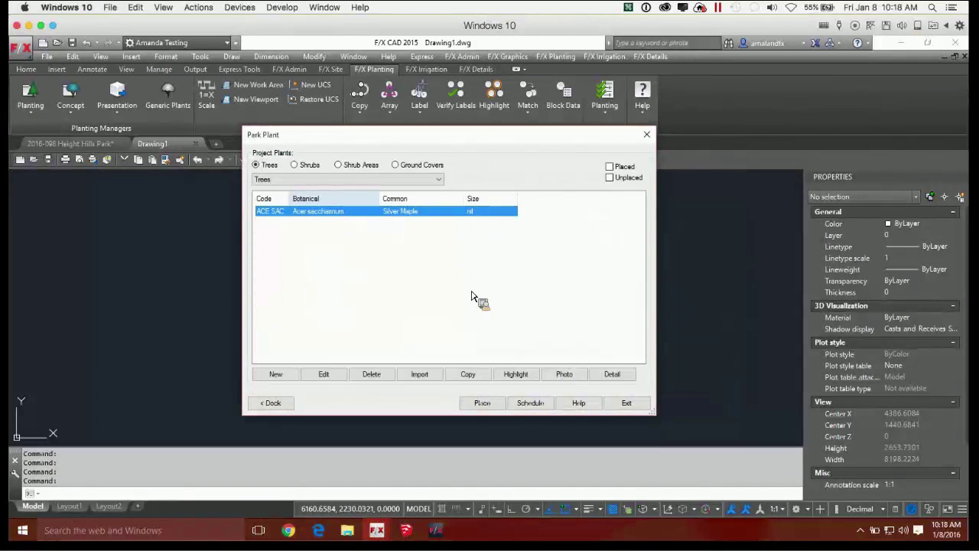
# Edit the Silver Maple's plant info, setting its size to 60mm Cal. and its container to W.B
pyautogui.click(335, 377)
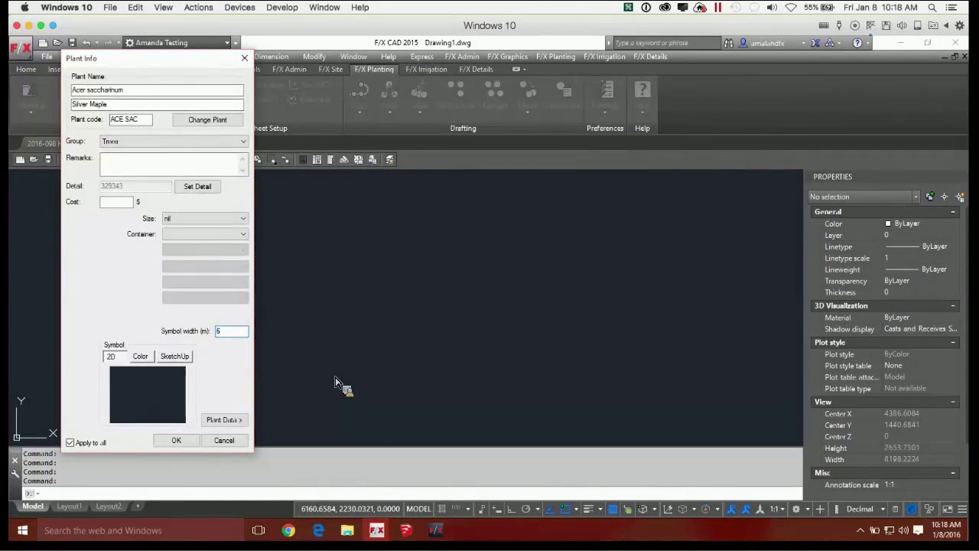
pyautogui.moveTo(164, 59); pyautogui.dragTo(480, 53)
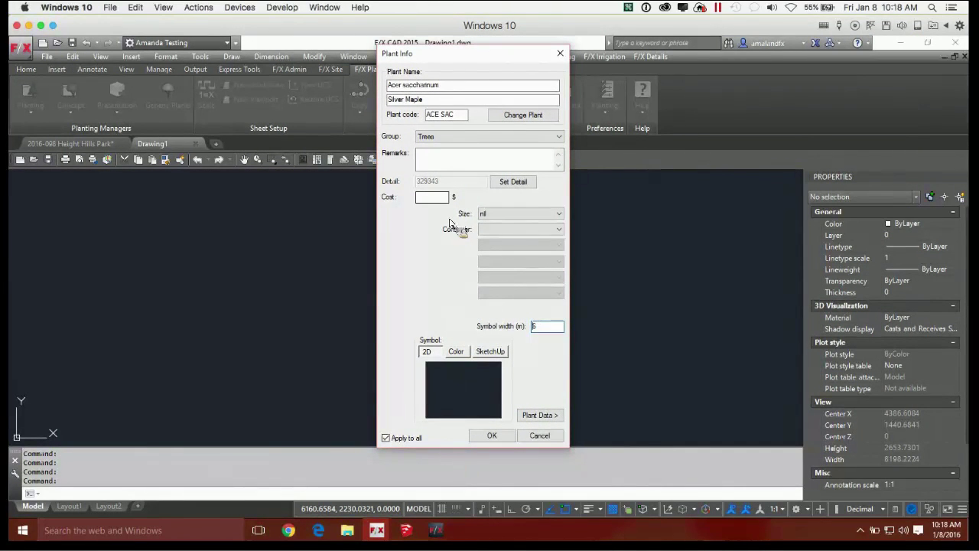
pyautogui.click(498, 213)
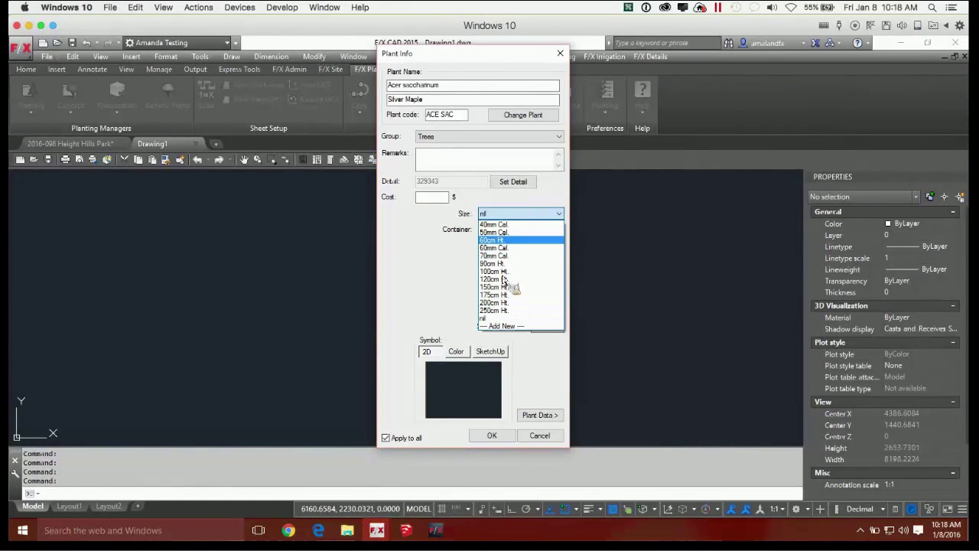
pyautogui.click(501, 247)
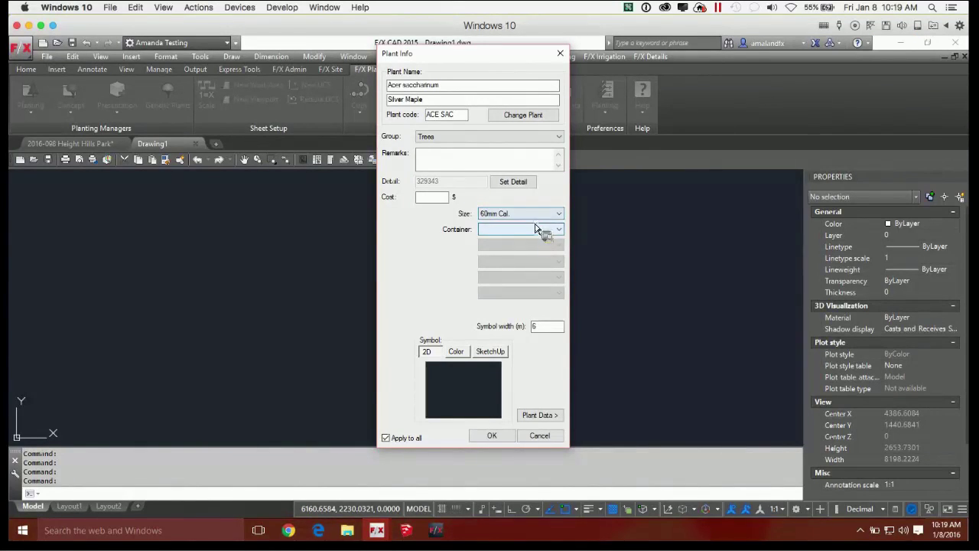
pyautogui.click(534, 228)
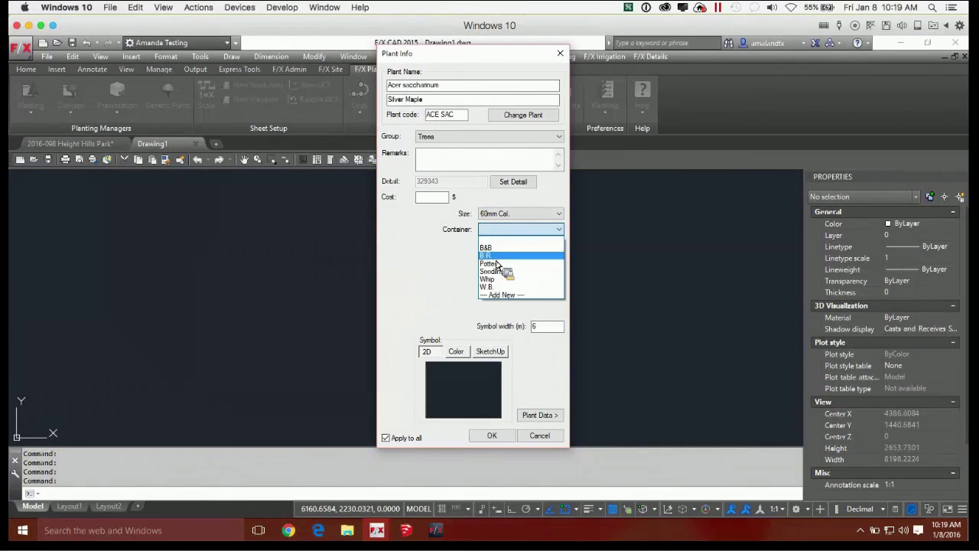
pyautogui.click(497, 286)
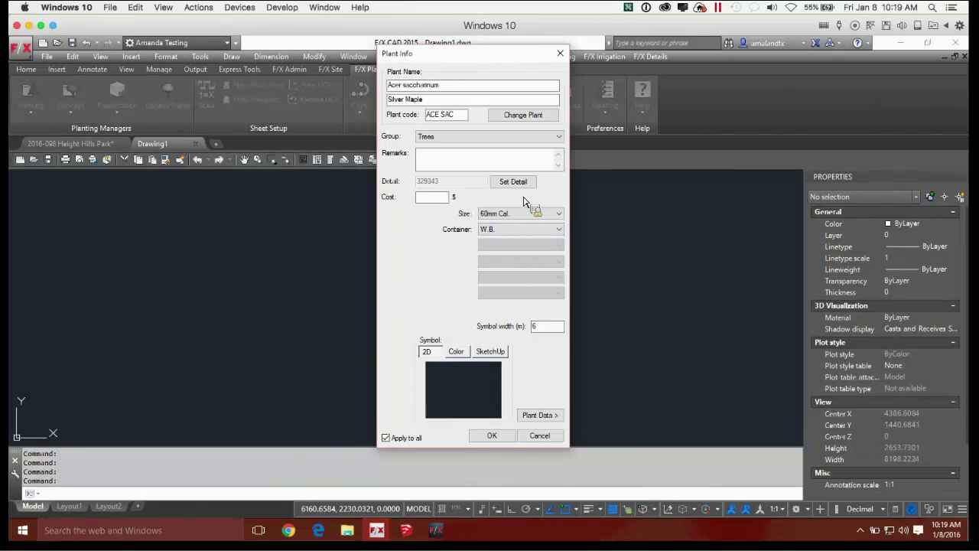
# Set the Silver Maple's symbol width to 7.5 m and its cost to $400
pyautogui.doubleClick(551, 326)
pyautogui.write('7.5')
pyautogui.click(435, 200)
pyautogui.write('400')
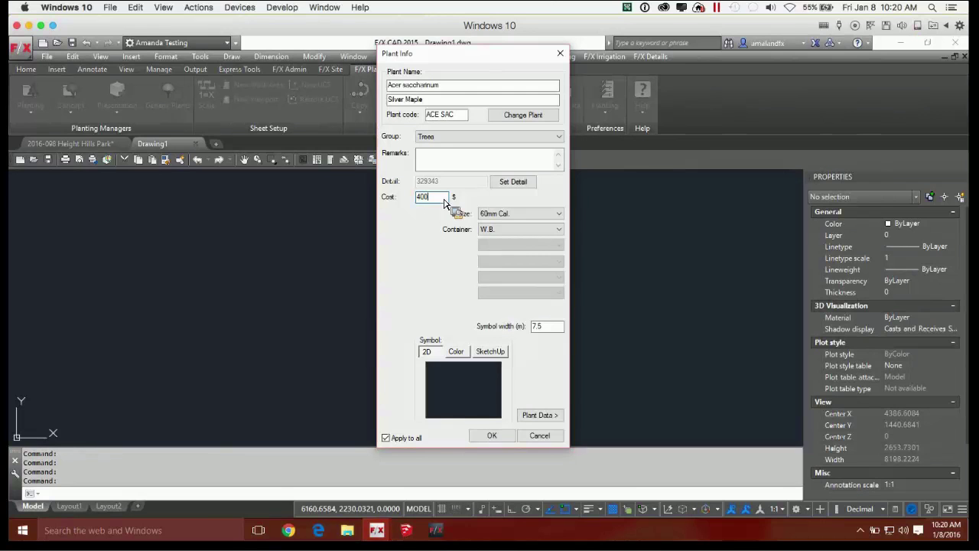
# Assign the deciduous tree symbol TREE-DCID-401 as the Silver Maple's 2D symbol
pyautogui.moveTo(491, 61)
pyautogui.mouseDown()
pyautogui.moveTo(485, 46)
pyautogui.moveTo(484, 55)
pyautogui.mouseUp()
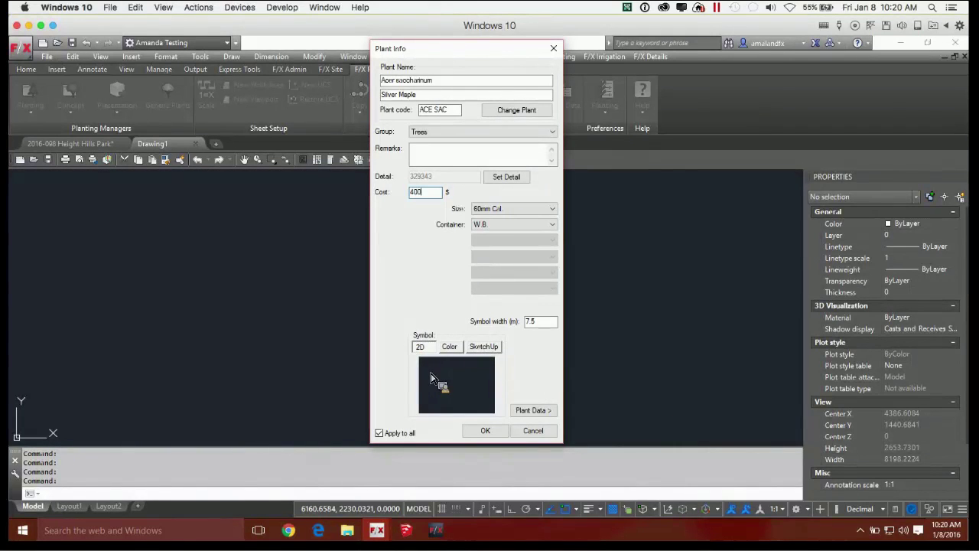
pyautogui.click(468, 381)
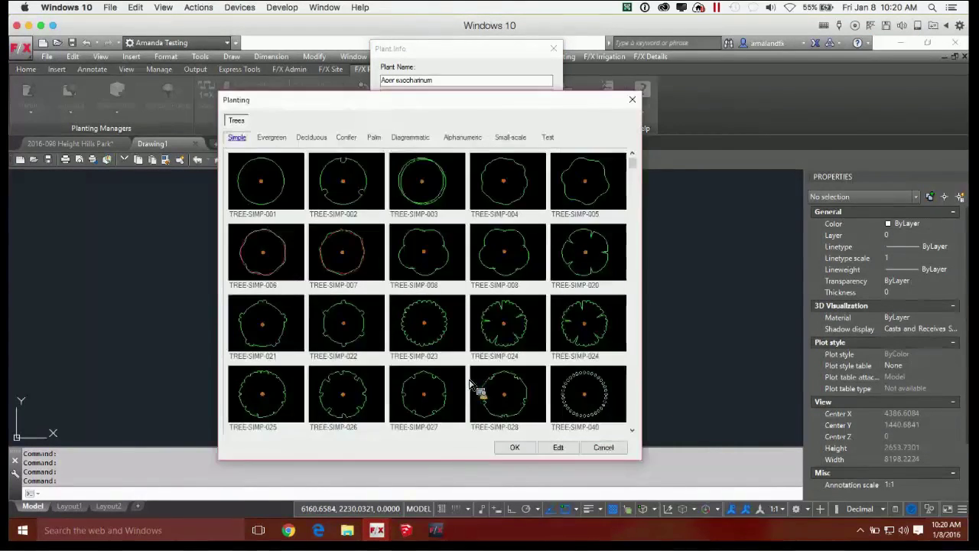
pyautogui.click(312, 138)
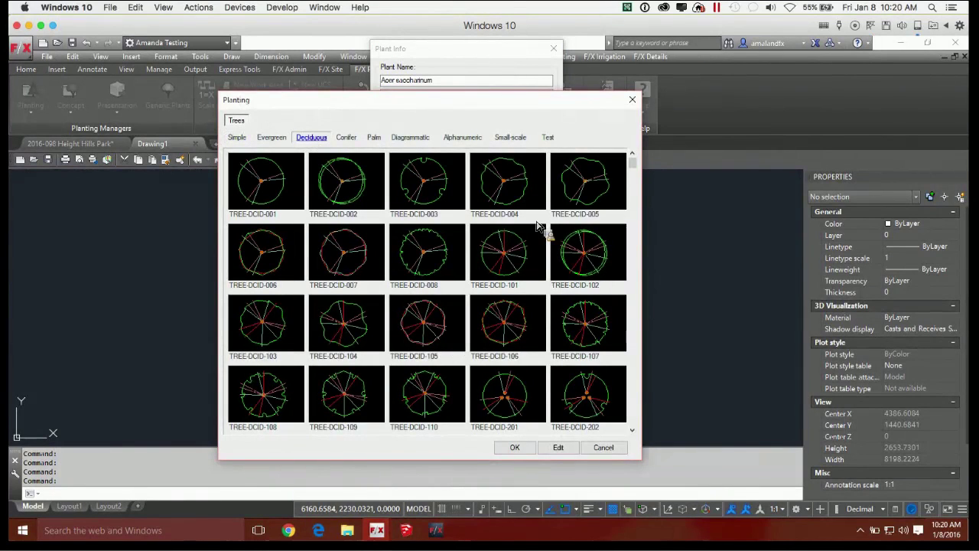
pyautogui.moveTo(634, 175); pyautogui.dragTo(641, 433)
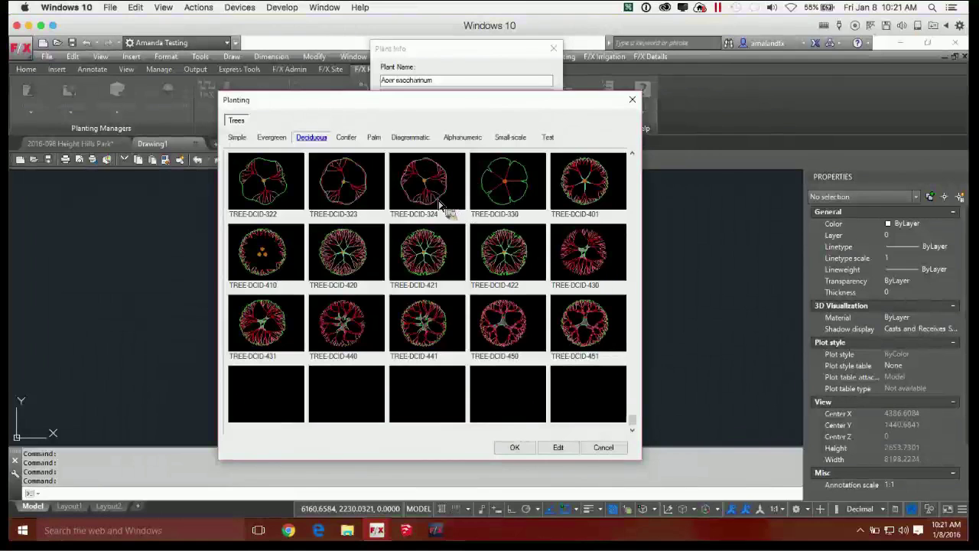
pyautogui.click(585, 183)
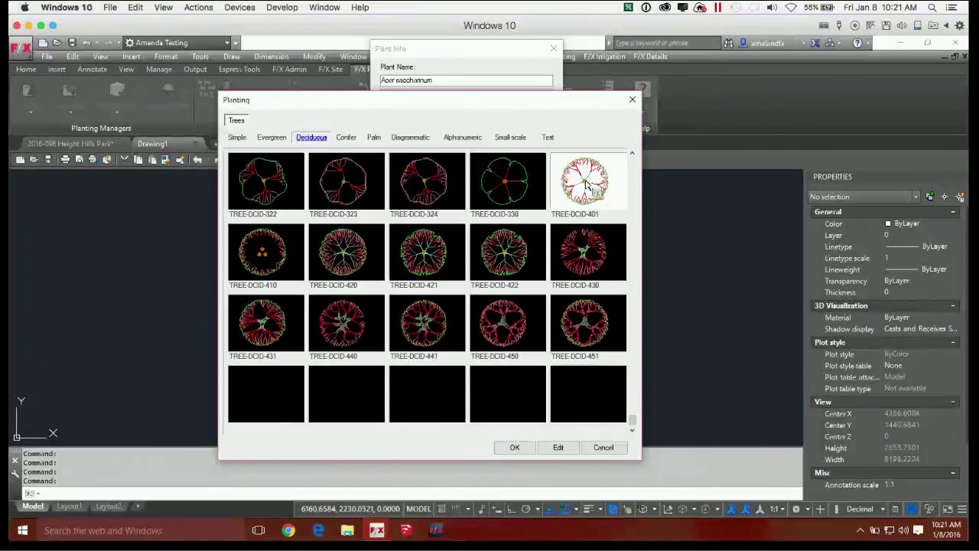
pyautogui.click(528, 447)
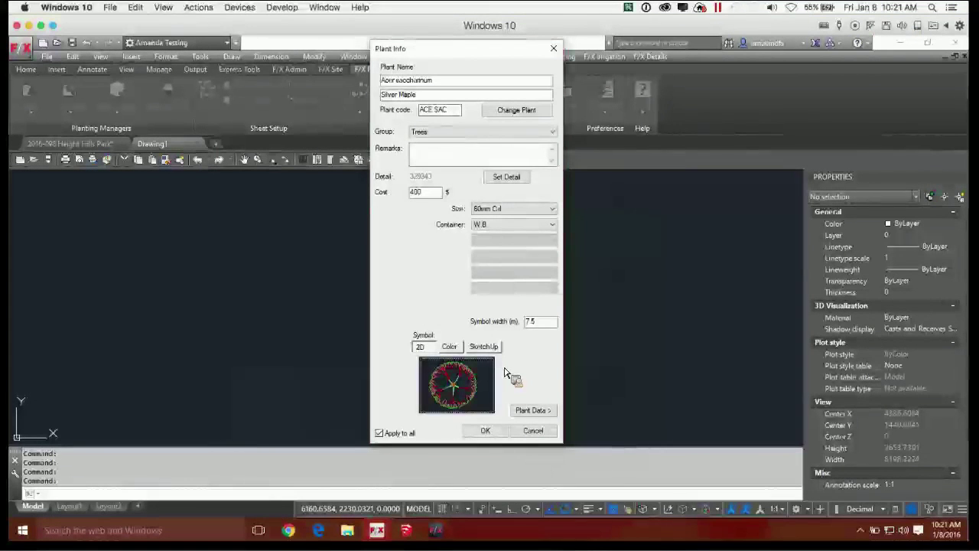
# Assign the yellow-green variant TREE-COLR-B103-08 as the Silver Maple's color symbol
pyautogui.click(456, 347)
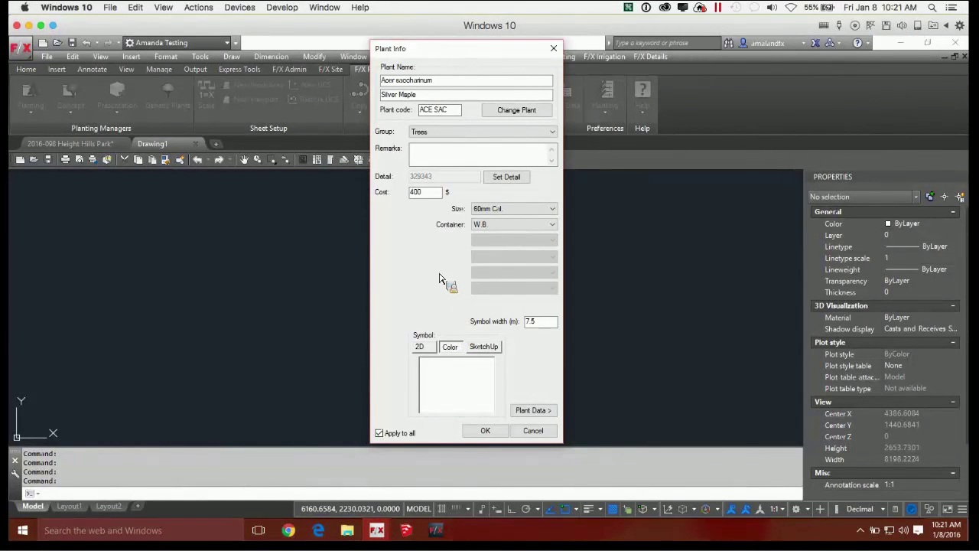
pyautogui.click(451, 381)
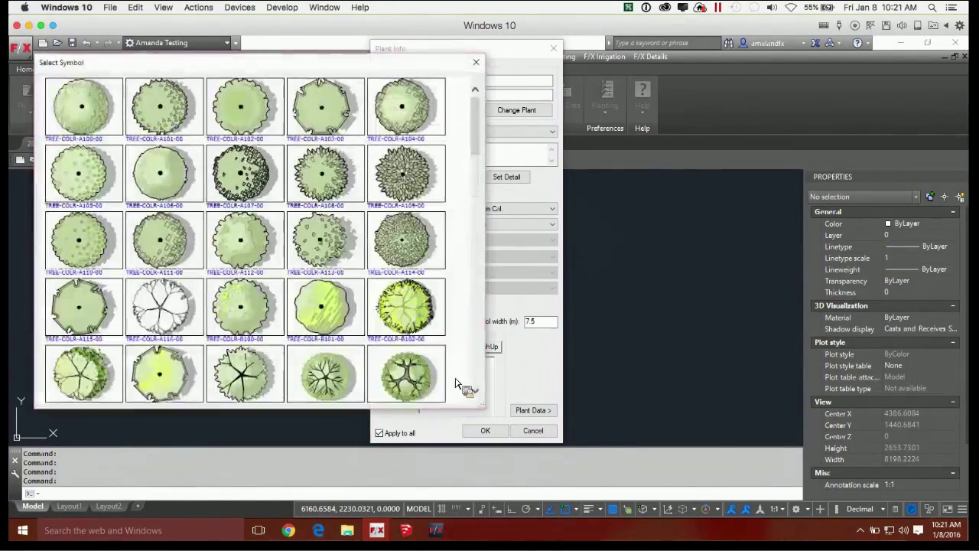
pyautogui.scroll(-2, 483, 143)
pyautogui.scroll(-2, 483, 143)
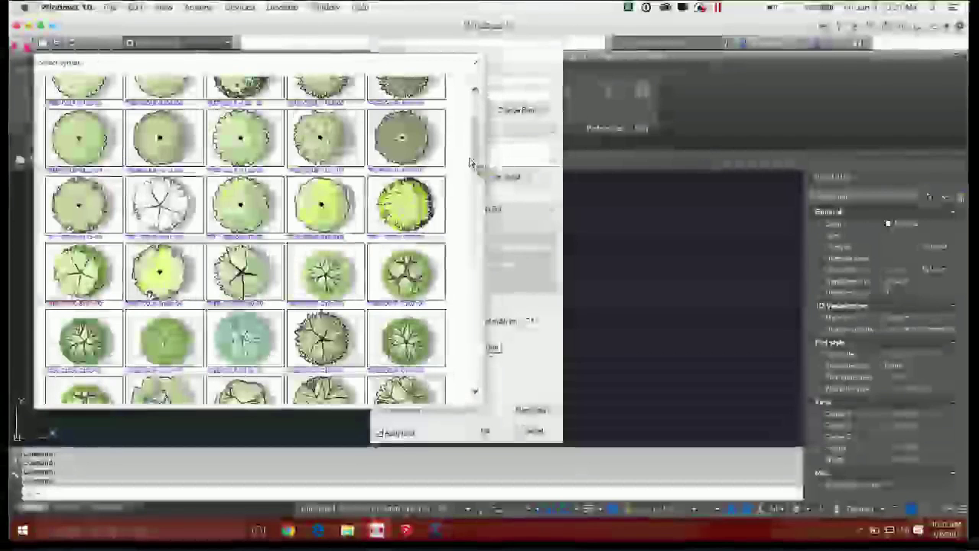
pyautogui.click(98, 282)
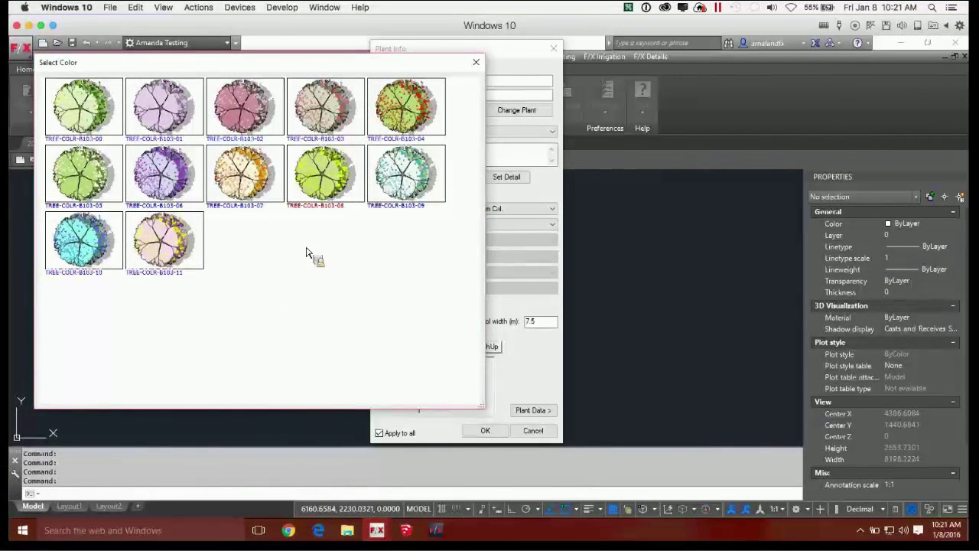
pyautogui.click(343, 183)
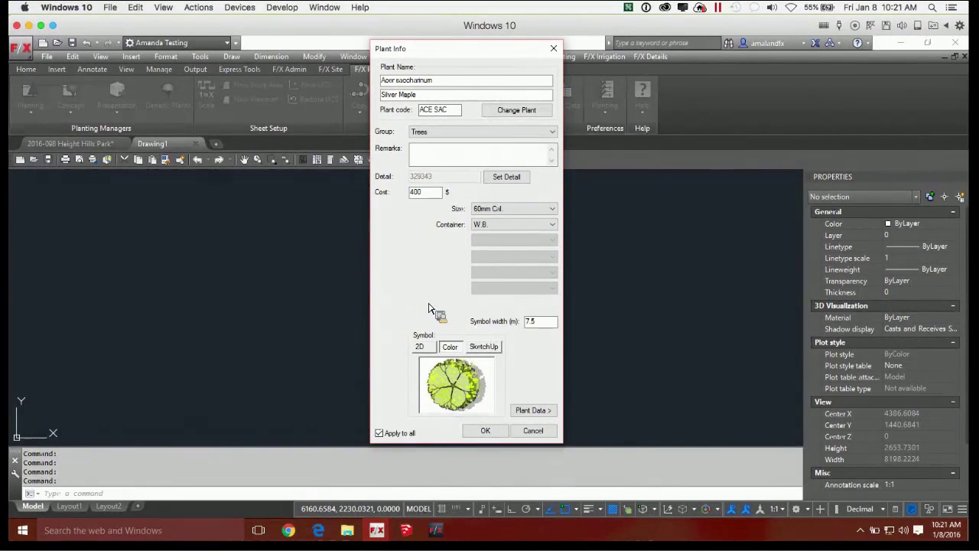
# Assign the deciduous model TD-AcerFre-01 as the Silver Maple's SketchUp symbol and save the plant info
pyautogui.click(499, 349)
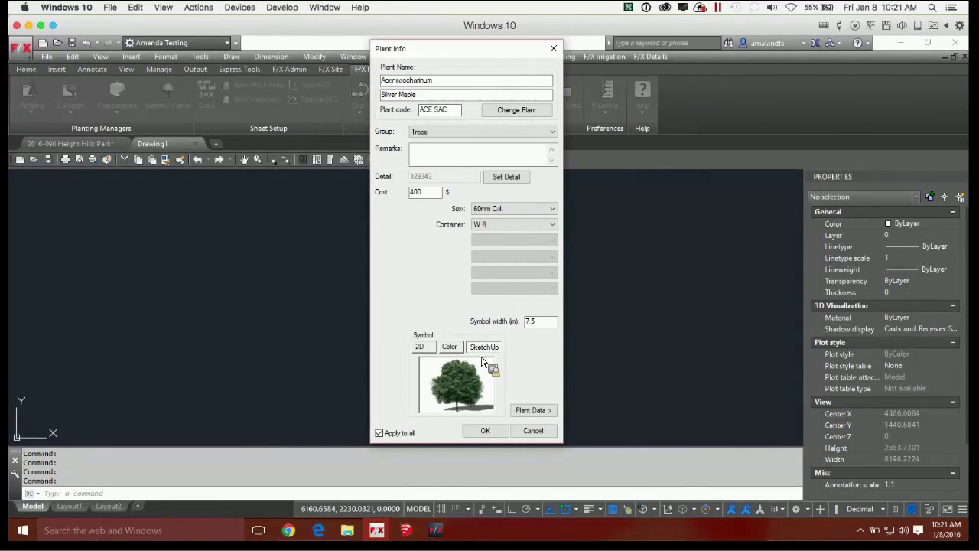
pyautogui.click(469, 386)
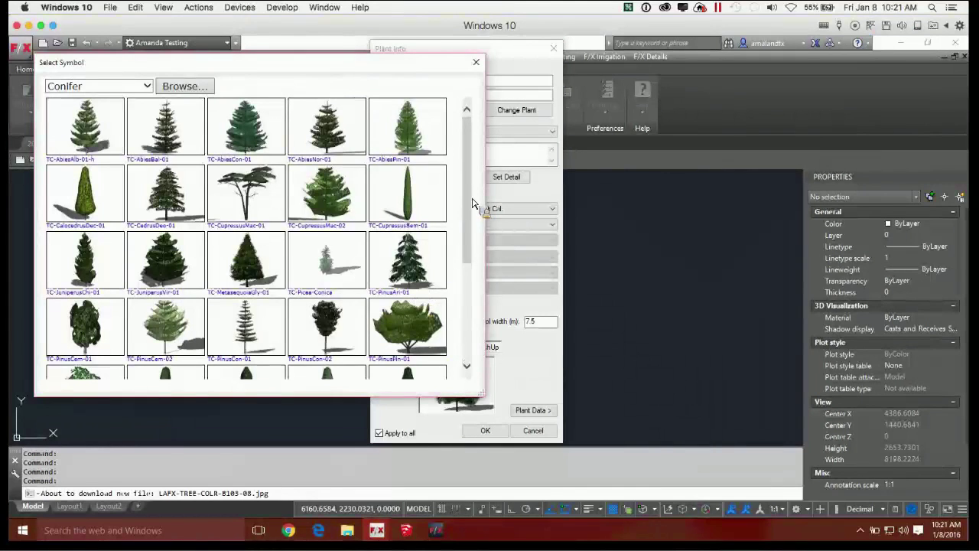
pyautogui.click(120, 86)
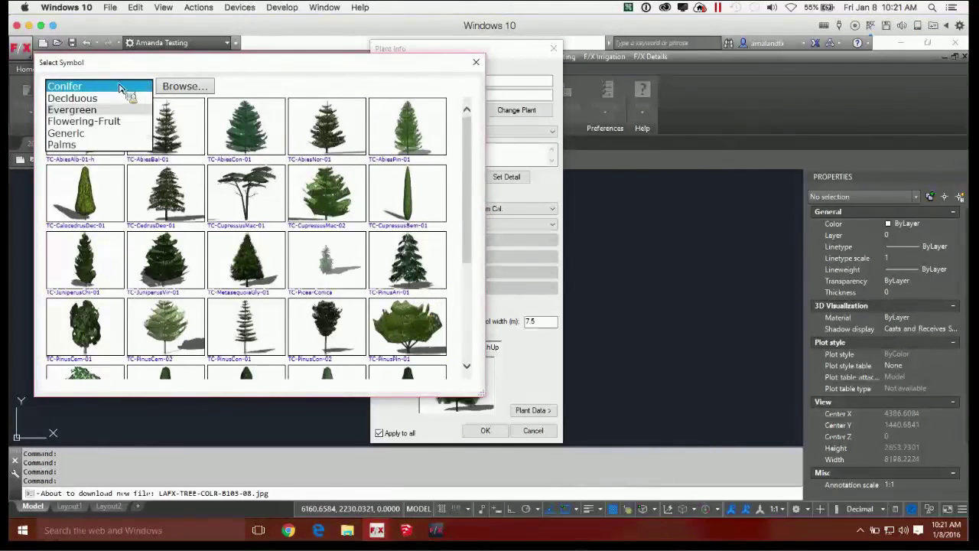
pyautogui.click(86, 98)
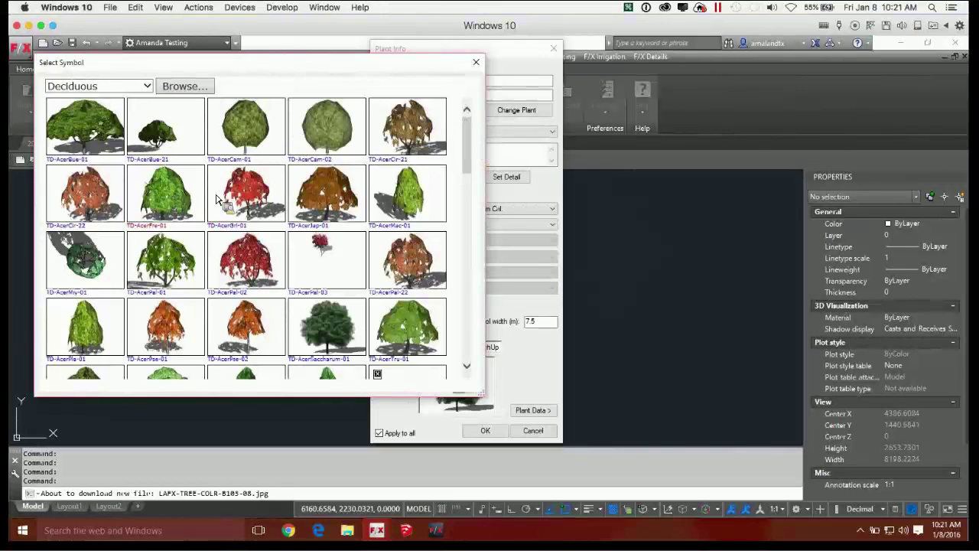
pyautogui.doubleClick(191, 198)
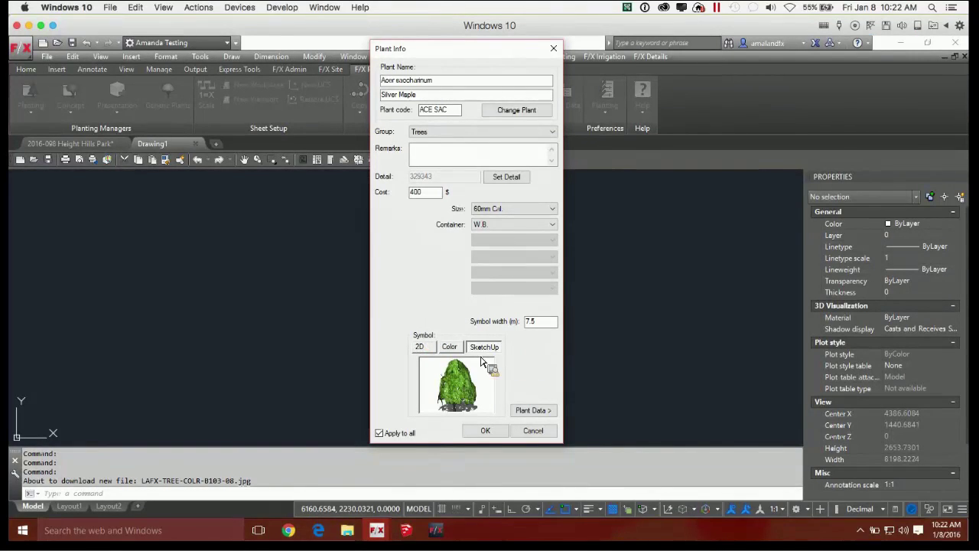
pyautogui.click(423, 350)
pyautogui.click(448, 348)
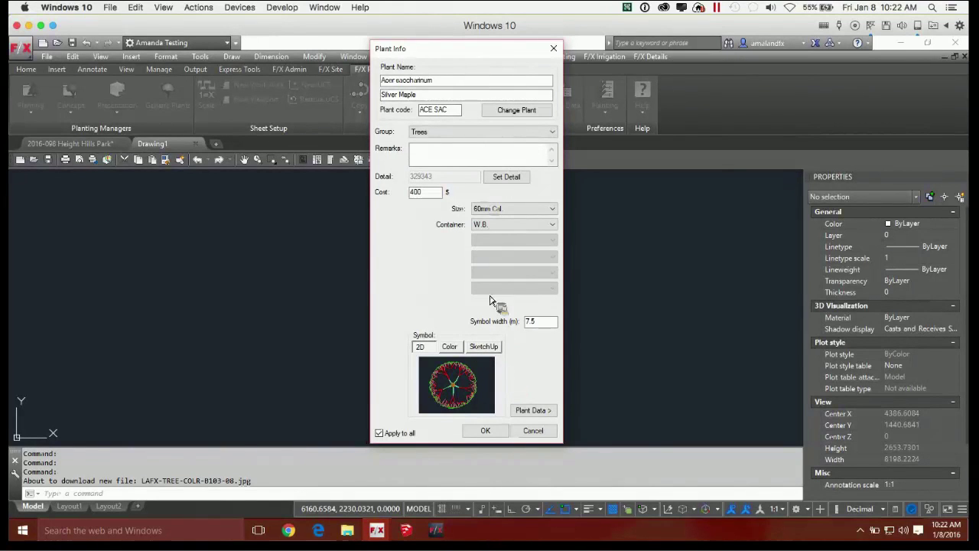
pyautogui.click(489, 432)
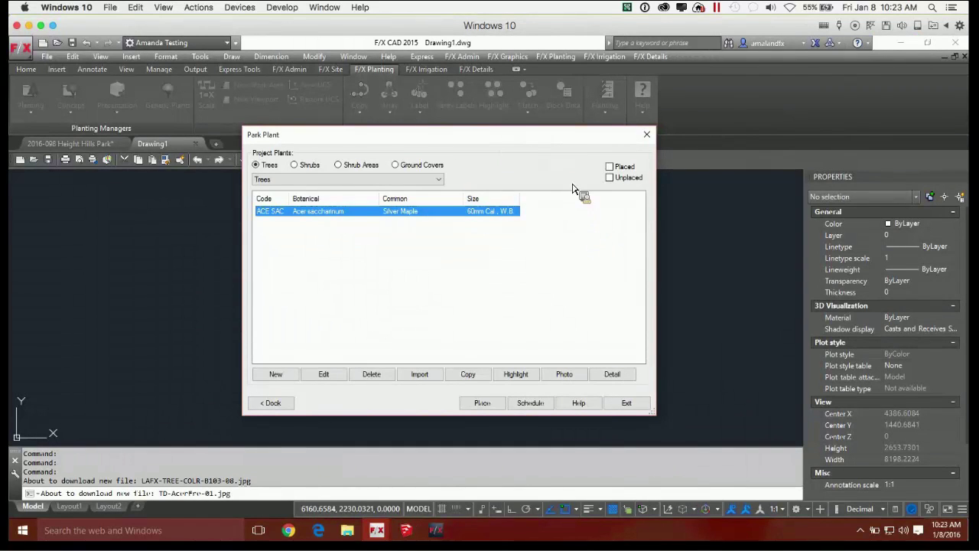
# Start importing trees from the AMA-02 TESTSPACE - metric project, moving its plant list clear of the Park Plant list
pyautogui.click(420, 374)
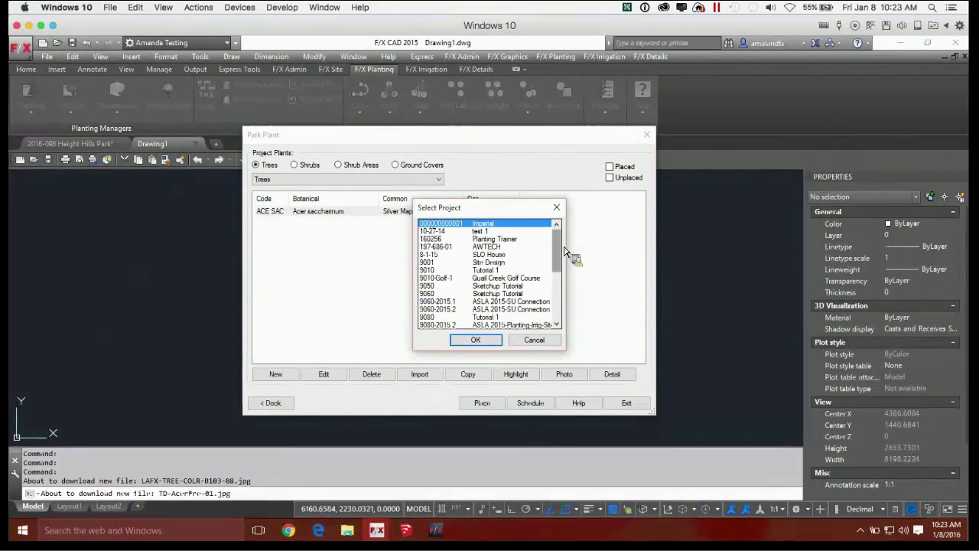
pyautogui.moveTo(557, 249); pyautogui.dragTo(557, 282)
pyautogui.click(423, 278)
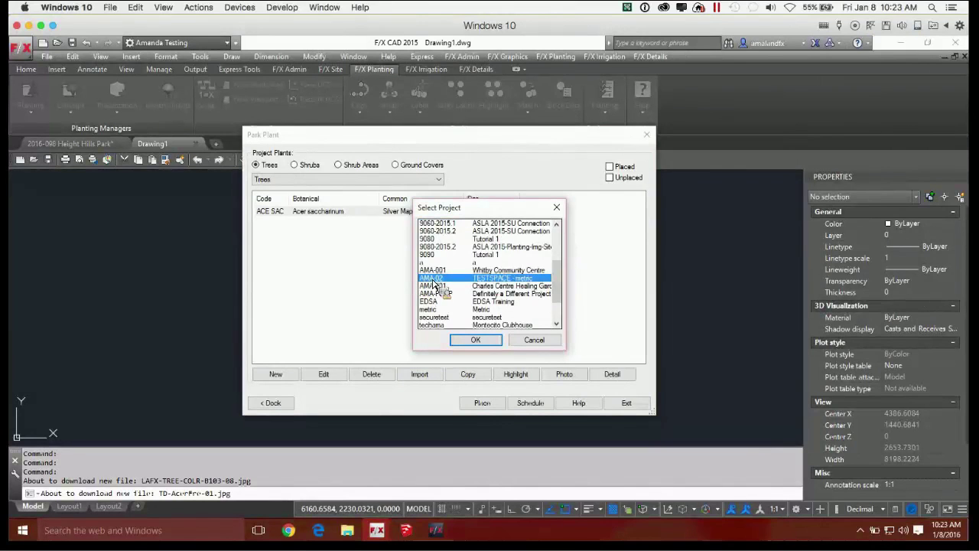
pyautogui.click(475, 340)
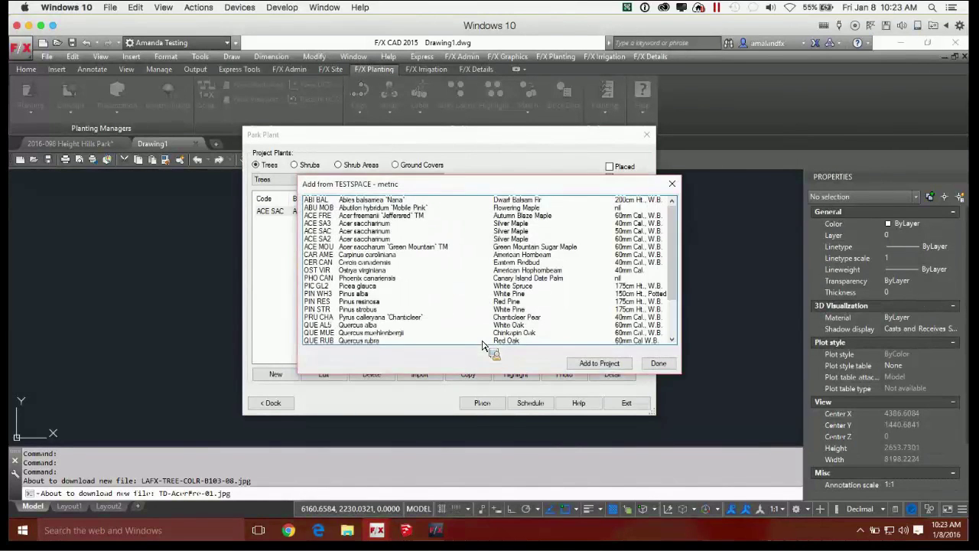
pyautogui.moveTo(497, 190); pyautogui.dragTo(629, 127)
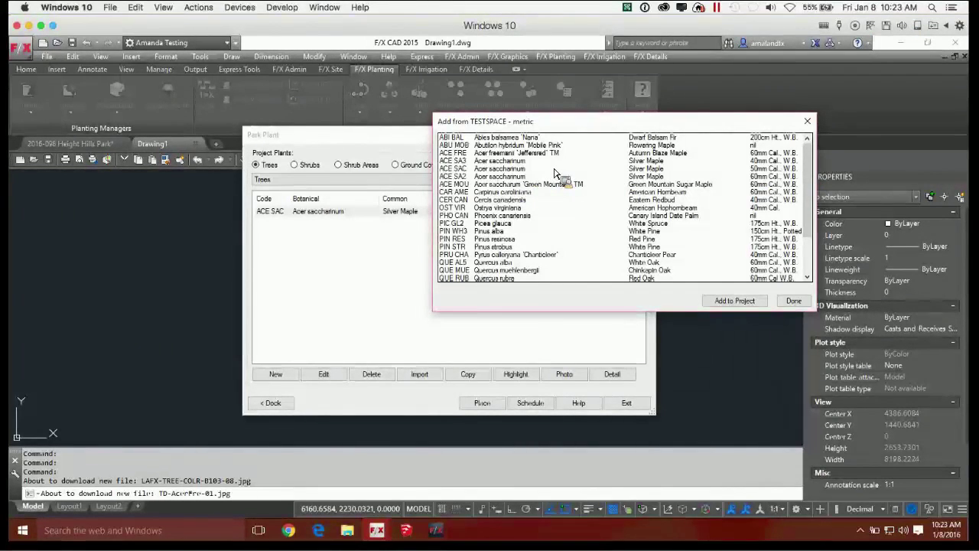
# Select Picea glauca, Pinus resinosa, Pinus strobus, Quercus alba, muehlenbergii and rubra, Syringa reticulata 'Ivory Silk' and the 60mm Tilia cordata for import
pyautogui.moveTo(812, 173); pyautogui.dragTo(814, 191)
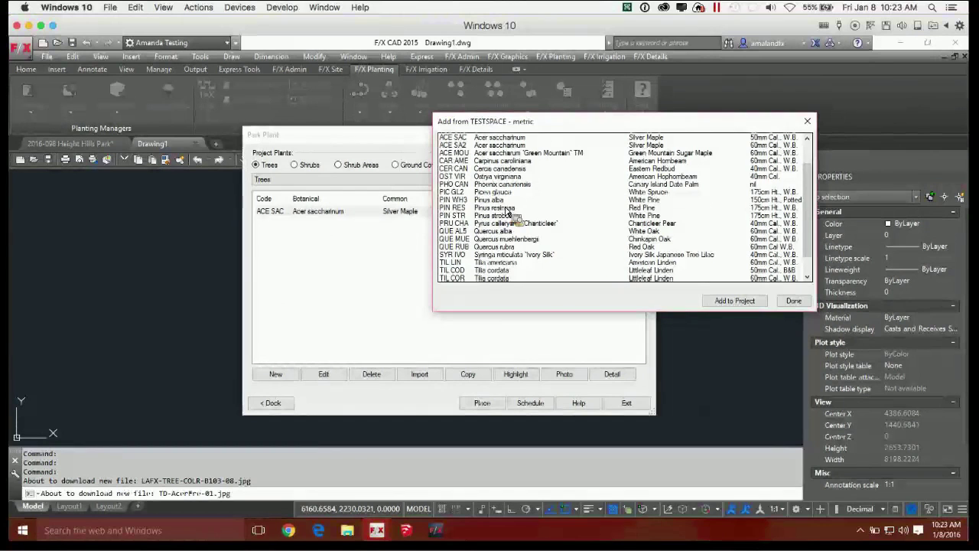
pyautogui.click(511, 216)
pyautogui.moveTo(515, 217)
pyautogui.mouseDown()
pyautogui.moveTo(516, 193)
pyautogui.moveTo(540, 206)
pyautogui.moveTo(518, 203)
pyautogui.moveTo(511, 216)
pyautogui.moveTo(510, 196)
pyautogui.moveTo(504, 233)
pyautogui.moveTo(528, 193)
pyautogui.moveTo(521, 234)
pyautogui.moveTo(504, 197)
pyautogui.moveTo(481, 223)
pyautogui.moveTo(517, 243)
pyautogui.moveTo(531, 223)
pyautogui.moveTo(507, 245)
pyautogui.moveTo(526, 248)
pyautogui.moveTo(553, 125)
pyautogui.moveTo(605, 216)
pyautogui.moveTo(583, 242)
pyautogui.moveTo(548, 238)
pyautogui.moveTo(551, 165)
pyautogui.moveTo(527, 343)
pyautogui.moveTo(532, 312)
pyautogui.moveTo(514, 236)
pyautogui.mouseUp()
pyautogui.keyDown('ctrl'); pyautogui.click(515, 232); pyautogui.keyUp('ctrl')
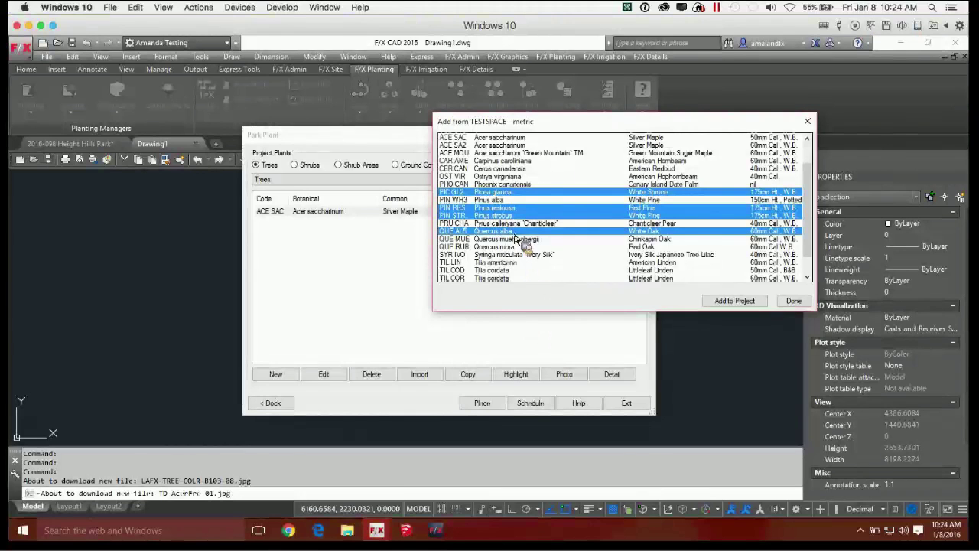
pyautogui.keyDown('ctrl'); pyautogui.click(516, 246); pyautogui.keyUp('ctrl')
pyautogui.keyDown('ctrl'); pyautogui.click(552, 239); pyautogui.keyUp('ctrl')
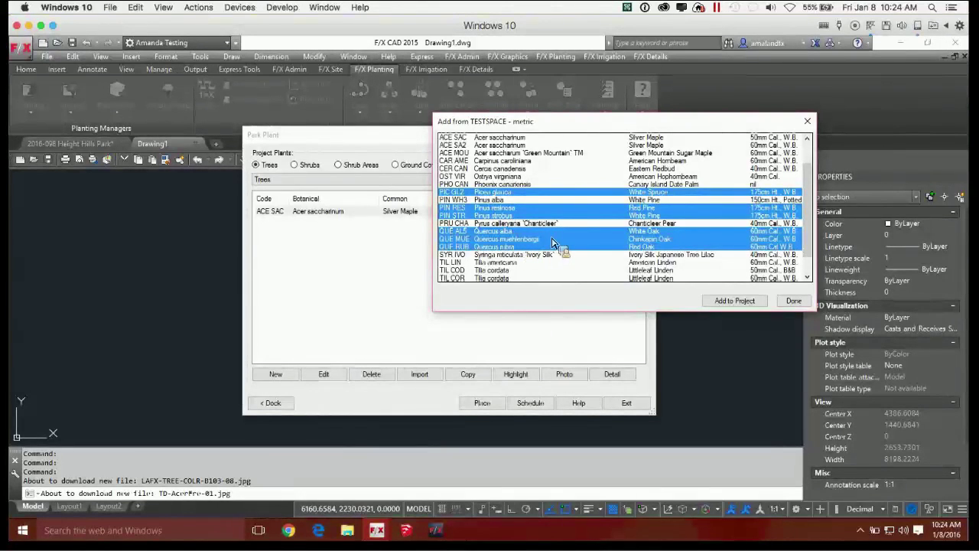
pyautogui.keyDown('ctrl'); pyautogui.click(555, 254); pyautogui.keyUp('ctrl')
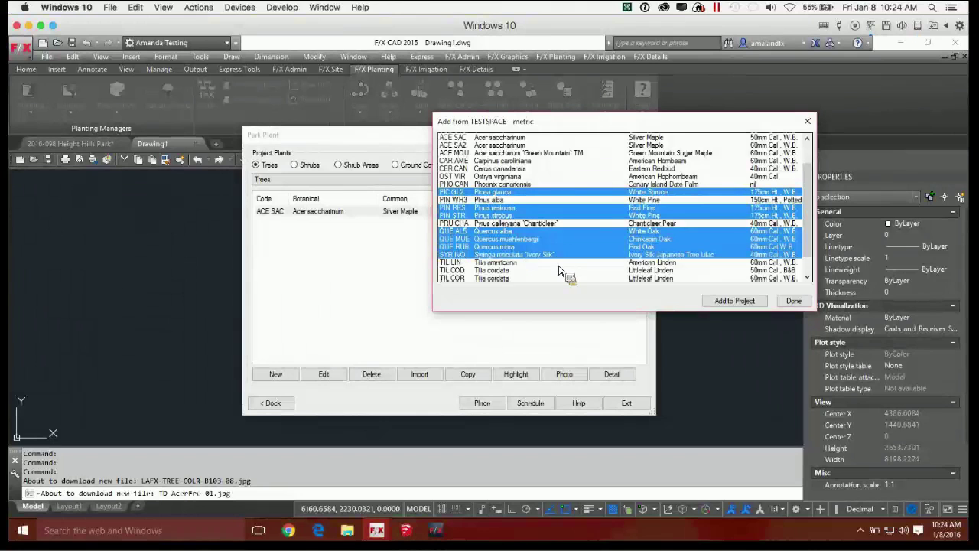
pyautogui.keyDown('ctrl'); pyautogui.click(539, 271); pyautogui.keyUp('ctrl')
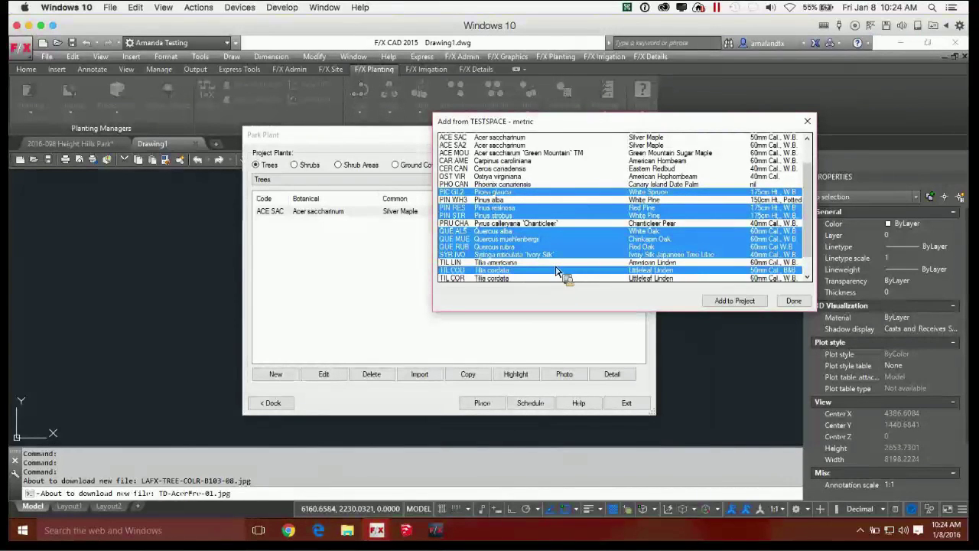
pyautogui.keyDown('ctrl'); pyautogui.click(556, 271); pyautogui.keyUp('ctrl')
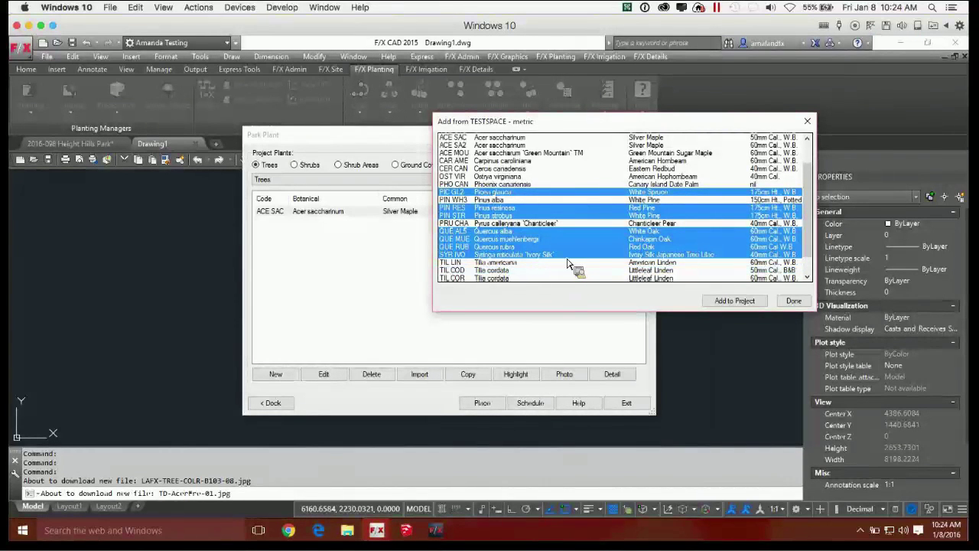
pyautogui.keyDown('ctrl'); pyautogui.click(566, 277); pyautogui.keyUp('ctrl')
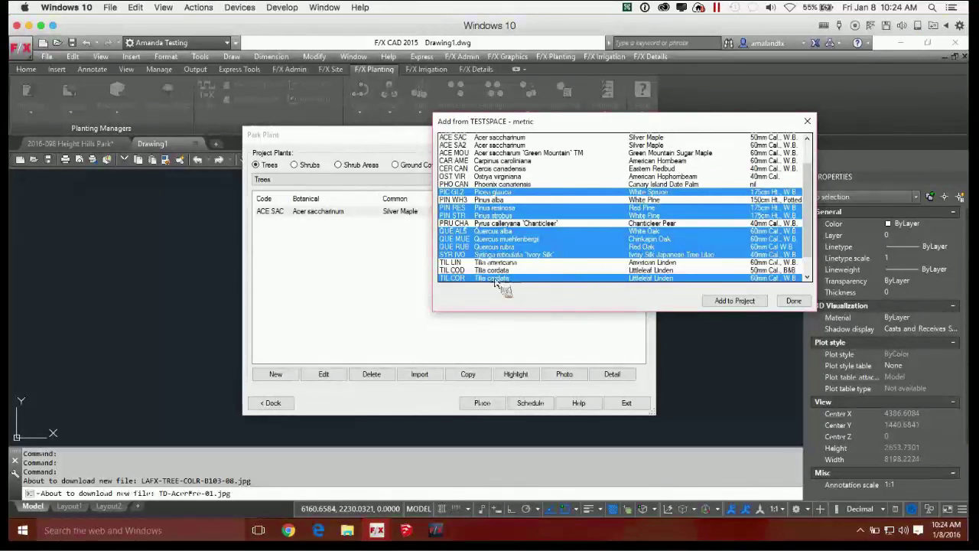
# Add Acer freemanii 'Jeffersred', Abies balsamea 'Nana', Cercis canadensis and Ostrya virginiana to the selection and import all selected trees into the project
pyautogui.scroll(2, 535, 230)
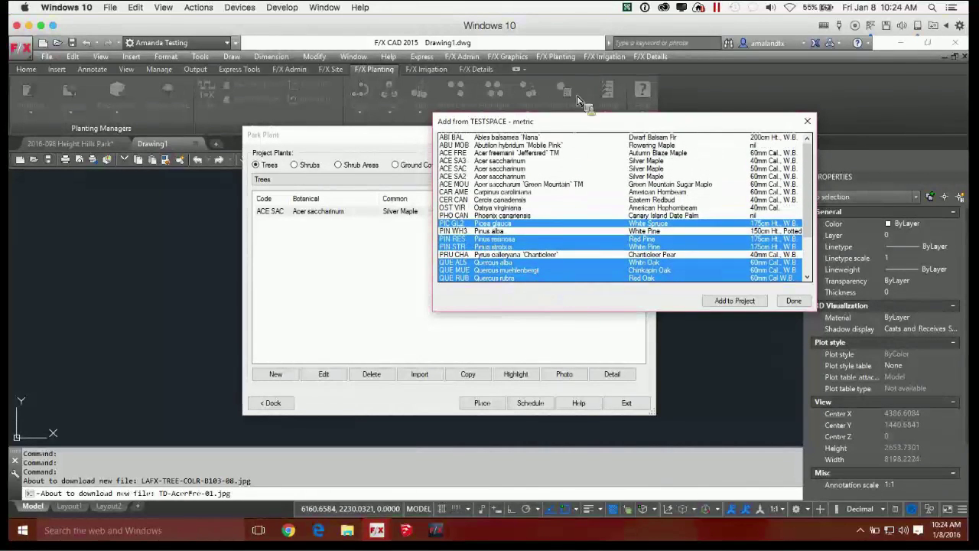
pyautogui.keyDown('ctrl'); pyautogui.click(533, 153); pyautogui.keyUp('ctrl')
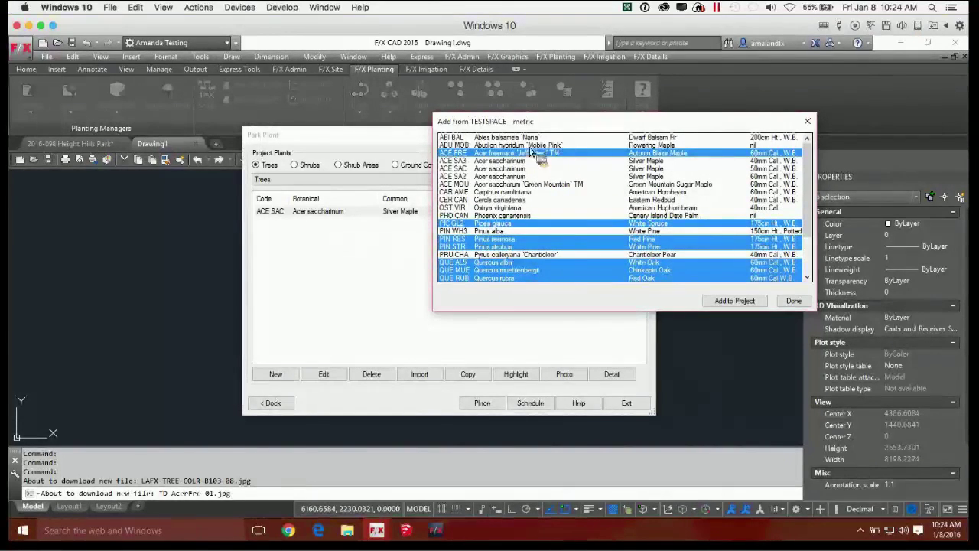
pyautogui.keyDown('ctrl'); pyautogui.click(526, 139); pyautogui.keyUp('ctrl')
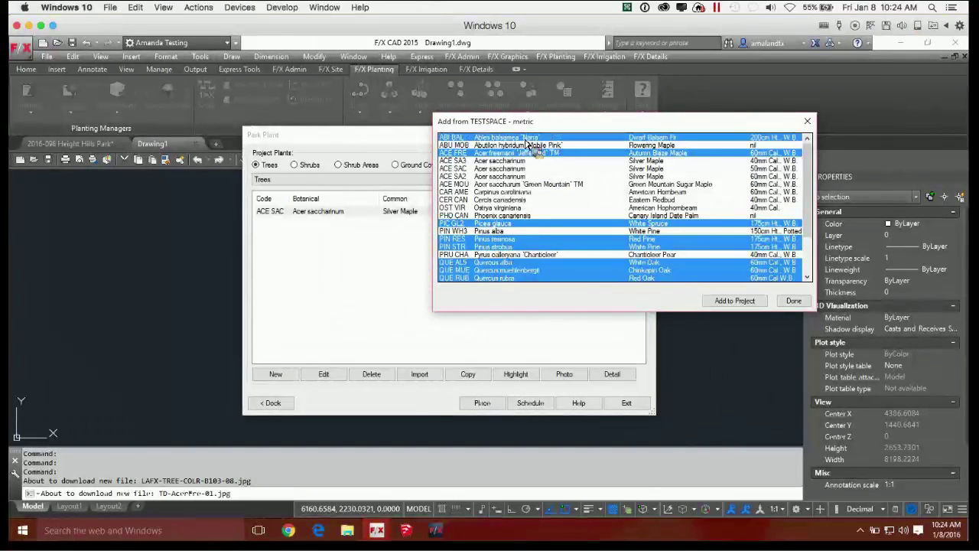
pyautogui.keyDown('ctrl'); pyautogui.click(529, 200); pyautogui.keyUp('ctrl')
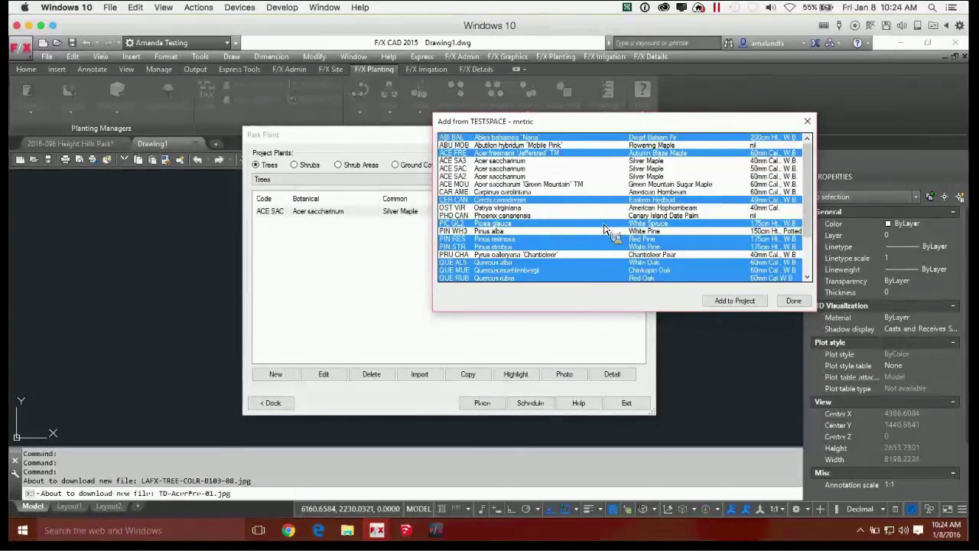
pyautogui.keyDown('ctrl'); pyautogui.click(502, 208); pyautogui.keyUp('ctrl')
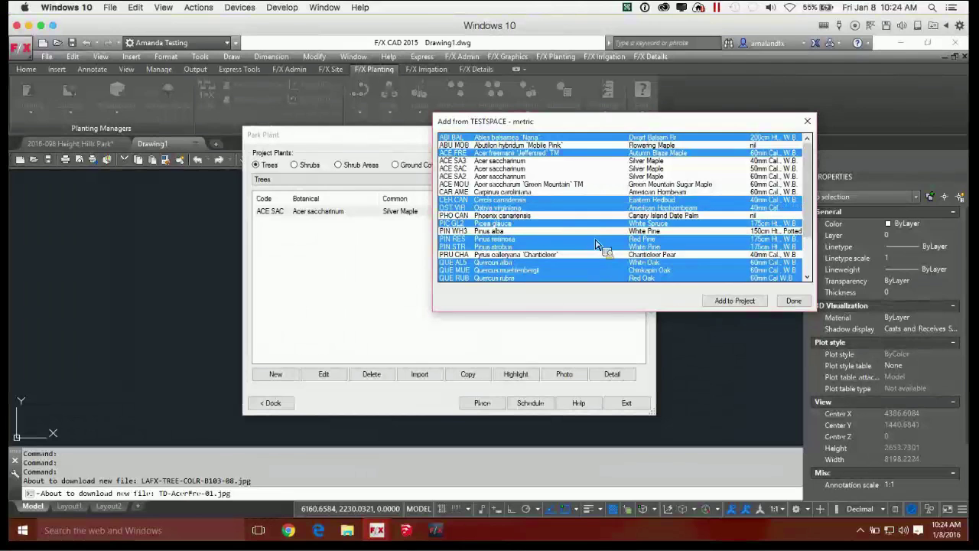
pyautogui.click(733, 301)
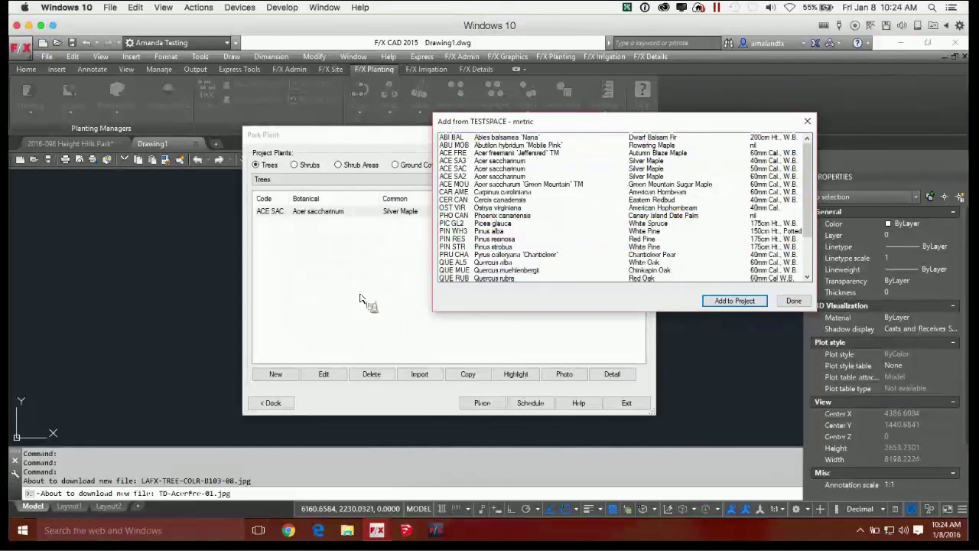
pyautogui.click(805, 302)
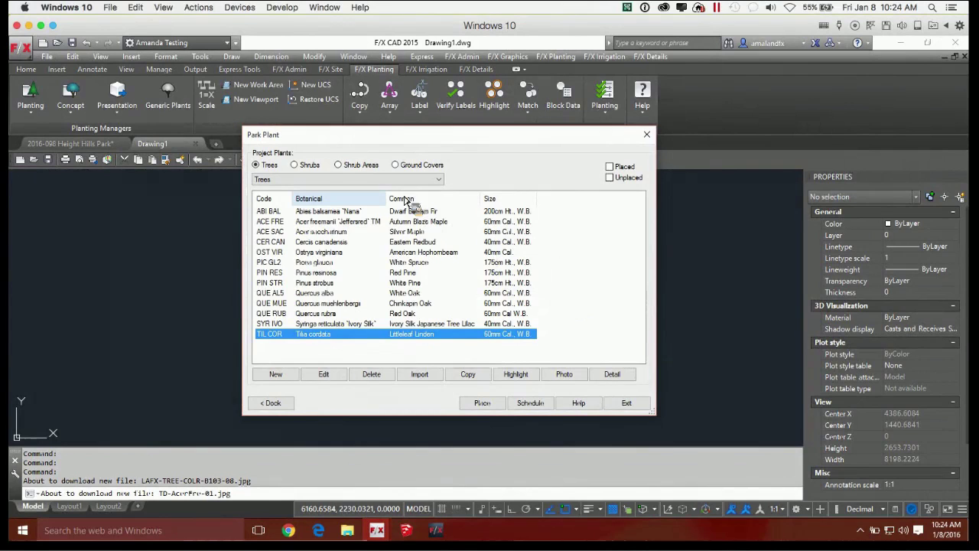
# Open the plant info of the imported Littleleaf Linden and review its 2D, color and SketchUp symbols
pyautogui.click(334, 377)
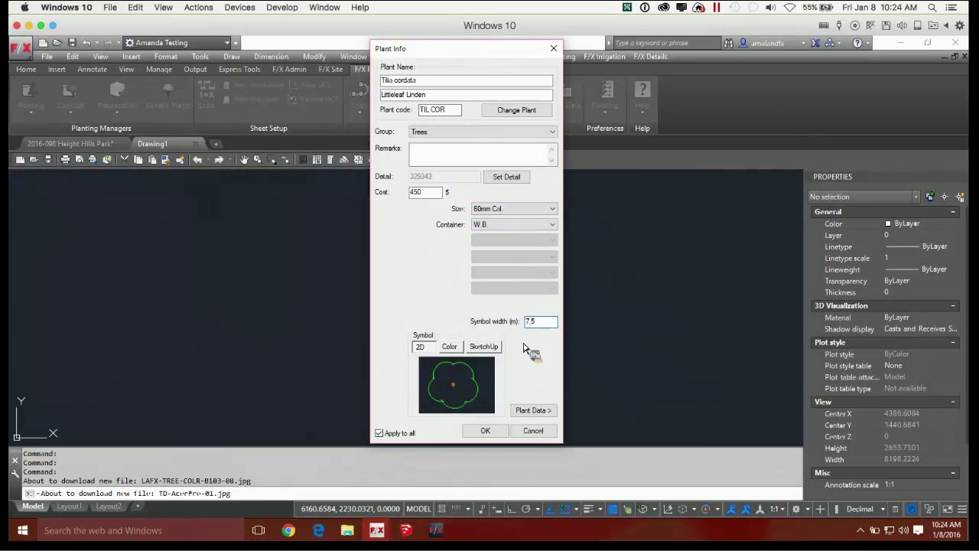
pyautogui.click(450, 347)
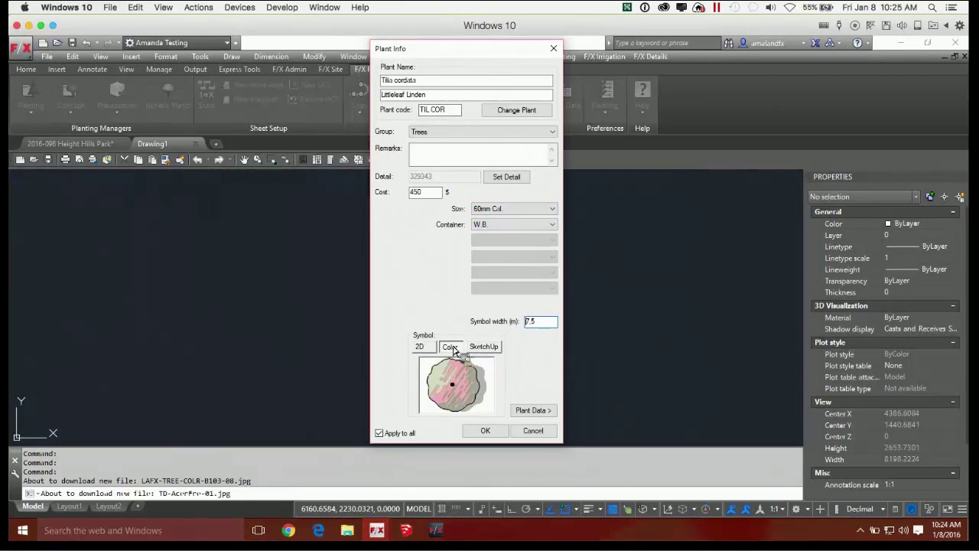
pyautogui.click(492, 350)
pyautogui.click(419, 347)
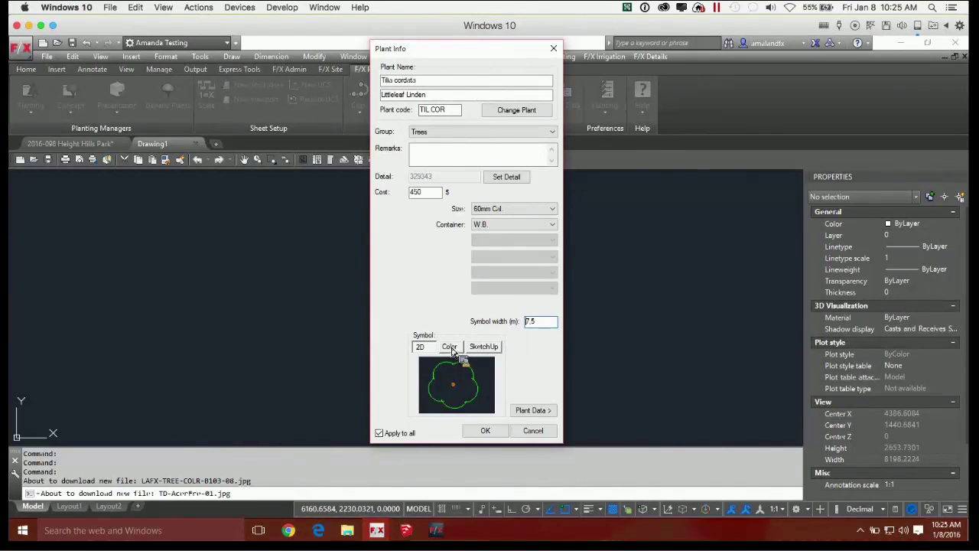
pyautogui.click(453, 351)
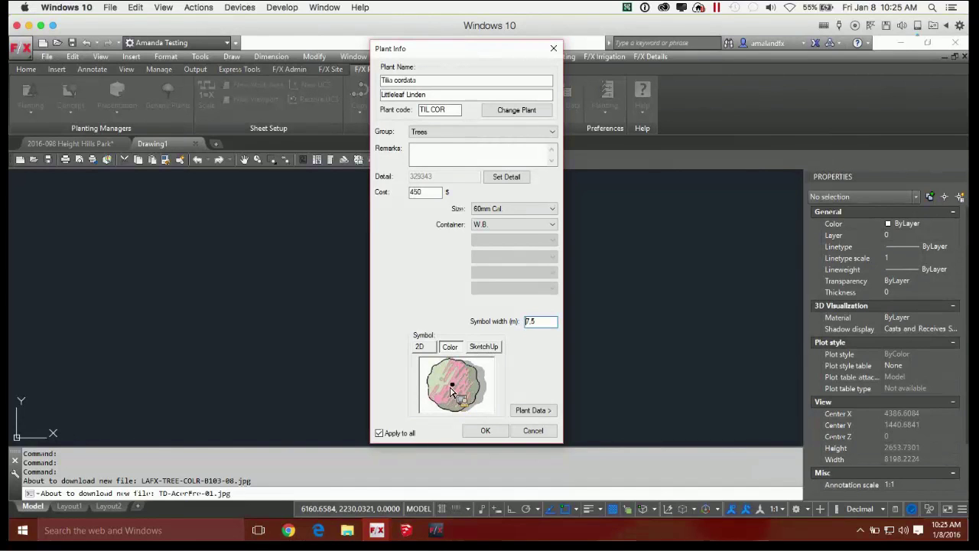
pyautogui.click(420, 346)
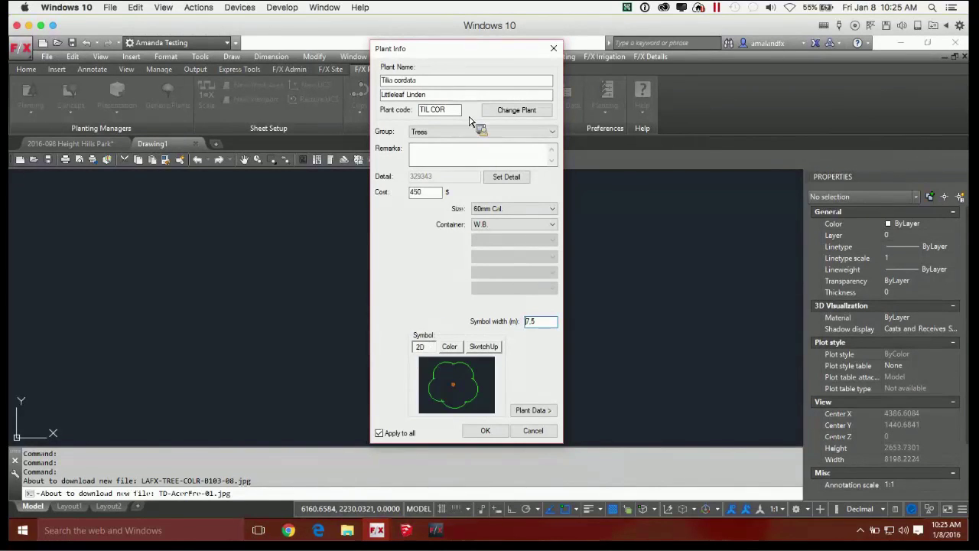
# Close the linden's plant info and start importing shrubs from the AMA-02 TESTSPACE - metric project
pyautogui.click(484, 429)
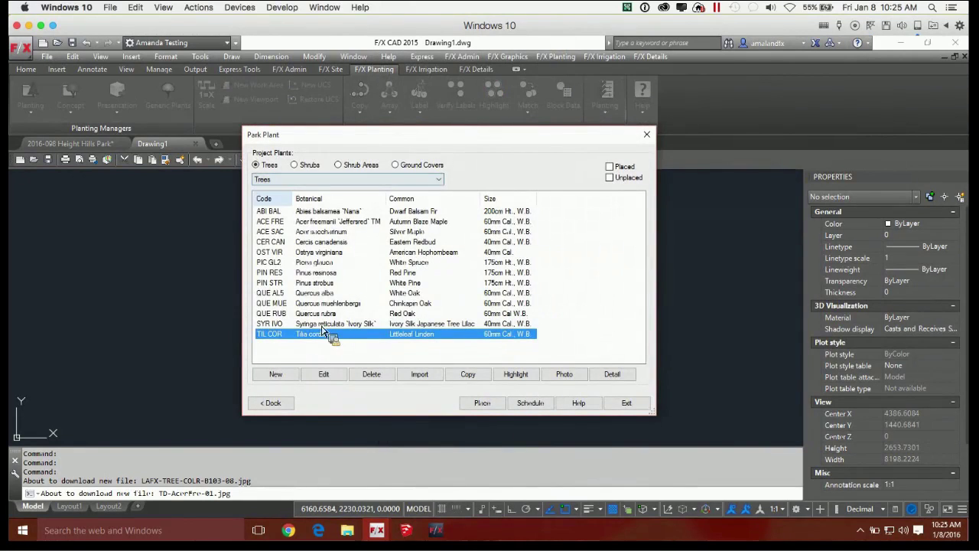
pyautogui.click(295, 164)
pyautogui.click(420, 374)
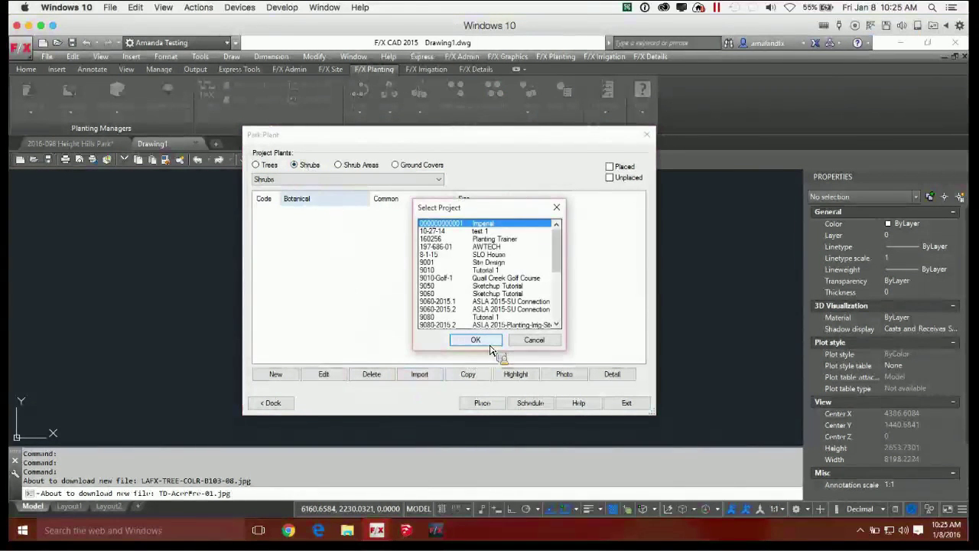
pyautogui.moveTo(563, 249); pyautogui.dragTo(570, 321)
pyautogui.click(436, 238)
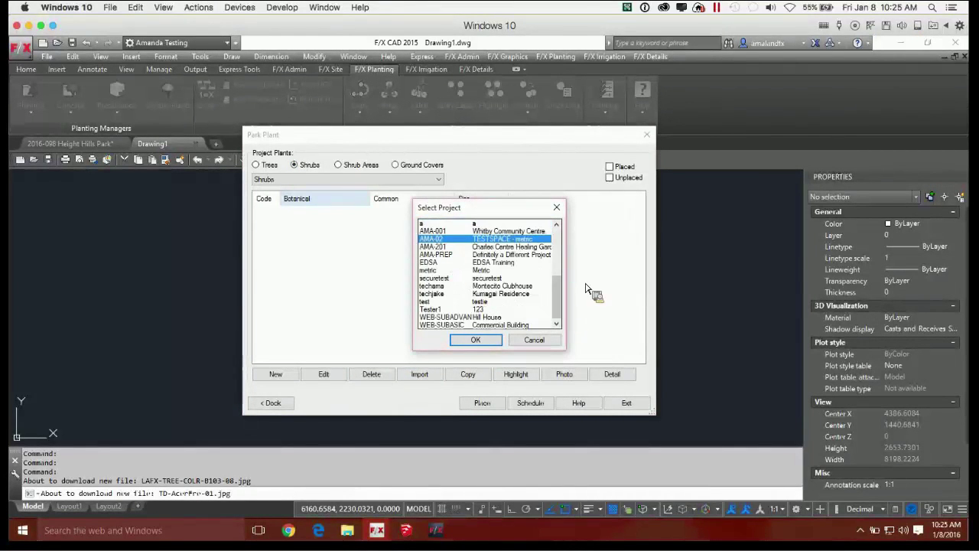
pyautogui.click(494, 341)
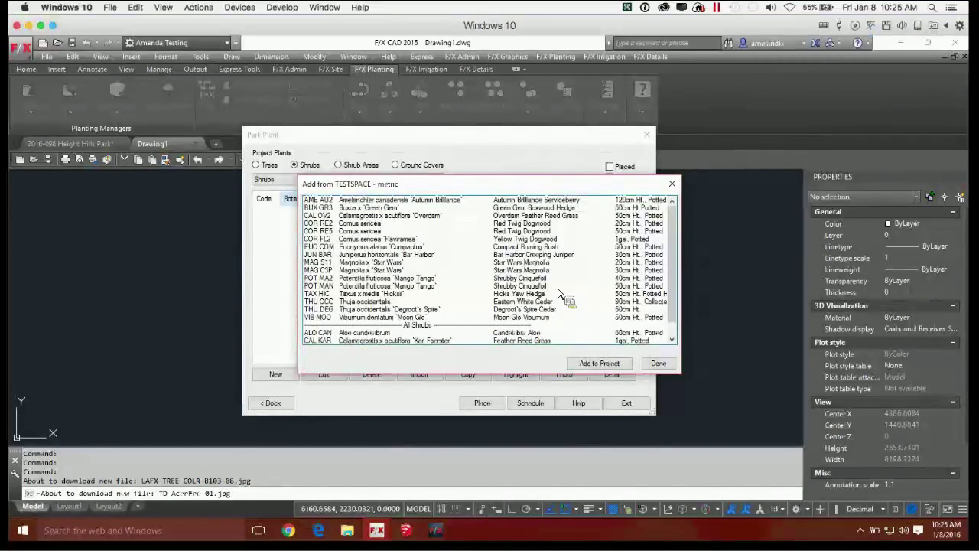
# Select the 50cm Cornus sericea, 30cm Magnolia x 'Star Wars', 50cm Potentilla fruticosa 'Mango Tango' and Thuja occidentalis for import
pyautogui.click(377, 277)
pyautogui.click(395, 286)
pyautogui.moveTo(396, 292); pyautogui.dragTo(384, 235)
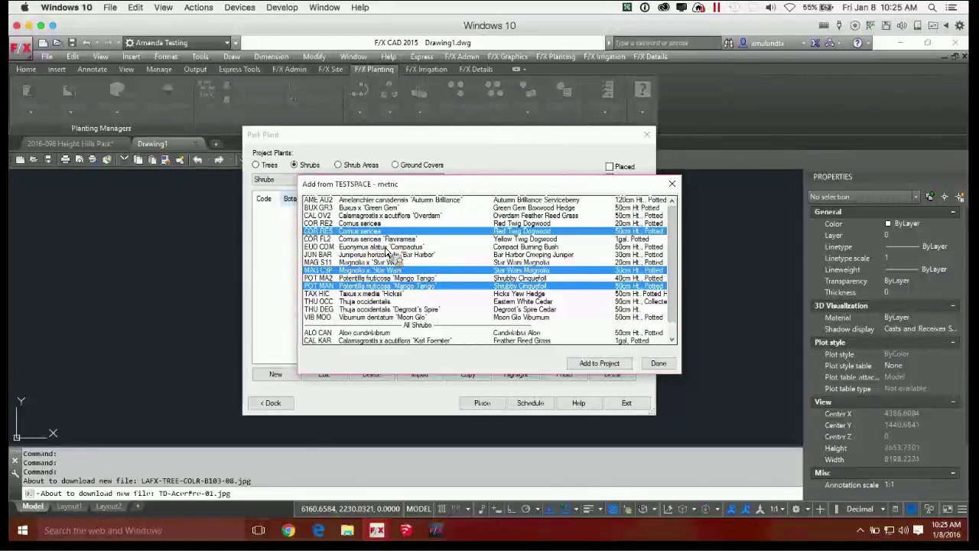
pyautogui.keyDown('ctrl'); pyautogui.click(373, 301); pyautogui.keyUp('ctrl')
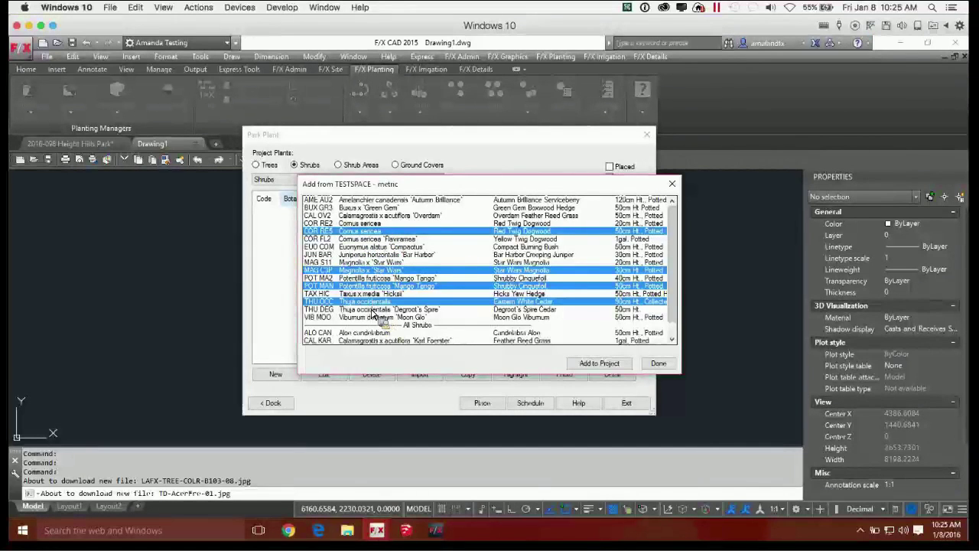
# Add Calamagrostis x acutiflora 'Karl Foerster' (CAL KAR) and 'Overdam' and Hemerocallis x 'Stella de Oro' to the selection and import all selected shrubs
pyautogui.scroll(-2, 387, 313)
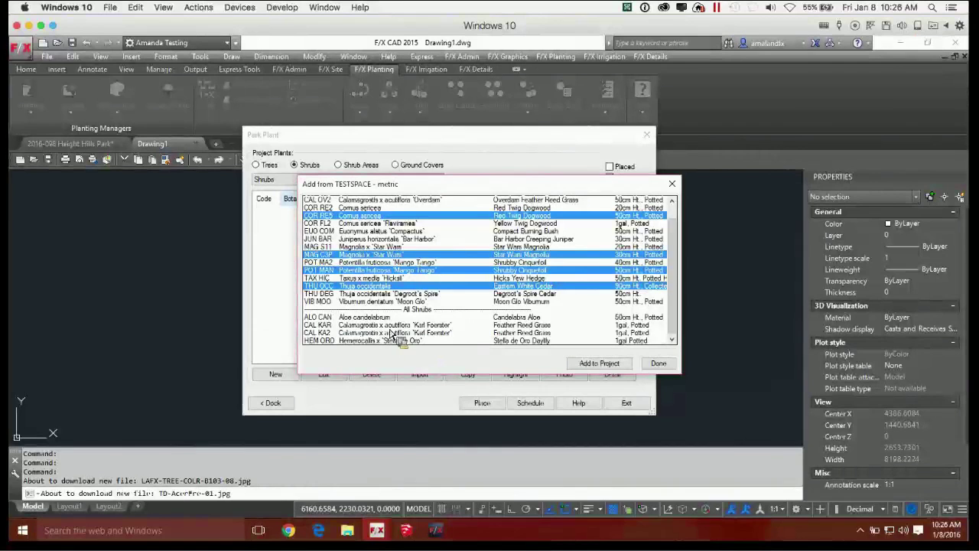
pyautogui.click(372, 326)
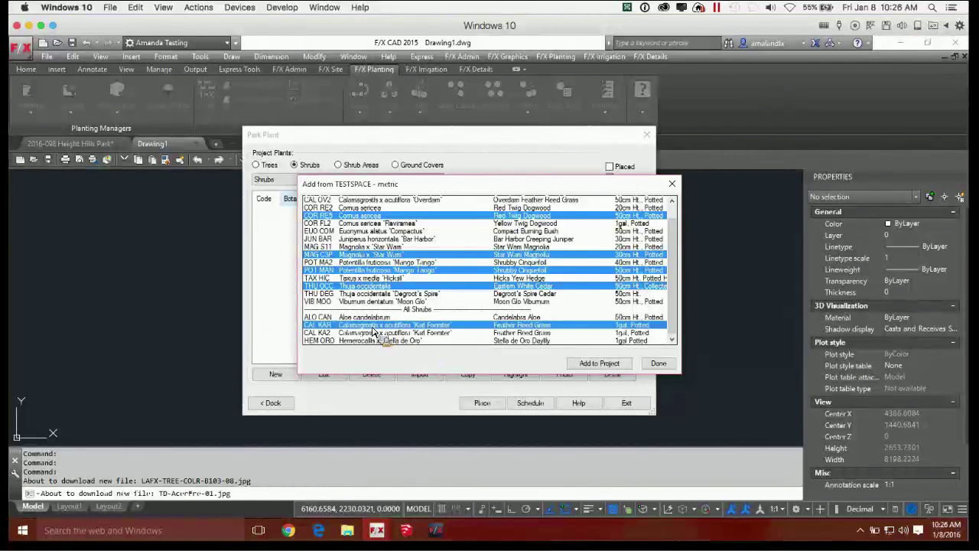
pyautogui.scroll(1, 404, 324)
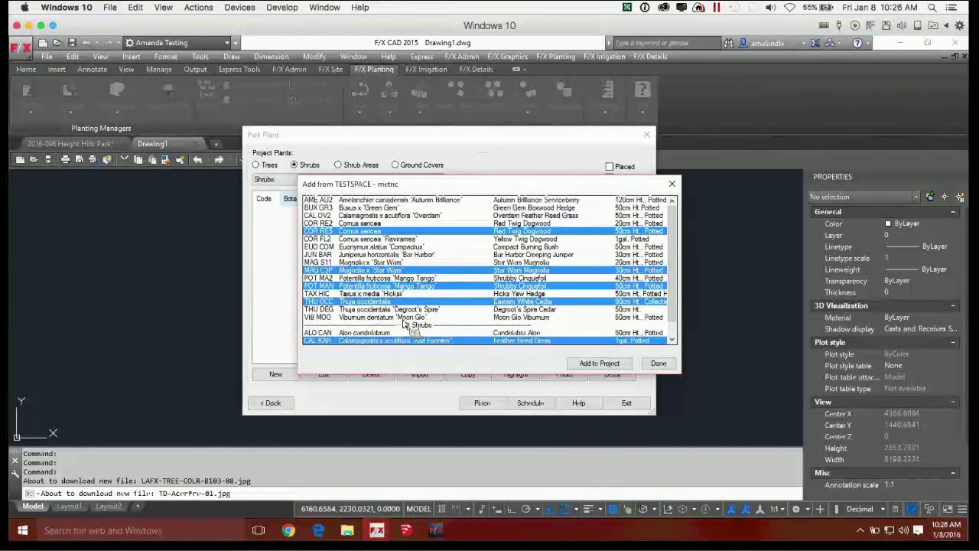
pyautogui.click(419, 217)
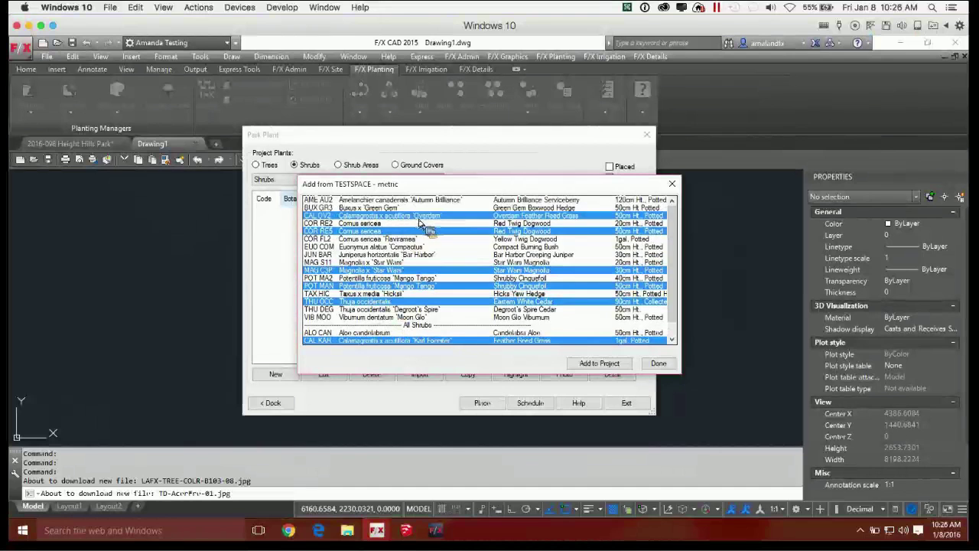
pyautogui.click(604, 364)
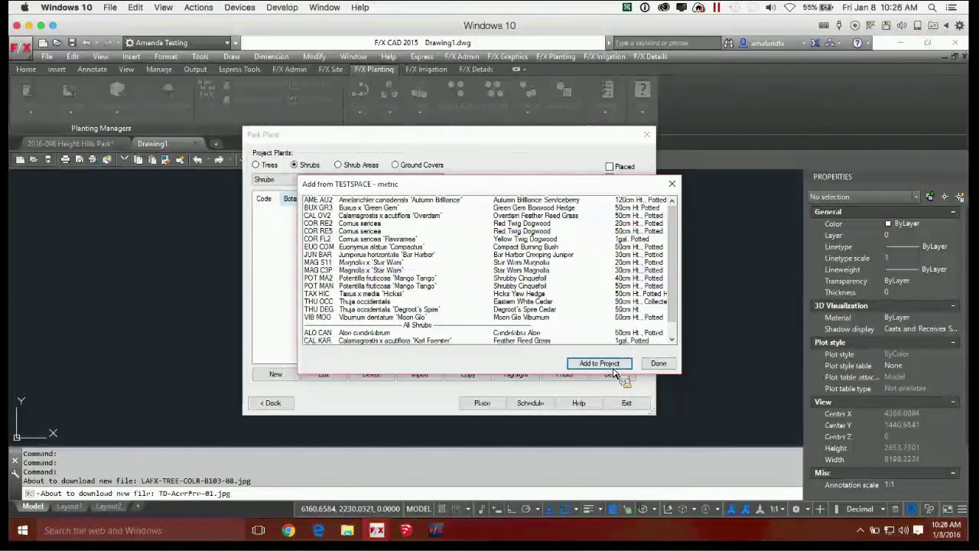
pyautogui.click(652, 365)
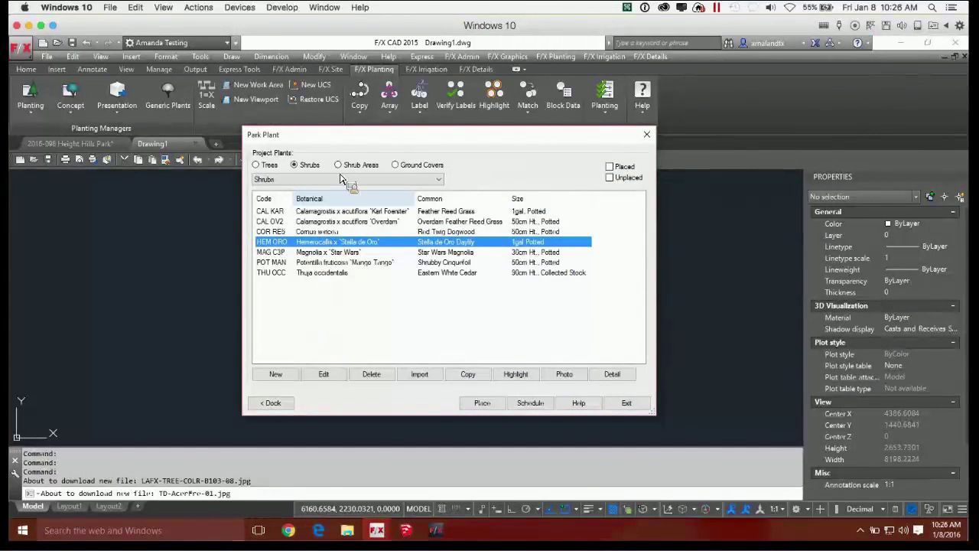
# Look through the project's Shrub Areas and Ground Covers categories and the plant groups available for Shrubs
pyautogui.click(348, 165)
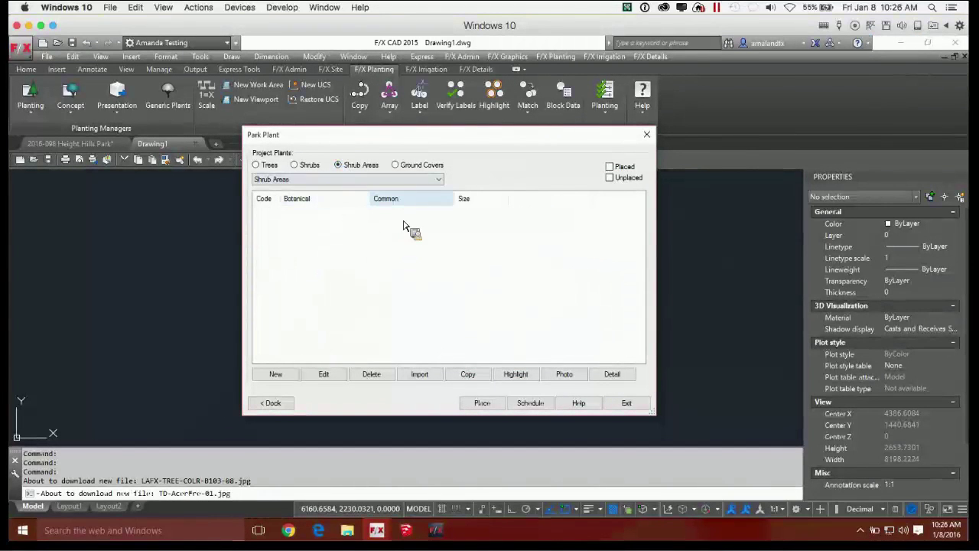
pyautogui.click(417, 165)
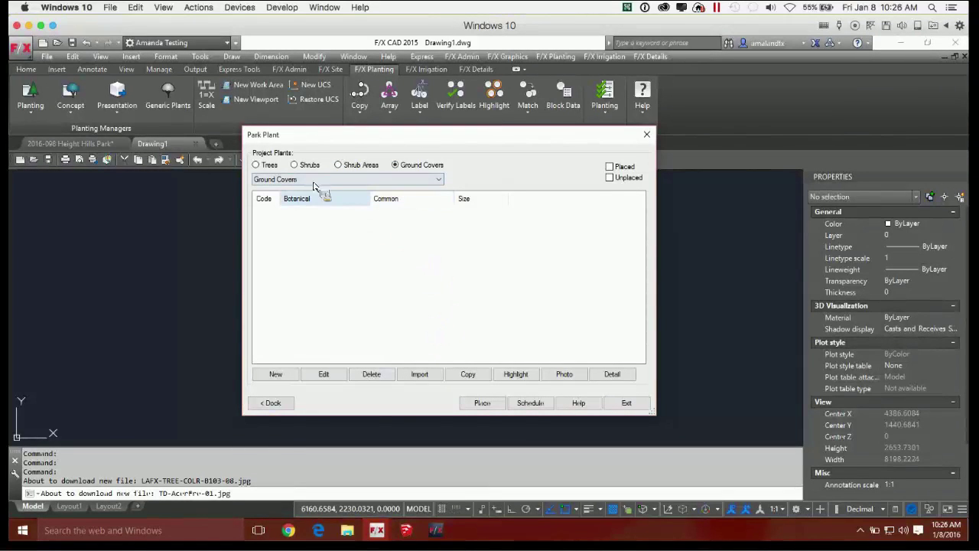
pyautogui.click(298, 165)
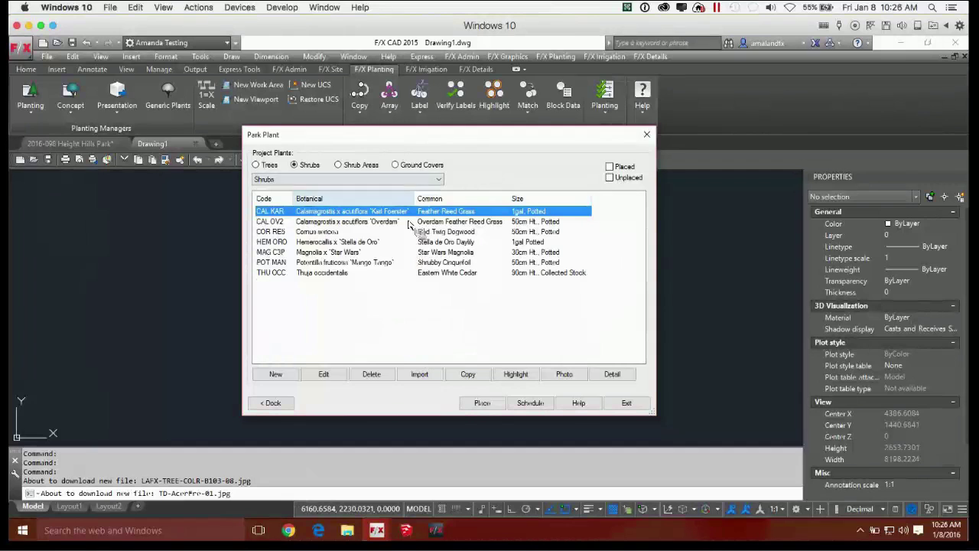
pyautogui.click(419, 180)
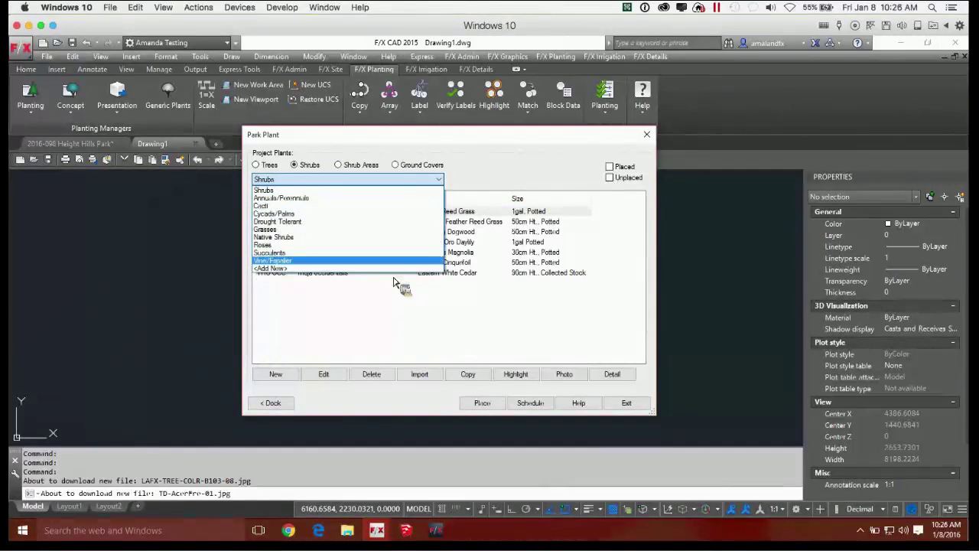
pyautogui.click(487, 335)
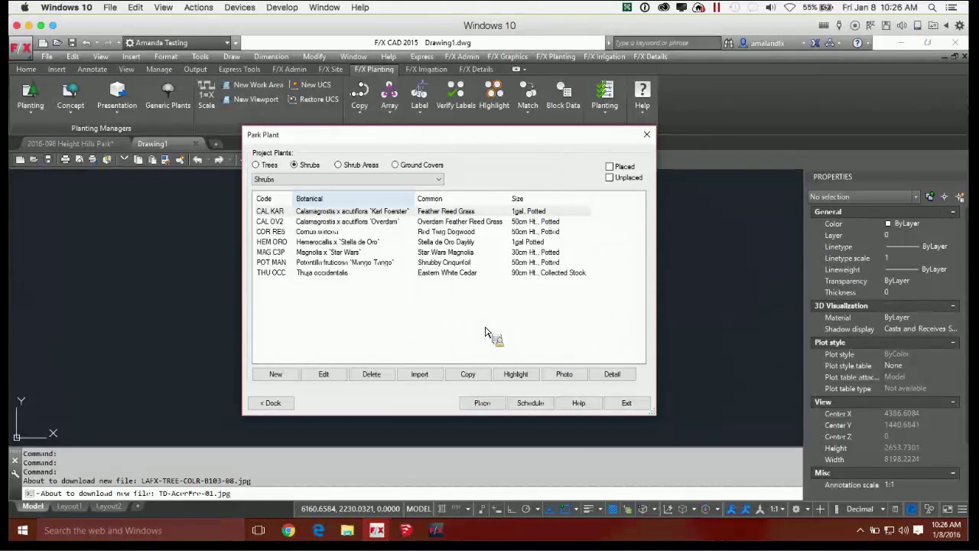
# Copy the Pinus strobus tree under a new code and set the copy's size to 120cm Ht
pyautogui.click(269, 166)
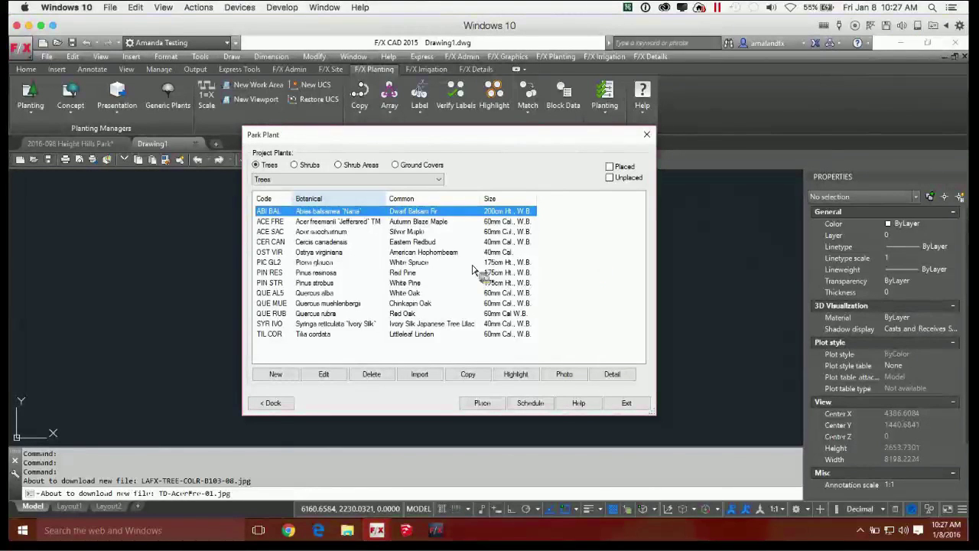
pyautogui.click(289, 283)
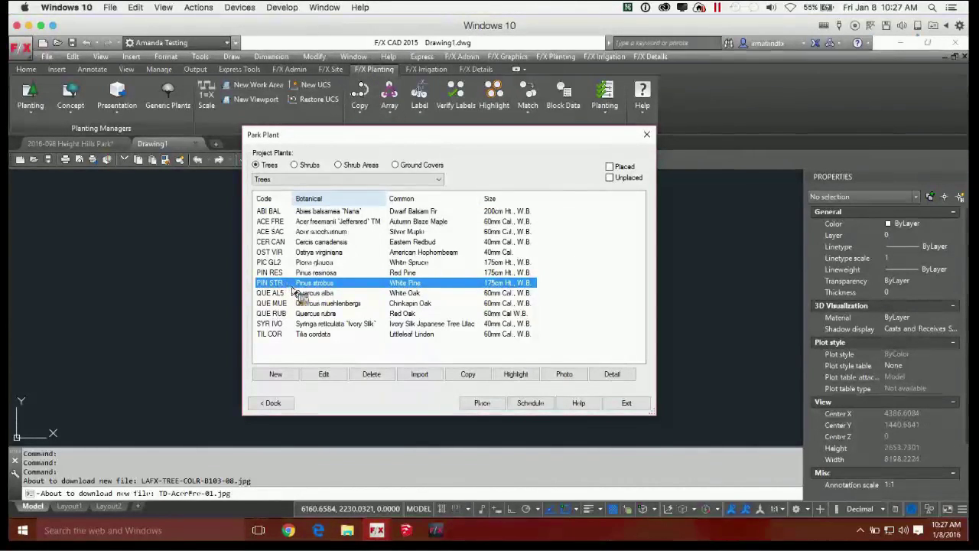
pyautogui.click(467, 373)
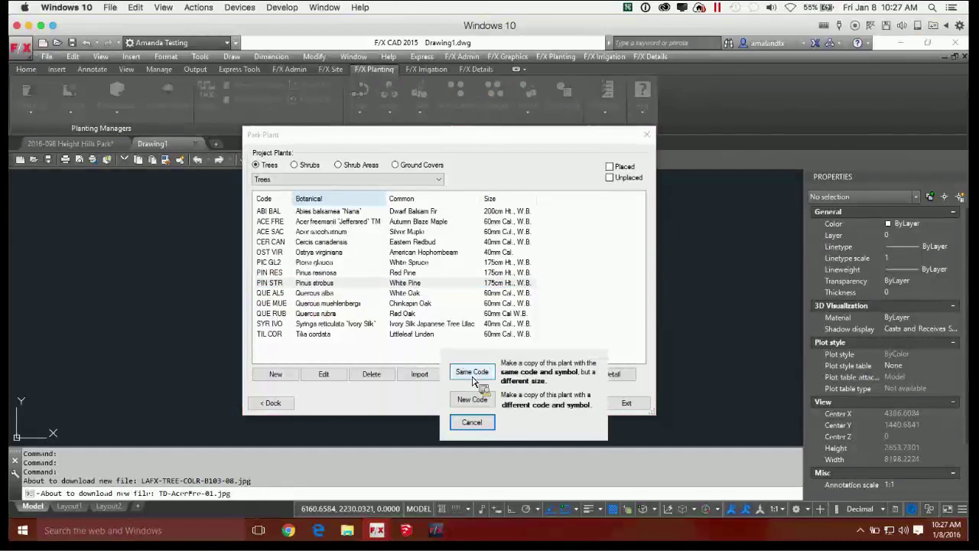
pyautogui.click(471, 399)
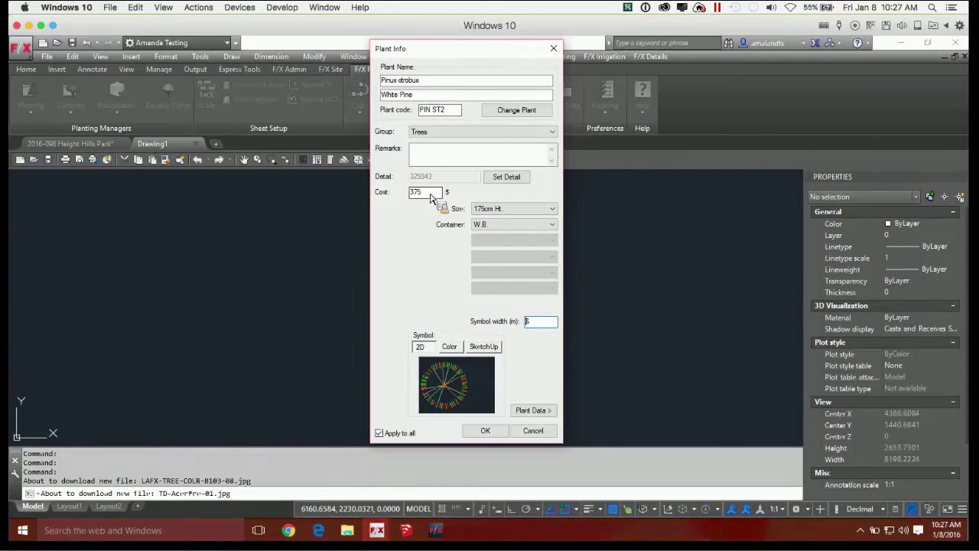
pyautogui.moveTo(461, 51)
pyautogui.mouseDown()
pyautogui.moveTo(571, 48)
pyautogui.moveTo(465, 49)
pyautogui.mouseUp()
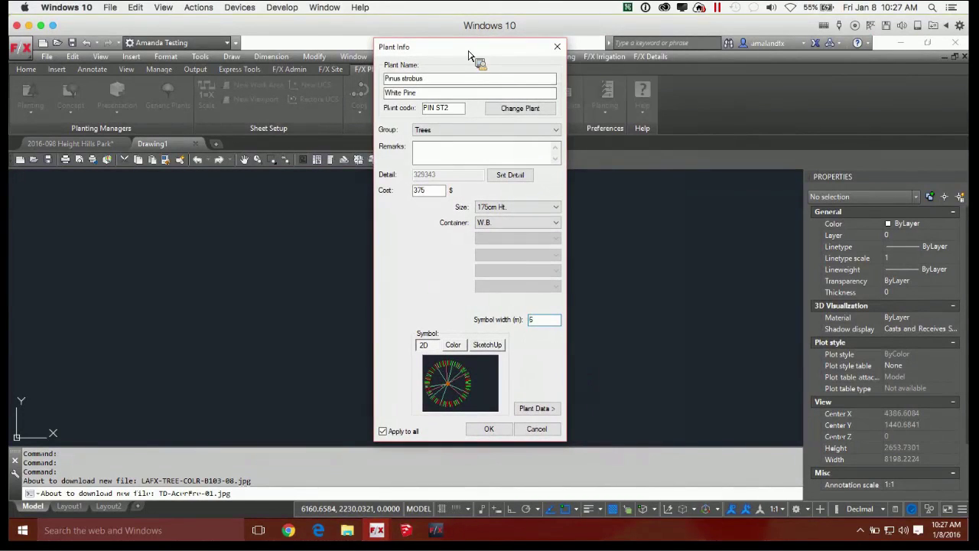
pyautogui.click(515, 213)
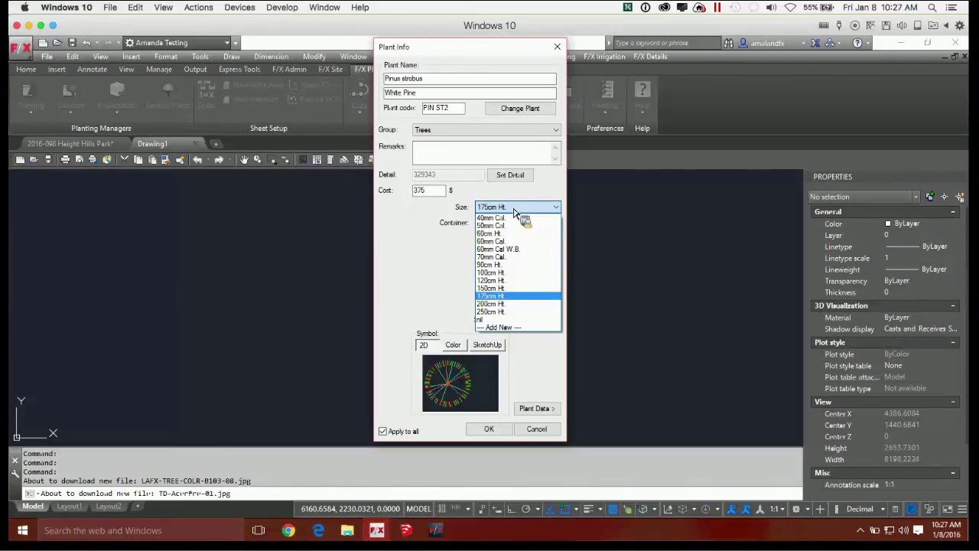
pyautogui.click(498, 281)
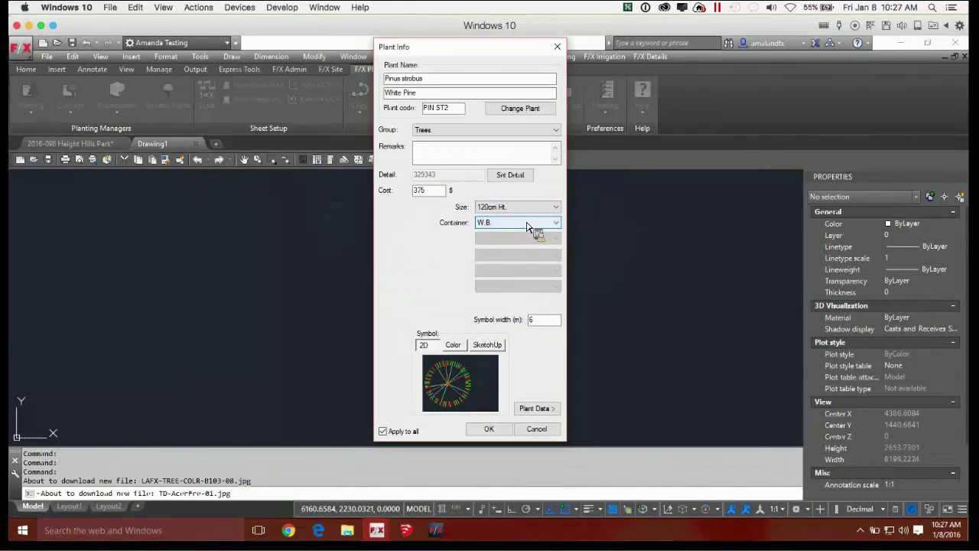
# Set the copied White Pine's cost to 275 $ and its symbol width to 4 m
pyautogui.moveTo(447, 191); pyautogui.dragTo(403, 194)
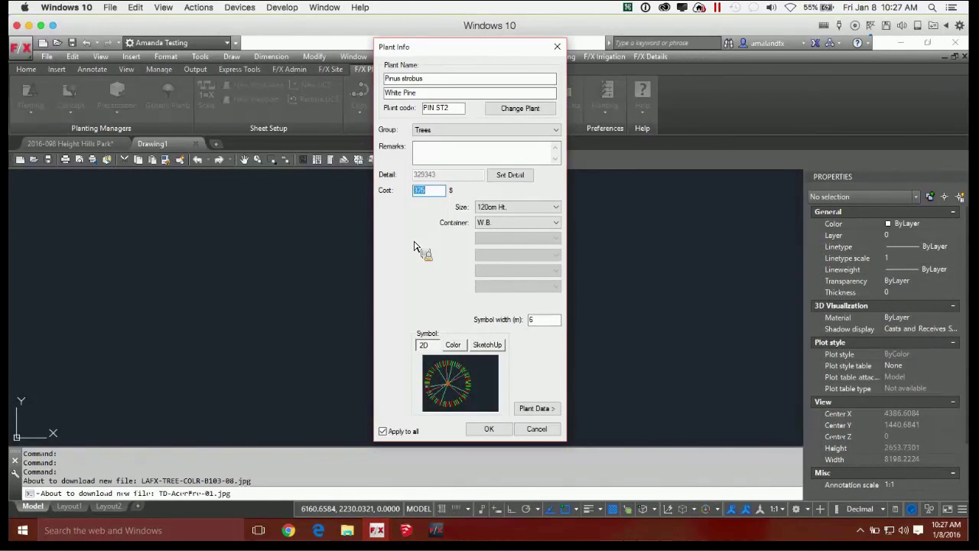
pyautogui.write('4')
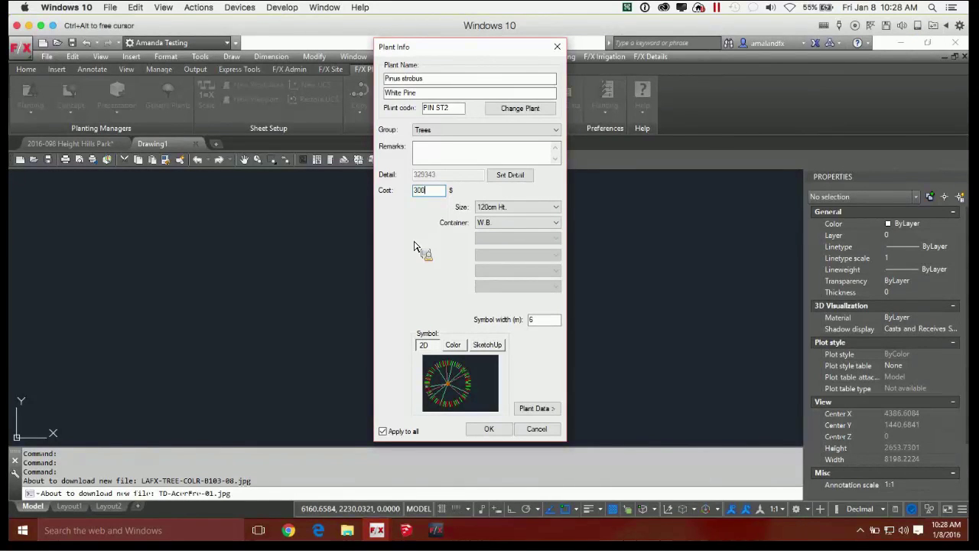
pyautogui.doubleClick(424, 194)
pyautogui.write('275')
pyautogui.doubleClick(544, 322)
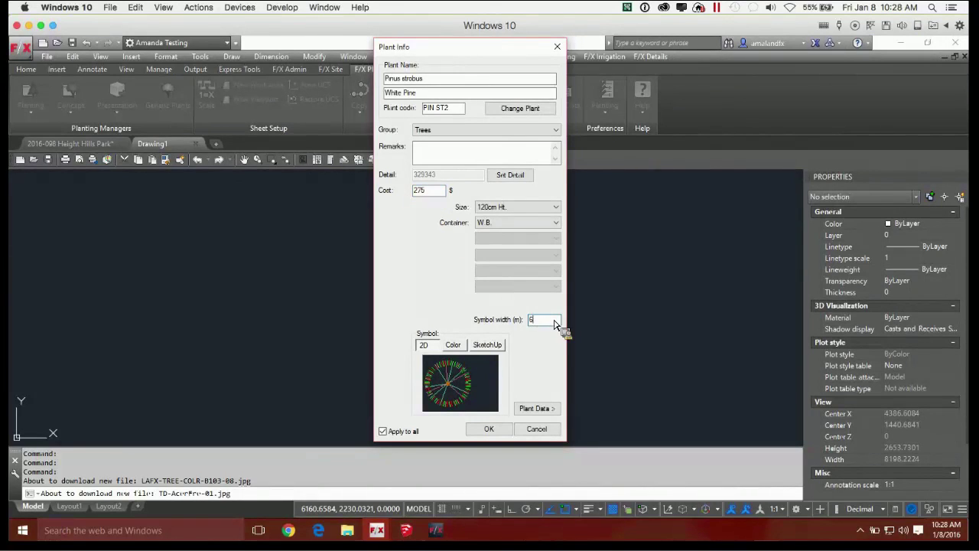
pyautogui.doubleClick(535, 322)
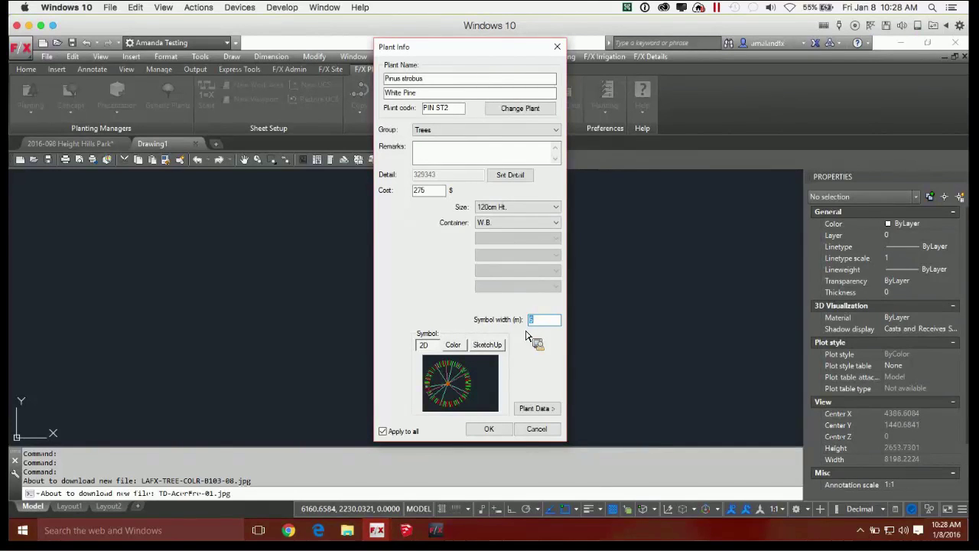
pyautogui.write('4.5')
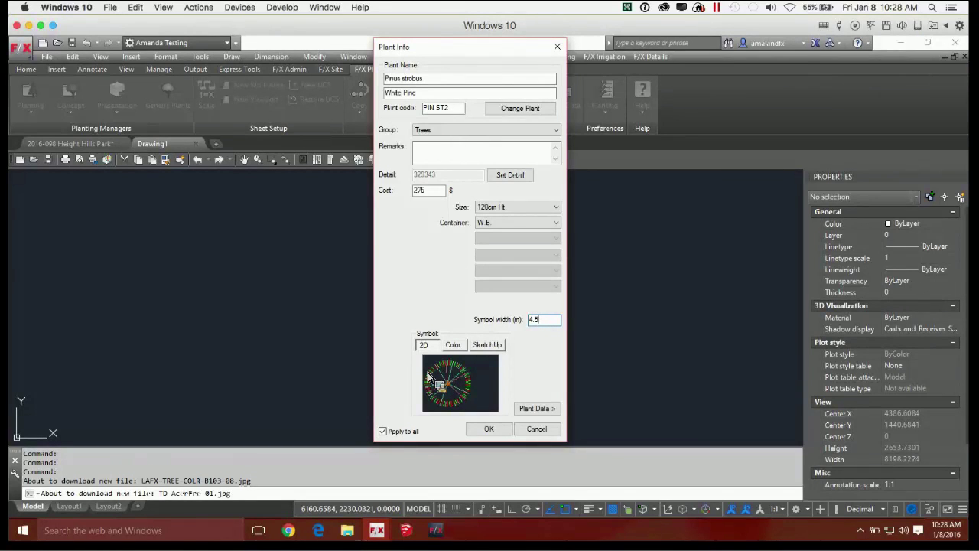
pyautogui.doubleClick(536, 322)
pyautogui.write('4')
# Check the copied White Pine's color and SketchUp symbols and save it to the project's tree list
pyautogui.click(453, 344)
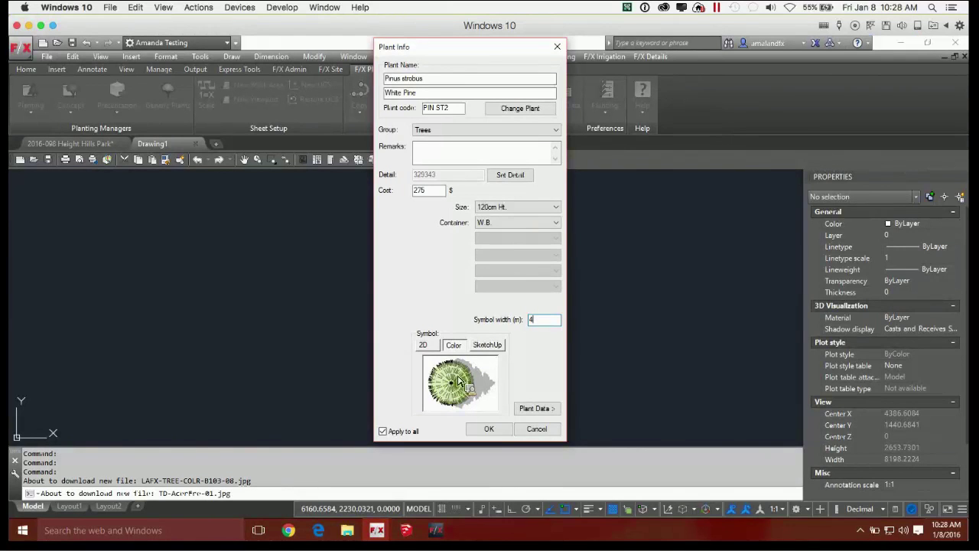
pyautogui.click(487, 345)
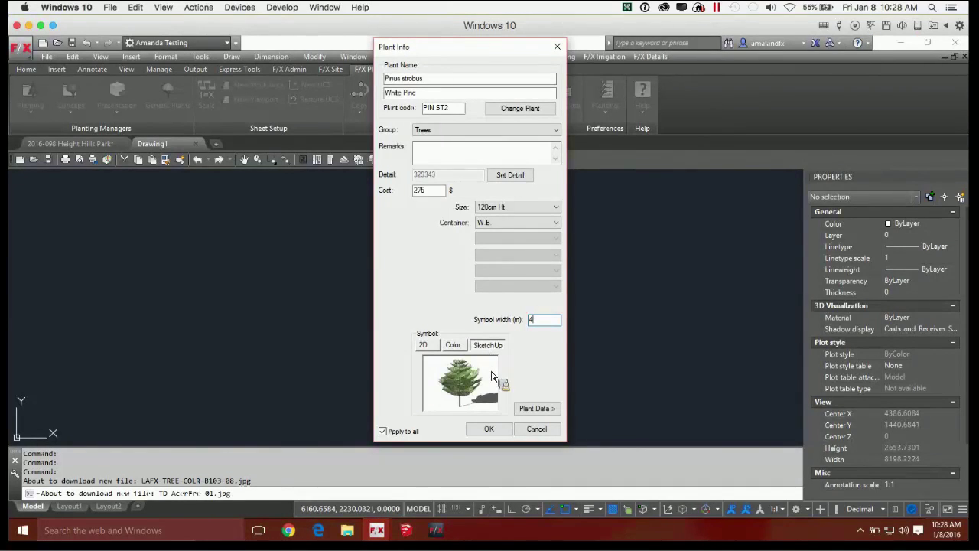
pyautogui.click(489, 429)
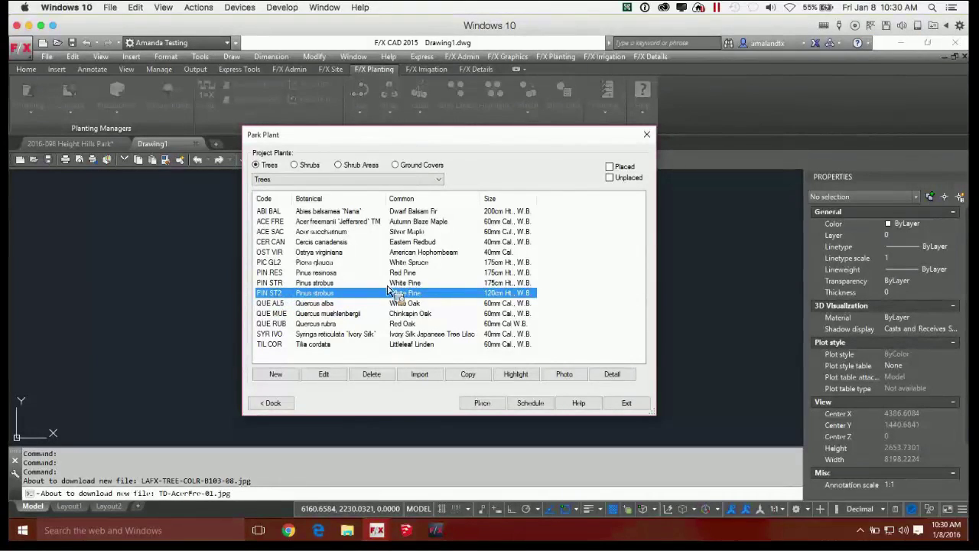
# Copy the Pinus resinosa tree under a new code and set the copy's size to 120cm Ht
pyautogui.click(279, 273)
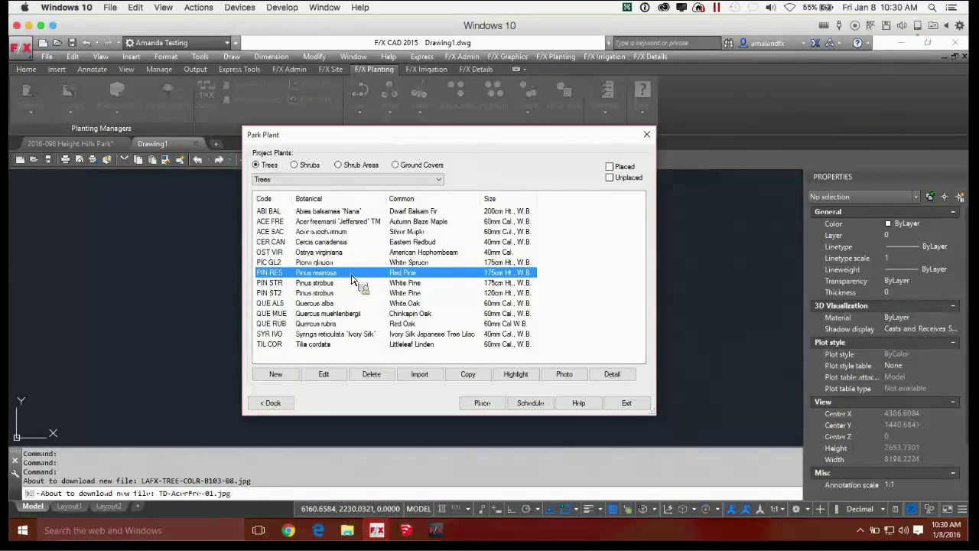
pyautogui.click(475, 377)
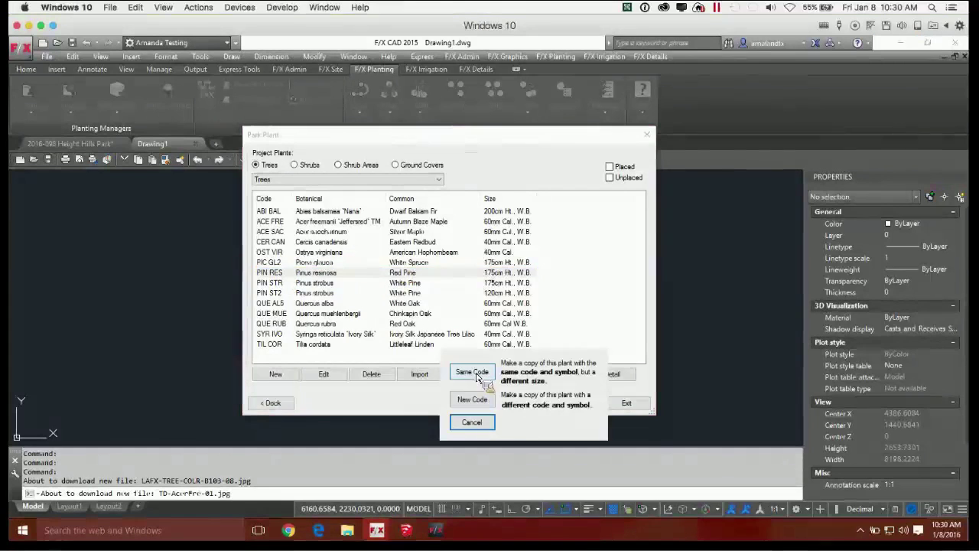
pyautogui.click(482, 405)
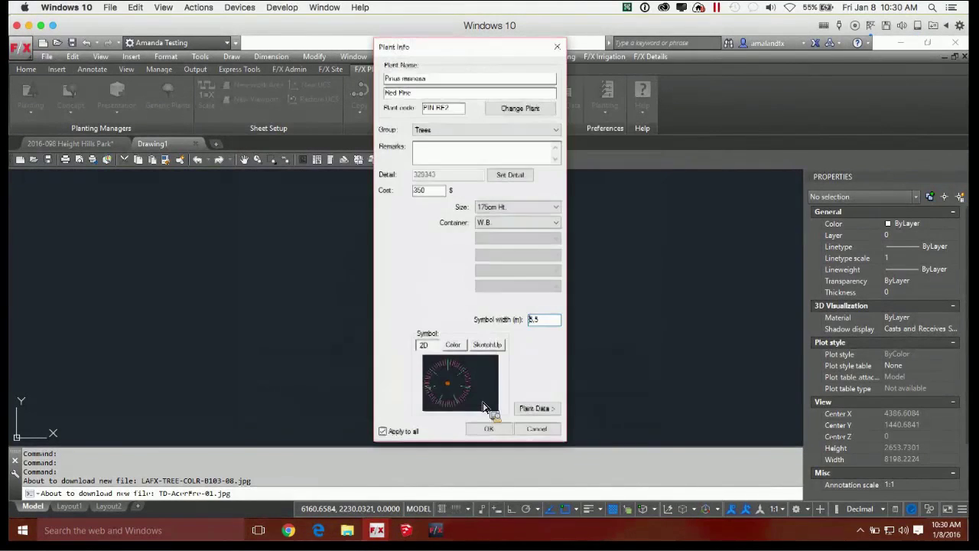
pyautogui.click(514, 208)
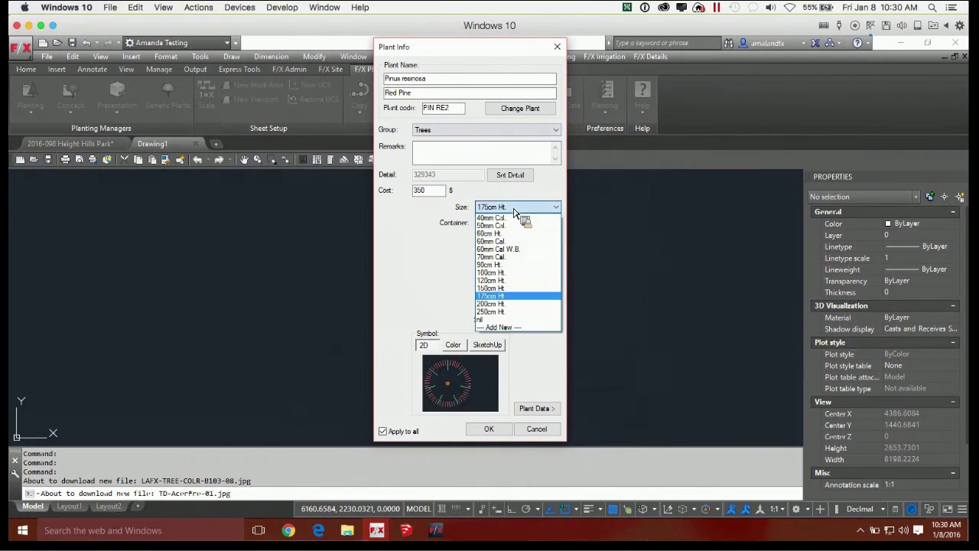
pyautogui.click(501, 285)
# Set the copied Red Pine's cost to 275 $ and symbol width to 4 m, and save it to the tree list
pyautogui.doubleClick(425, 191)
pyautogui.write('275')
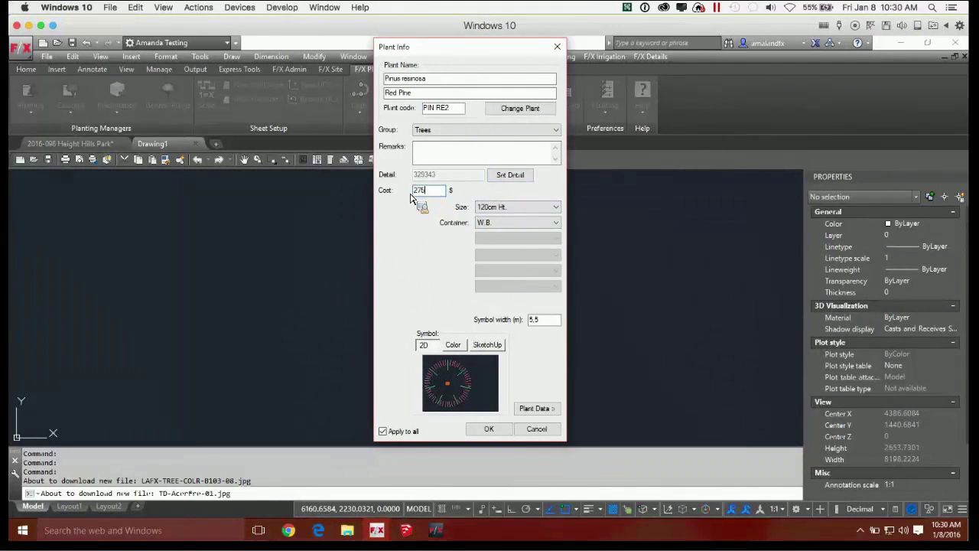
pyautogui.click(462, 111)
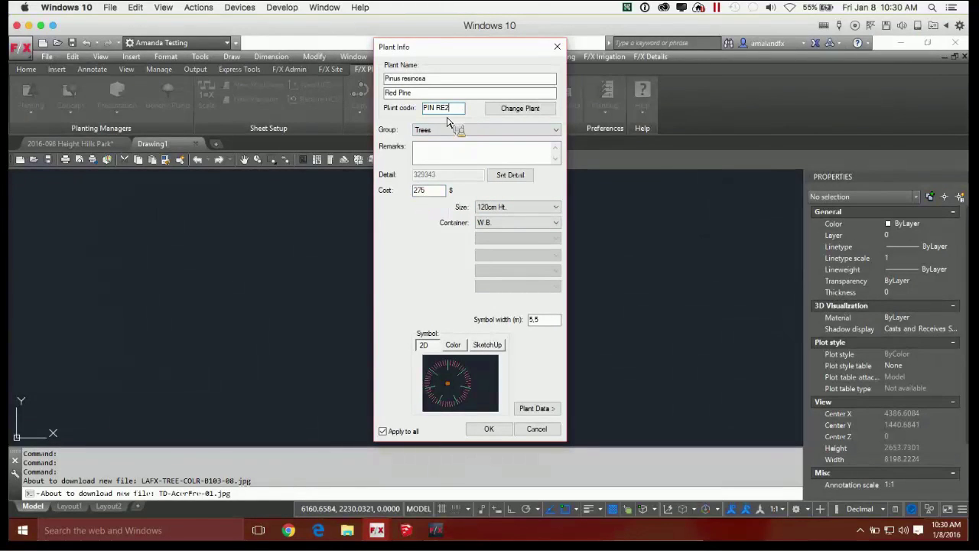
pyautogui.doubleClick(535, 320)
pyautogui.write('4')
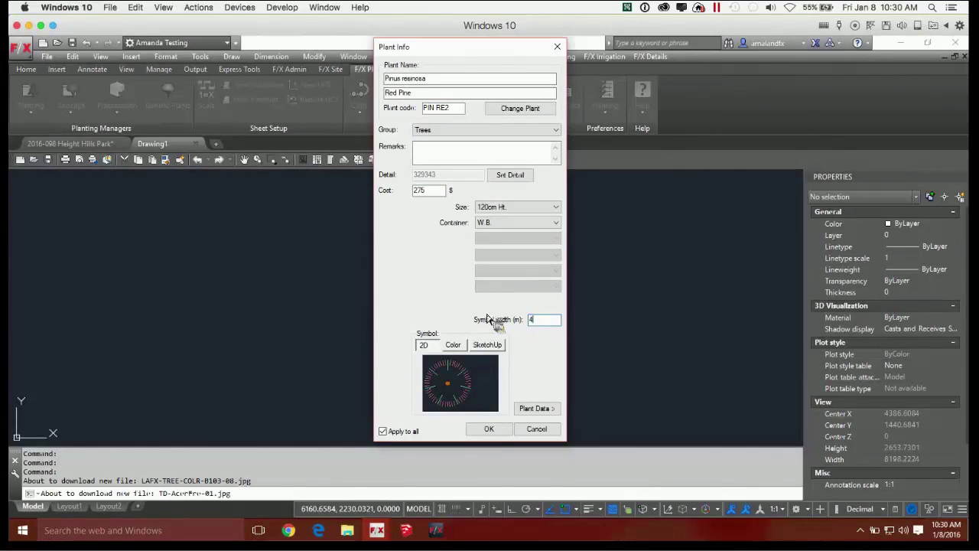
pyautogui.click(489, 429)
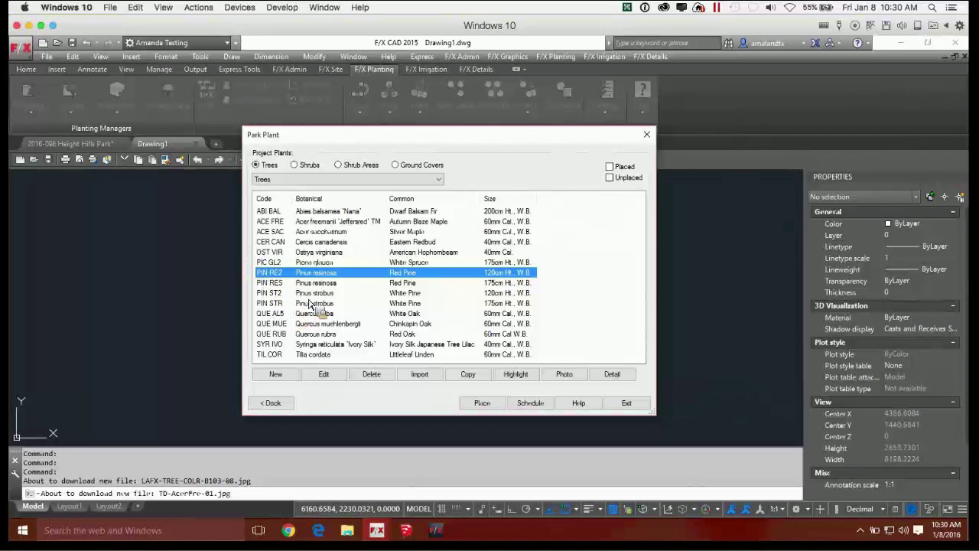
# Copy the 120cm White Pine under a new code, with size 90cm Ht. and container Potted
pyautogui.click(300, 295)
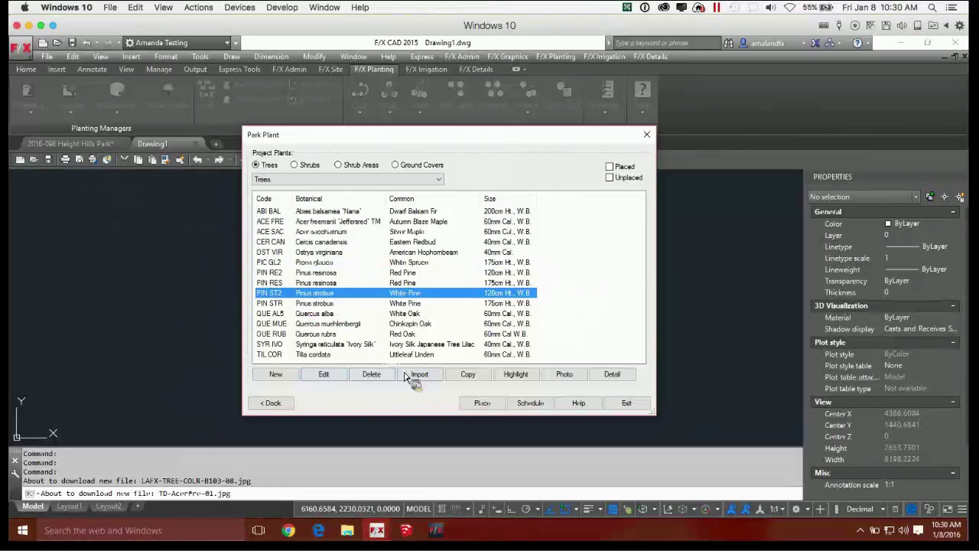
pyautogui.click(462, 374)
pyautogui.click(472, 399)
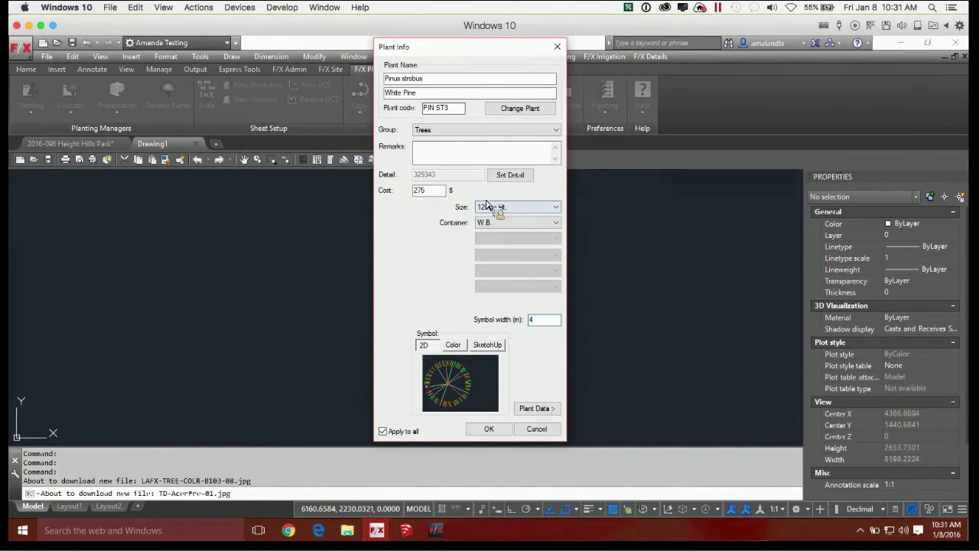
pyautogui.click(513, 207)
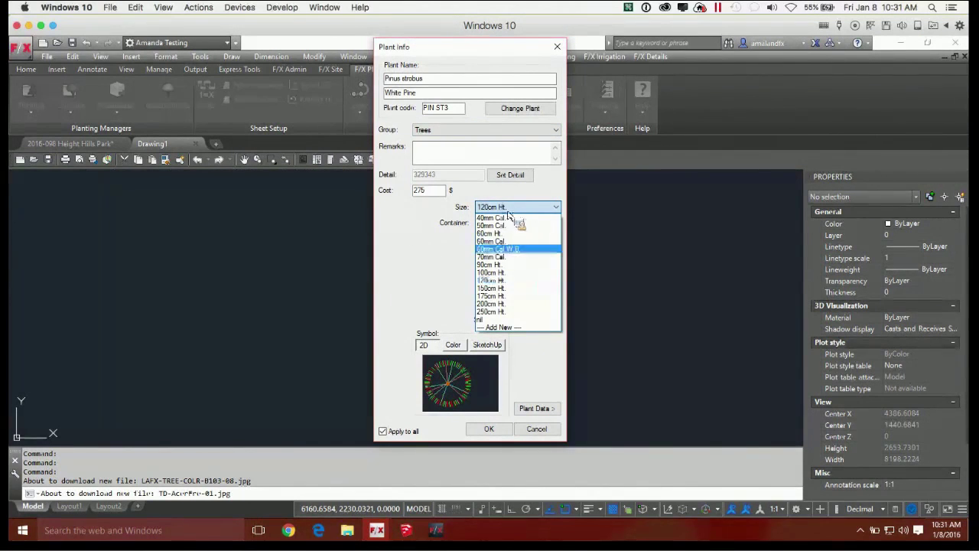
pyautogui.click(493, 264)
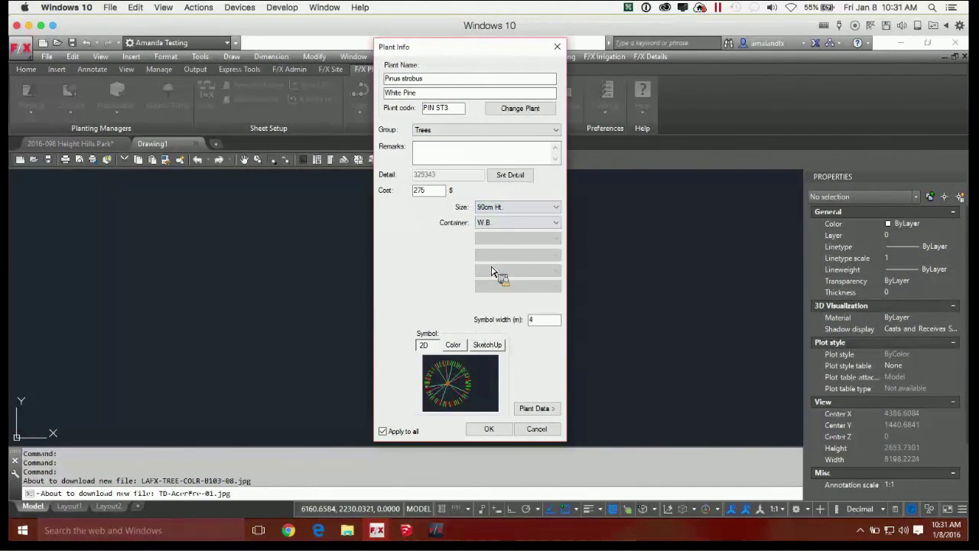
pyautogui.click(515, 210)
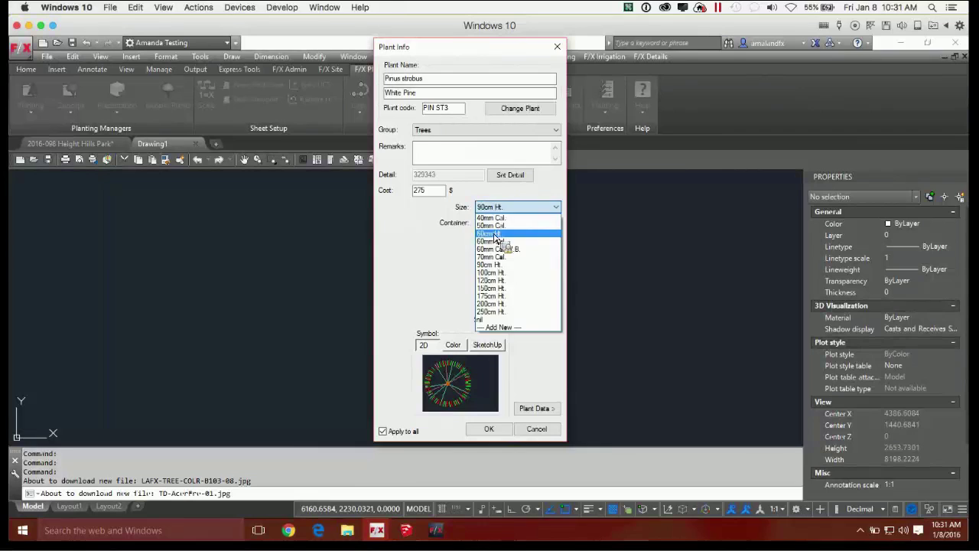
pyautogui.click(497, 233)
pyautogui.click(505, 208)
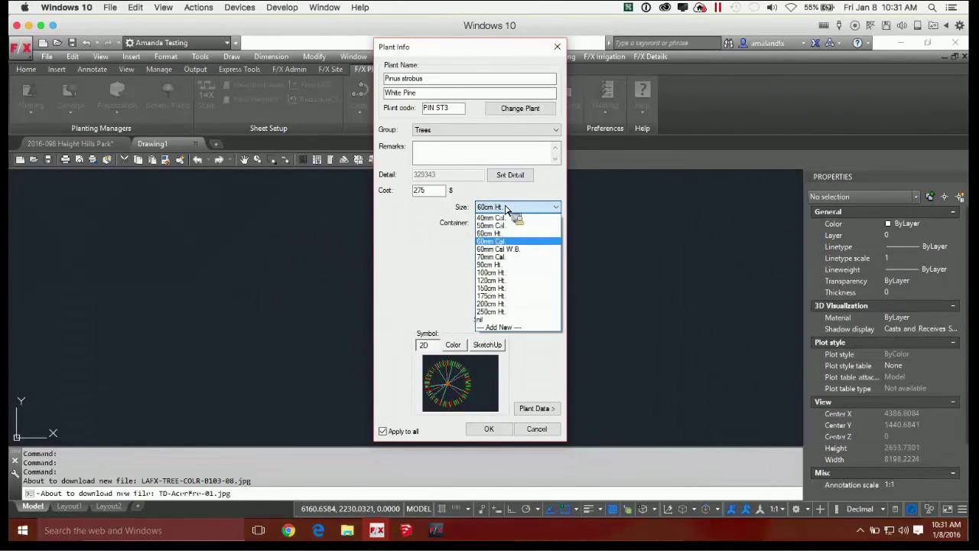
pyautogui.click(495, 264)
pyautogui.click(495, 226)
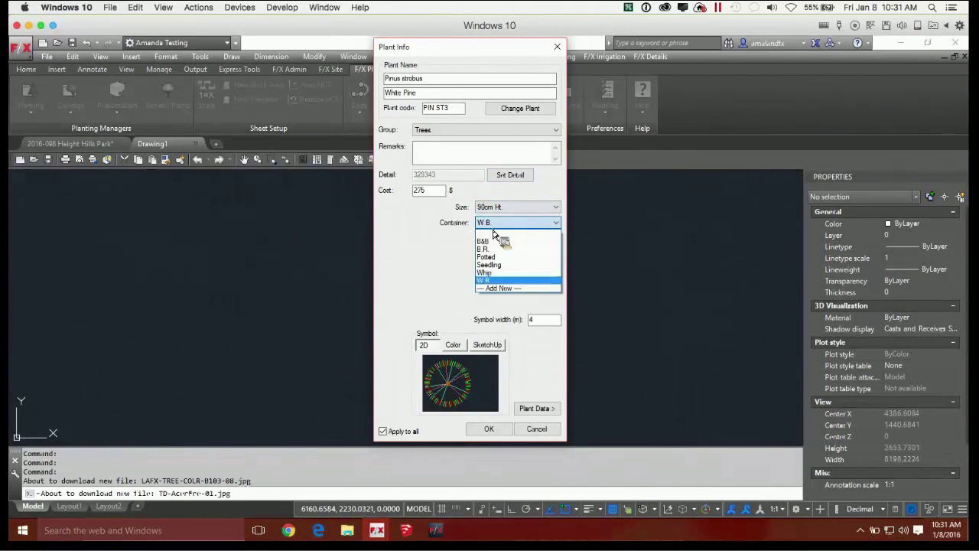
pyautogui.click(493, 257)
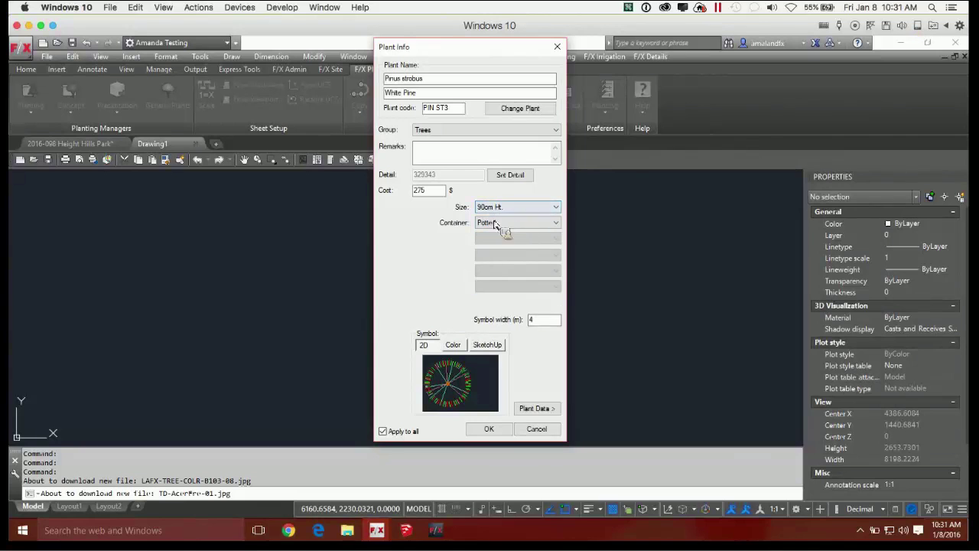
# Set the potted White Pine's symbol width to 3 m and its cost to 120 $, and save it
pyautogui.doubleClick(529, 319)
pyautogui.write('3')
pyautogui.doubleClick(433, 191)
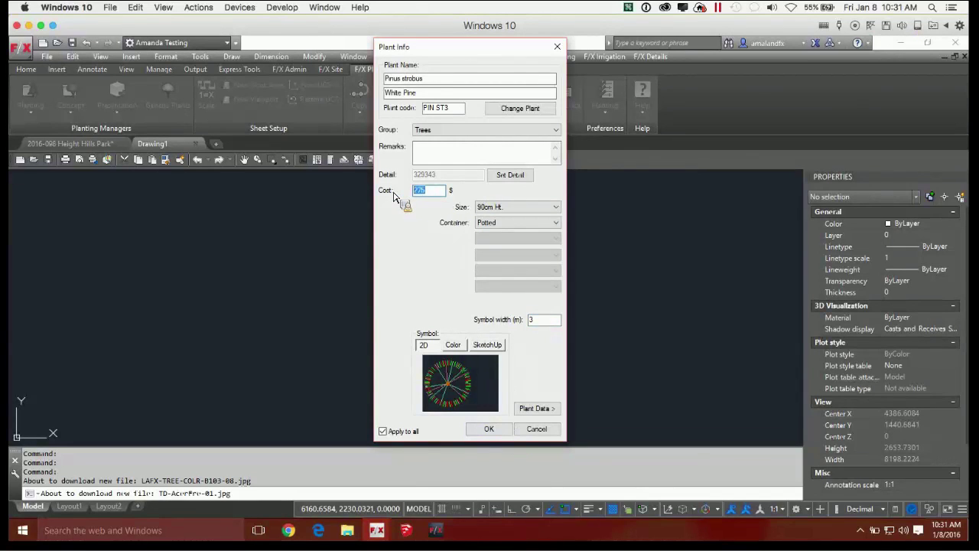
pyautogui.write('170')
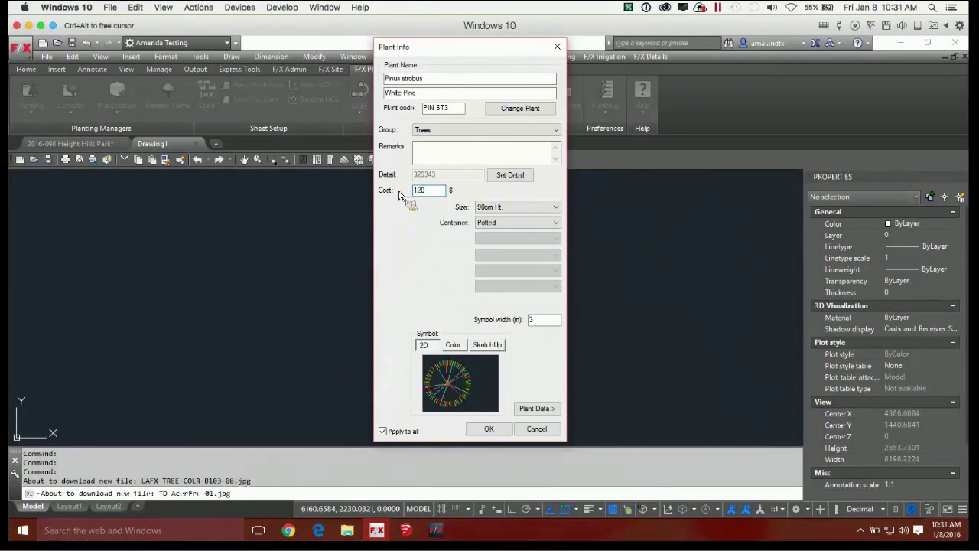
pyautogui.click(489, 427)
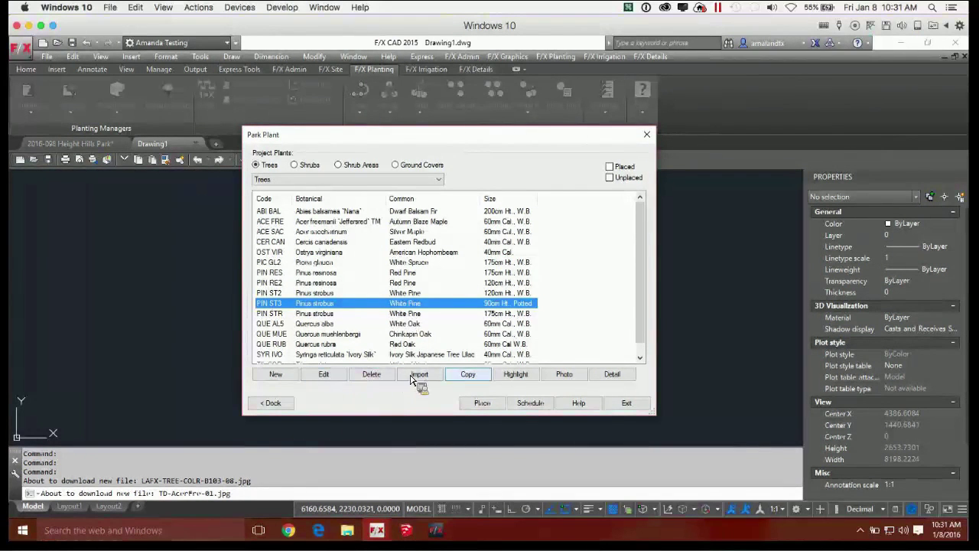
# Copy the potted 90cm White Pine under a new code, with size 60cm Ht. and container Seedling
pyautogui.click(468, 374)
pyautogui.click(491, 395)
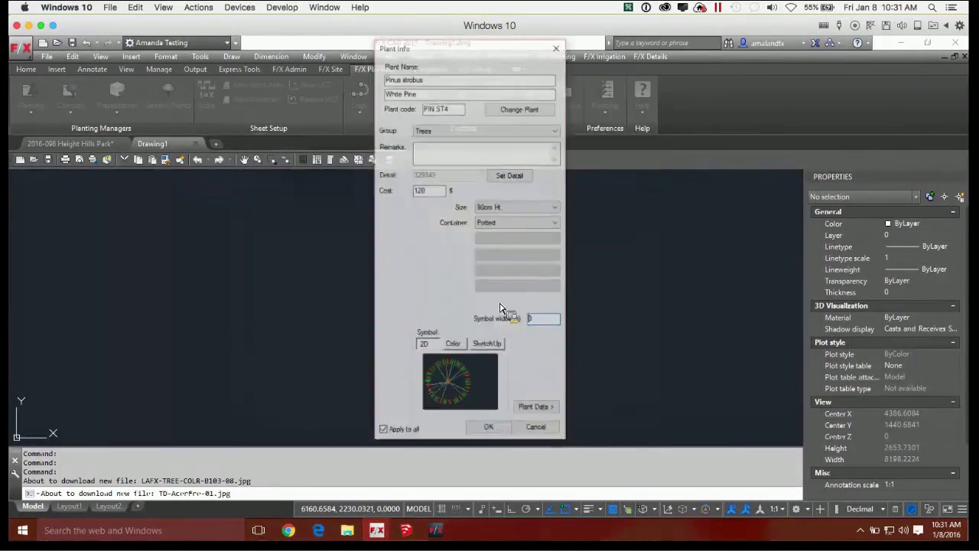
pyautogui.click(536, 206)
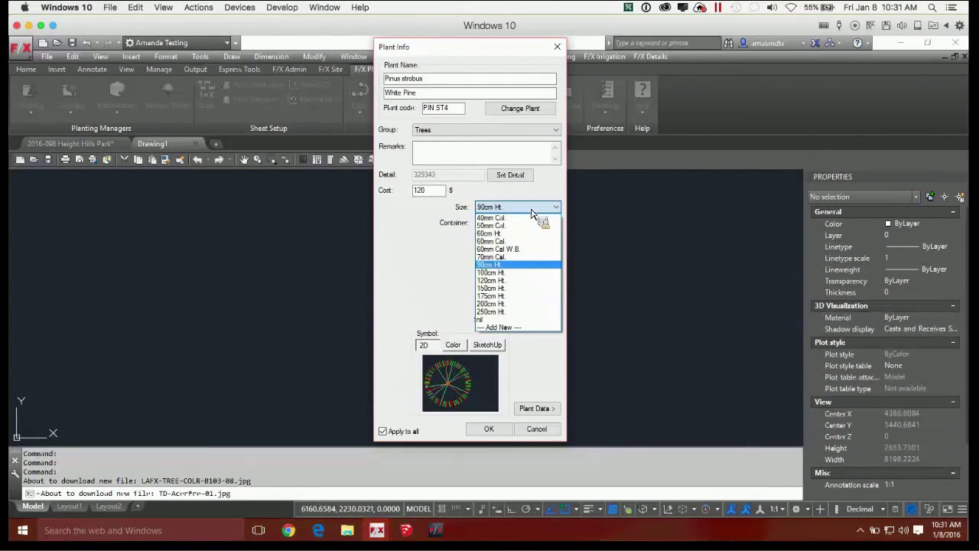
pyautogui.click(504, 236)
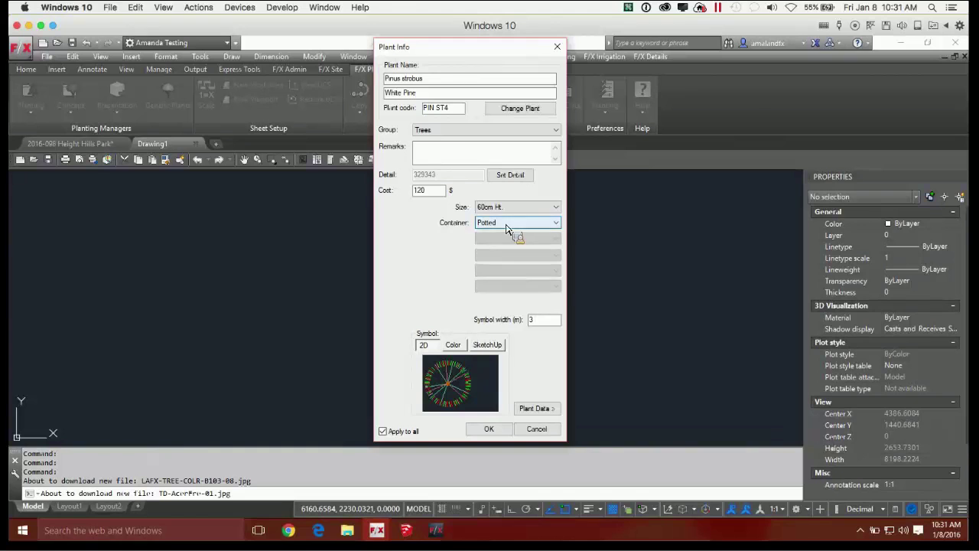
pyautogui.click(505, 227)
pyautogui.click(500, 270)
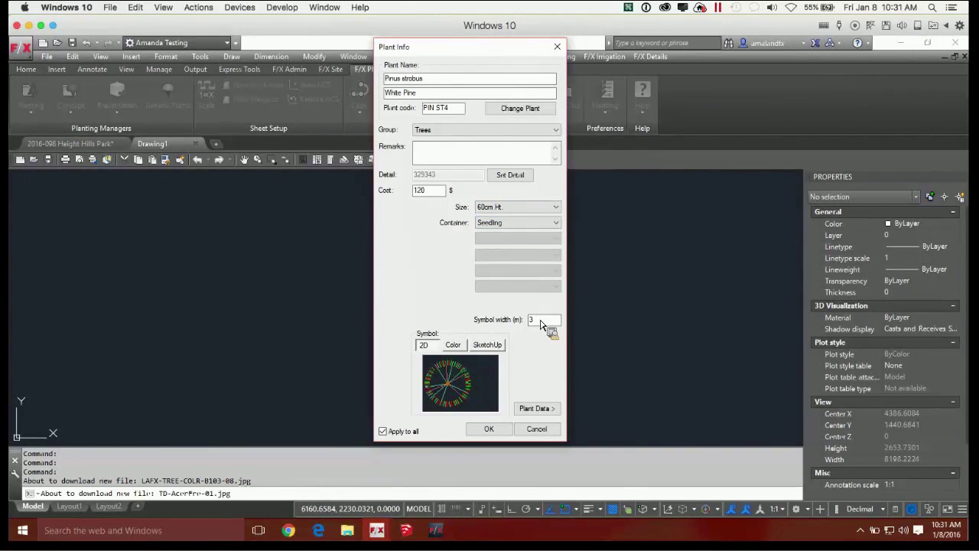
# Set the seedling White Pine's symbol width to 1.5 m and save it to the tree list
pyautogui.moveTo(540, 321); pyautogui.dragTo(518, 322)
pyautogui.write('1.5')
pyautogui.click(489, 428)
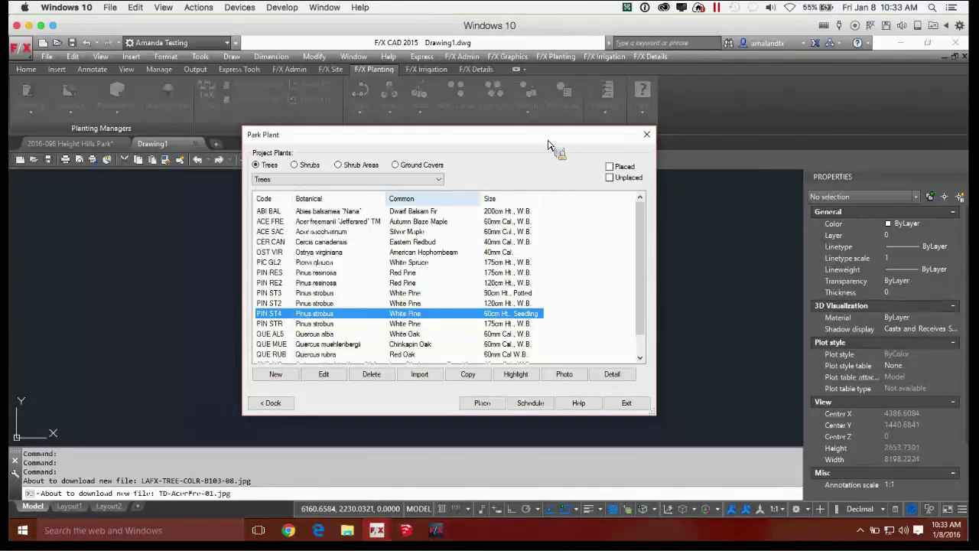
# Save the Park Plant project as a project template named Park Plant and check for it in the projects list
pyautogui.click(646, 135)
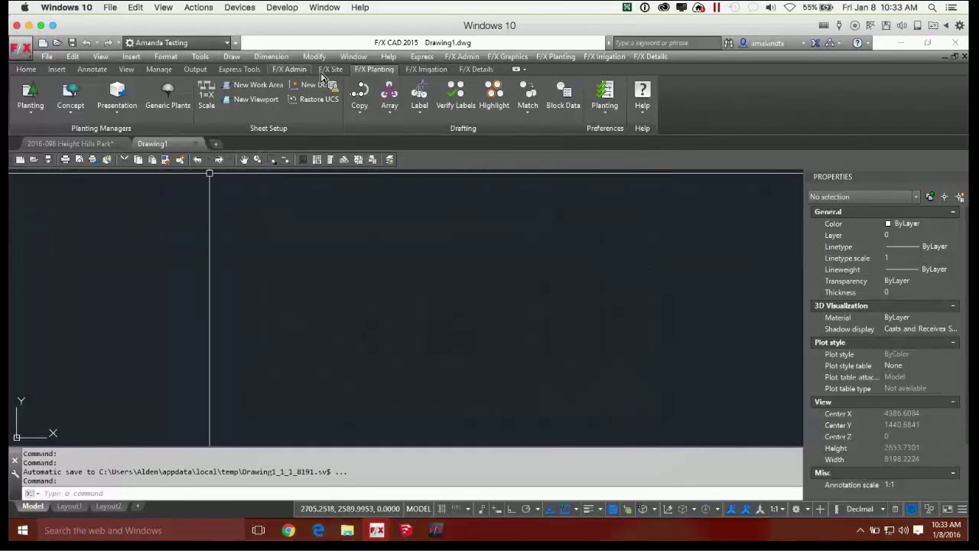
pyautogui.click(289, 68)
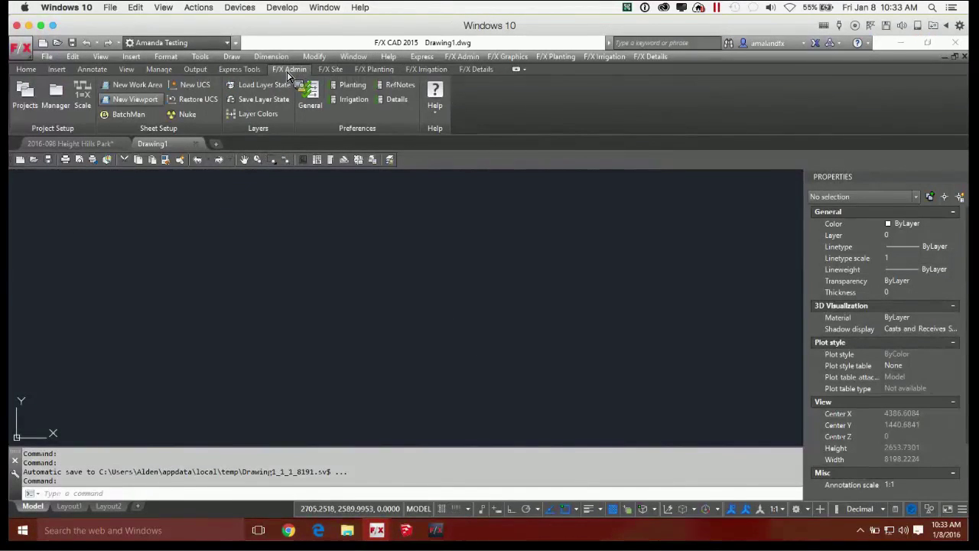
pyautogui.click(24, 94)
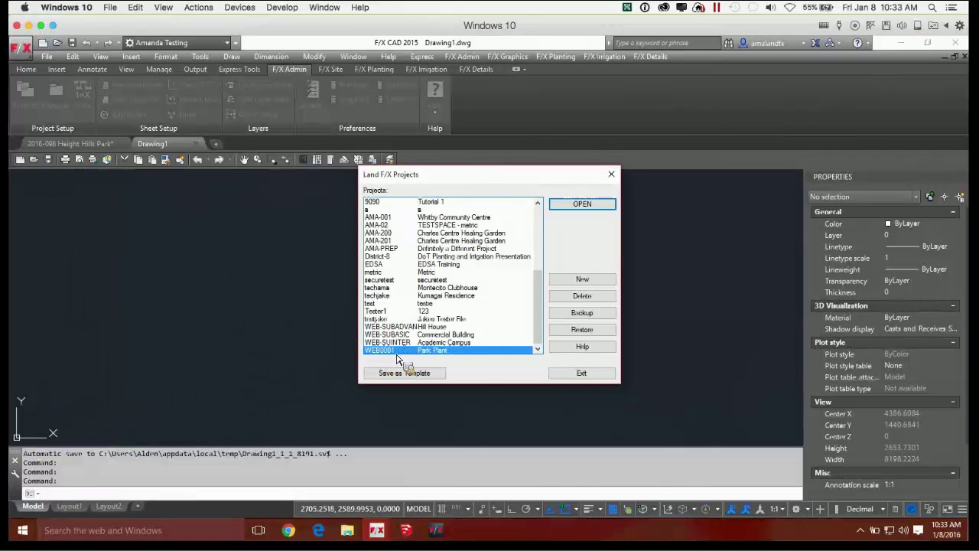
pyautogui.click(429, 374)
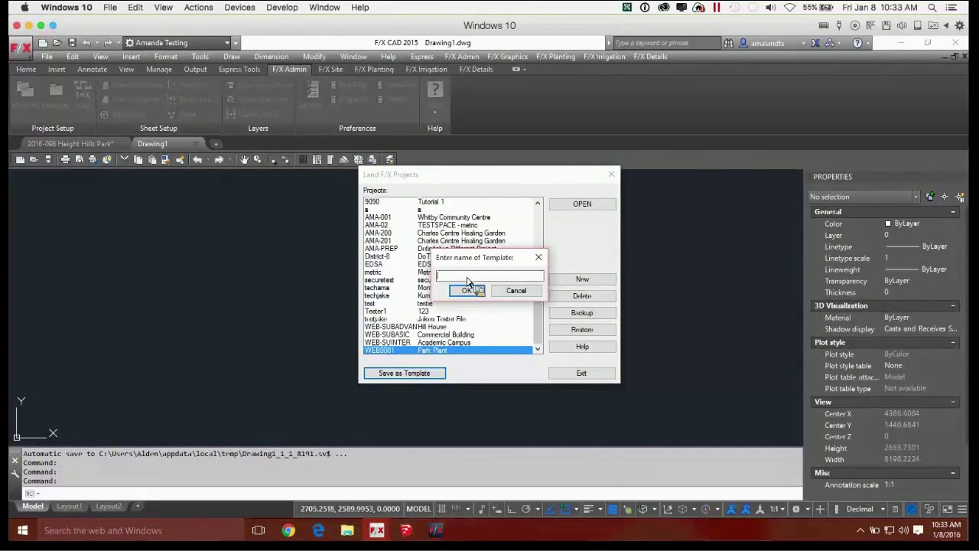
pyautogui.write('Park Plant')
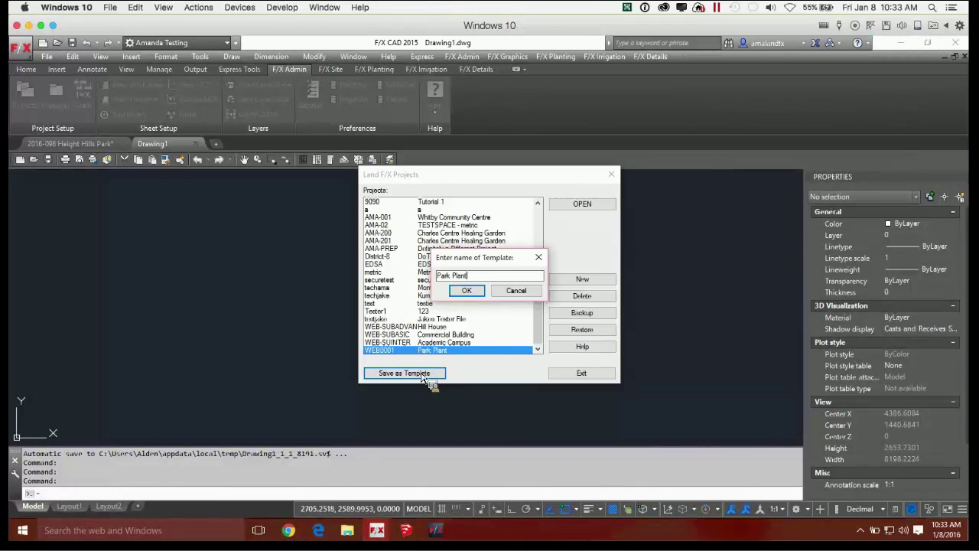
pyautogui.click(482, 291)
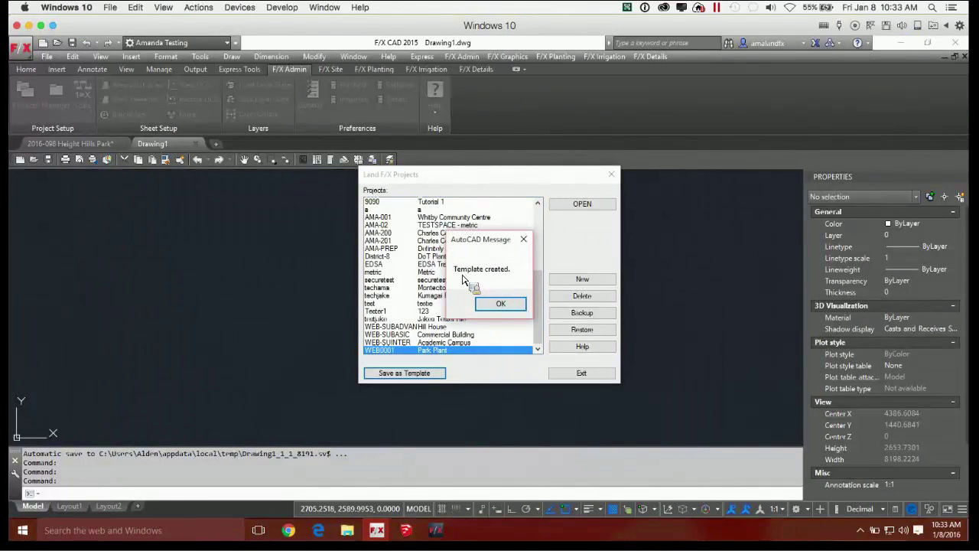
pyautogui.click(512, 306)
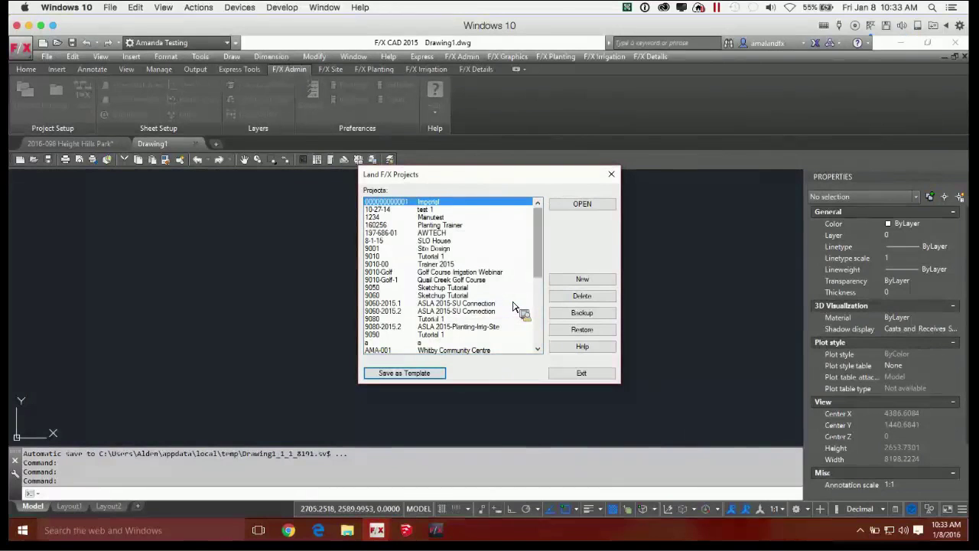
pyautogui.scroll(-7, 514, 308)
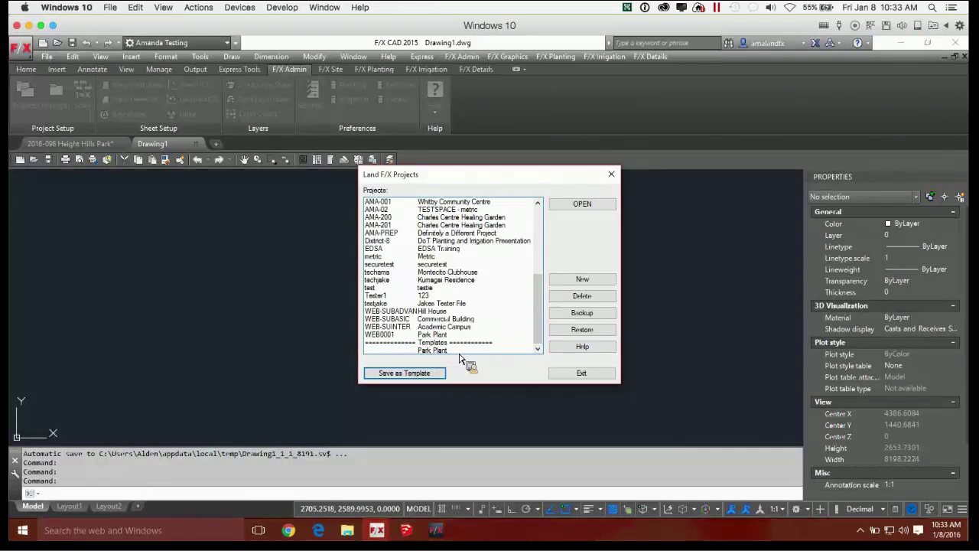
pyautogui.click(611, 177)
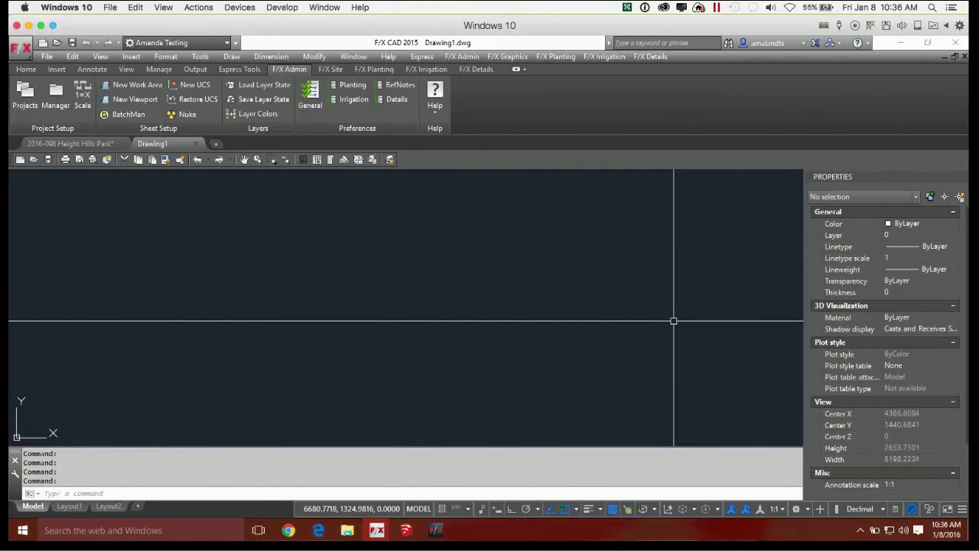
# Review the planting preferences, including the Capitalize Code option, and leave them without saving
pyautogui.click(509, 172)
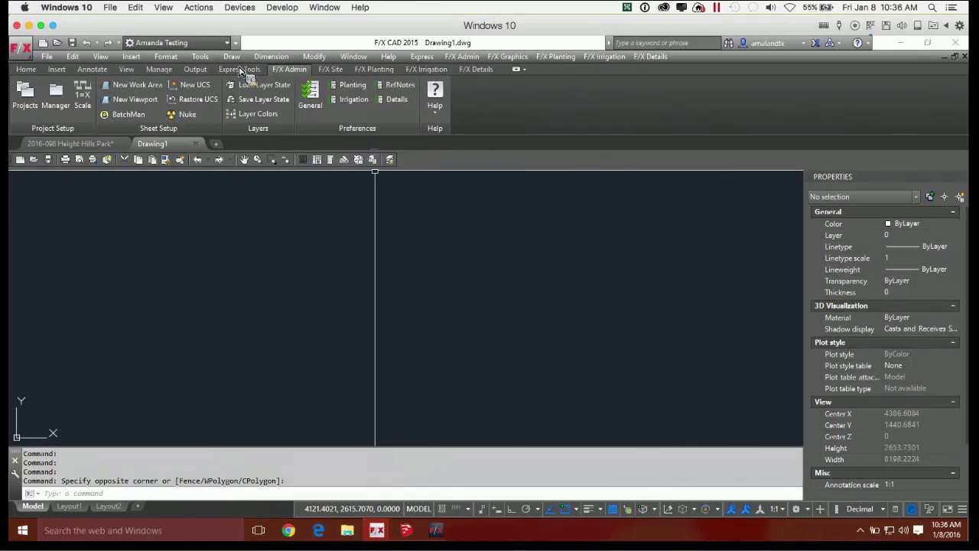
pyautogui.click(371, 69)
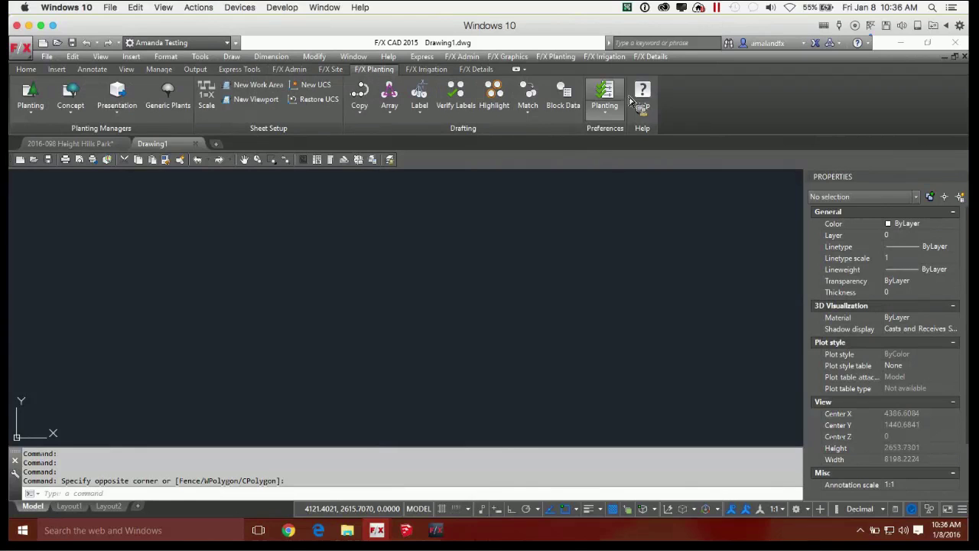
pyautogui.click(609, 115)
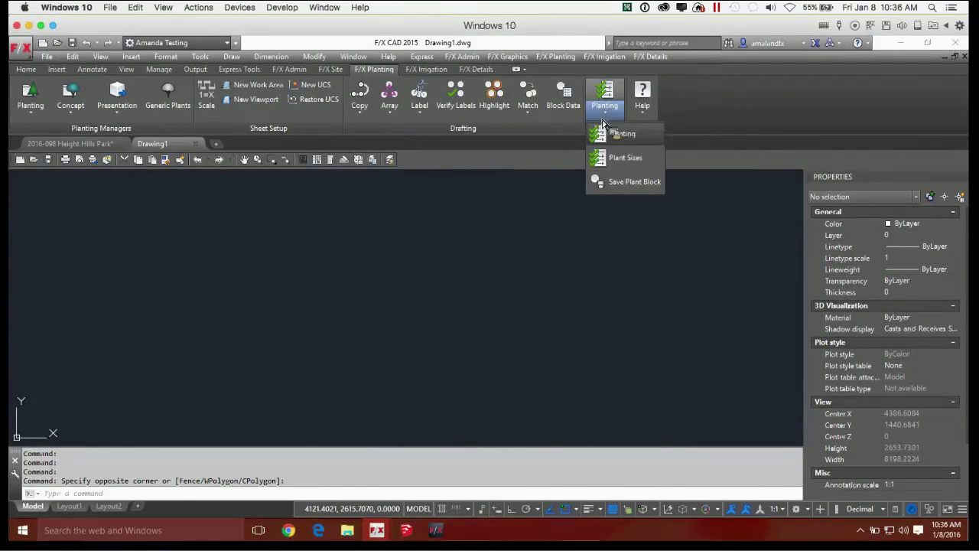
pyautogui.click(622, 135)
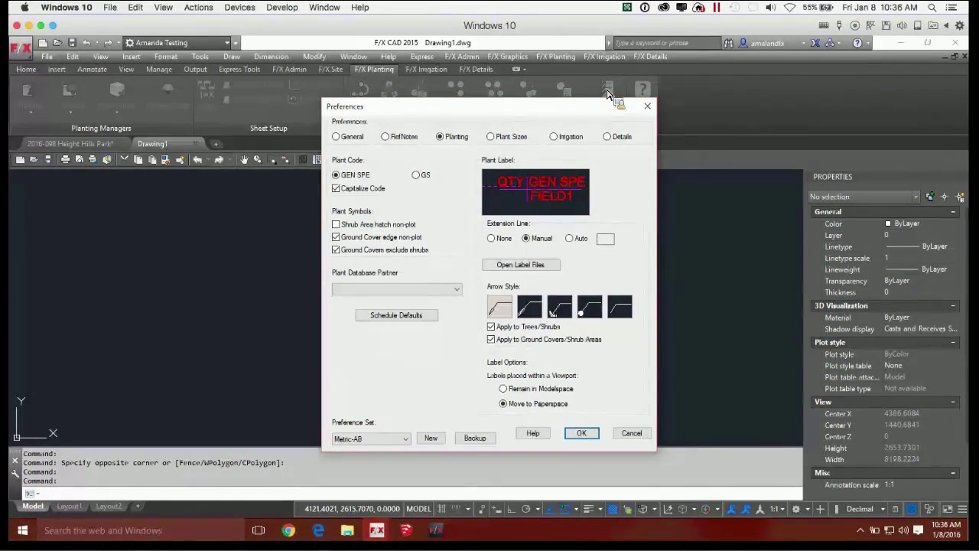
pyautogui.click(338, 189)
pyautogui.click(338, 189)
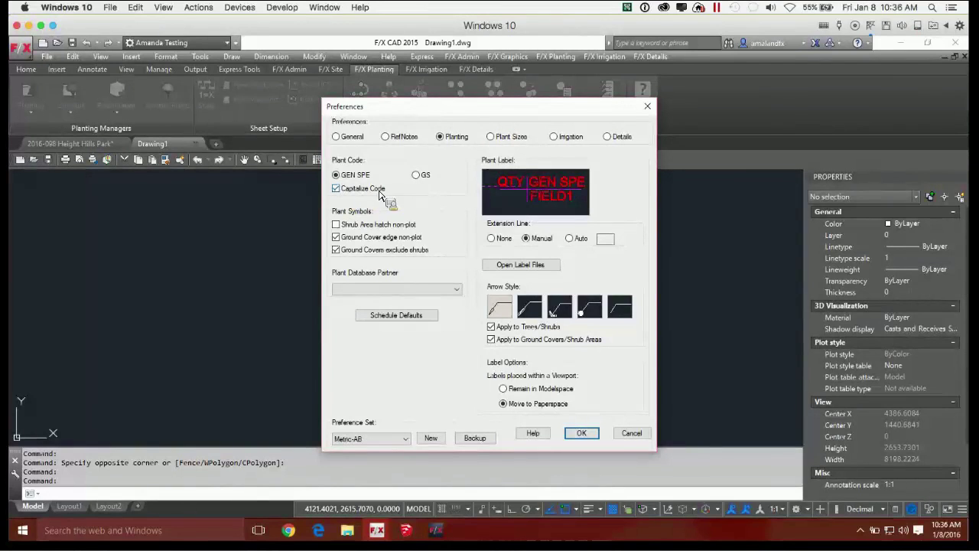
pyautogui.click(632, 433)
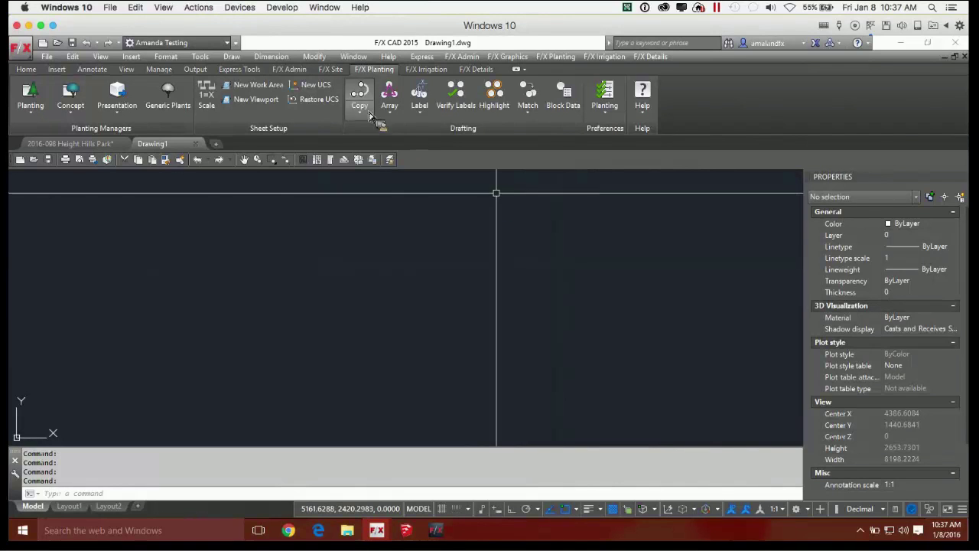
# Switch to the 2016-098 Height Hills Park drawing and check its viewport scale and drawing units
pyautogui.click(64, 145)
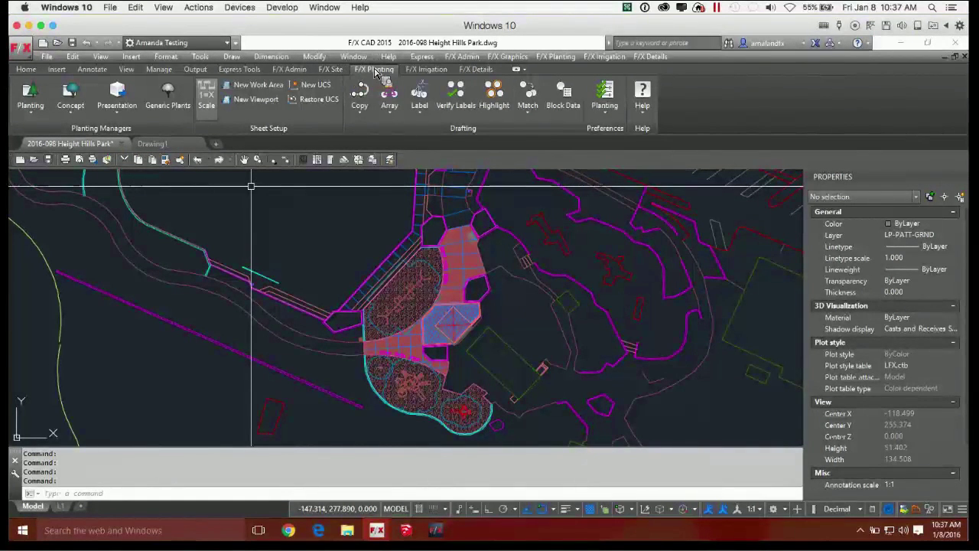
pyautogui.click(207, 96)
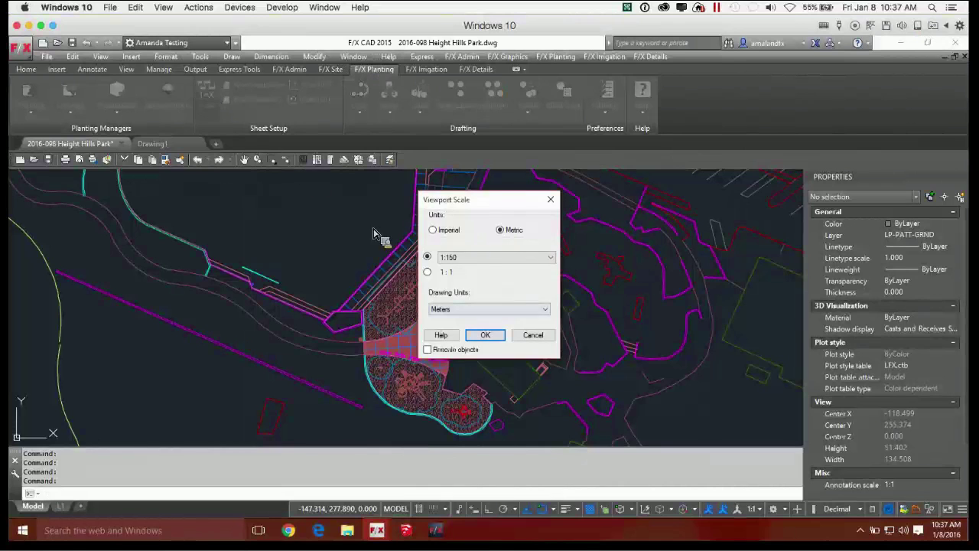
pyautogui.click(550, 200)
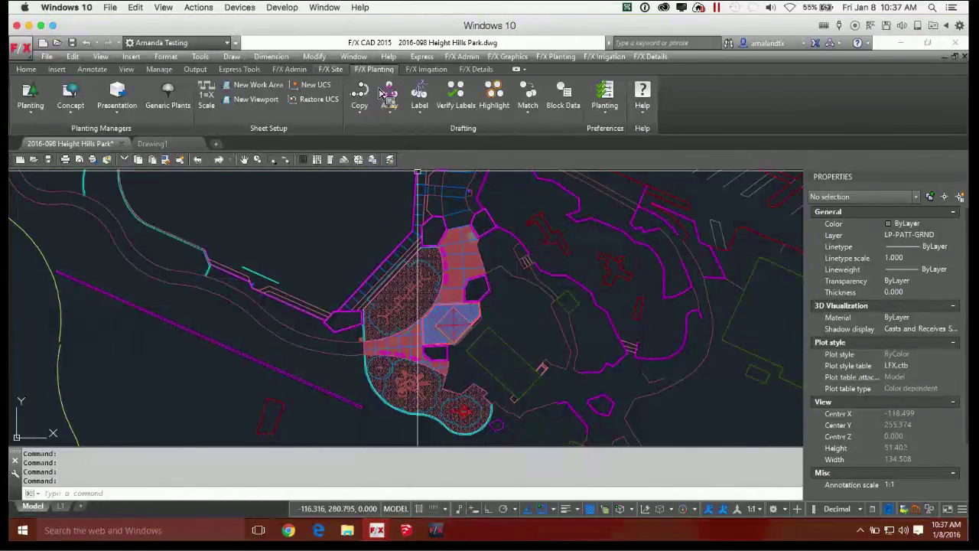
# Start a new Land F/X project with the number WEB-PLANTTEM and the name Height Hills Park
pyautogui.click(332, 71)
pyautogui.click(300, 70)
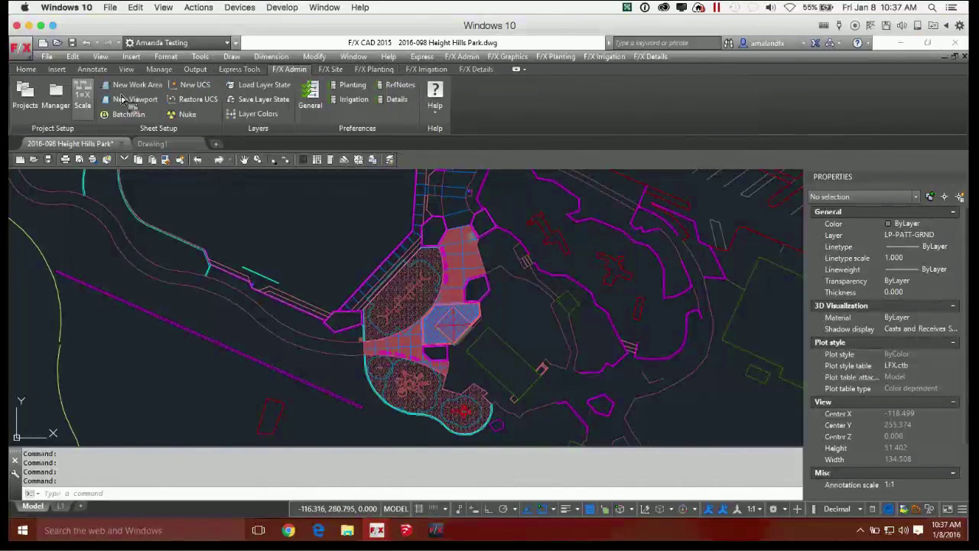
pyautogui.click(33, 104)
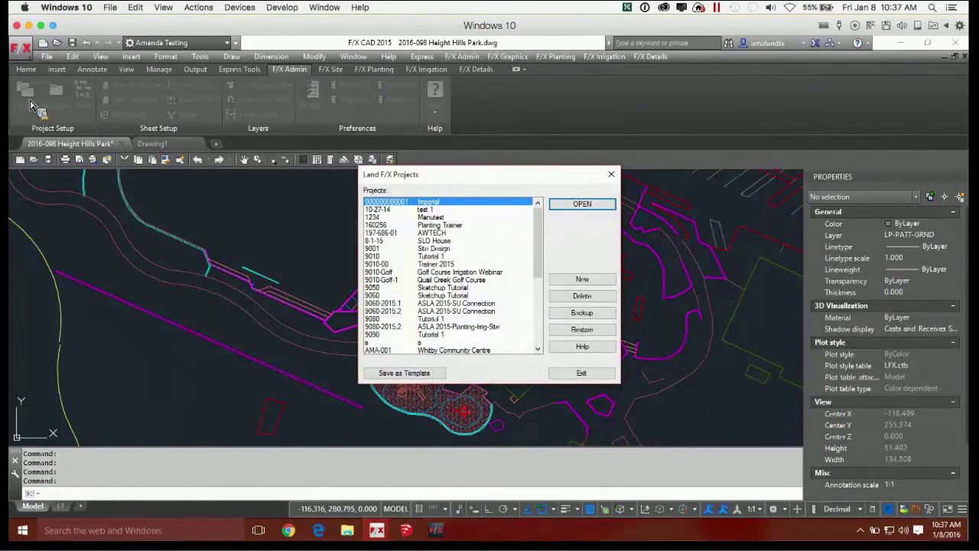
pyautogui.moveTo(508, 176); pyautogui.dragTo(487, 175)
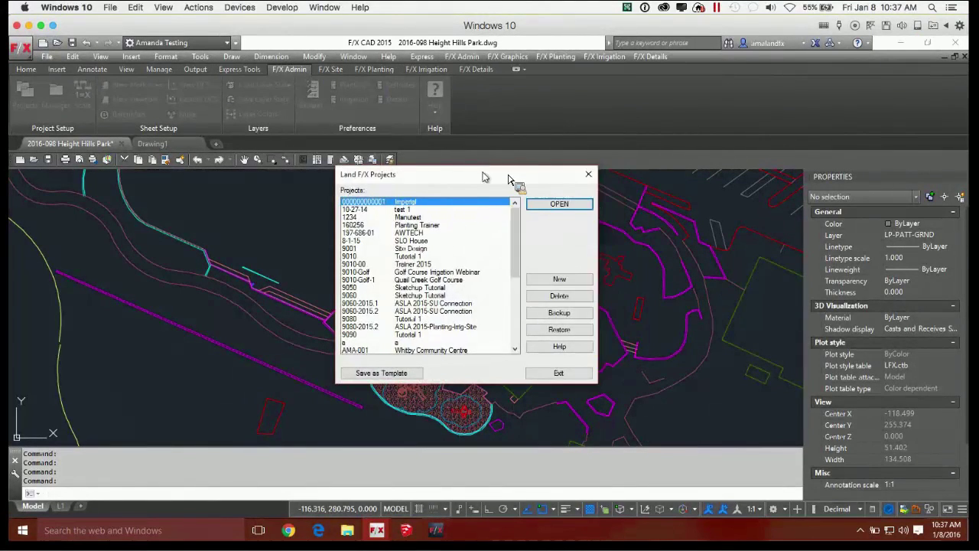
pyautogui.click(558, 280)
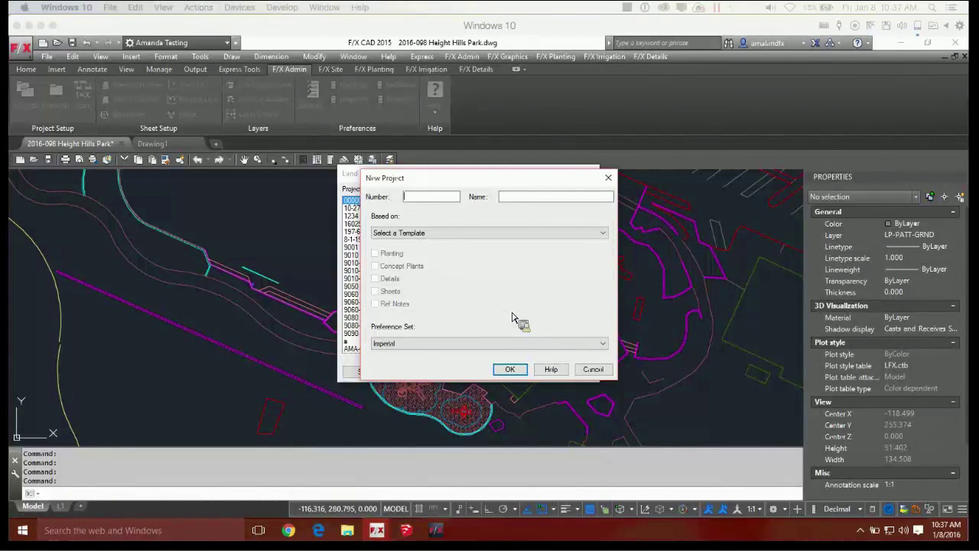
pyautogui.write('WEB-PLANTTEM')
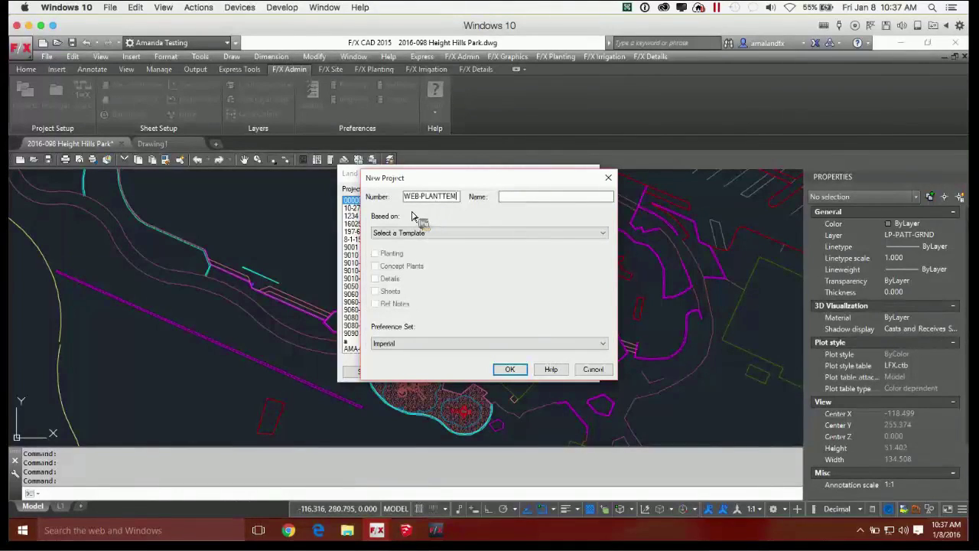
pyautogui.click(509, 199)
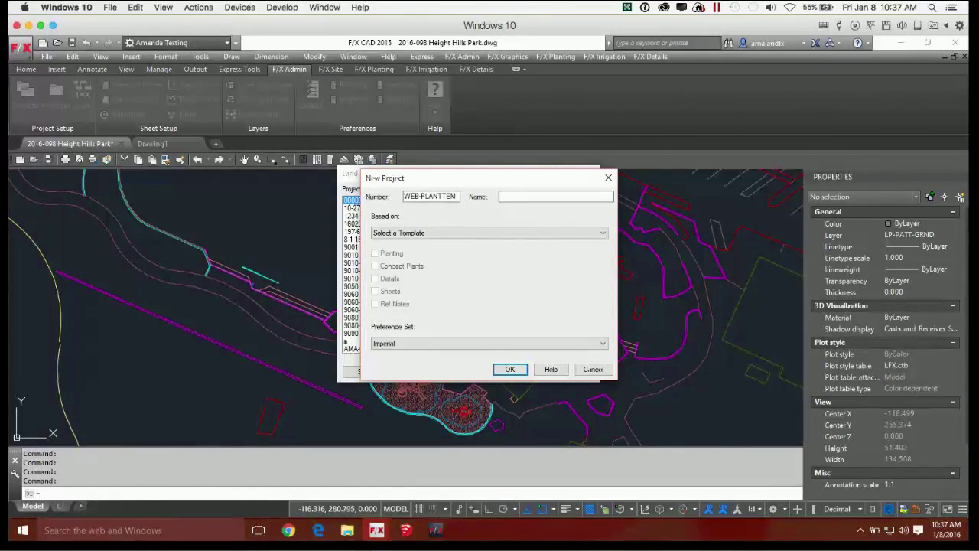
pyautogui.write('Height Hills Park')
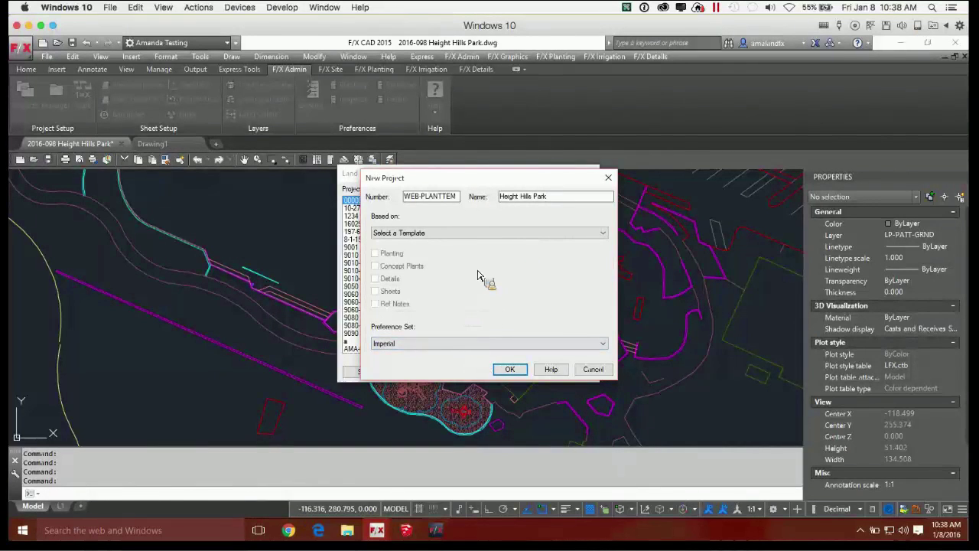
pyautogui.moveTo(468, 180); pyautogui.dragTo(495, 195)
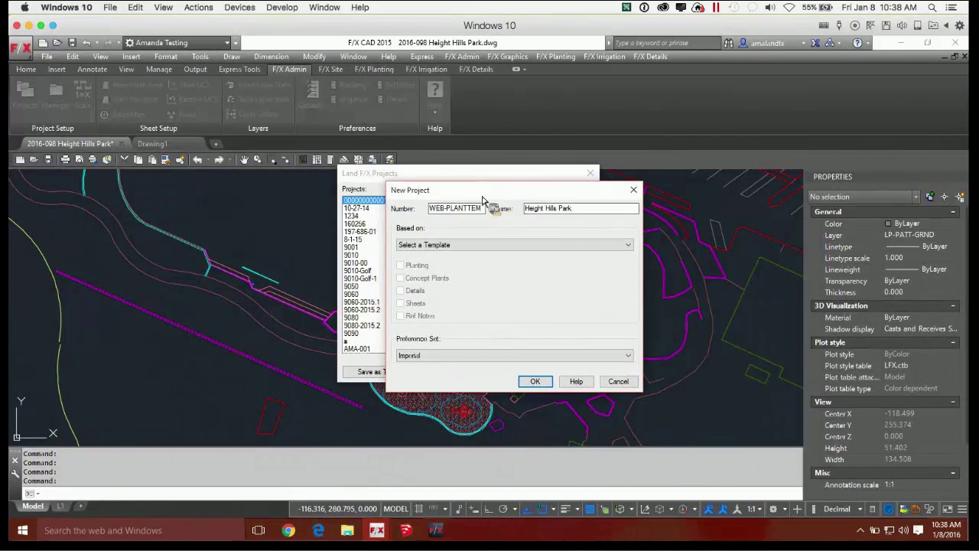
# Try basing the new project on the Park Plant template
pyautogui.click(467, 243)
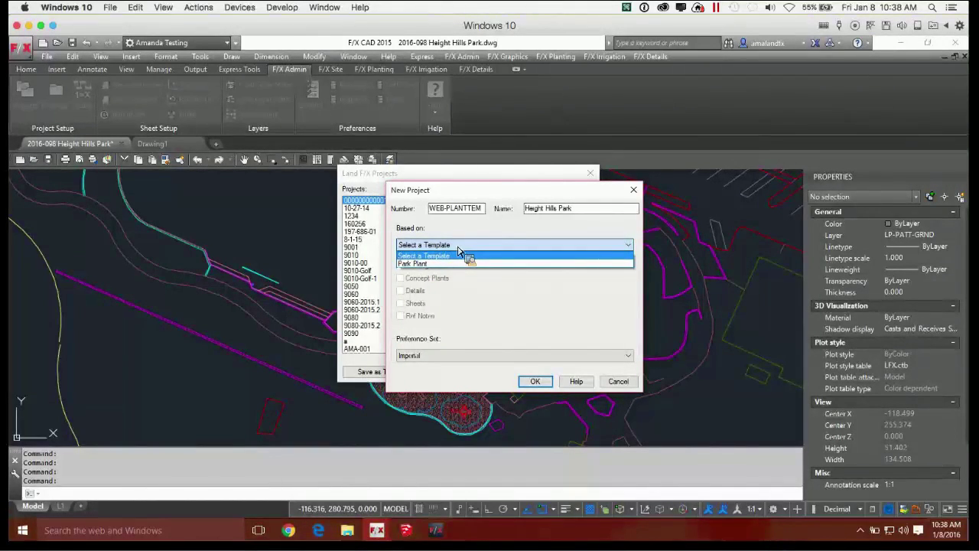
pyautogui.click(421, 265)
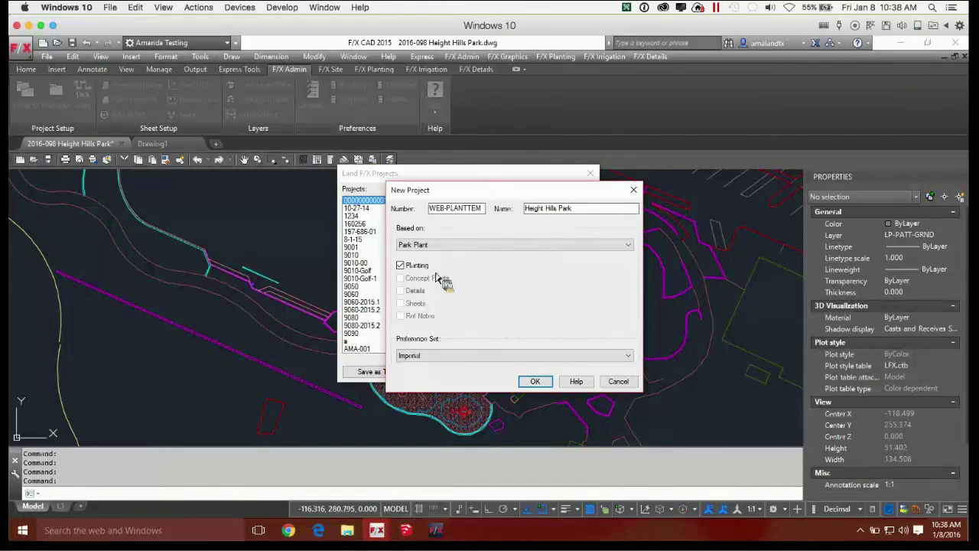
pyautogui.click(436, 245)
pyautogui.click(437, 256)
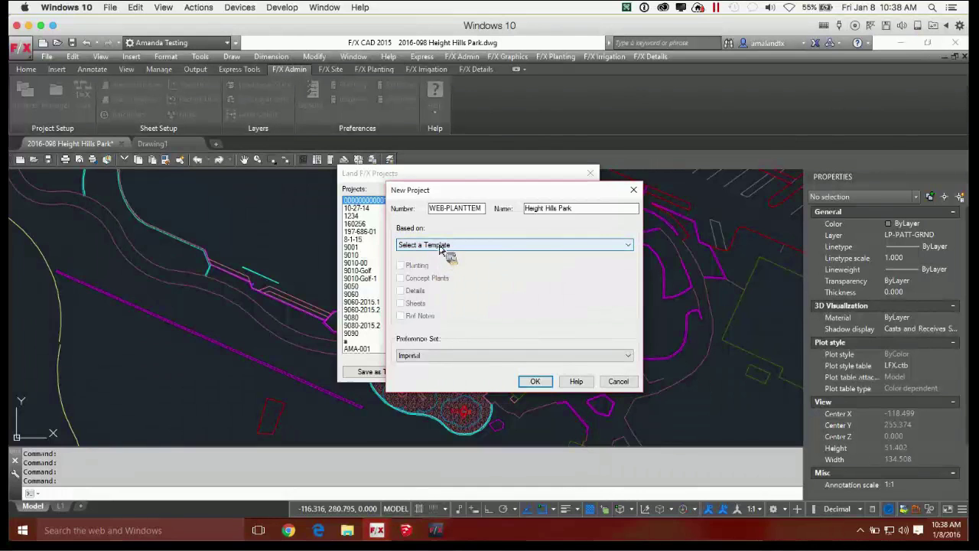
# Assign the Metric-AB preference set to the new project, create it without a template, and close its project manager
pyautogui.click(449, 355)
pyautogui.click(431, 388)
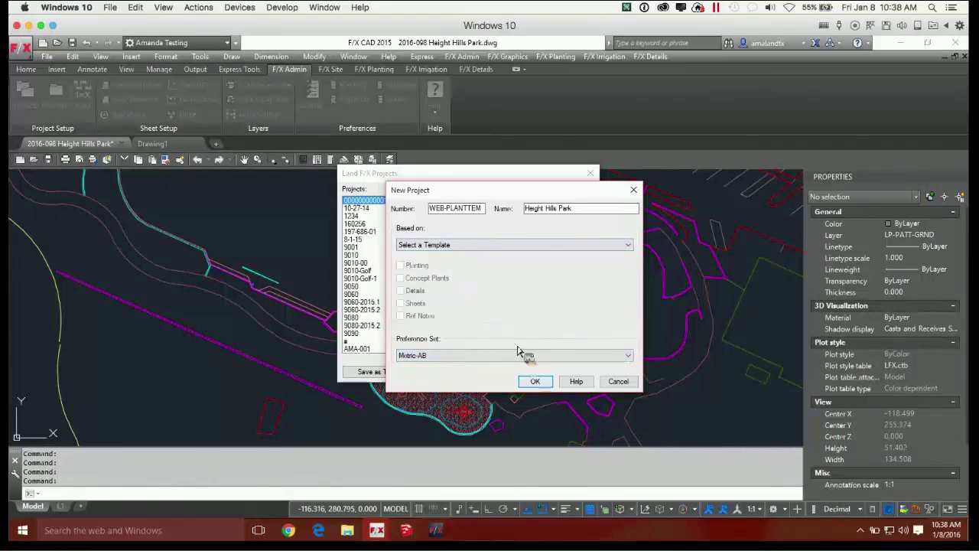
pyautogui.click(536, 382)
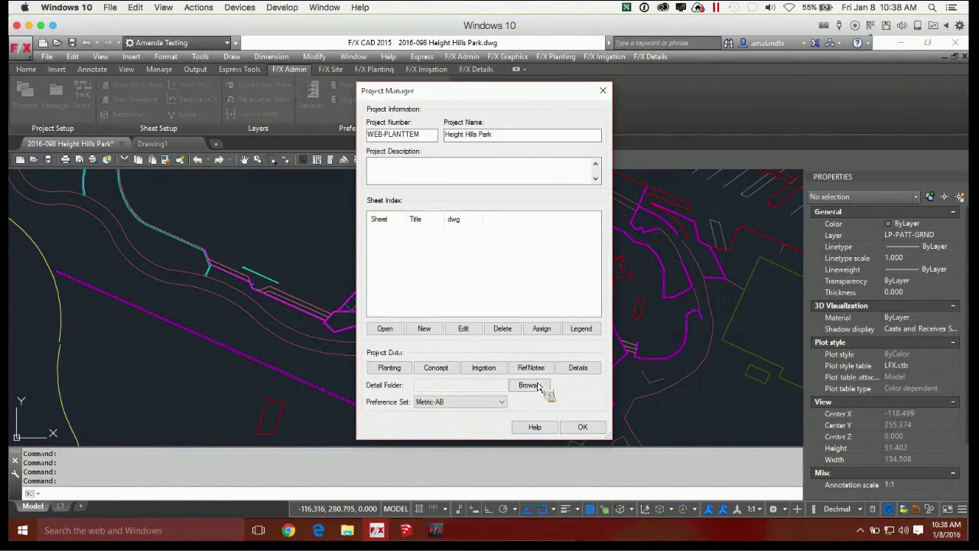
pyautogui.click(603, 90)
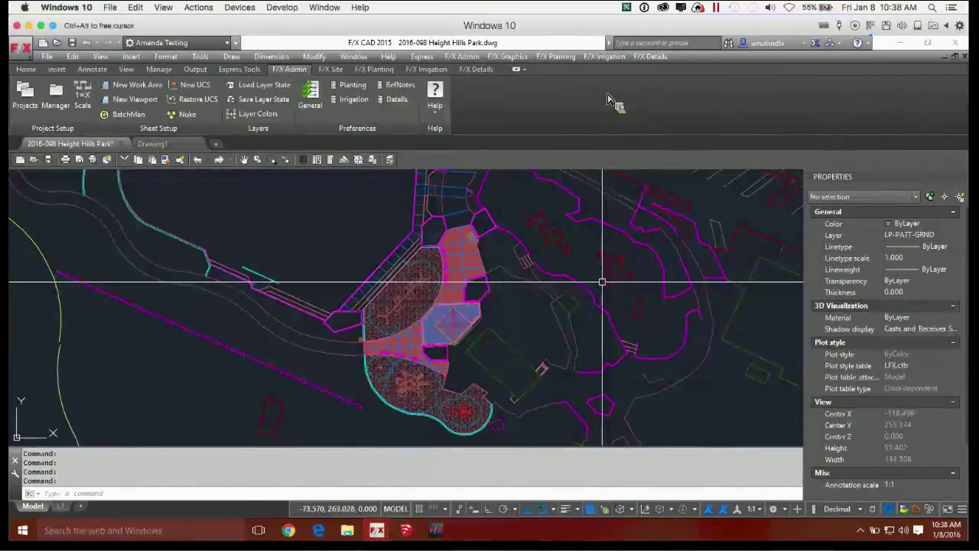
# Start importing trees into the Height Hills Park project from the Park Plant template
pyautogui.click(374, 69)
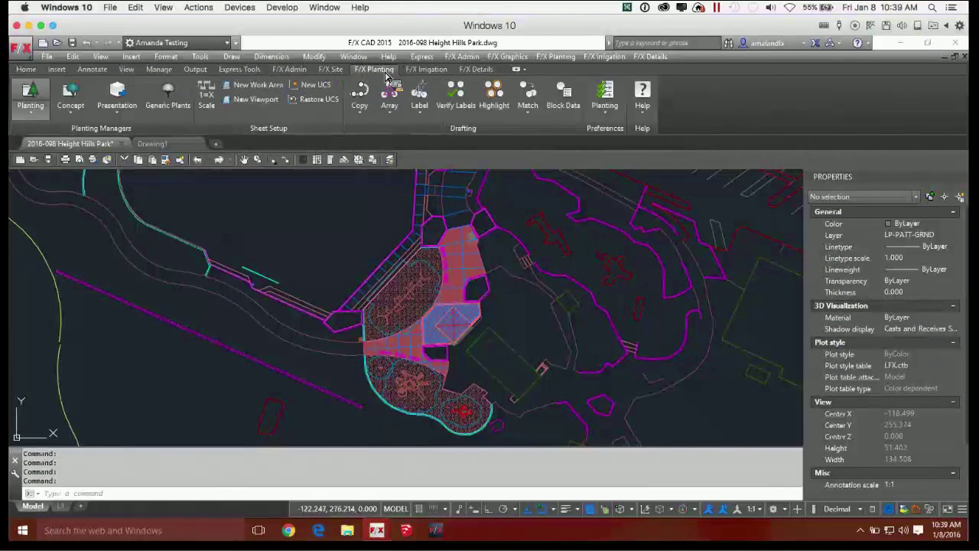
pyautogui.click(31, 95)
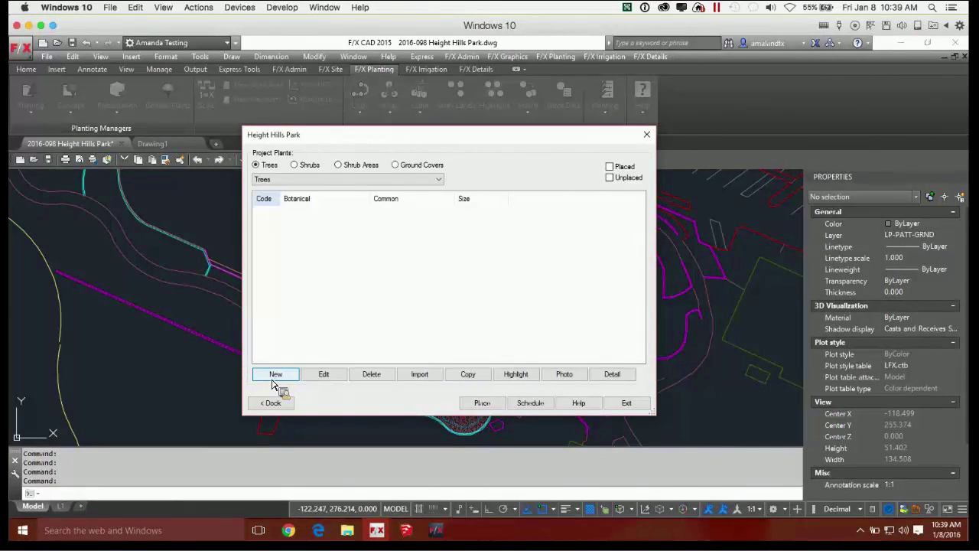
pyautogui.click(419, 374)
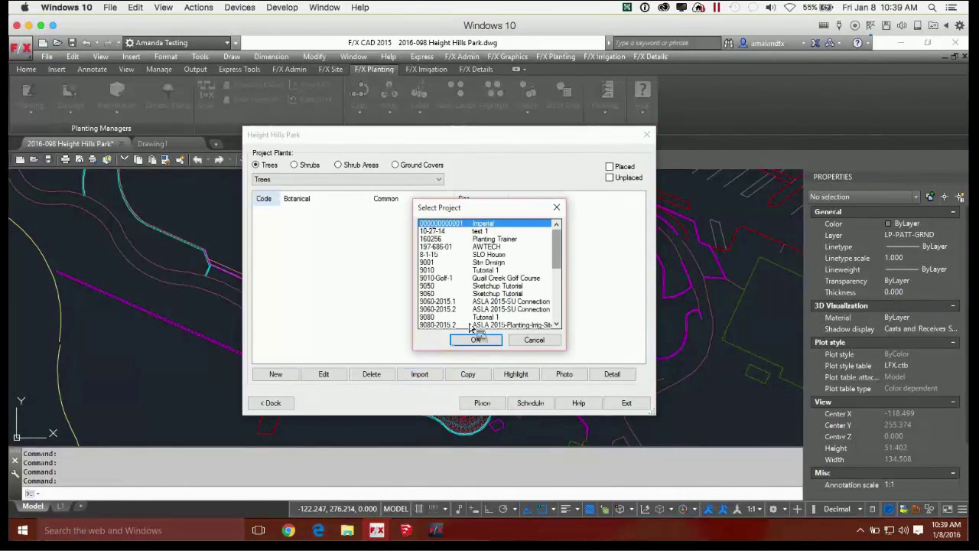
pyautogui.scroll(-6, 562, 260)
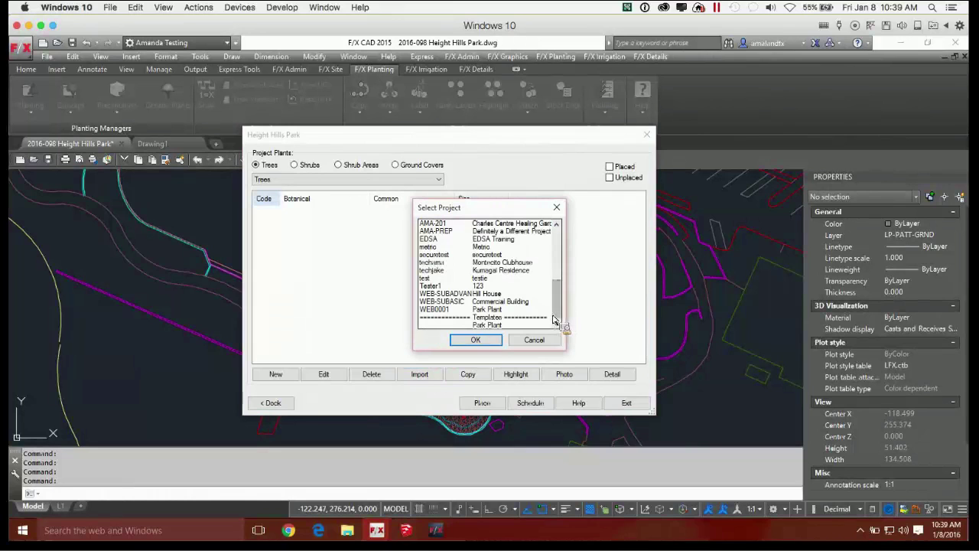
pyautogui.moveTo(557, 303); pyautogui.dragTo(557, 325)
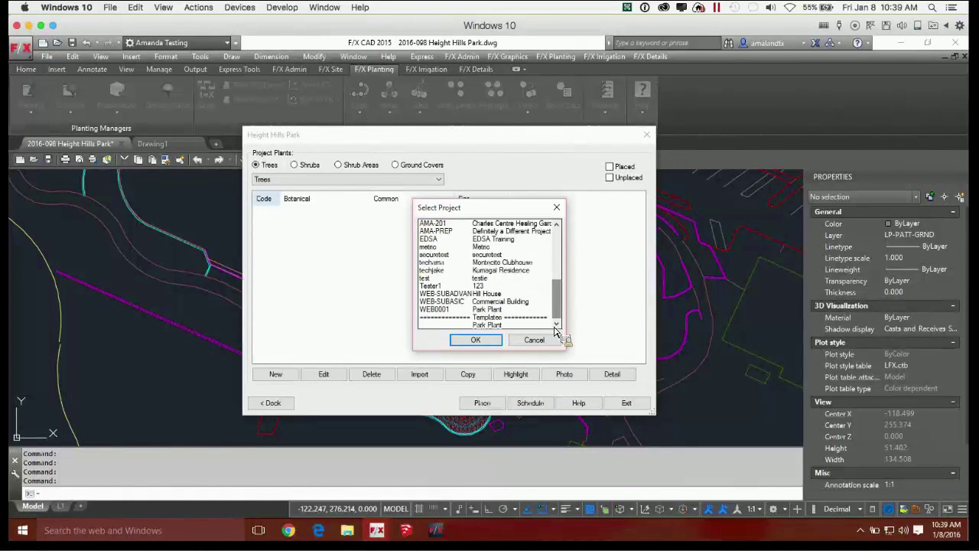
pyautogui.click(502, 325)
pyautogui.click(475, 340)
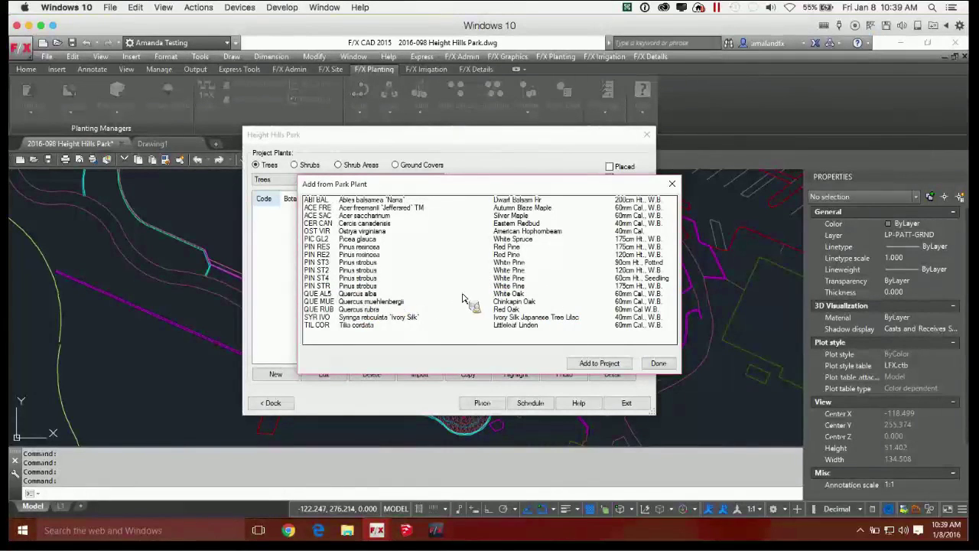
# Import the Silver Maple, the 175cm Red Pine, and the 90cm potted and 175cm White Pines from the Park Plant template into the project
pyautogui.click(627, 287)
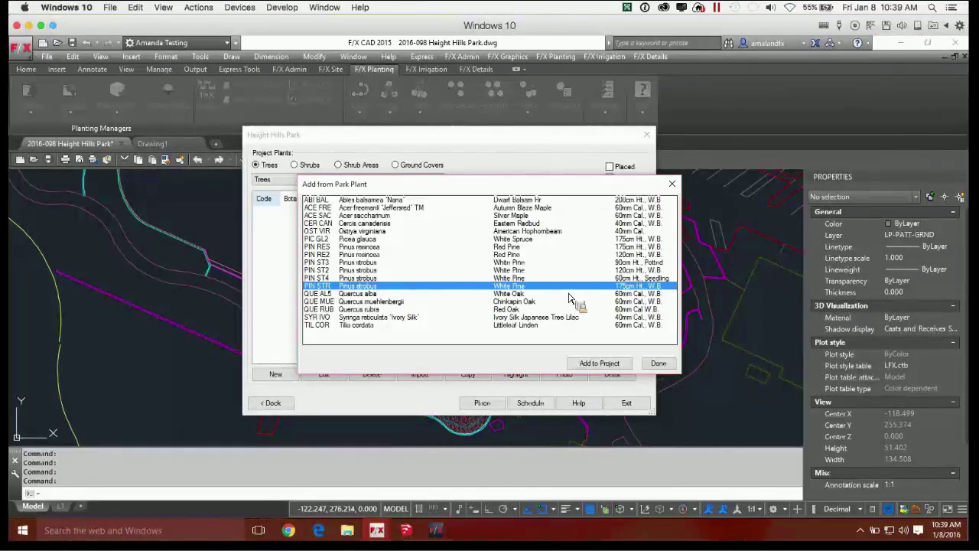
pyautogui.keyDown('ctrl'); pyautogui.click(408, 272); pyautogui.keyUp('ctrl')
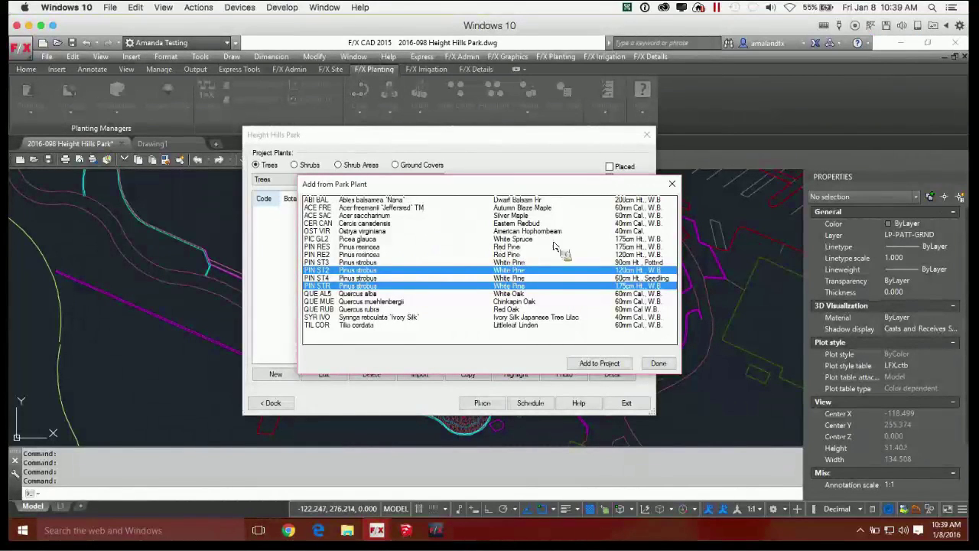
pyautogui.keyDown('ctrl'); pyautogui.click(358, 247); pyautogui.keyUp('ctrl')
pyautogui.keyDown('ctrl'); pyautogui.click(364, 255); pyautogui.keyUp('ctrl')
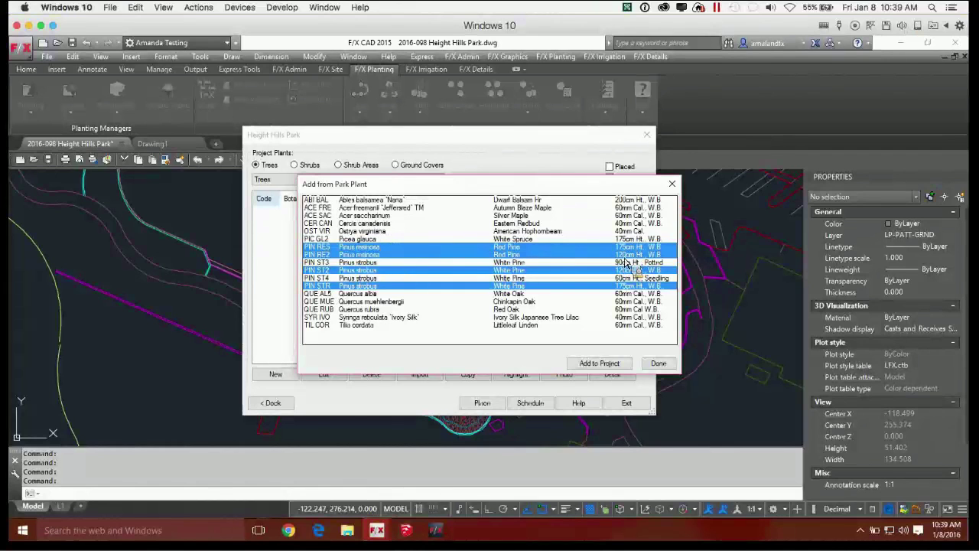
pyautogui.keyDown('ctrl'); pyautogui.click(588, 256); pyautogui.keyUp('ctrl')
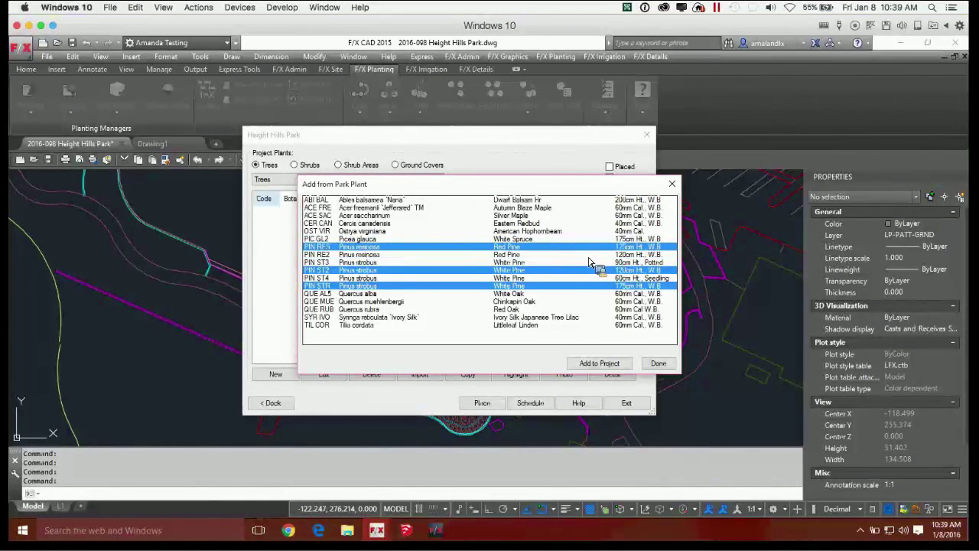
pyautogui.keyDown('ctrl'); pyautogui.click(600, 270); pyautogui.keyUp('ctrl')
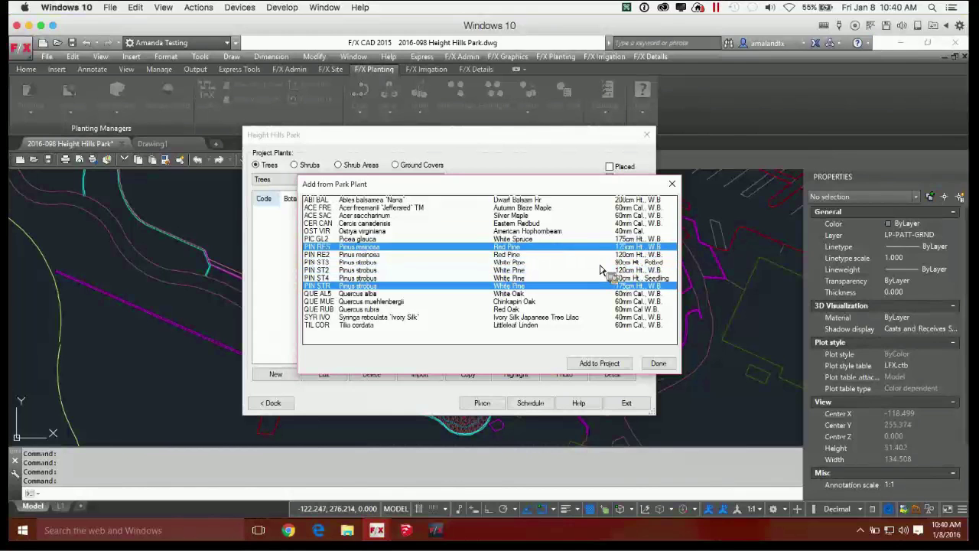
pyautogui.keyDown('ctrl'); pyautogui.click(601, 263); pyautogui.keyUp('ctrl')
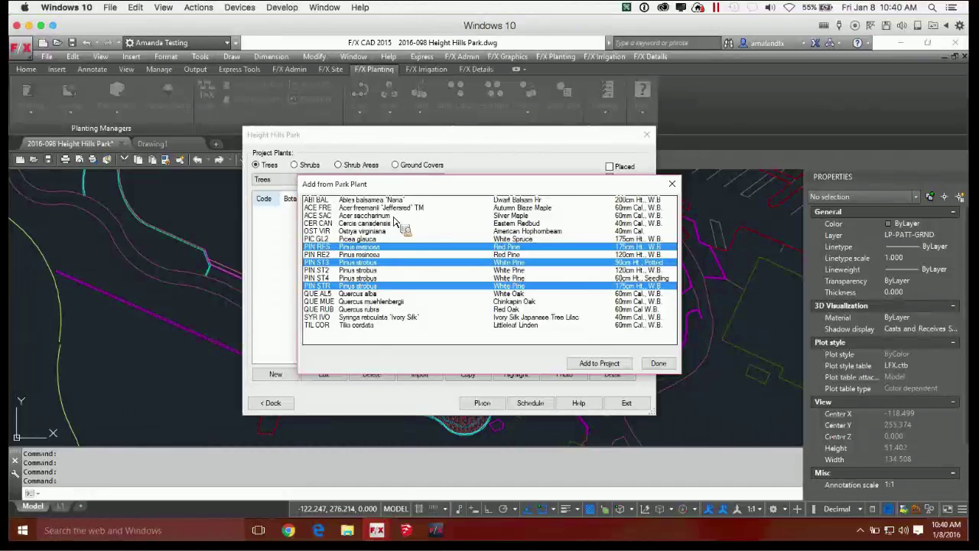
pyautogui.keyDown('ctrl'); pyautogui.click(394, 216); pyautogui.keyUp('ctrl')
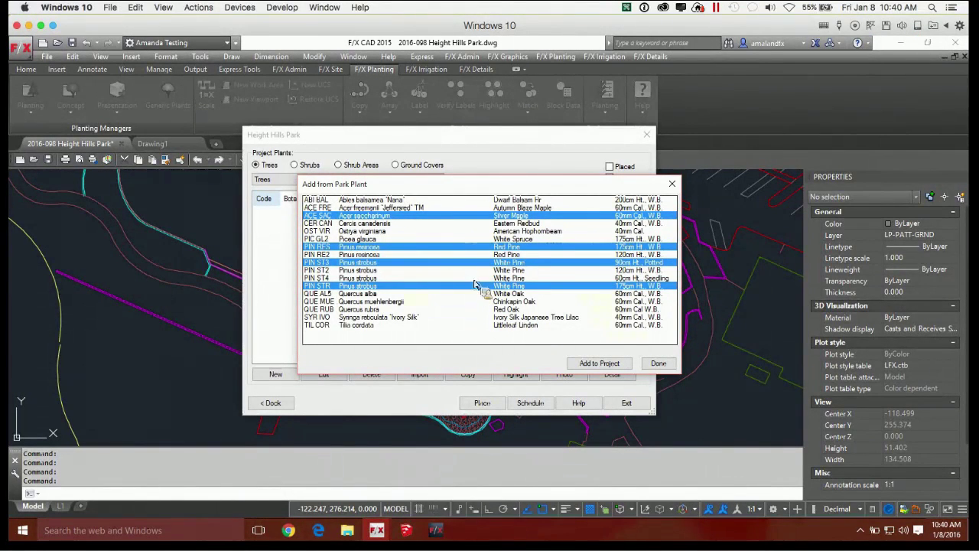
pyautogui.click(598, 362)
pyautogui.click(662, 364)
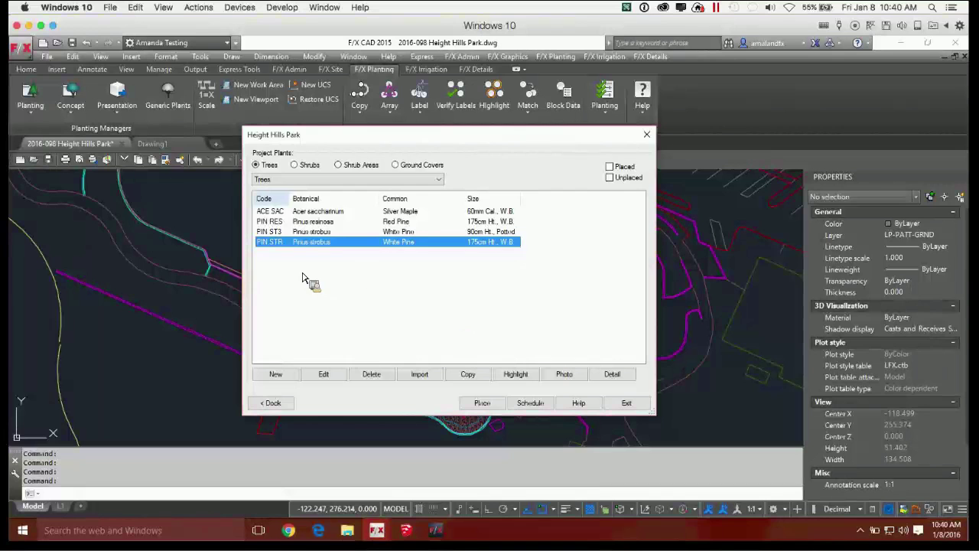
# Review the imported Silver Maple's plant information, including its SketchUp symbol, and close the information
pyautogui.click(315, 212)
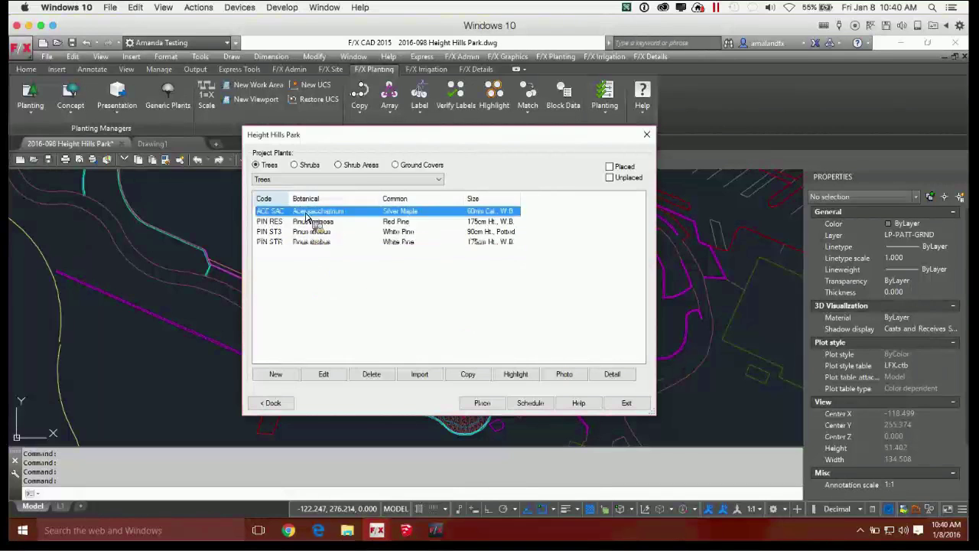
pyautogui.click(342, 375)
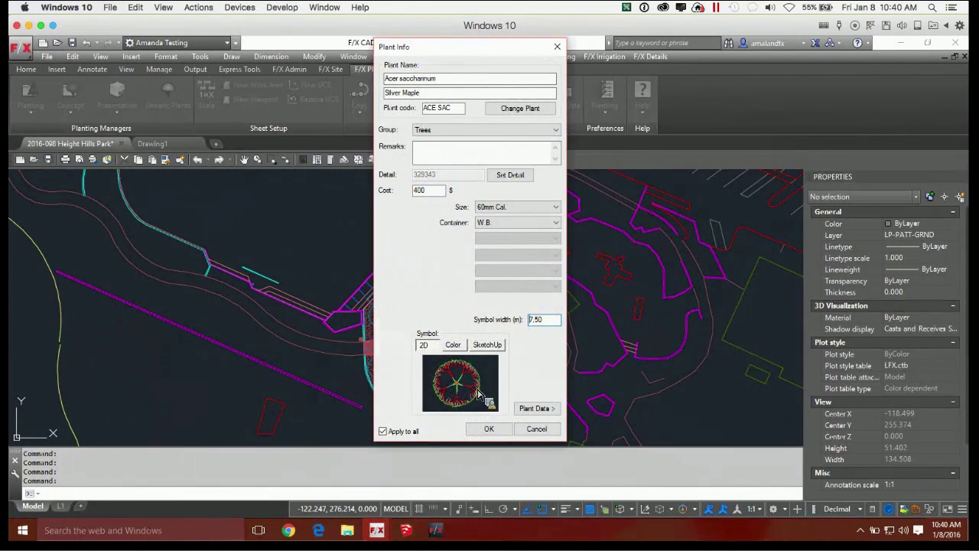
pyautogui.click(487, 344)
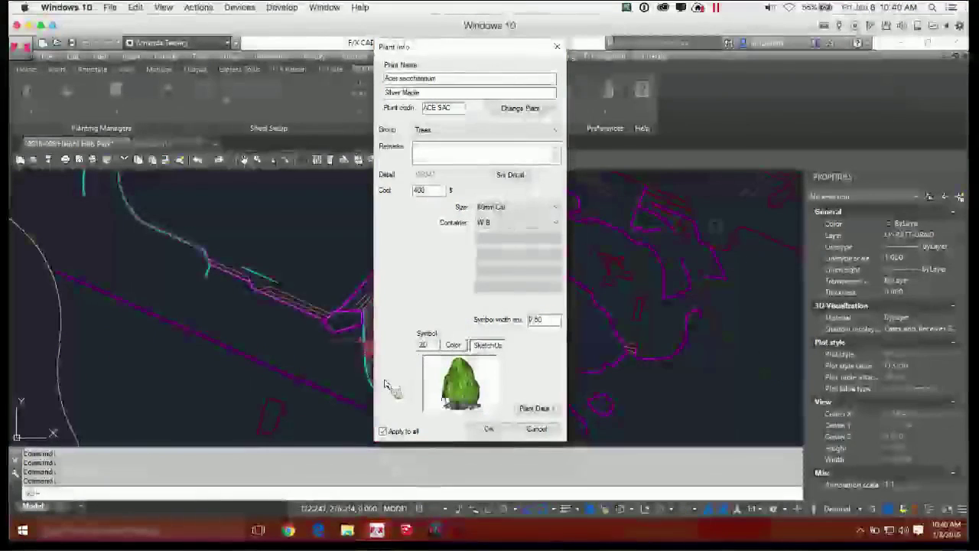
pyautogui.click(503, 428)
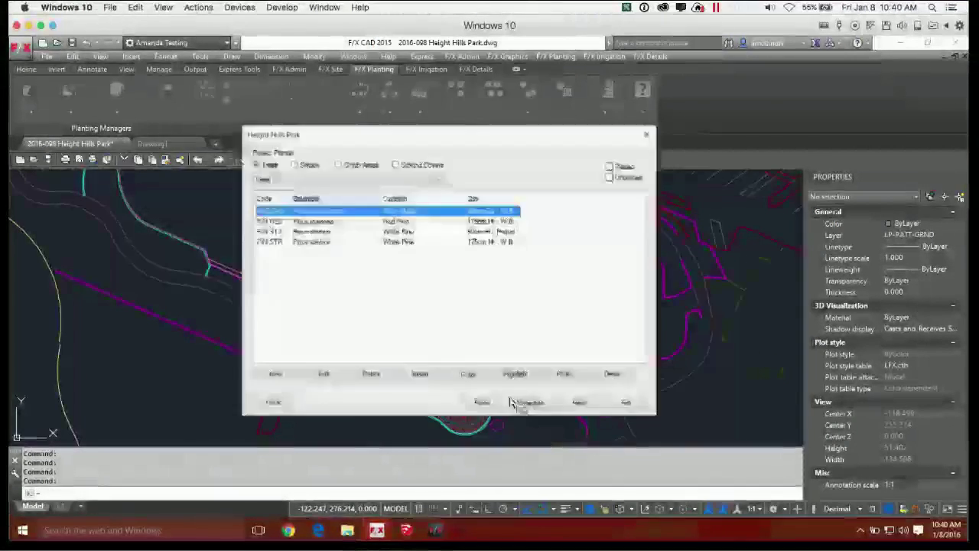
# Import the shrubs Feather Reed Grass, Shrubby Cinquefoil and Eastern White Cedar from the Park Plant template into the project
pyautogui.click(306, 165)
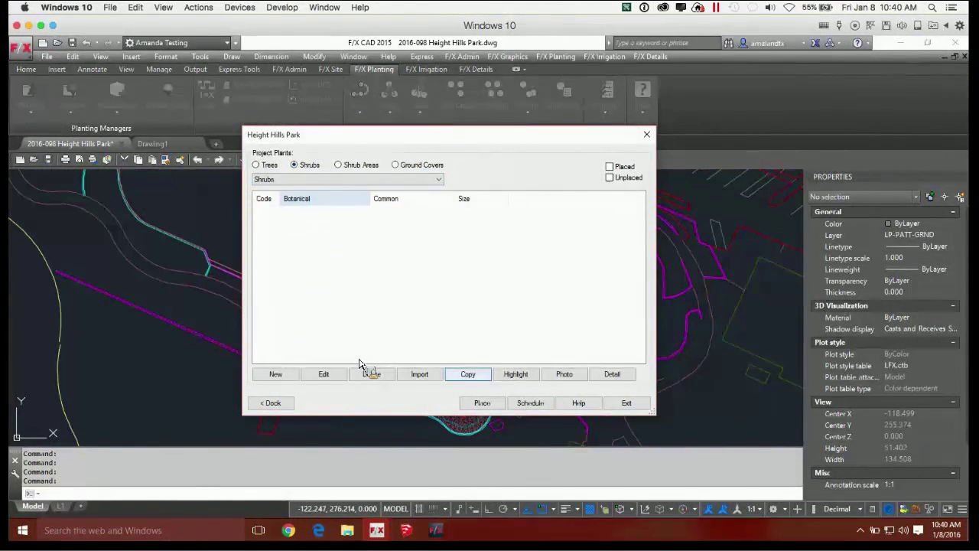
pyautogui.click(418, 374)
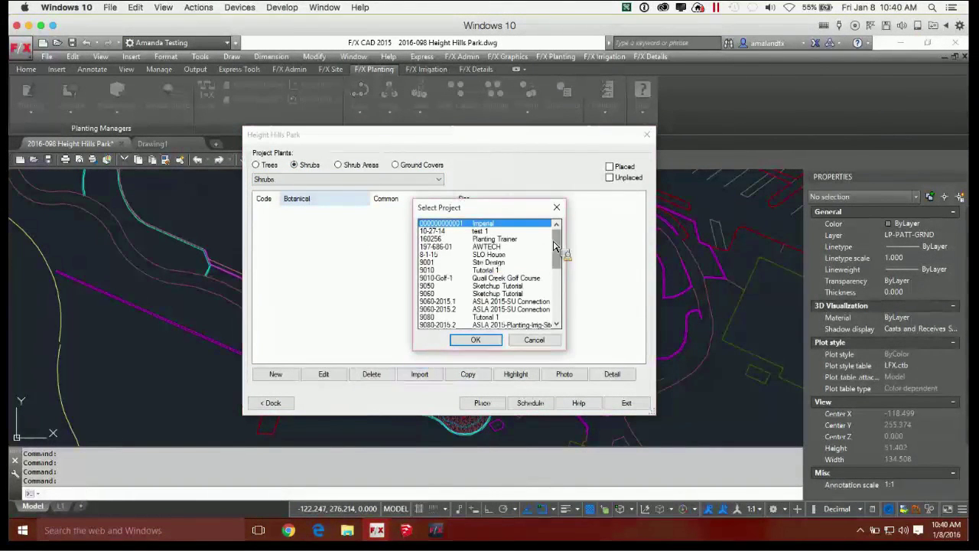
pyautogui.moveTo(558, 246); pyautogui.dragTo(559, 306)
pyautogui.click(488, 324)
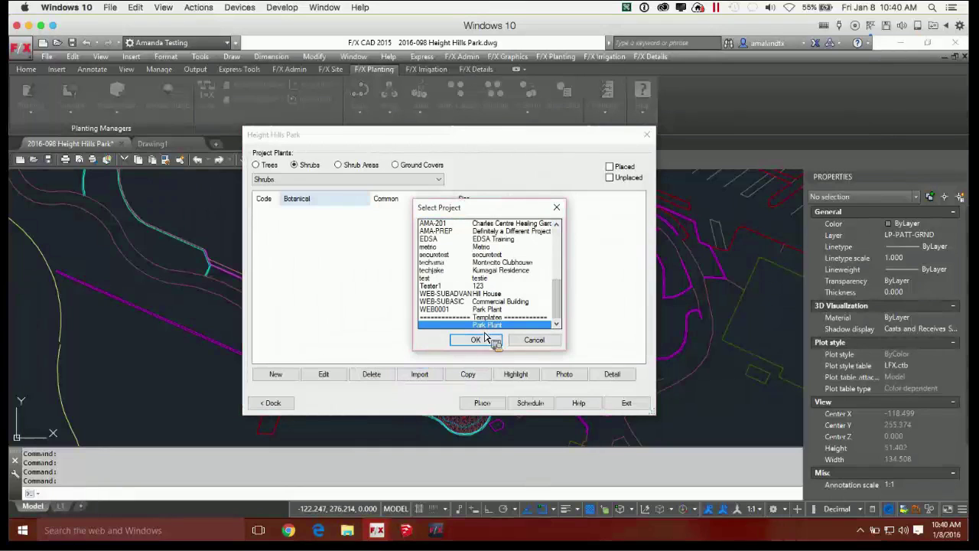
pyautogui.click(495, 344)
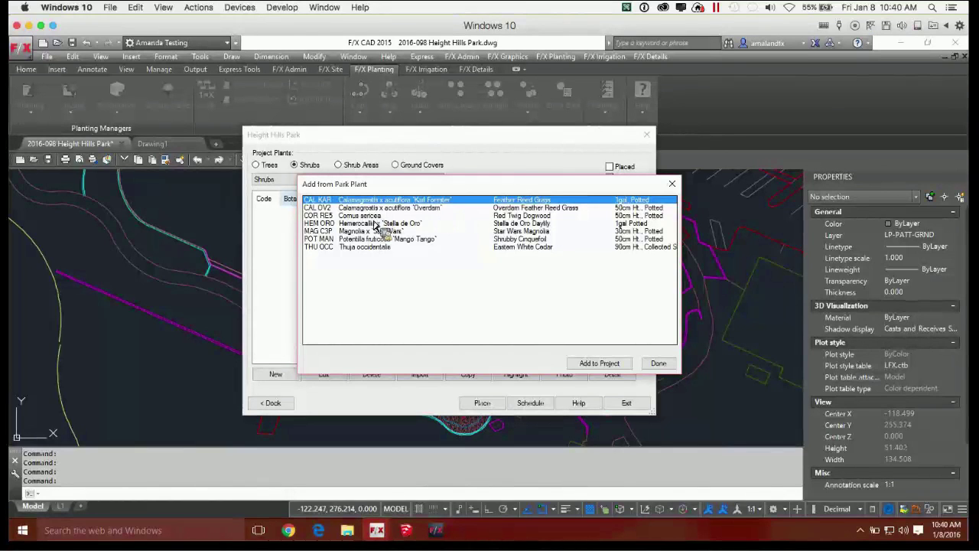
pyautogui.keyDown('ctrl'); pyautogui.click(371, 247); pyautogui.keyUp('ctrl')
pyautogui.keyDown('ctrl'); pyautogui.click(408, 240); pyautogui.keyUp('ctrl')
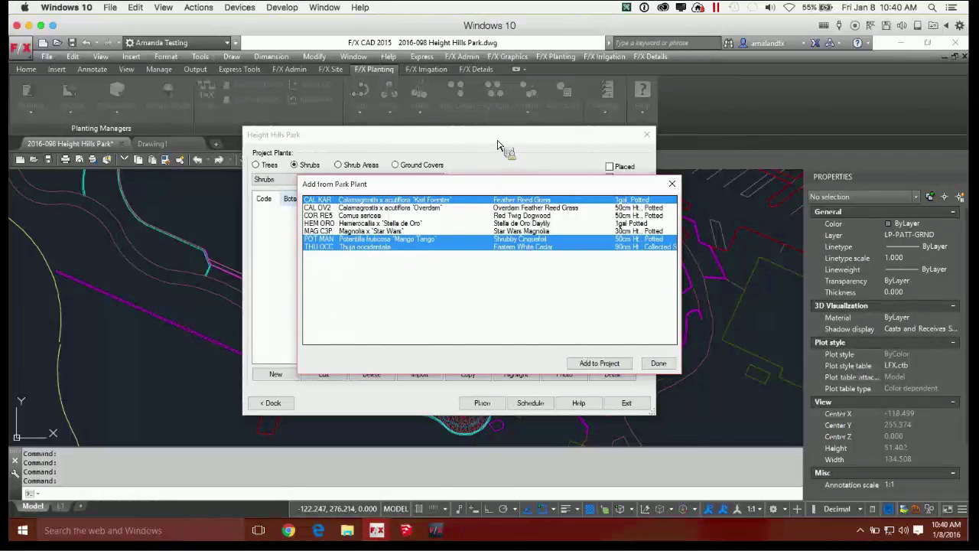
pyautogui.click(618, 364)
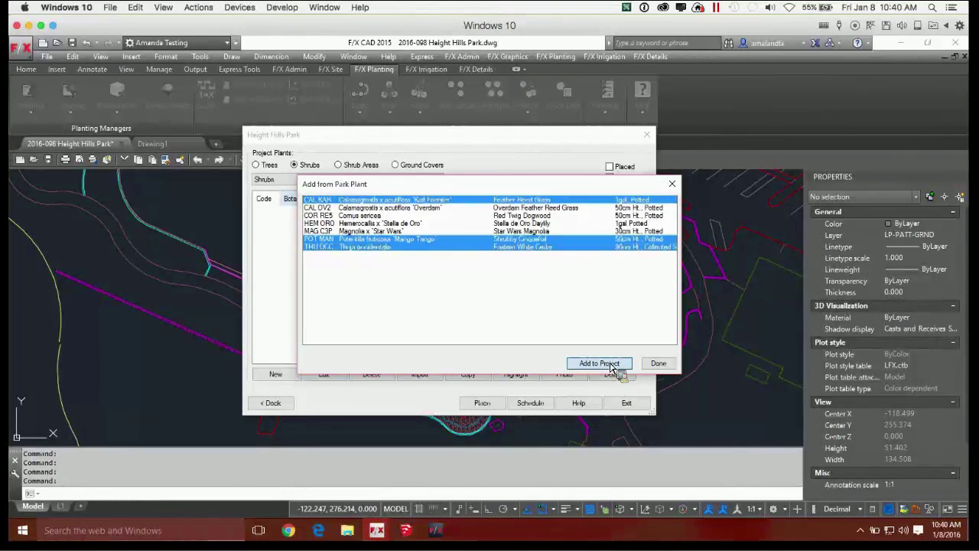
pyautogui.click(658, 364)
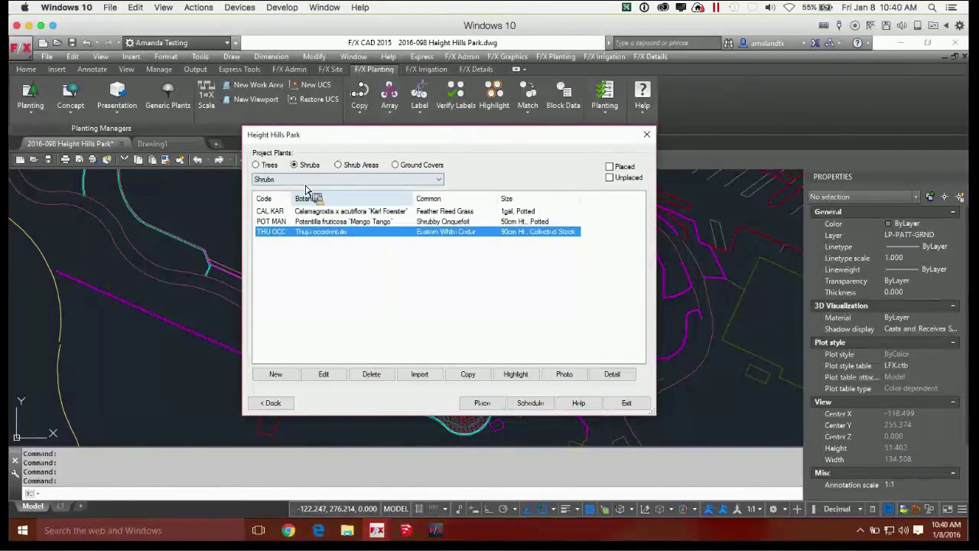
# Place a cluster of three Silver Maples at 0.75 spacing just east of the blue paved plaza
pyautogui.click(264, 166)
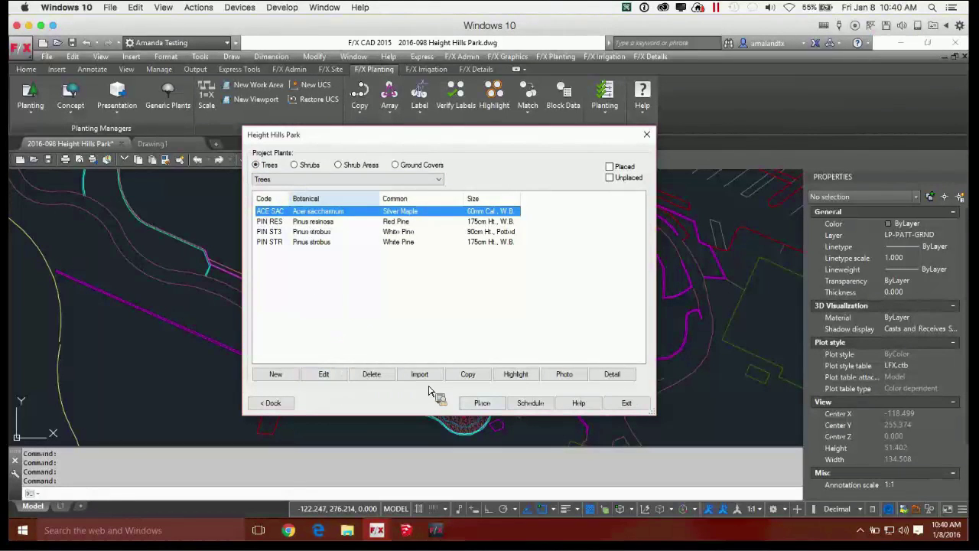
pyautogui.click(497, 403)
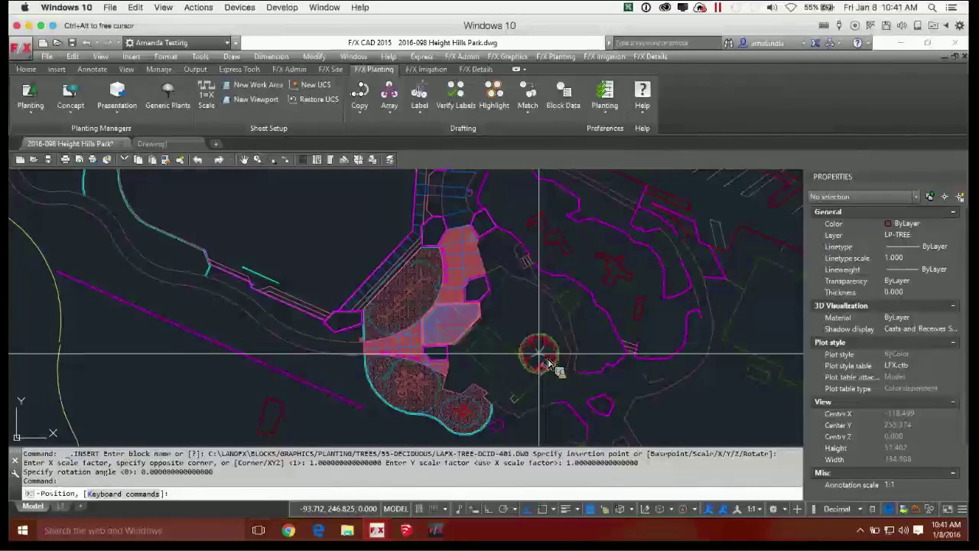
pyautogui.scroll(-2, 539, 354)
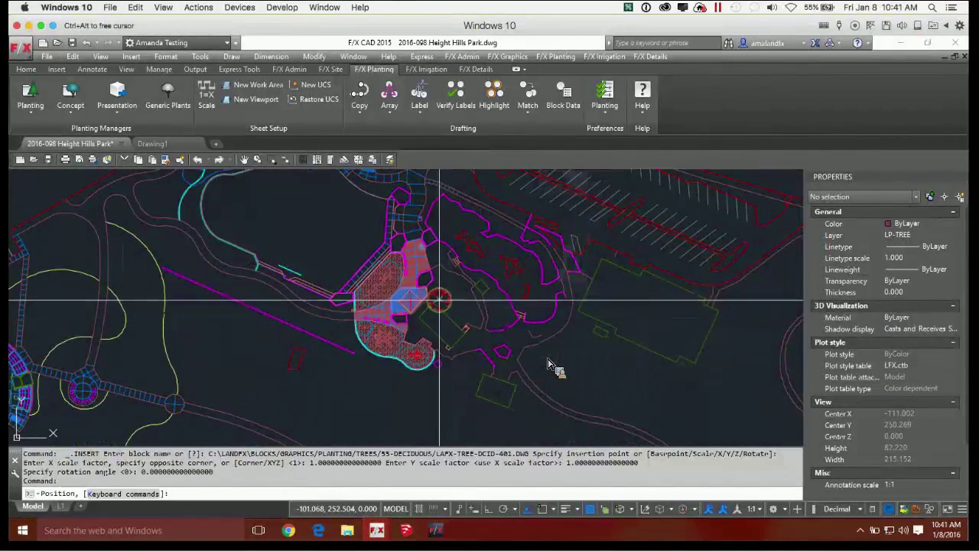
pyautogui.click(535, 28)
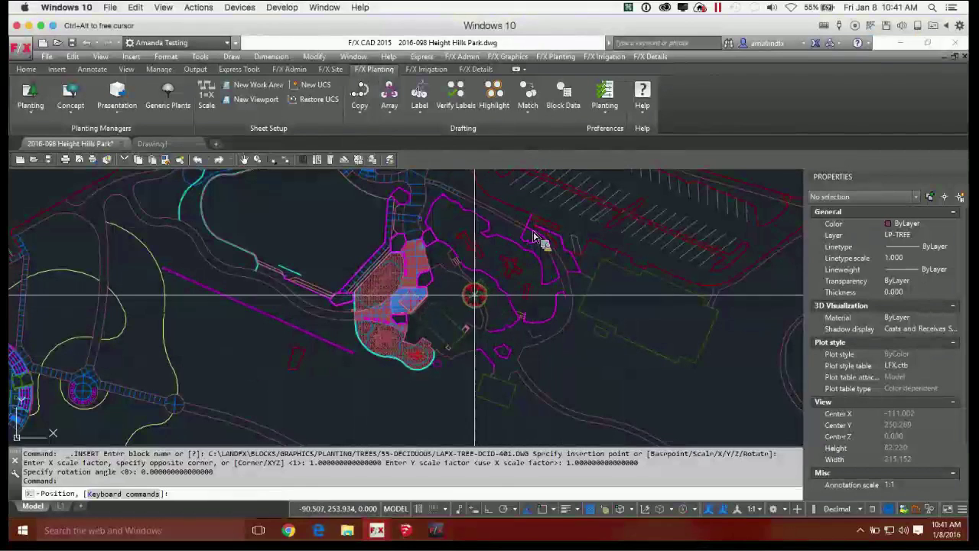
pyautogui.press('3')
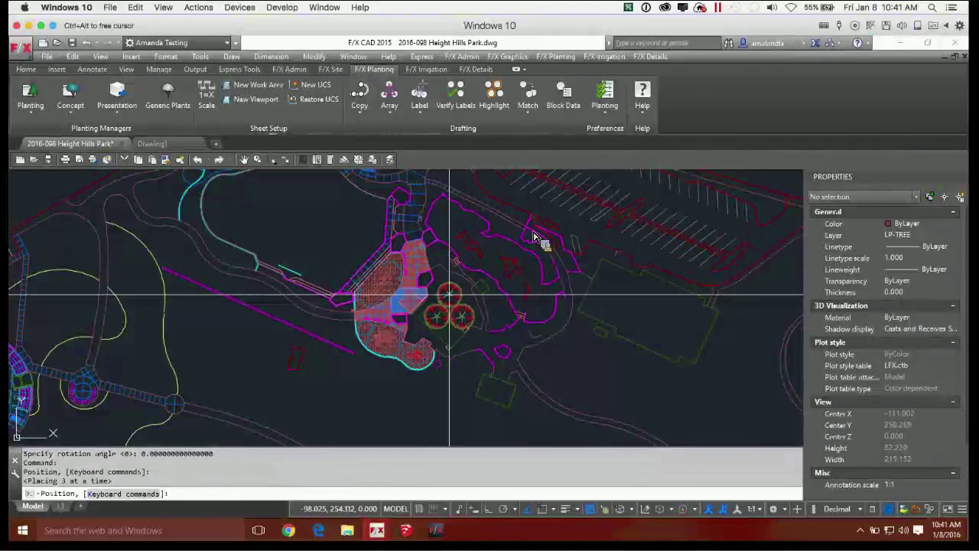
pyautogui.press('-')
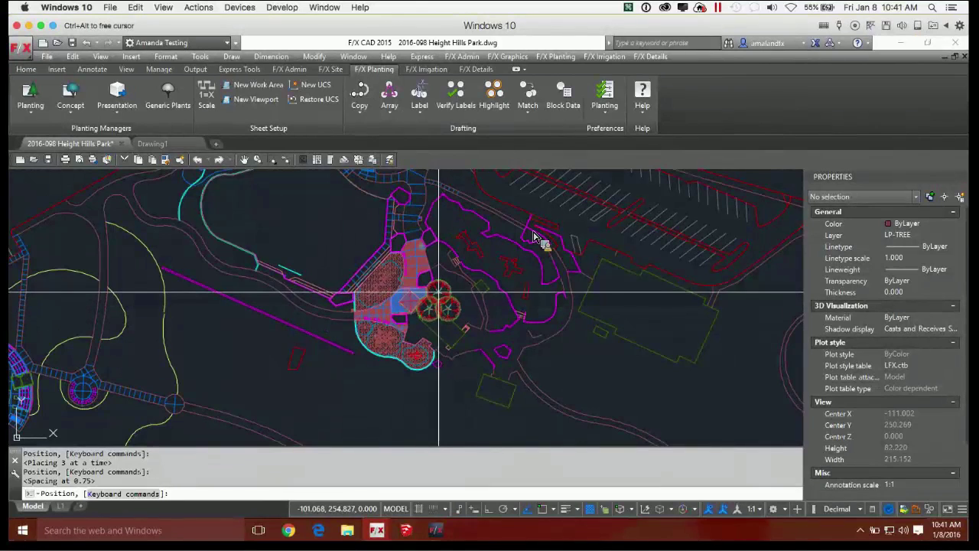
pyautogui.click(446, 295)
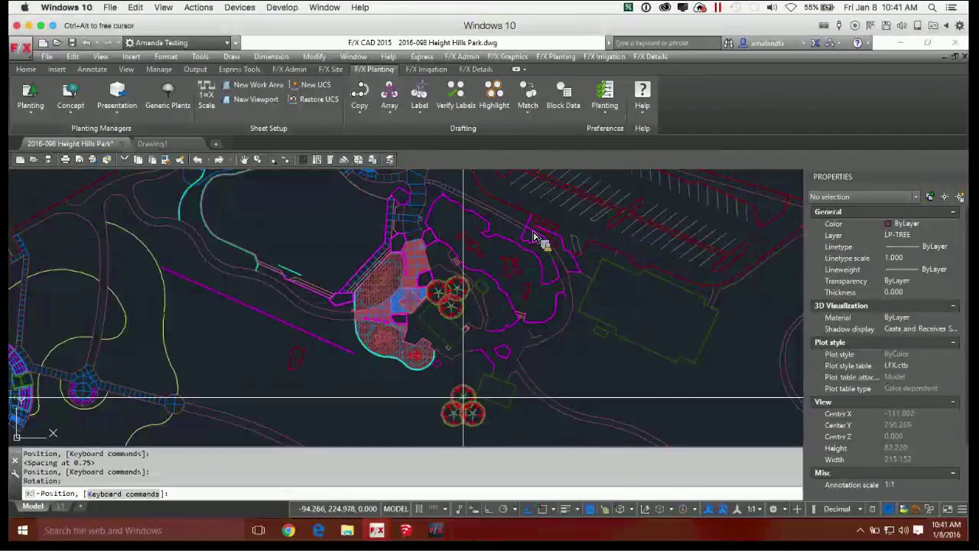
# Place two more rotated three-tree Silver Maple clusters, one below the southern play area and one northwest of the diagonal walkway
pyautogui.scroll(3, 406, 366)
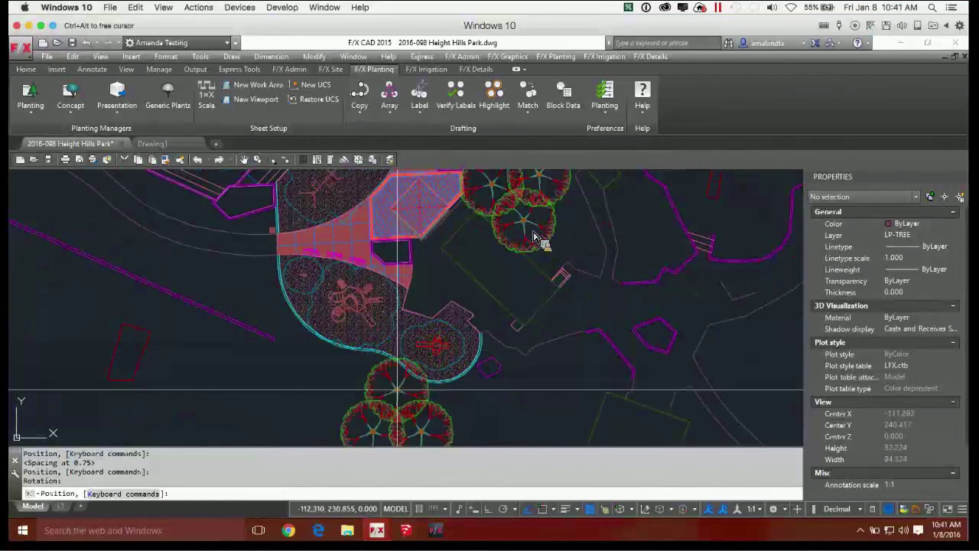
pyautogui.click(396, 387)
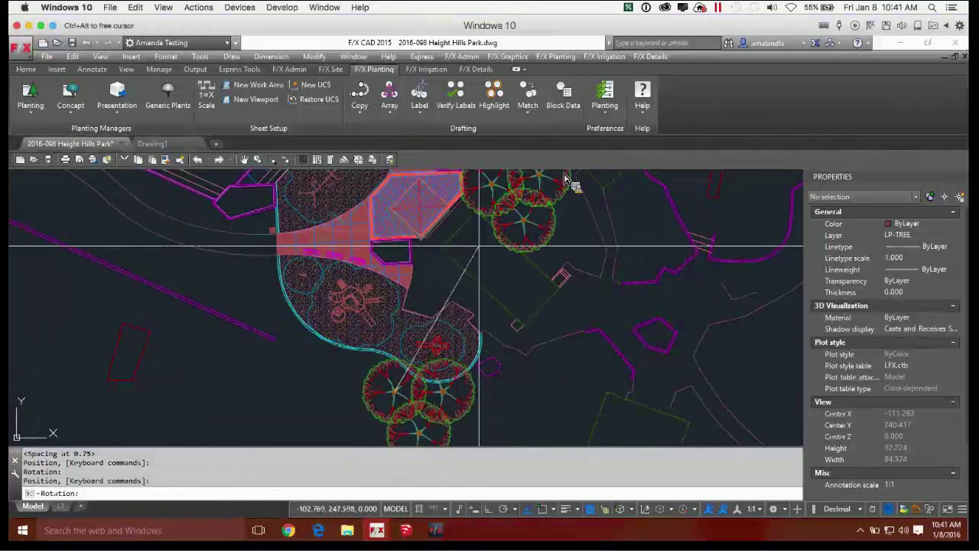
pyautogui.click(478, 273)
pyautogui.scroll(-2, 492, 266)
pyautogui.moveTo(523, 270); pyautogui.dragTo(621, 397, button='middle')
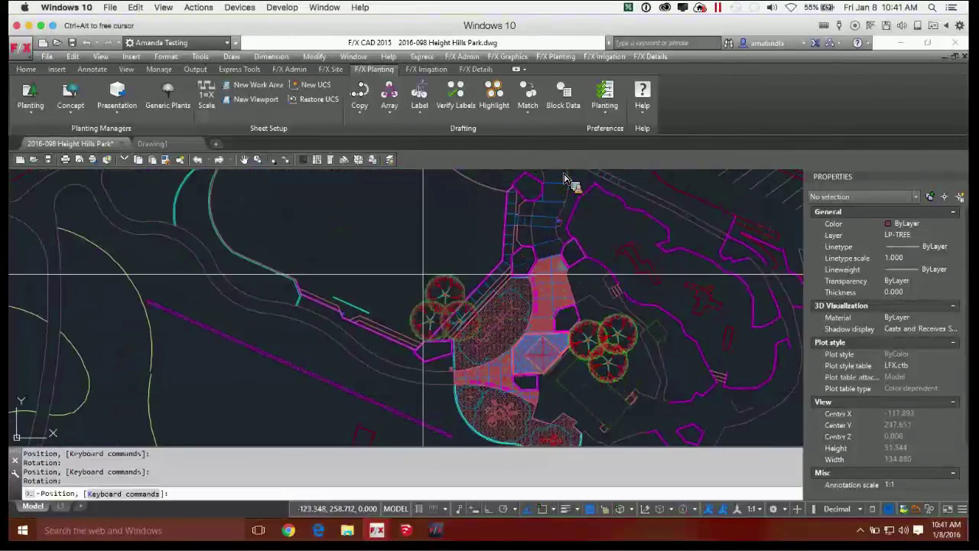
pyautogui.click(464, 282)
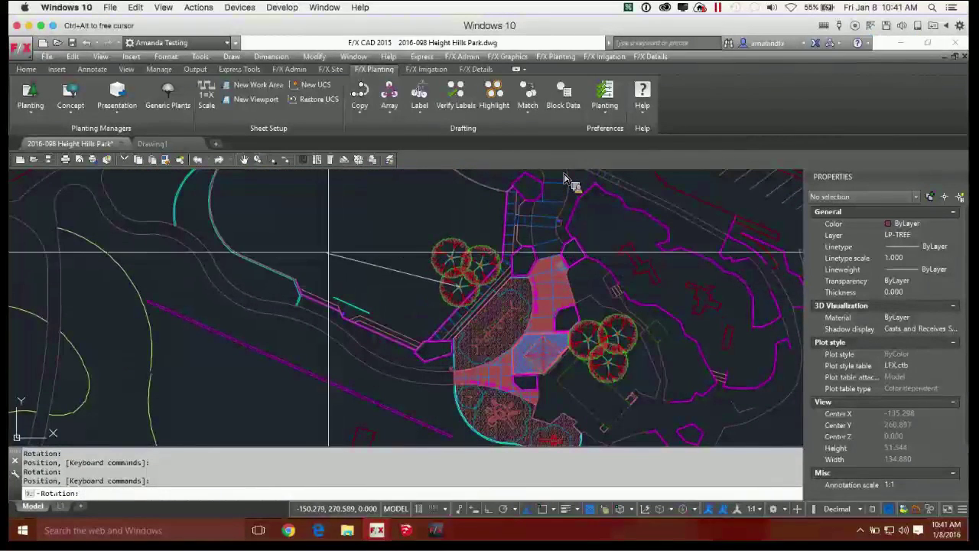
pyautogui.click(329, 253)
# Place a rotated cluster of three Silver Maples along the west edge of the lower play area and finish placing trees
pyautogui.scroll(-2, 498, 299)
pyautogui.scroll(4, 449, 324)
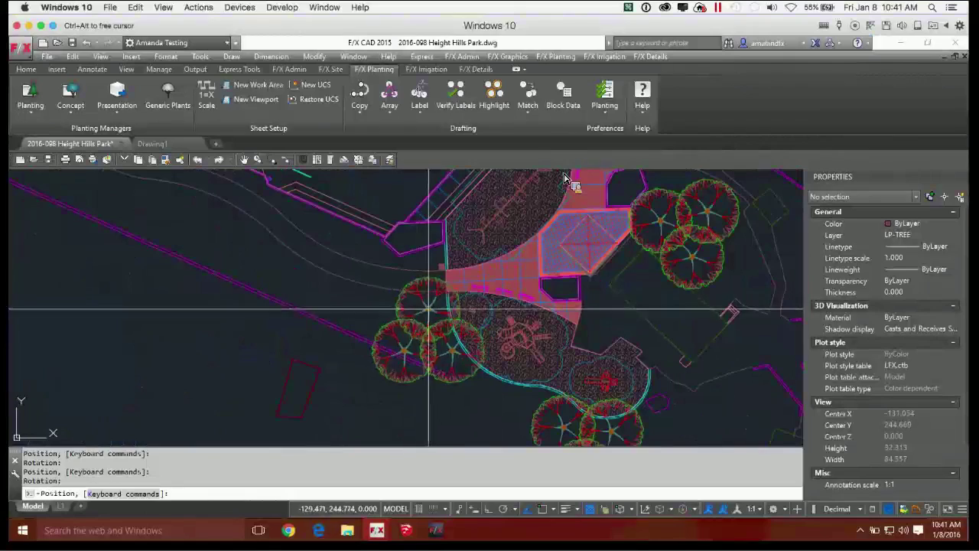
pyautogui.click(440, 310)
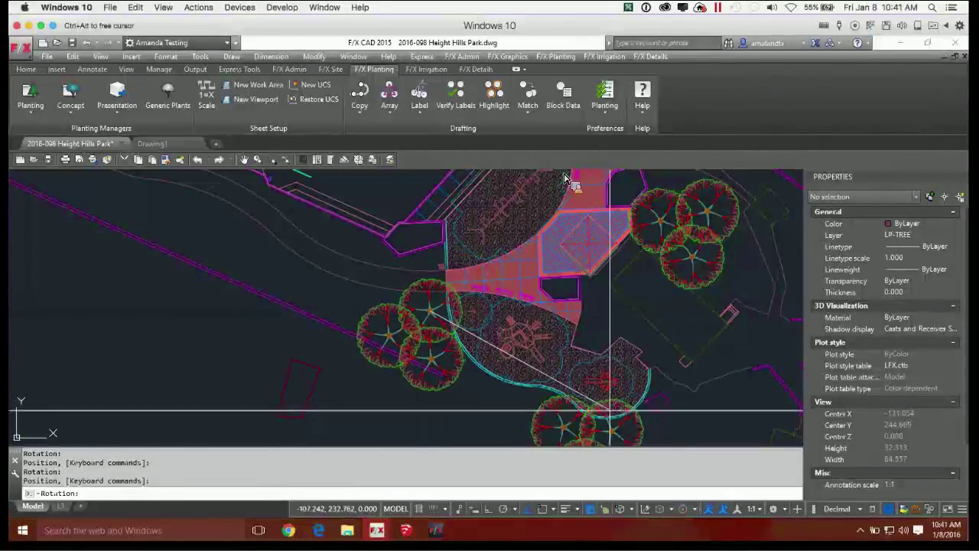
pyautogui.click(610, 411)
pyautogui.scroll(-3, 535, 329)
pyautogui.scroll(3, 521, 322)
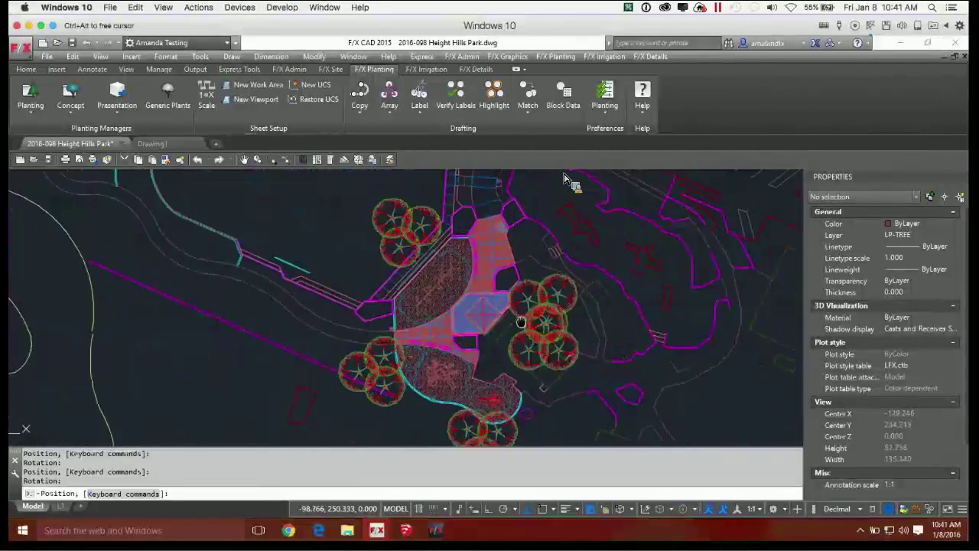
pyautogui.scroll(2, 520, 321)
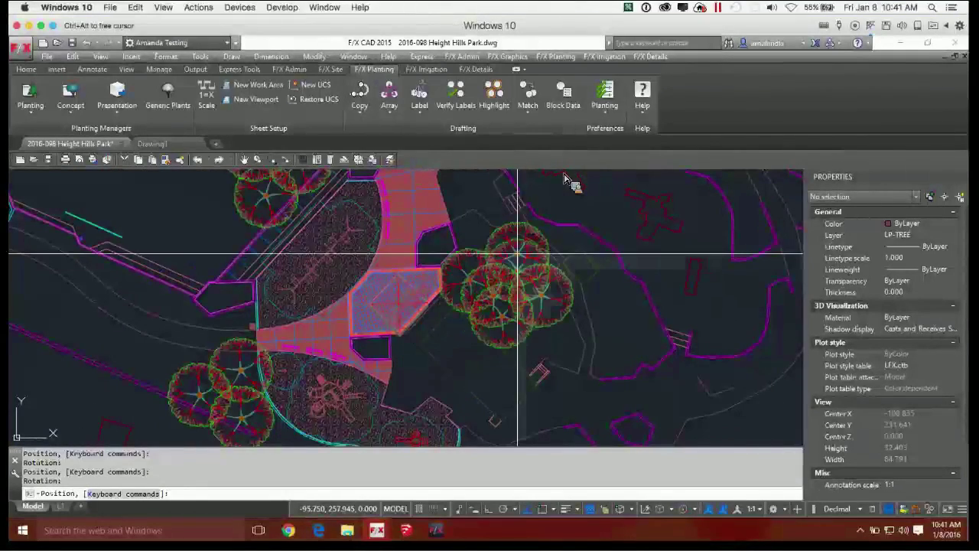
pyautogui.rightClick(517, 253)
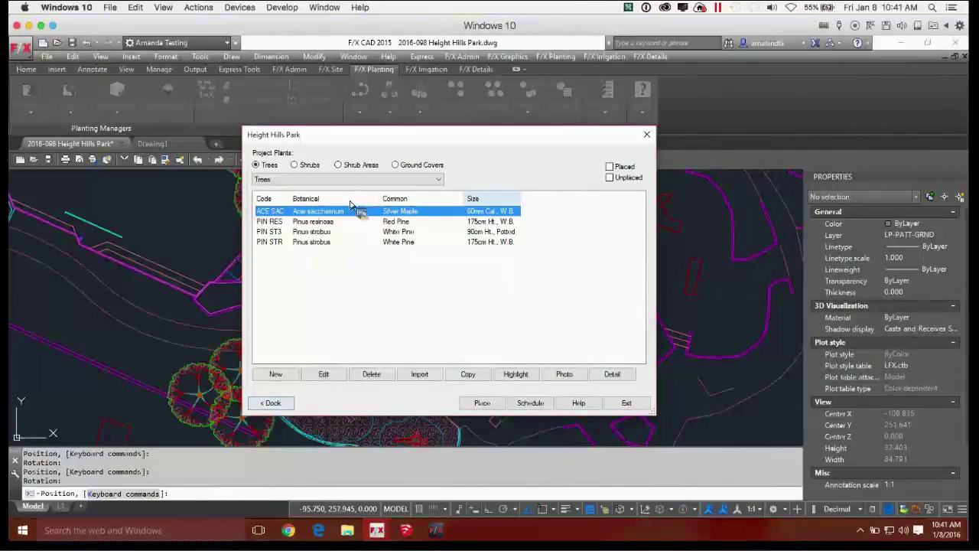
# Dock the Plant Manager and give the 175cm Ht. White Pine the Pinus strobus conifer symbol at a width of 6 m
pyautogui.click(272, 402)
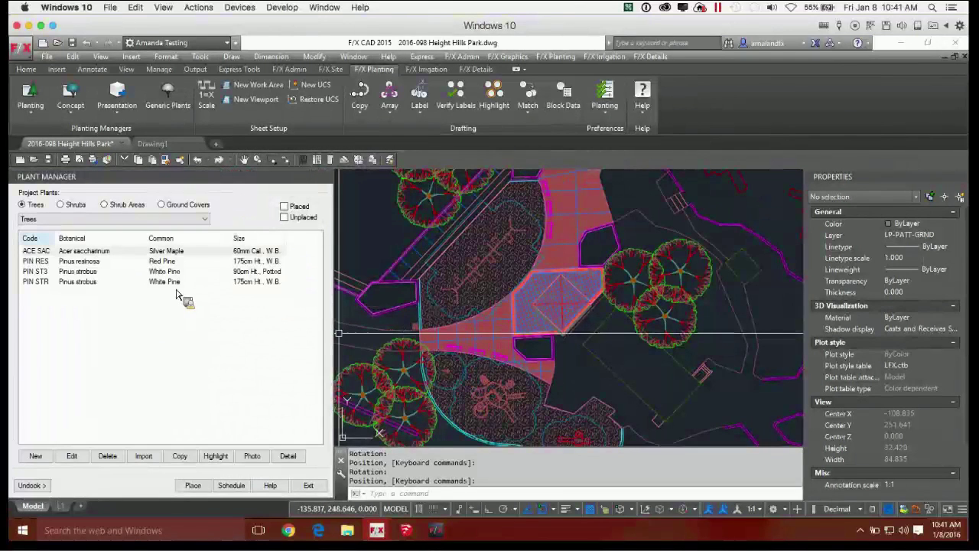
pyautogui.click(81, 283)
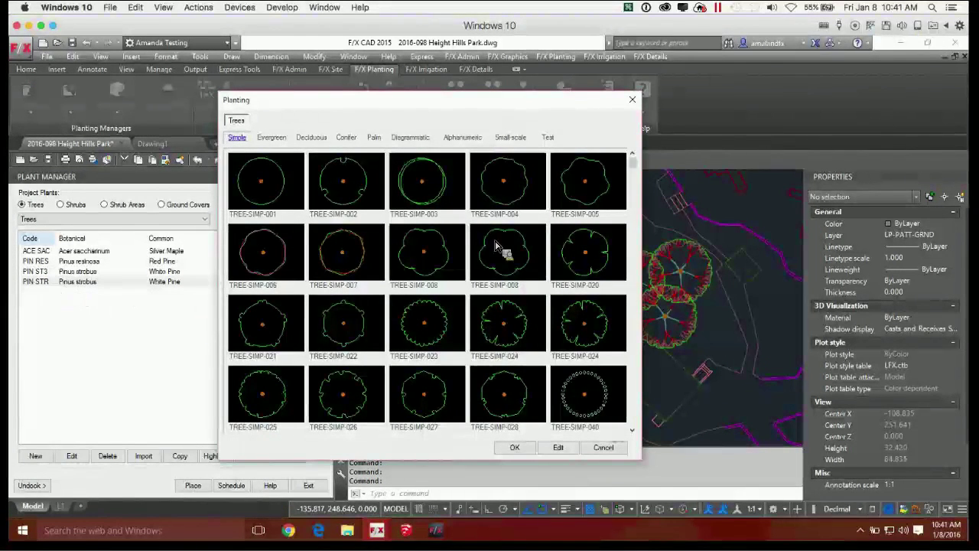
pyautogui.click(311, 136)
pyautogui.click(271, 136)
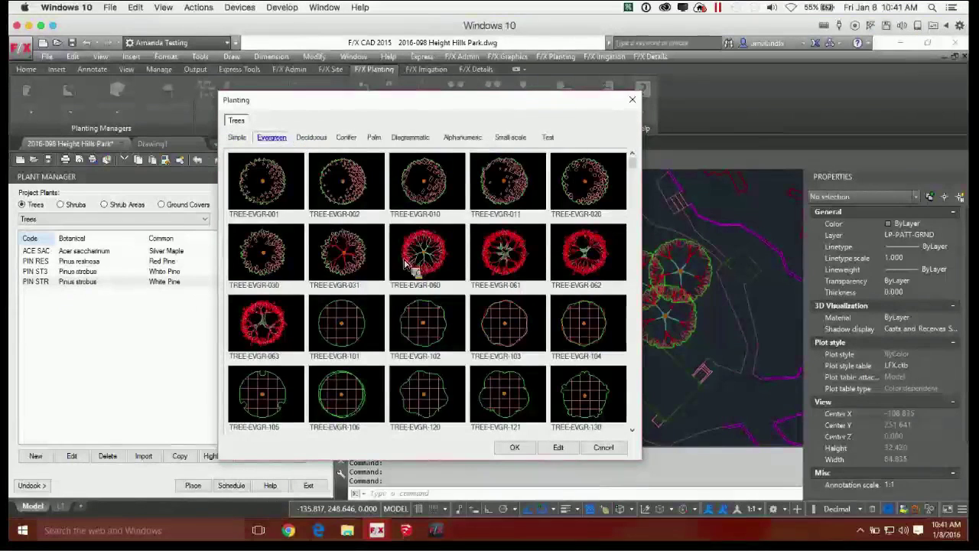
pyautogui.click(345, 137)
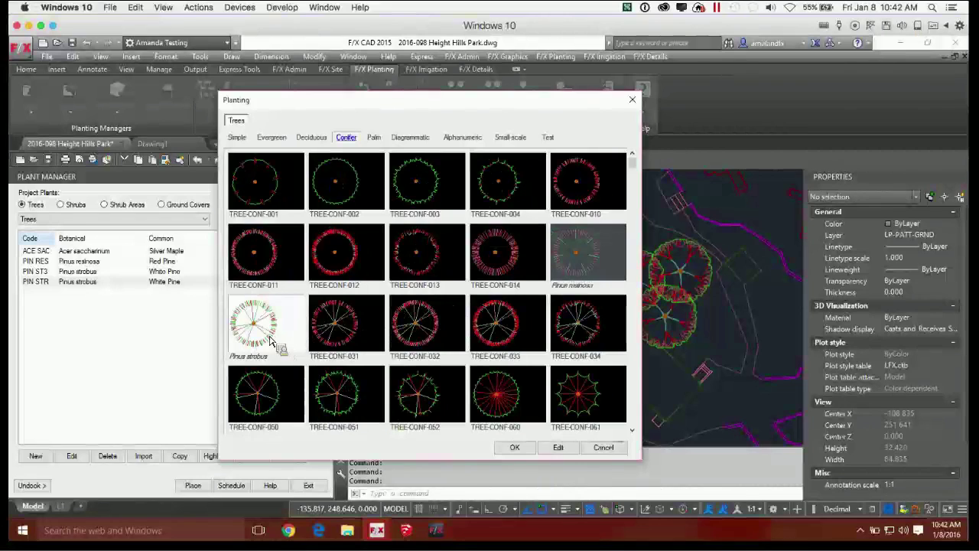
pyautogui.click(514, 447)
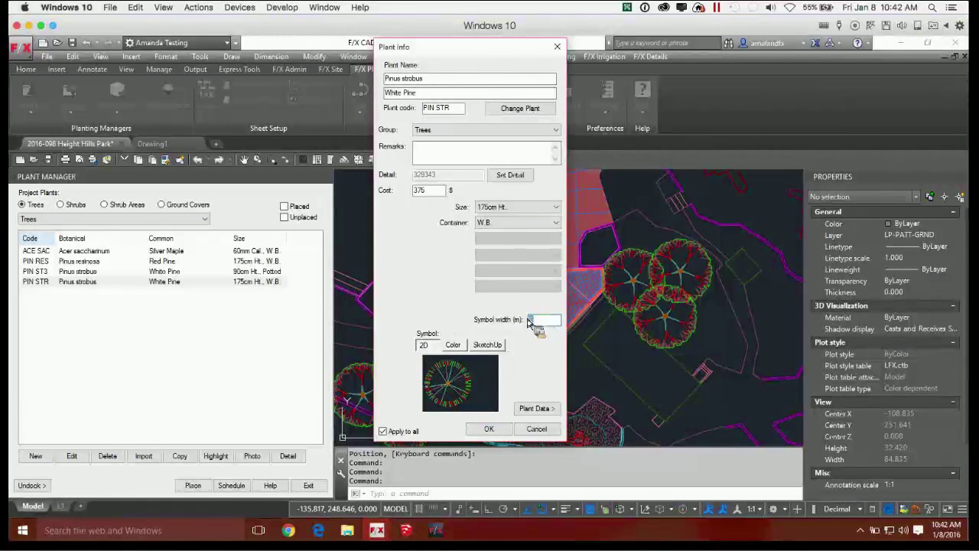
pyautogui.write('6')
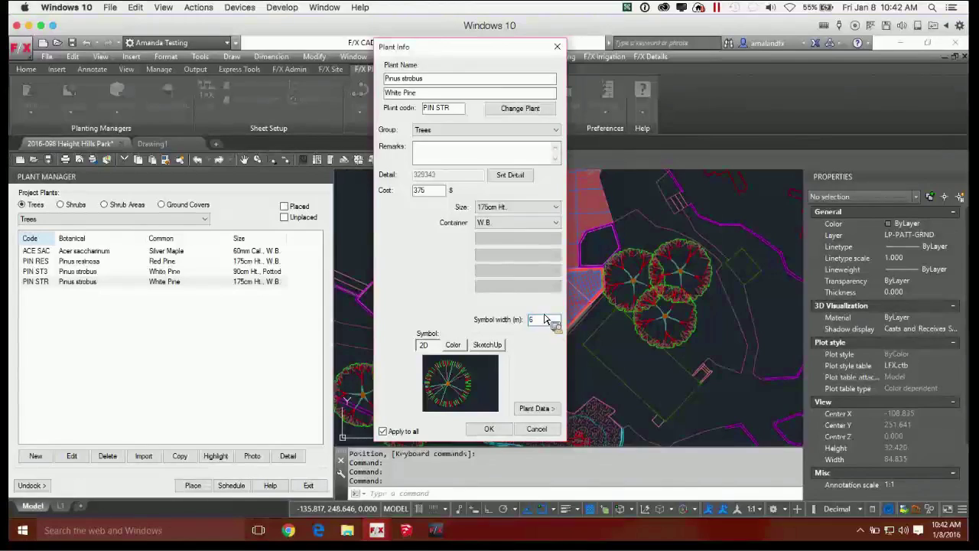
pyautogui.click(497, 432)
# Place single White Pines southeast of the blue plaza beside the lower play area and east of the upper red paved walkway
pyautogui.scroll(-3, 479, 331)
pyautogui.moveTo(523, 370)
pyautogui.mouseDown(button='middle')
pyautogui.moveTo(677, 293)
pyautogui.moveTo(567, 310)
pyautogui.moveTo(594, 322)
pyautogui.mouseUp(button='middle')
pyautogui.scroll(2, 566, 311)
pyautogui.scroll(-2, 567, 310)
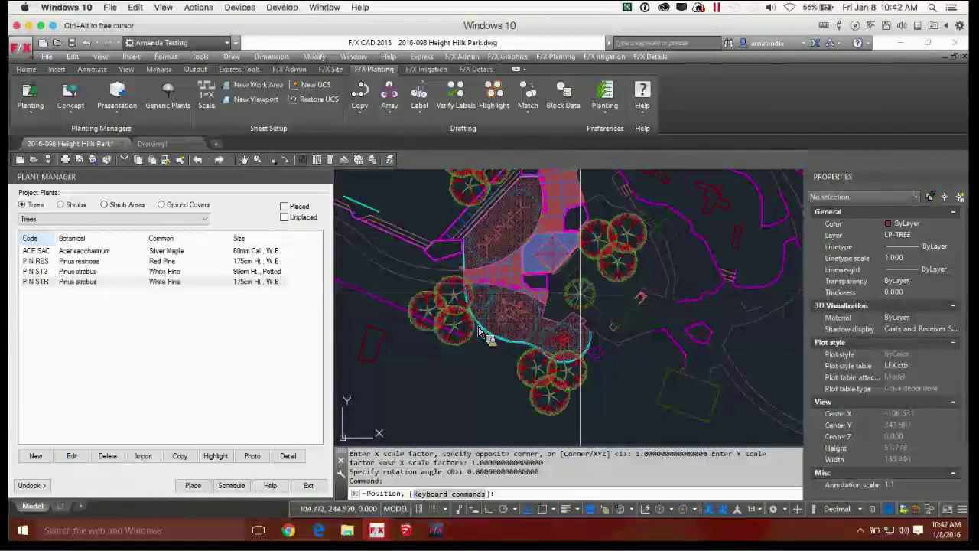
pyautogui.scroll(2, 573, 304)
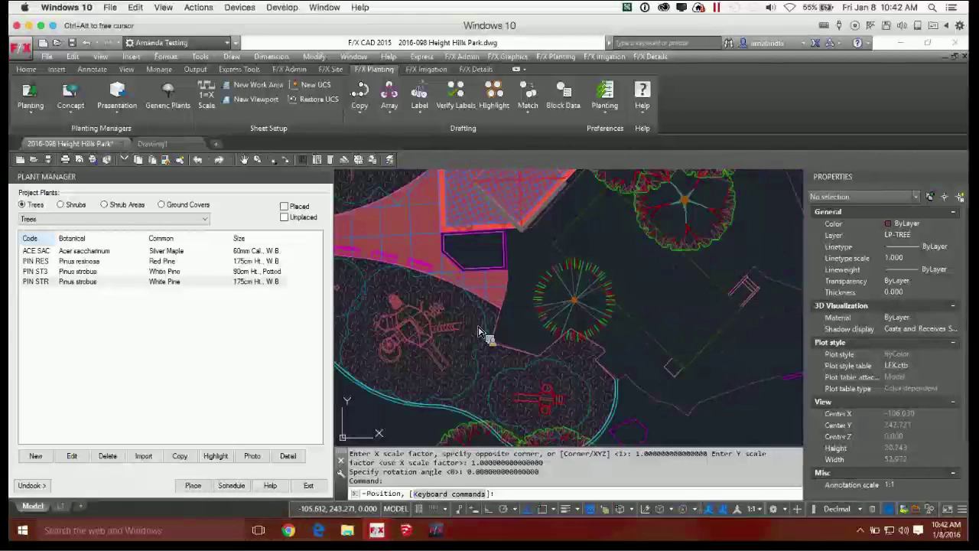
pyautogui.scroll(-2, 604, 344)
pyautogui.scroll(2, 609, 348)
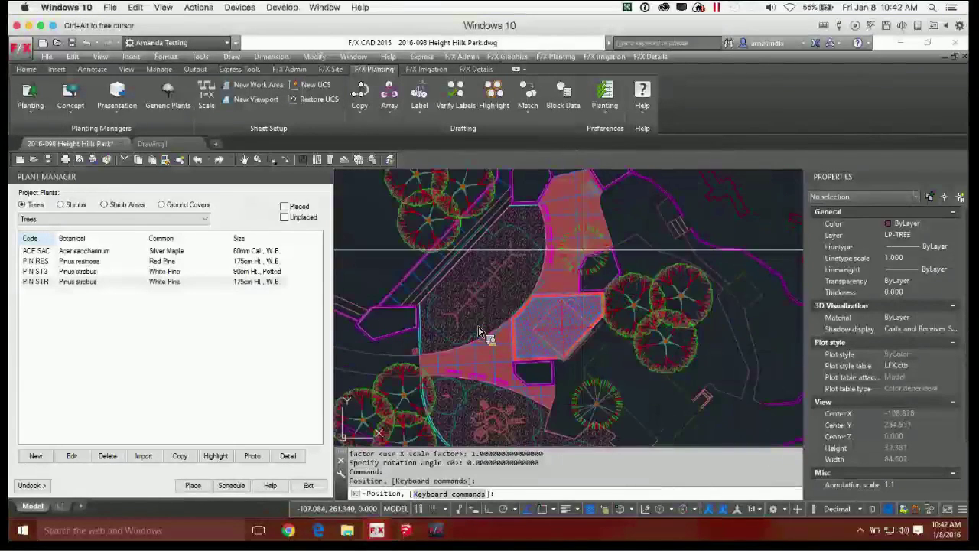
pyautogui.scroll(2, 574, 329)
pyautogui.scroll(-2, 666, 321)
# Place White Pines southwest of the northwest maple cluster and between the two southern maple clusters, then finish placing
pyautogui.scroll(-2, 658, 337)
pyautogui.scroll(4, 505, 275)
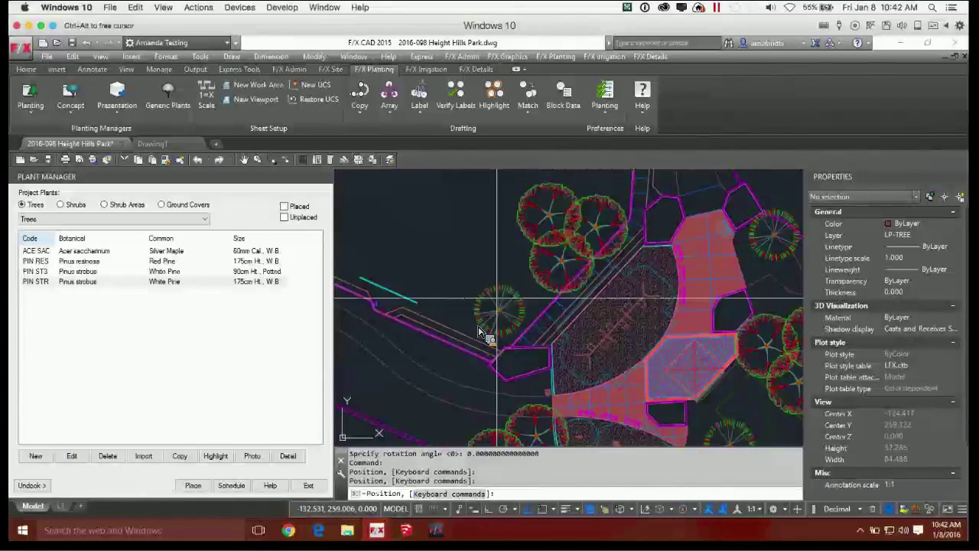
pyautogui.scroll(-3, 478, 331)
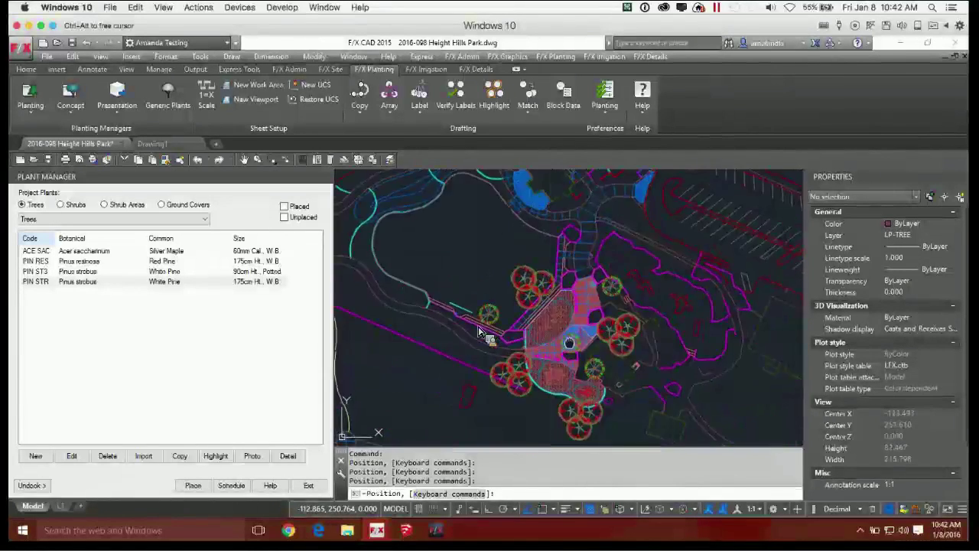
pyautogui.scroll(2, 475, 368)
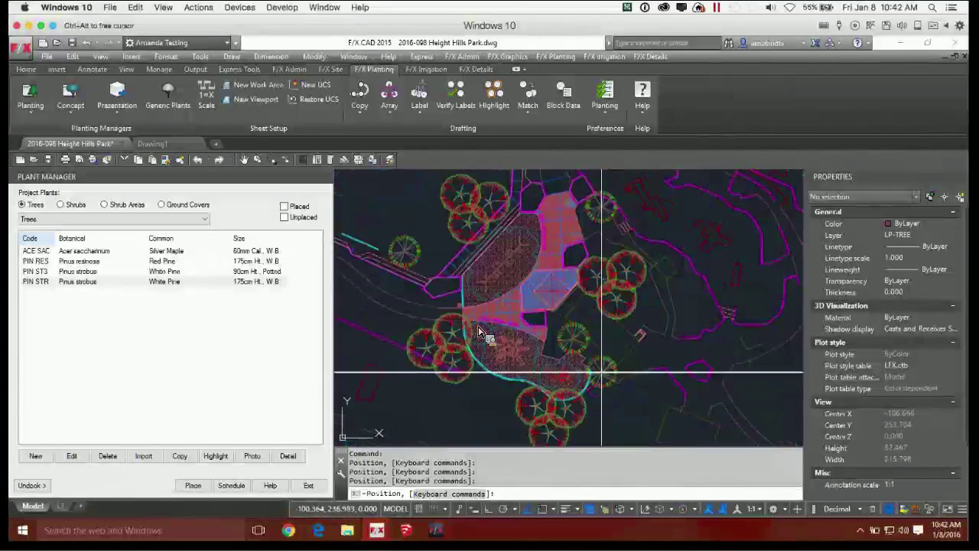
pyautogui.click(471, 417)
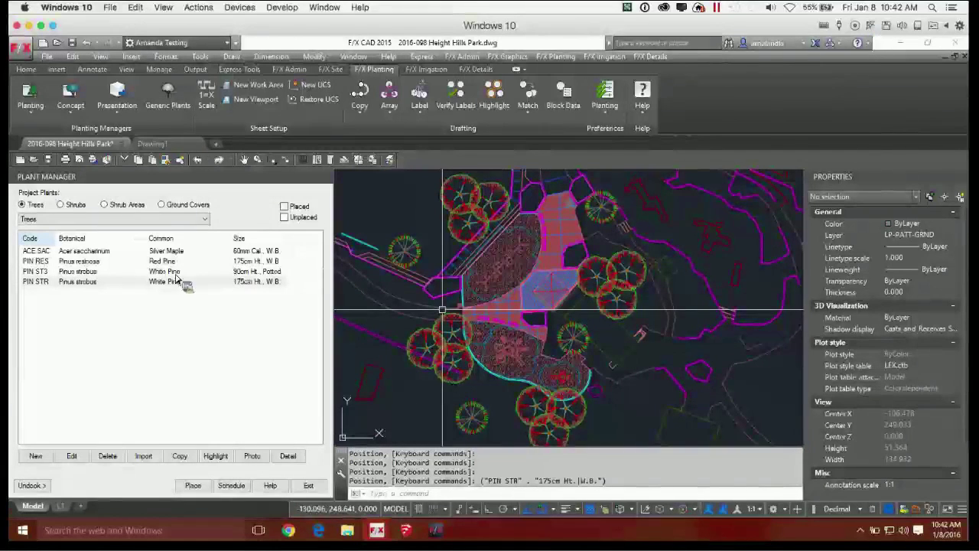
# Place a cluster of five 90cm potted White Pines (PIN ST3) just north of the large conifer southwest of the play area
pyautogui.doubleClick(108, 280)
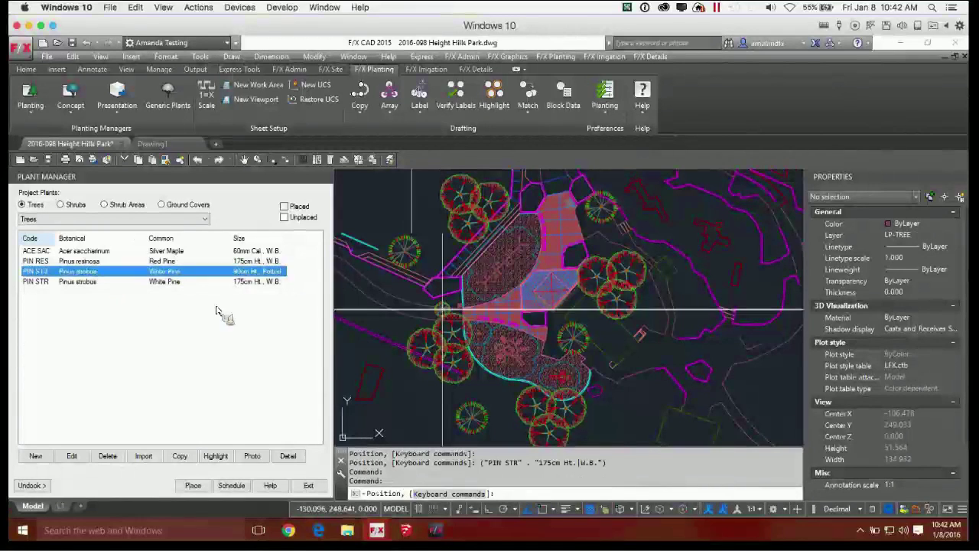
pyautogui.scroll(2, 420, 372)
pyautogui.scroll(3, 421, 373)
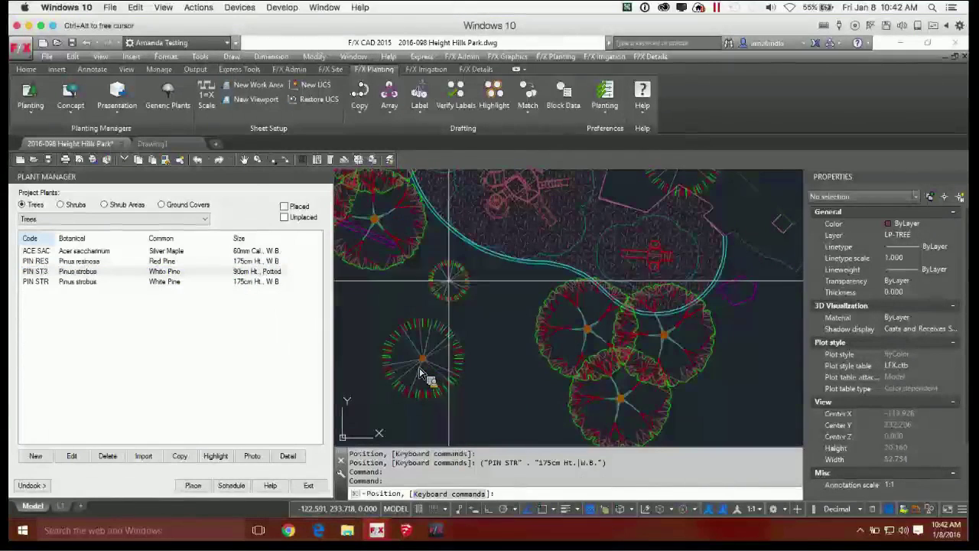
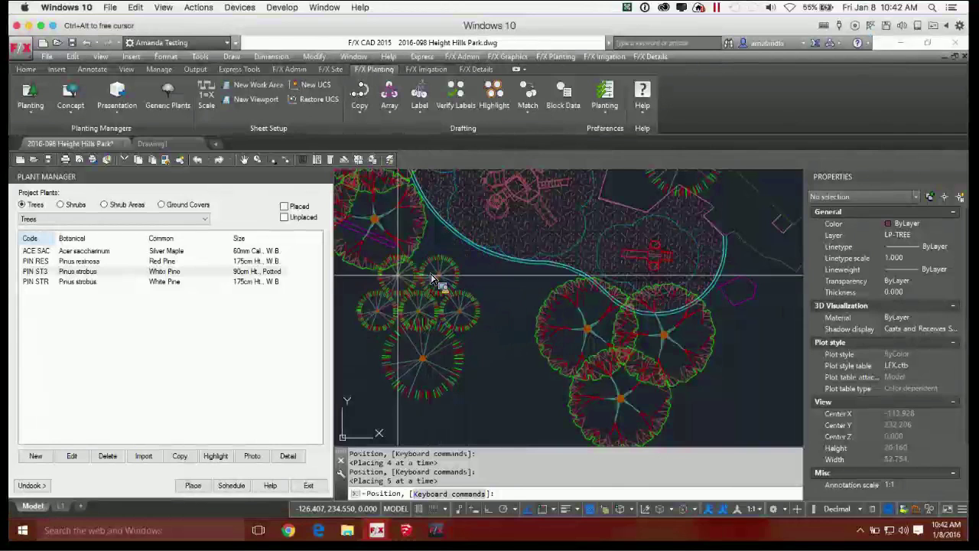
pyautogui.click(411, 283)
pyautogui.click(450, 293)
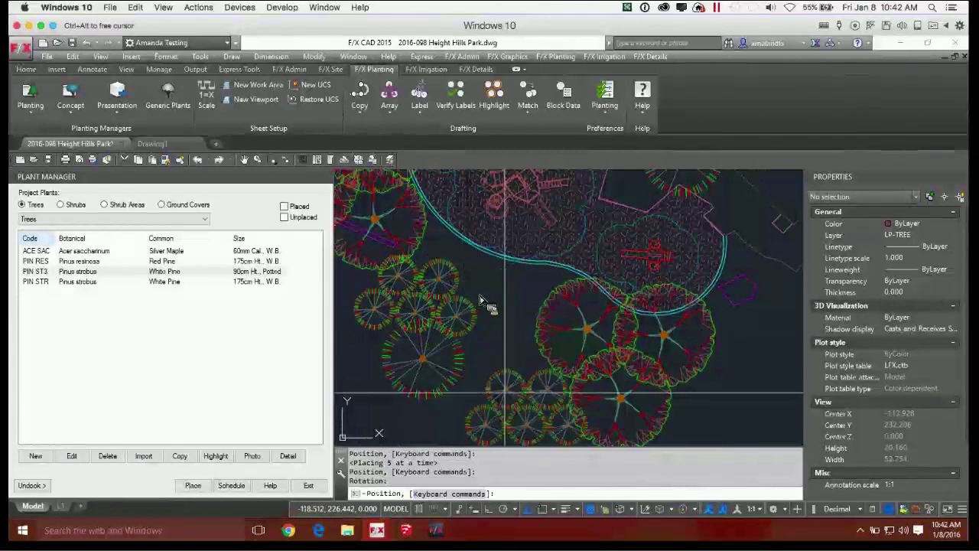
# Place a cluster of four 90cm potted White Pines on the west side of the large conifer southeast of the small planter
pyautogui.scroll(-3, 671, 283)
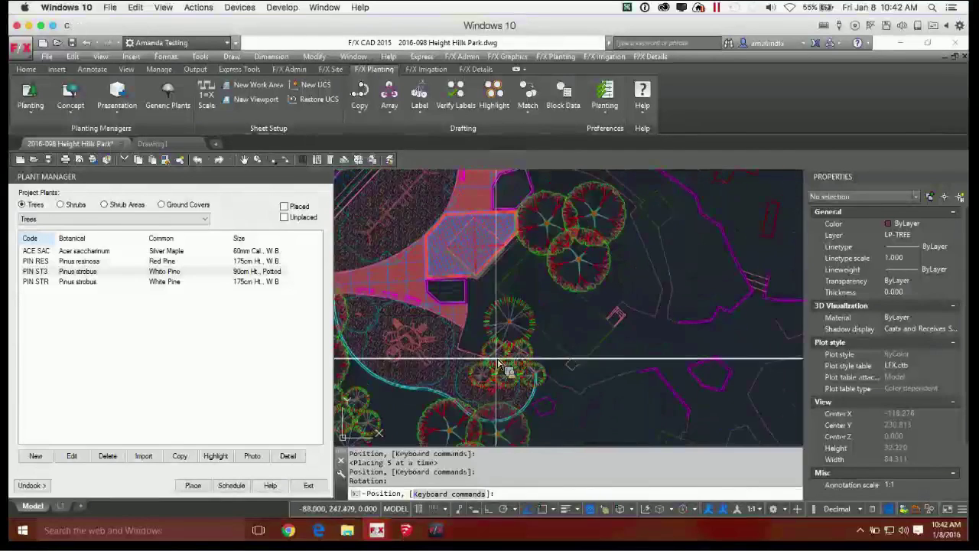
pyautogui.scroll(3, 499, 353)
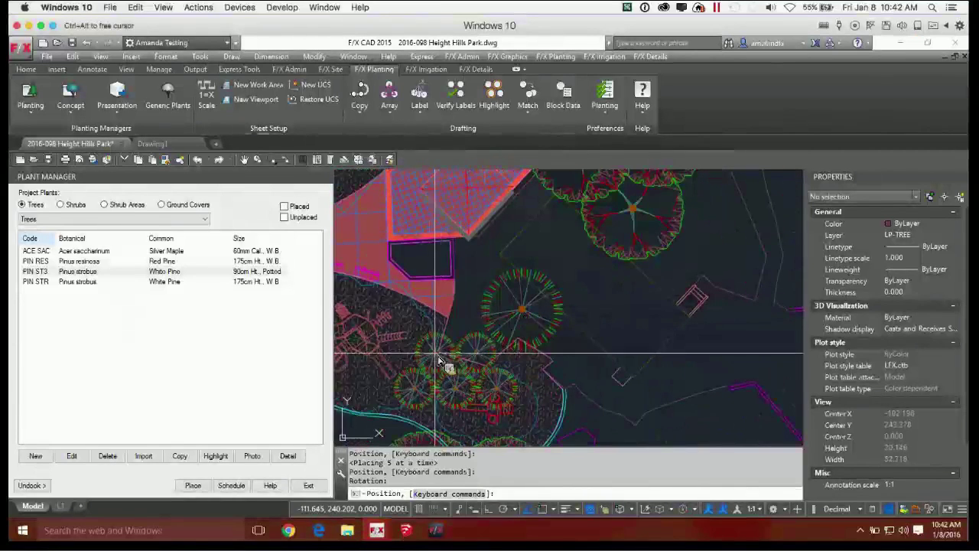
pyautogui.click(447, 358)
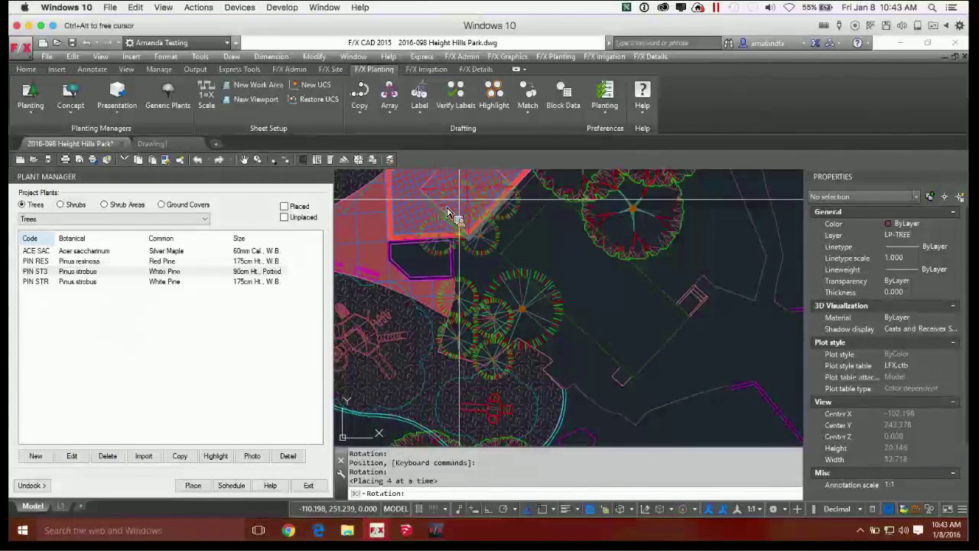
pyautogui.click(459, 199)
pyautogui.press('Escape')
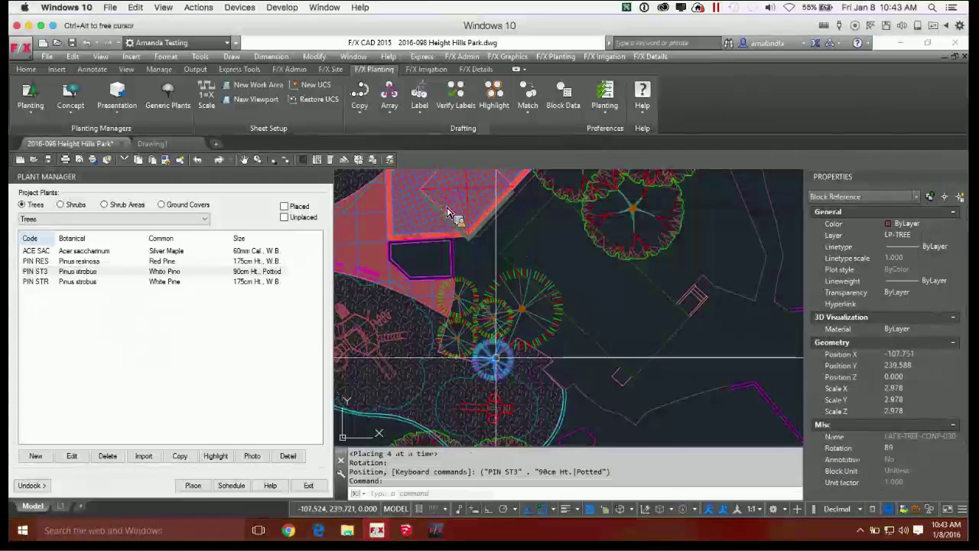
# Move the southernmost small White Pine of the new cluster straight north by about 5.8 m
pyautogui.click(496, 357)
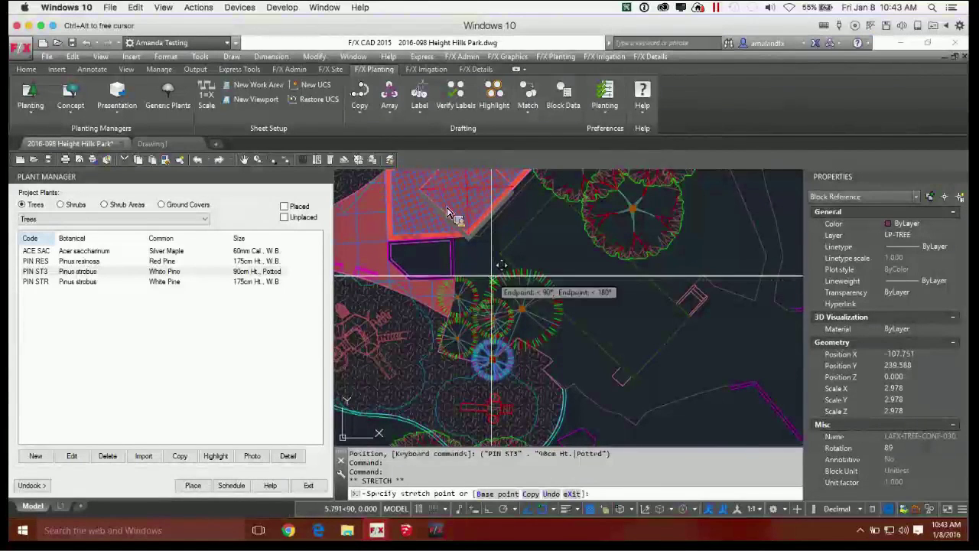
pyautogui.click(492, 277)
pyautogui.moveTo(540, 306); pyautogui.dragTo(509, 308, button='middle')
pyautogui.press('Escape')
pyautogui.scroll(-2, 548, 323)
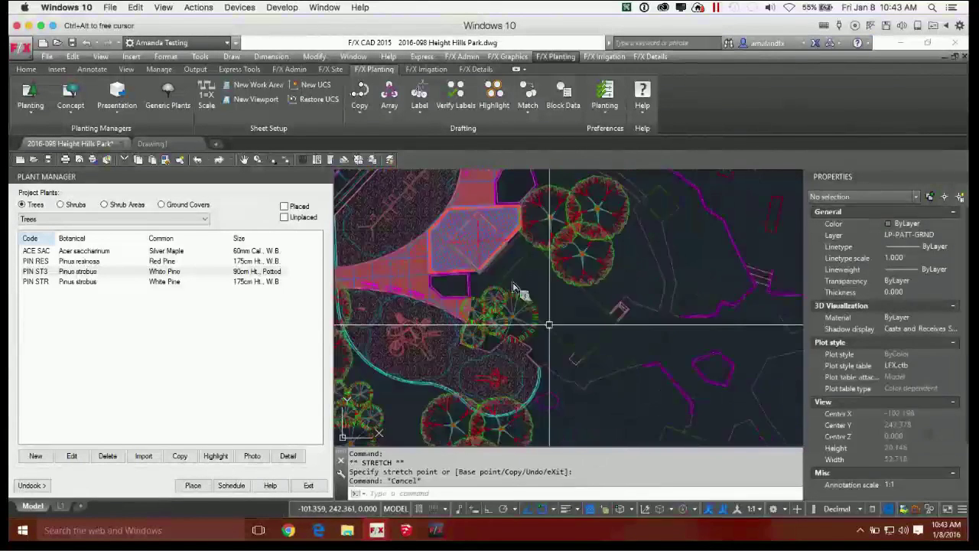
pyautogui.scroll(-3, 564, 332)
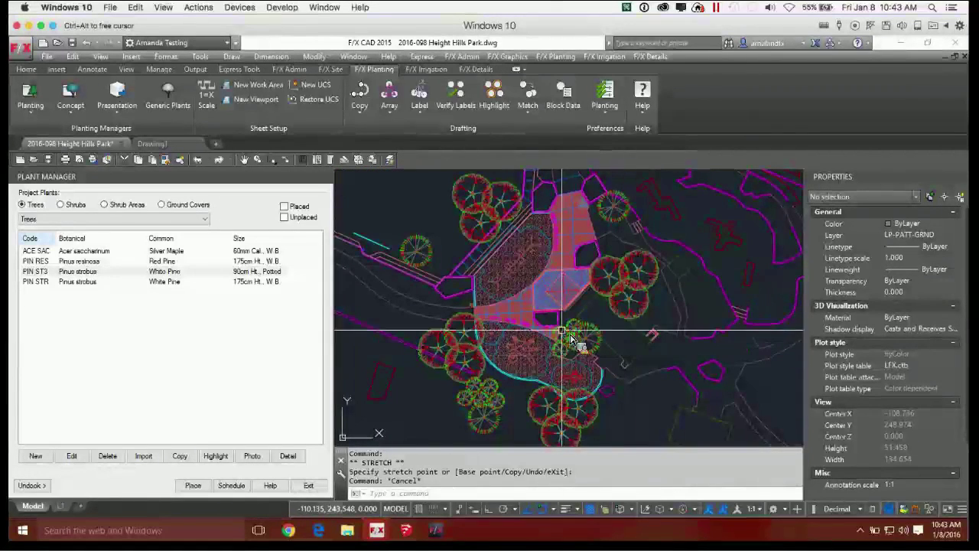
# Match the small White Pine with object snap off and place three around the large conifer east of the northern walkway
pyautogui.click(573, 335)
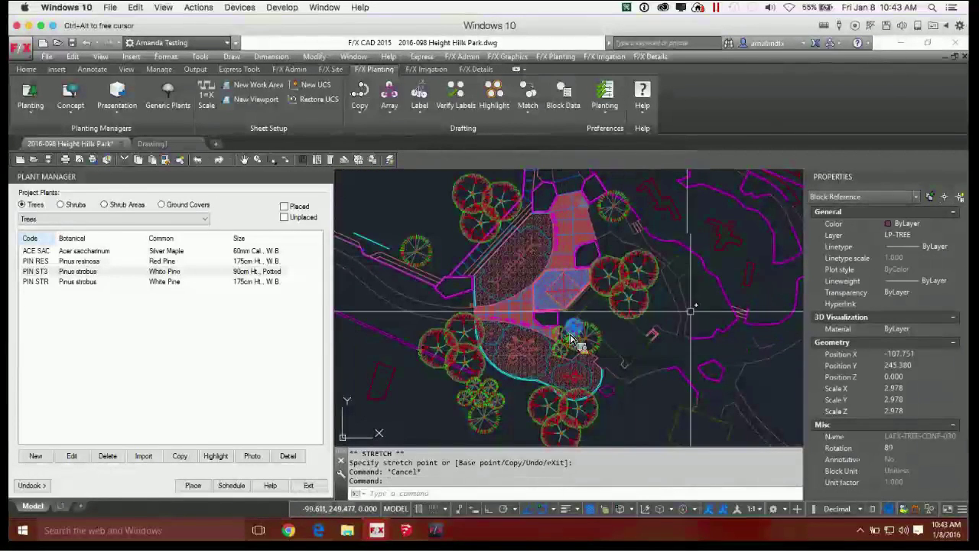
pyautogui.click(528, 92)
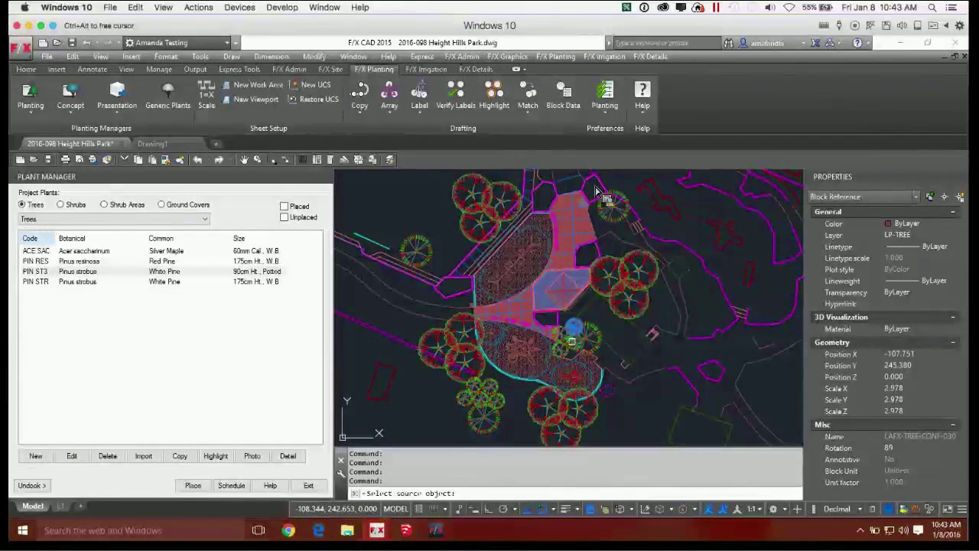
pyautogui.click(602, 204)
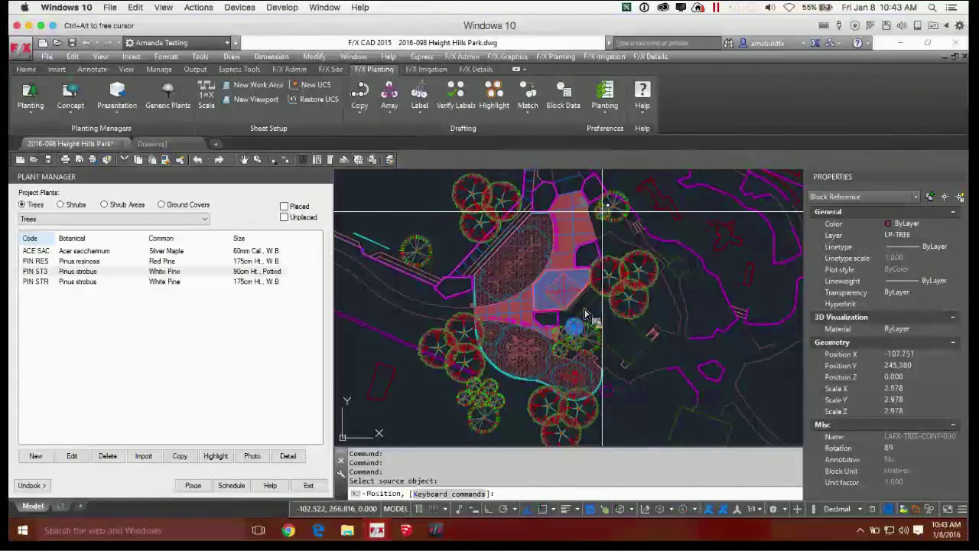
pyautogui.scroll(4, 584, 313)
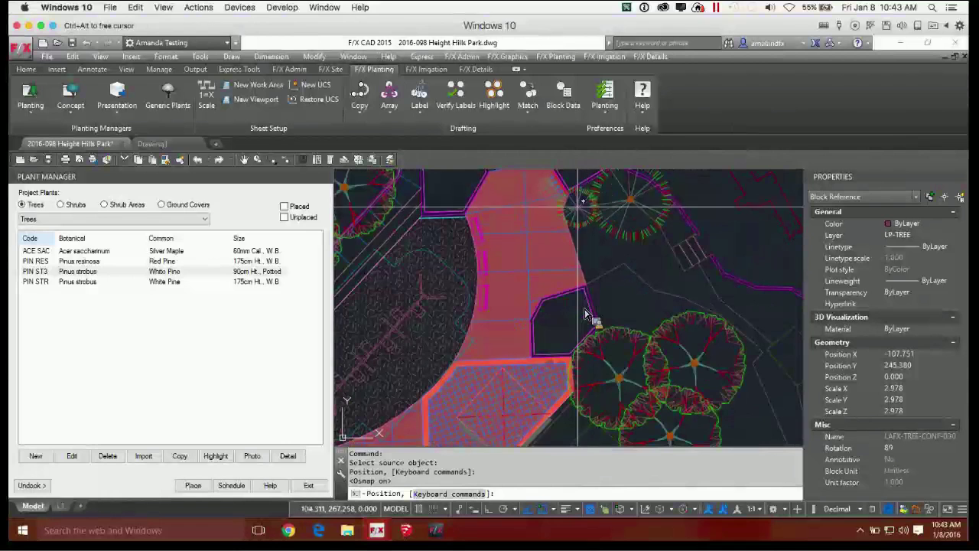
pyautogui.press('F3')
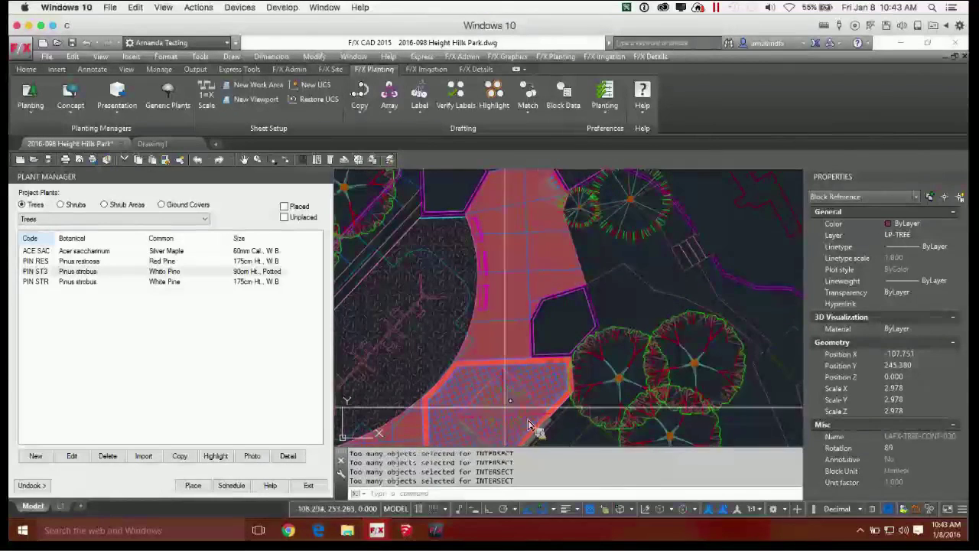
pyautogui.press('F3')
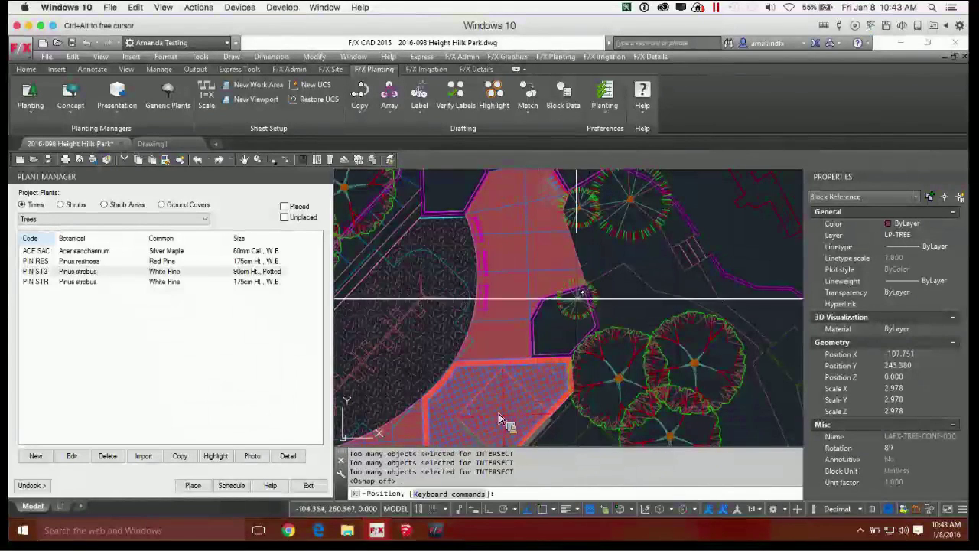
pyautogui.click(589, 247)
pyautogui.click(622, 250)
pyautogui.click(598, 252)
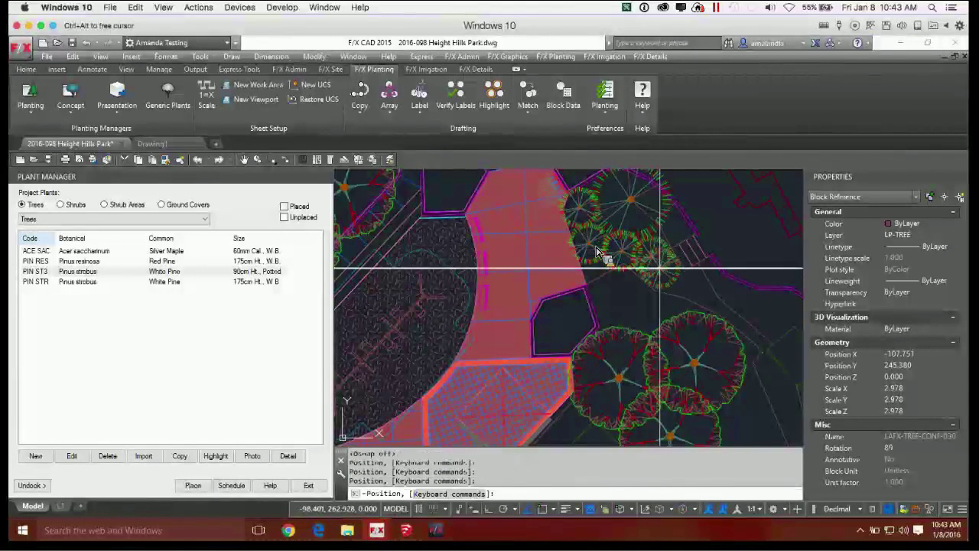
pyautogui.scroll(-2, 598, 252)
pyautogui.scroll(-2, 598, 252)
pyautogui.press('Escape')
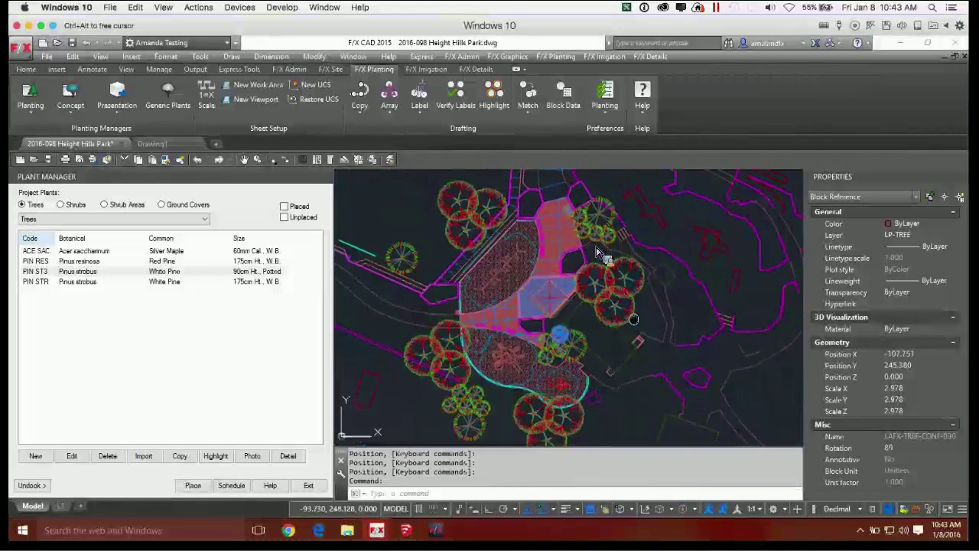
# Place one Potentilla fruticosa 'Mango Tango' shrub in the northeast corner of the planter beside the plaza
pyautogui.moveTo(600, 256); pyautogui.dragTo(578, 240, button='middle')
pyautogui.click(60, 205)
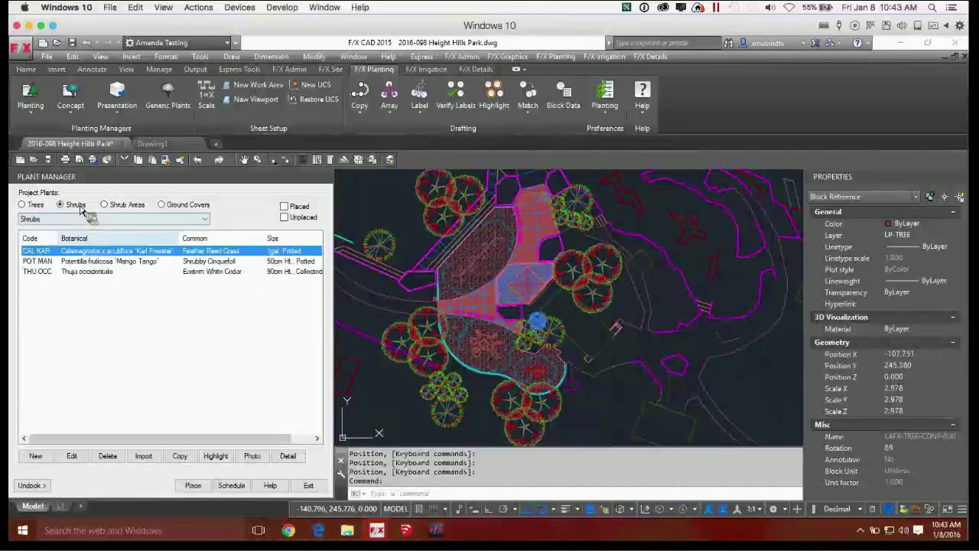
pyautogui.doubleClick(93, 261)
pyautogui.scroll(3, 493, 312)
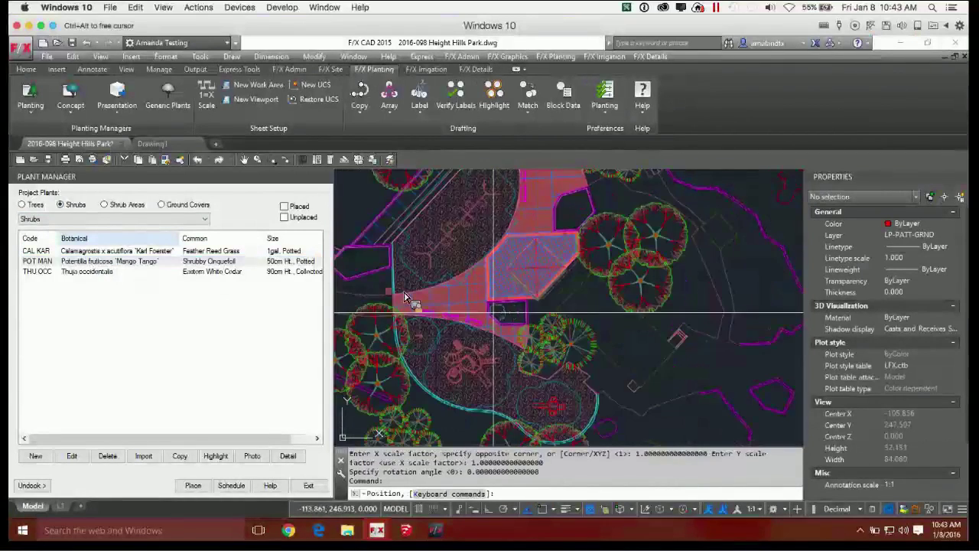
pyautogui.scroll(6, 493, 312)
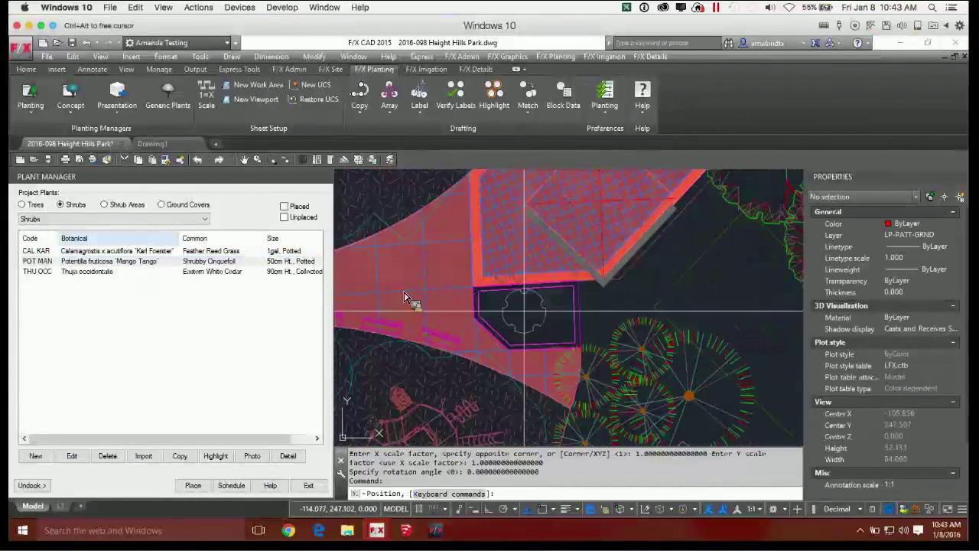
pyautogui.click(561, 299)
pyautogui.scroll(-2, 586, 277)
pyautogui.moveTo(589, 285); pyautogui.dragTo(540, 293, button='middle')
pyautogui.scroll(2, 540, 302)
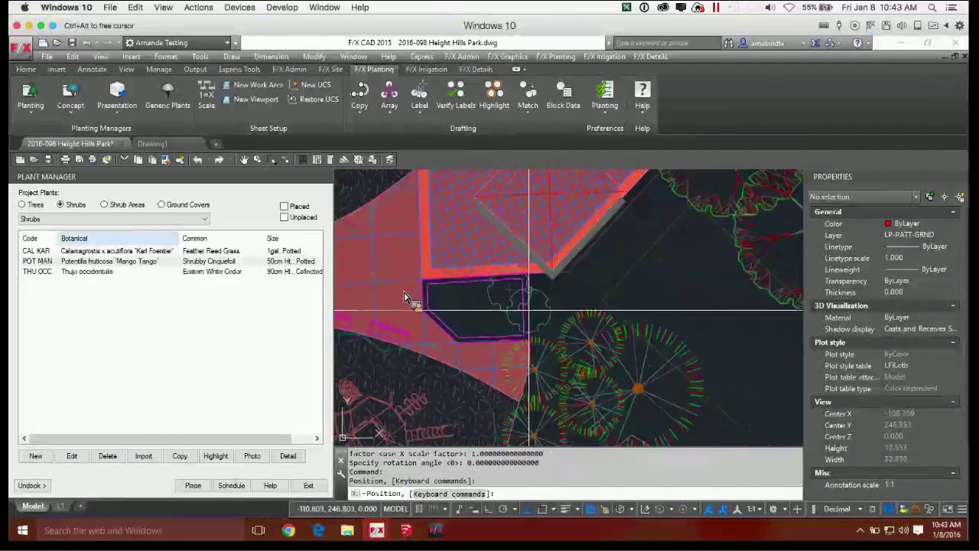
pyautogui.scroll(2, 531, 309)
pyautogui.press('Escape')
# Edit the placed Potentilla's plant info and set its symbol width to 1.2 m for all instances
pyautogui.click(566, 95)
pyautogui.press('Escape')
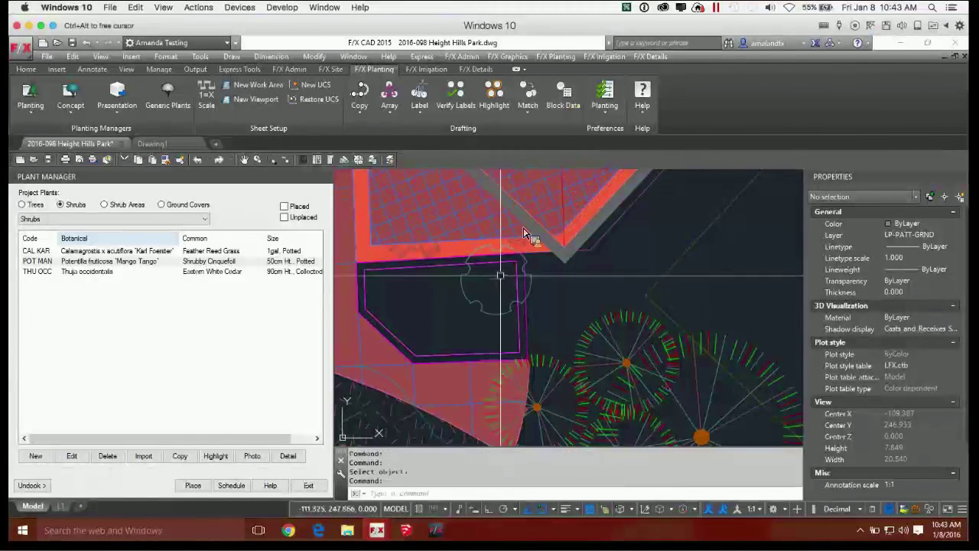
pyautogui.click(564, 92)
pyautogui.click(528, 277)
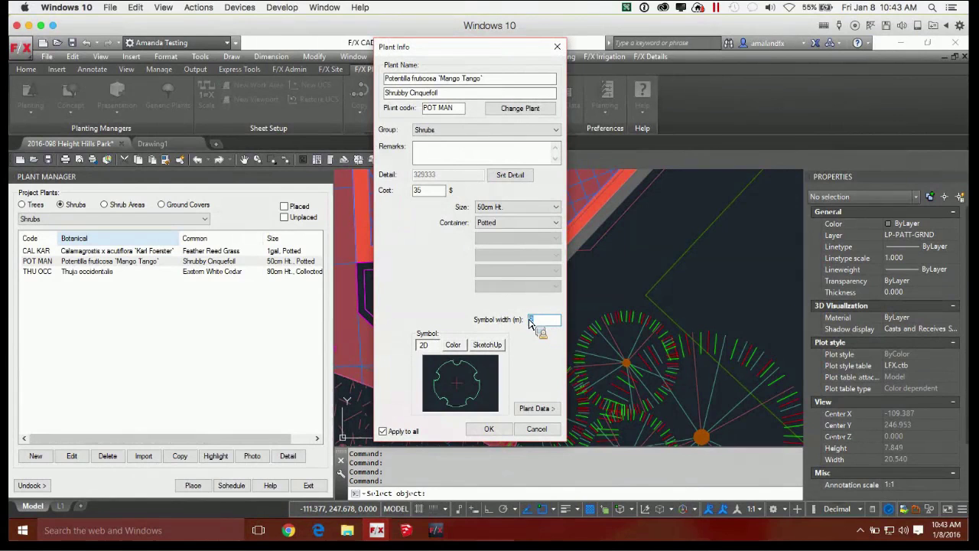
pyautogui.click(491, 429)
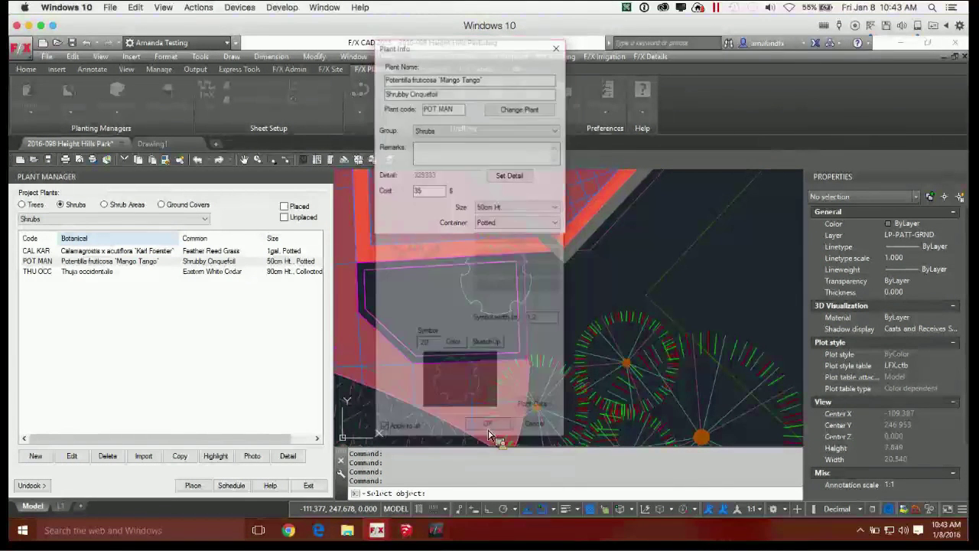
pyautogui.press('Return')
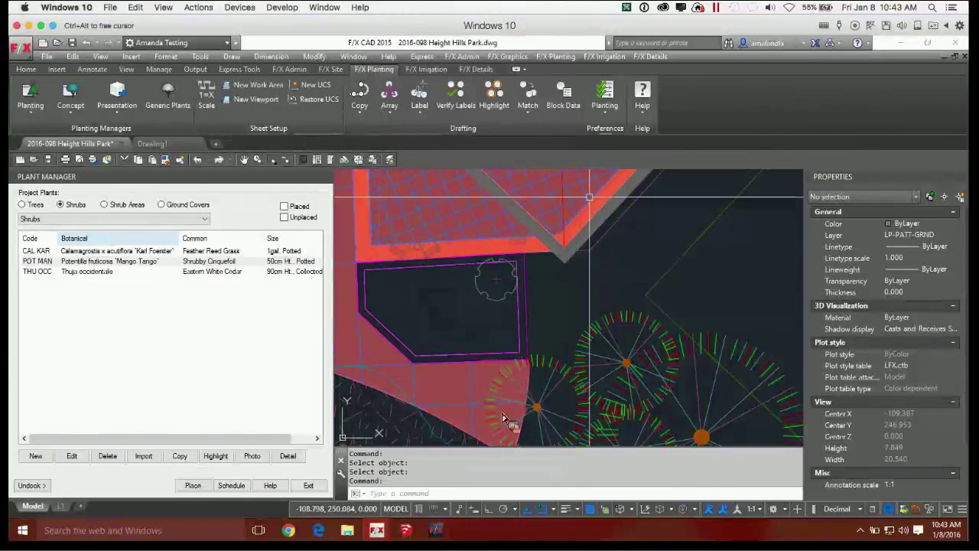
pyautogui.click(521, 113)
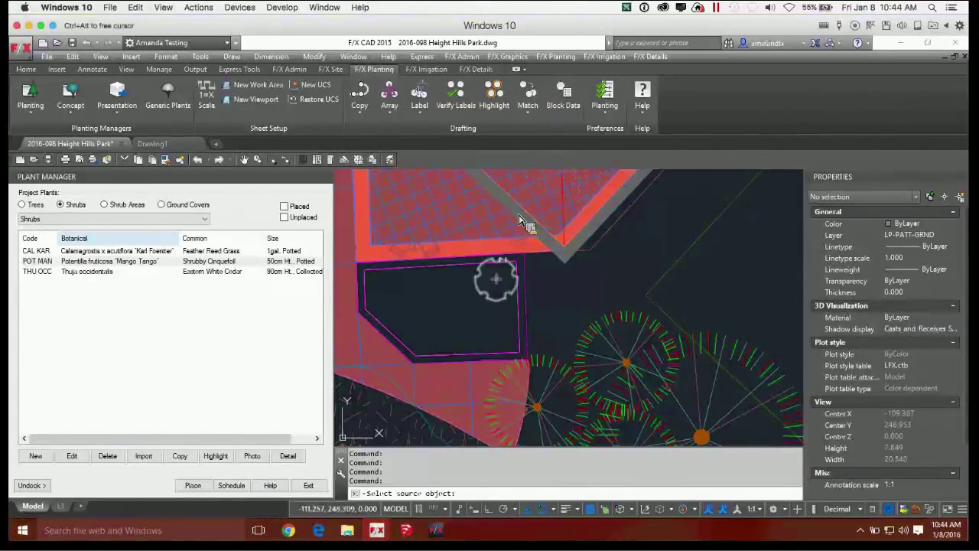
pyautogui.click(497, 281)
pyautogui.scroll(-2, 505, 289)
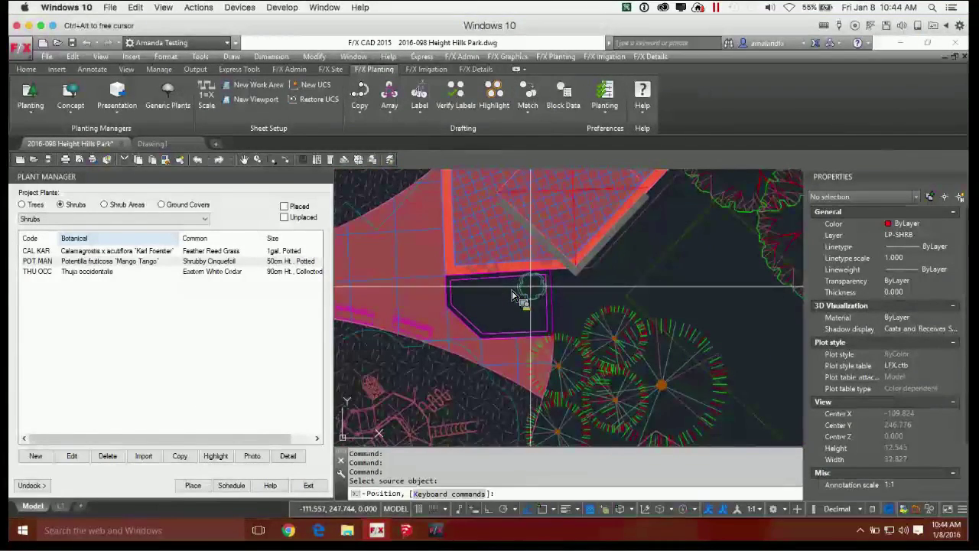
pyautogui.click(532, 287)
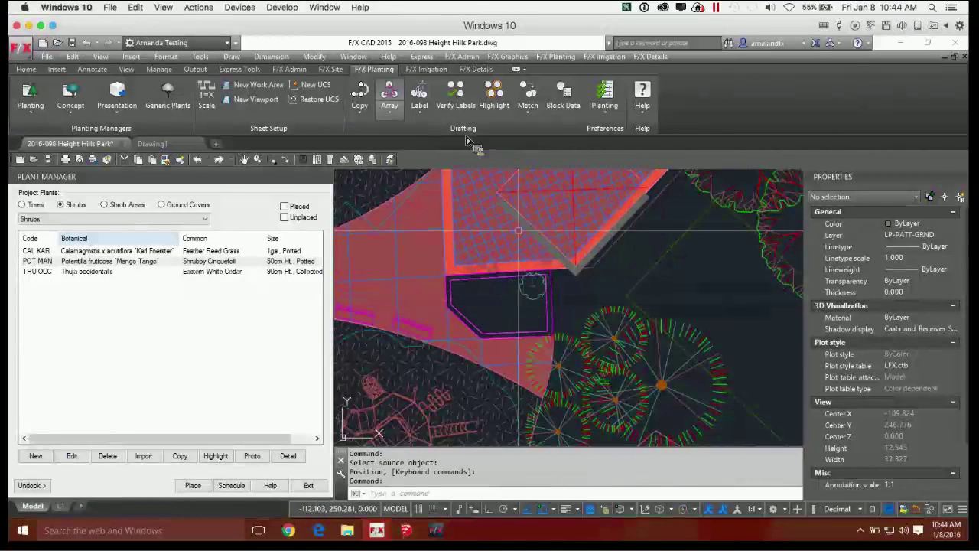
pyautogui.click(390, 107)
pyautogui.click(412, 134)
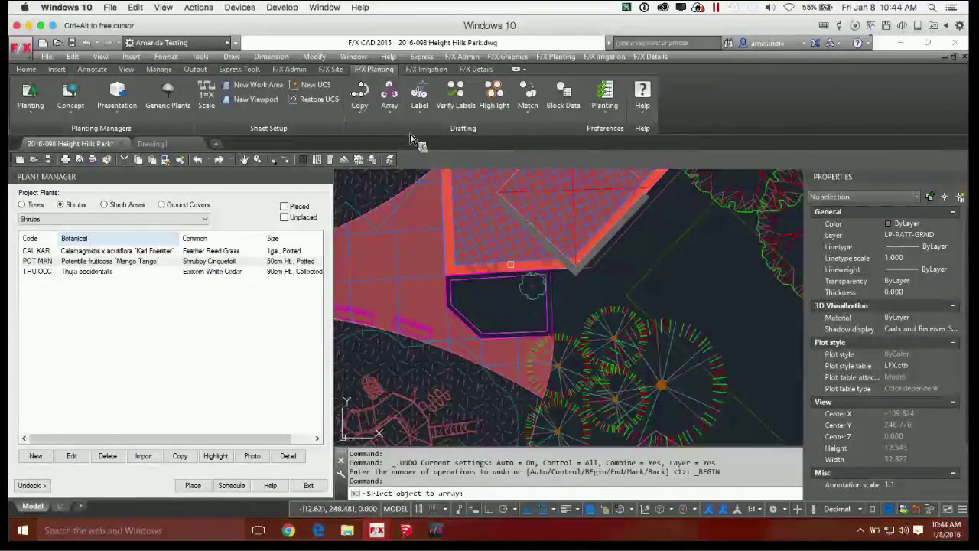
pyautogui.press('Escape')
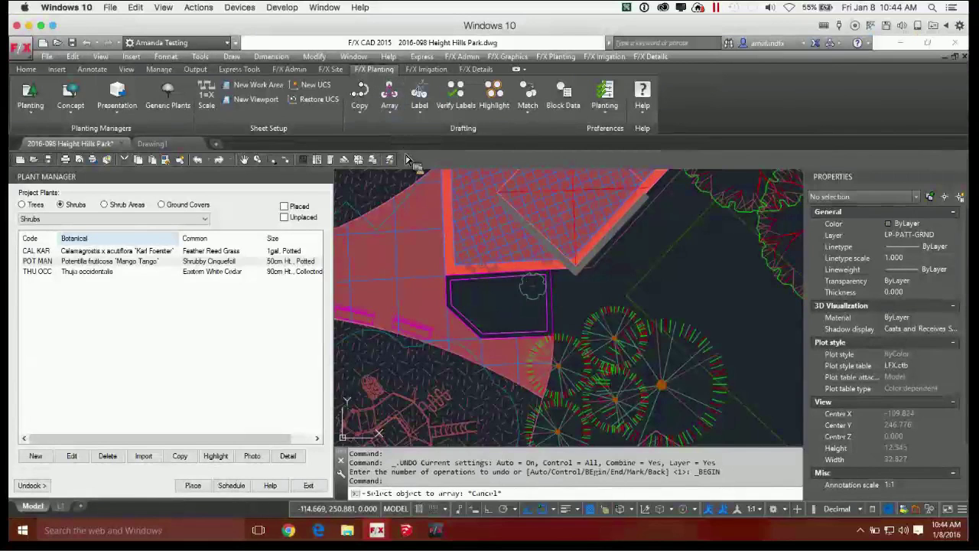
# Array the placed Potentilla across the planter beside the plaza at 1 m best-fit spacing, aligning the snap angle with the planter's edge
pyautogui.click(551, 312)
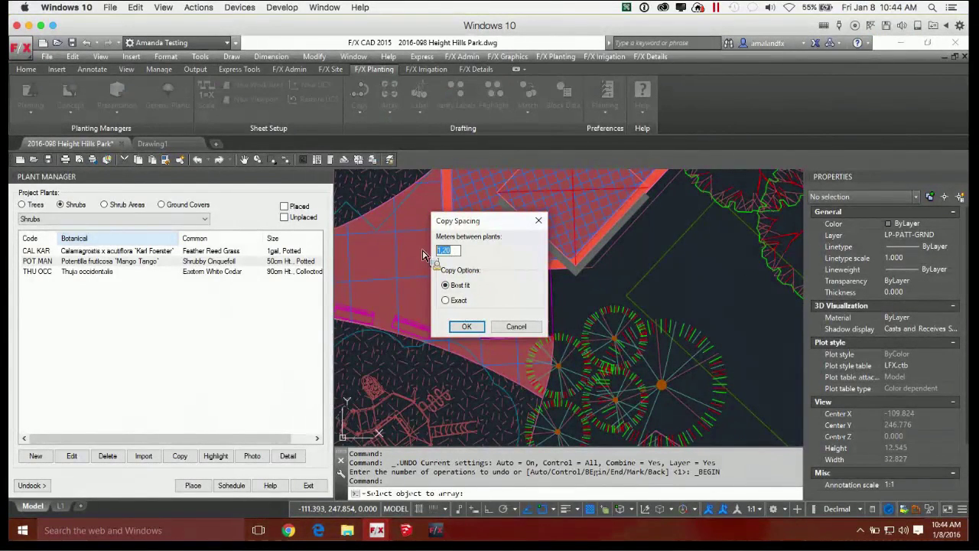
pyautogui.click(446, 301)
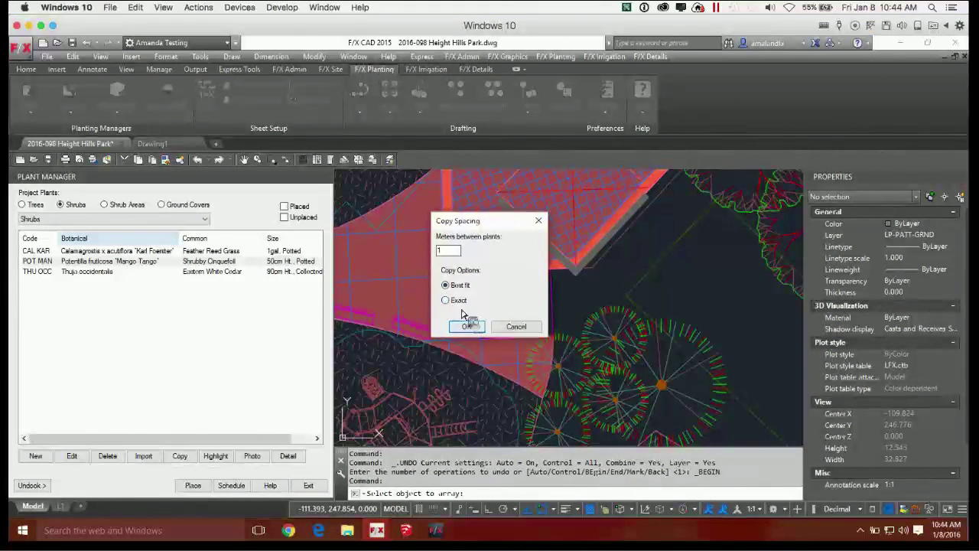
pyautogui.click(467, 326)
pyautogui.click(529, 288)
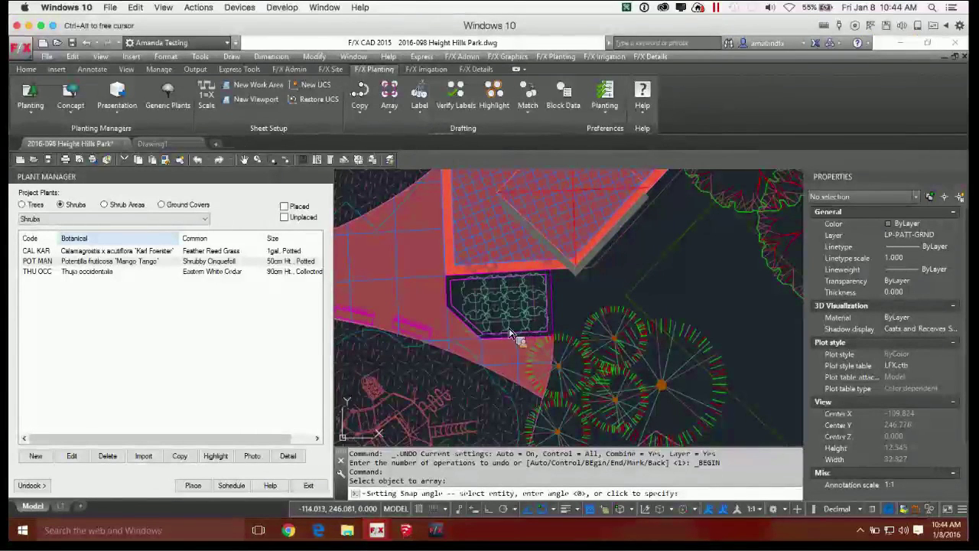
pyautogui.click(509, 330)
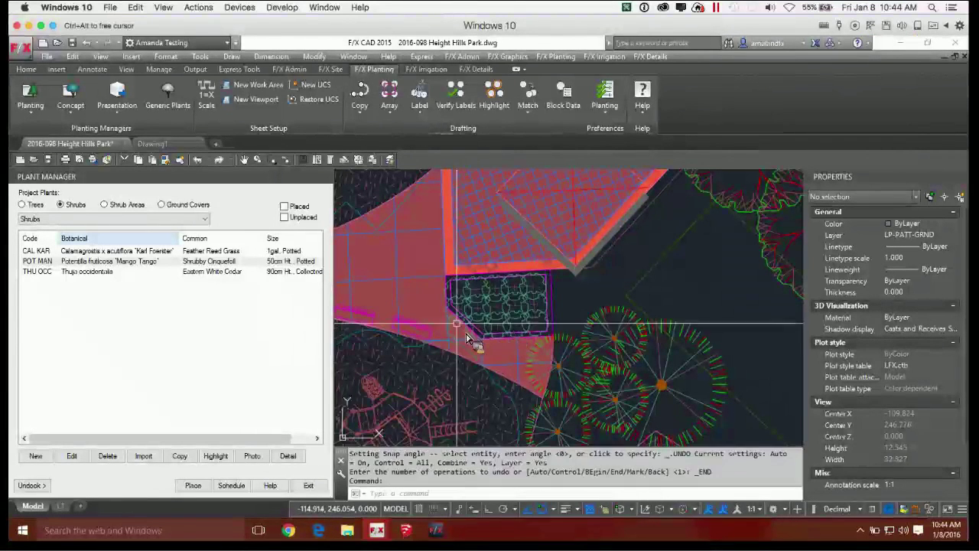
# Delete the one arrayed Potentilla that falls outside the planter's angled southwest corner
pyautogui.click(466, 330)
pyautogui.press('Escape')
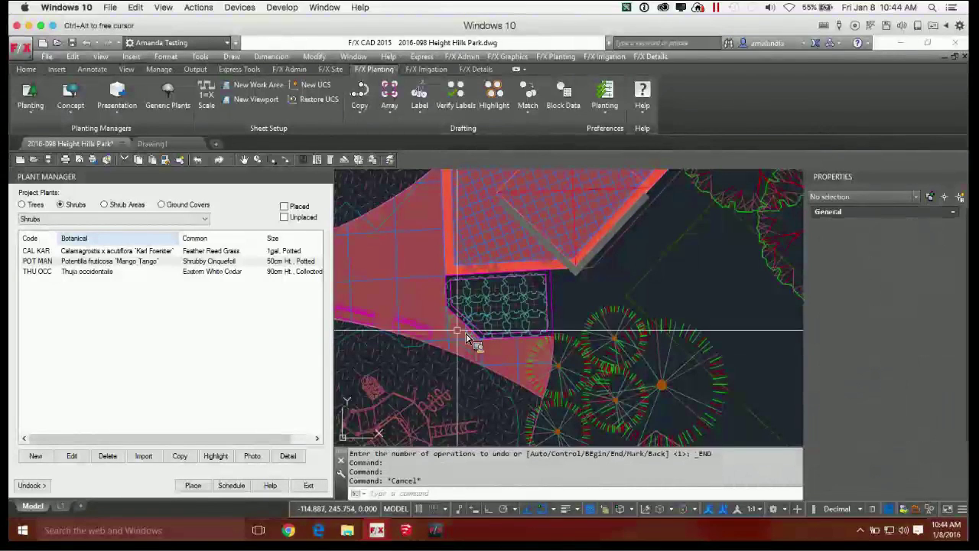
pyautogui.press('Delete')
# Place one Calamagrostis x acutiflora 'Karl Foerster' just outside the curved curb south of the playground
pyautogui.scroll(-4, 545, 311)
pyautogui.moveTo(545, 310); pyautogui.dragTo(648, 278, button='middle')
pyautogui.moveTo(668, 367); pyautogui.dragTo(627, 319, button='middle')
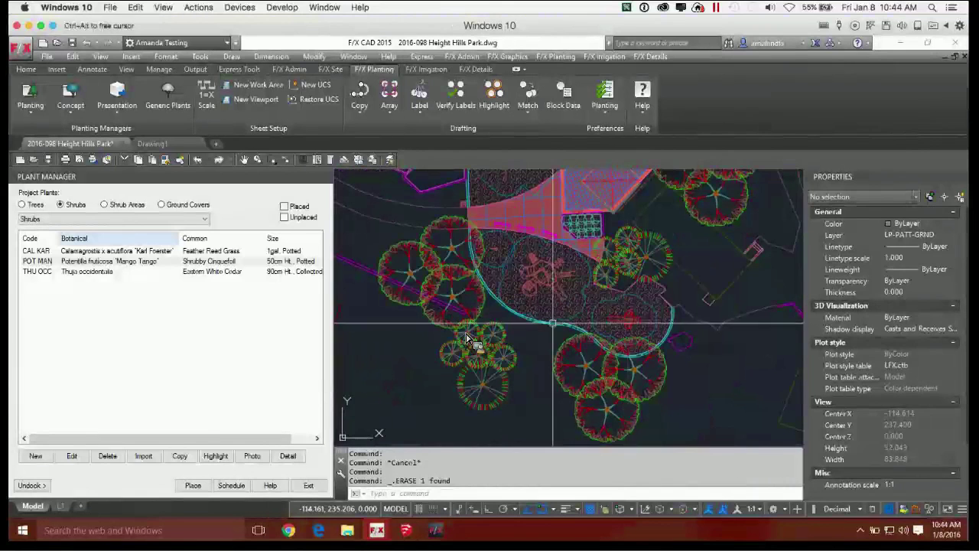
pyautogui.doubleClick(54, 252)
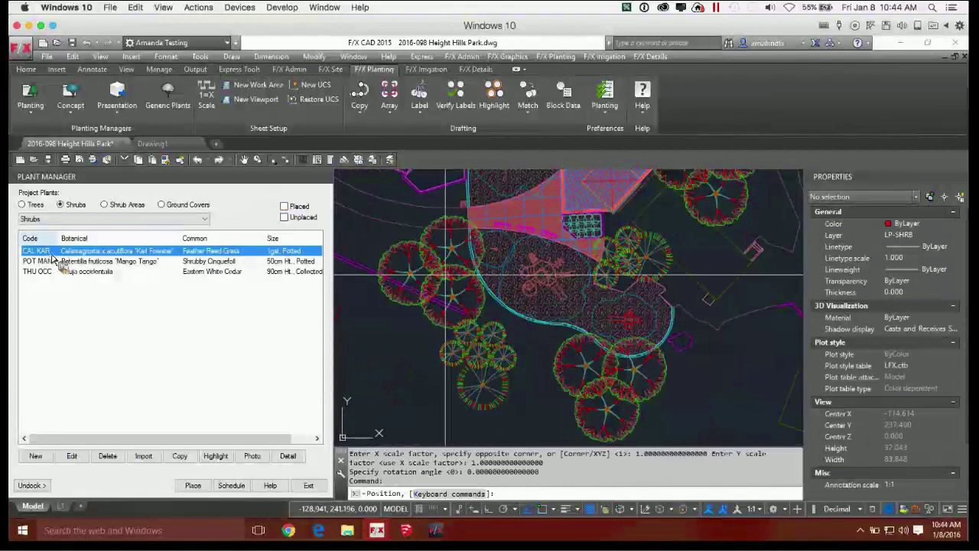
pyautogui.scroll(5, 441, 352)
pyautogui.click(565, 344)
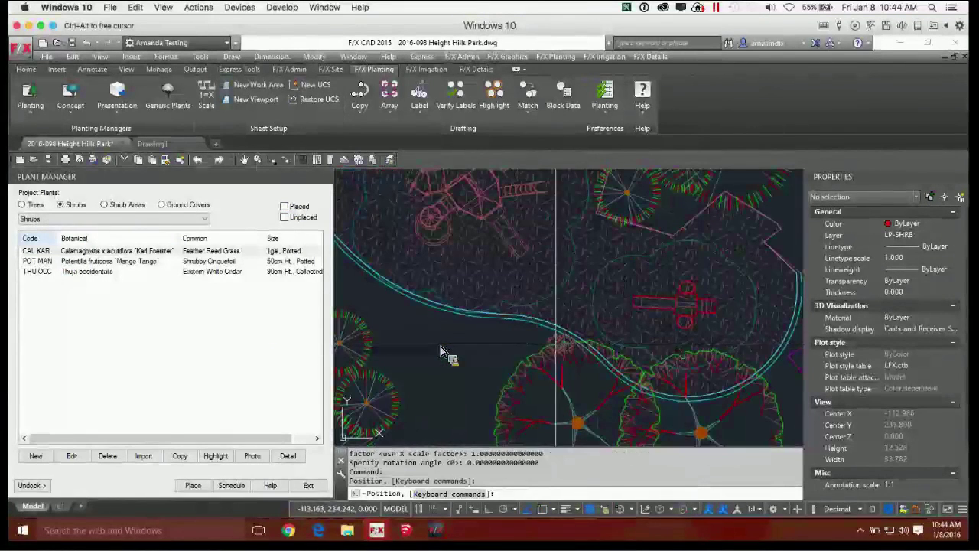
pyautogui.press('Return')
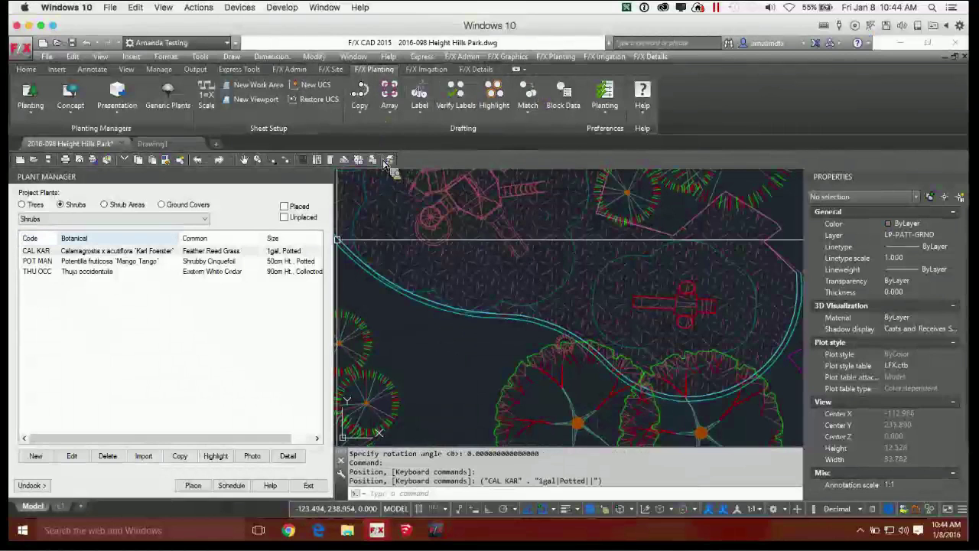
# View the placement keyboard commands and add a second Feather Reed Grass beside the first as a line-copy start with 0.8 m best-fit spacing
pyautogui.doubleClick(70, 254)
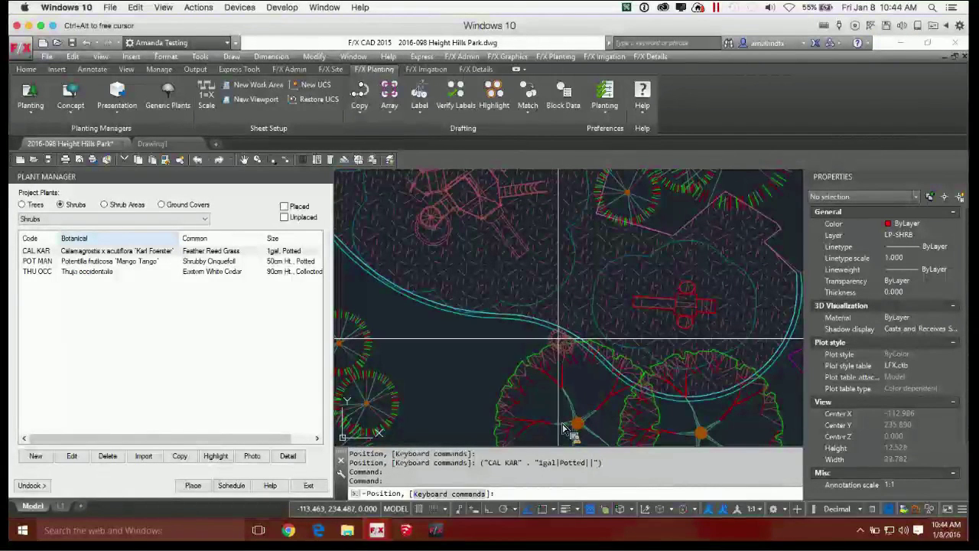
pyautogui.press('k')
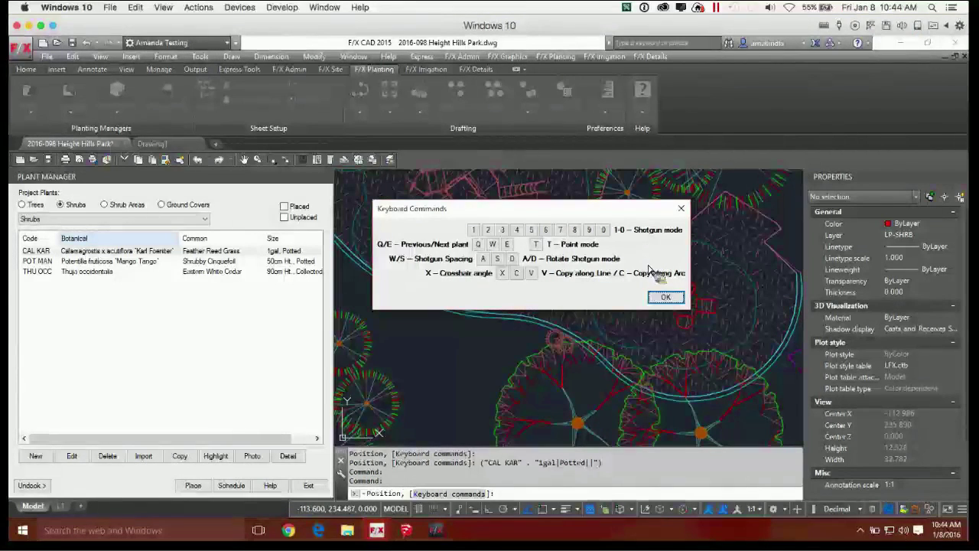
pyautogui.click(665, 297)
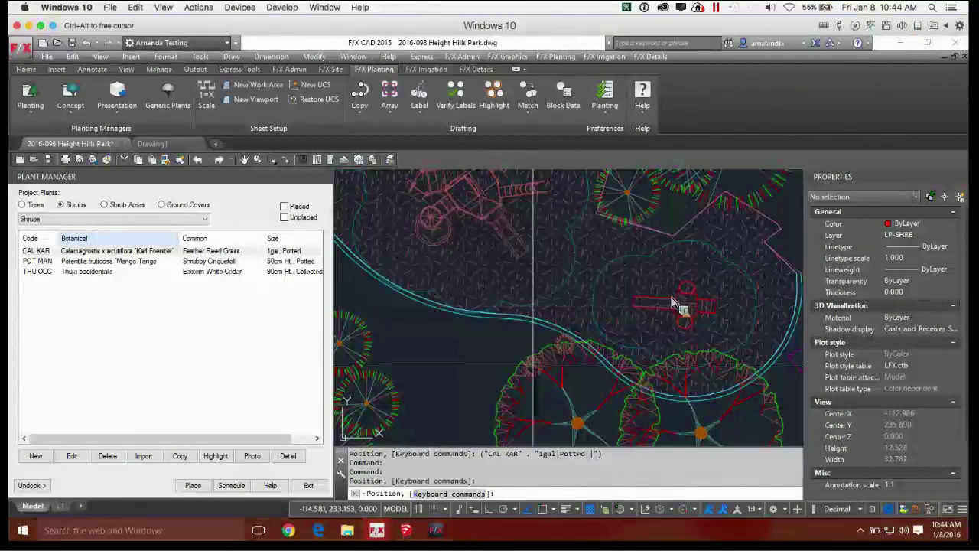
pyautogui.click(563, 354)
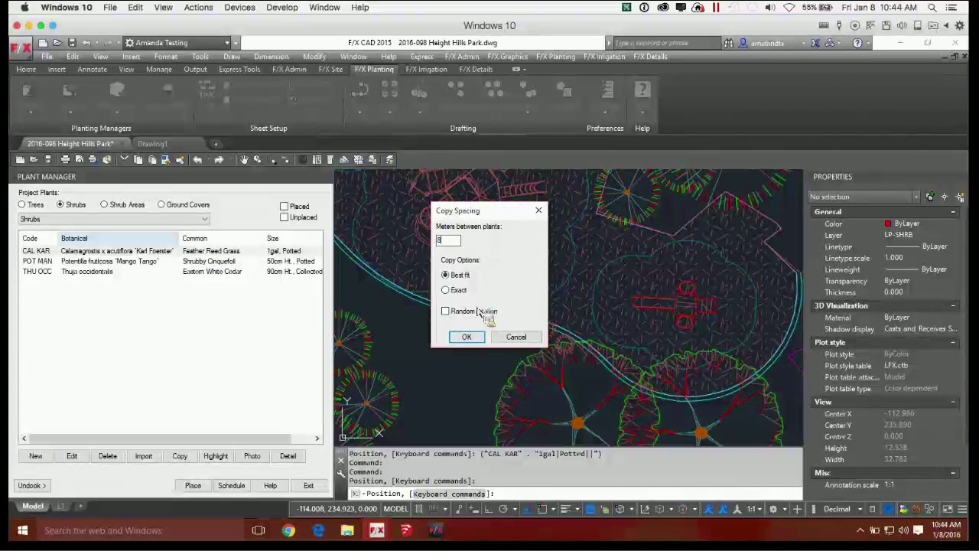
pyautogui.click(468, 337)
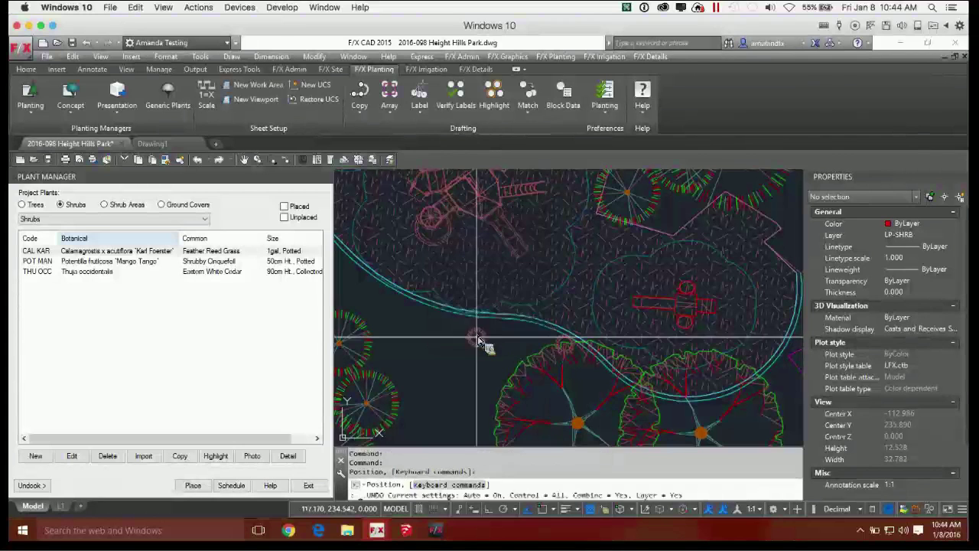
pyautogui.click(539, 335)
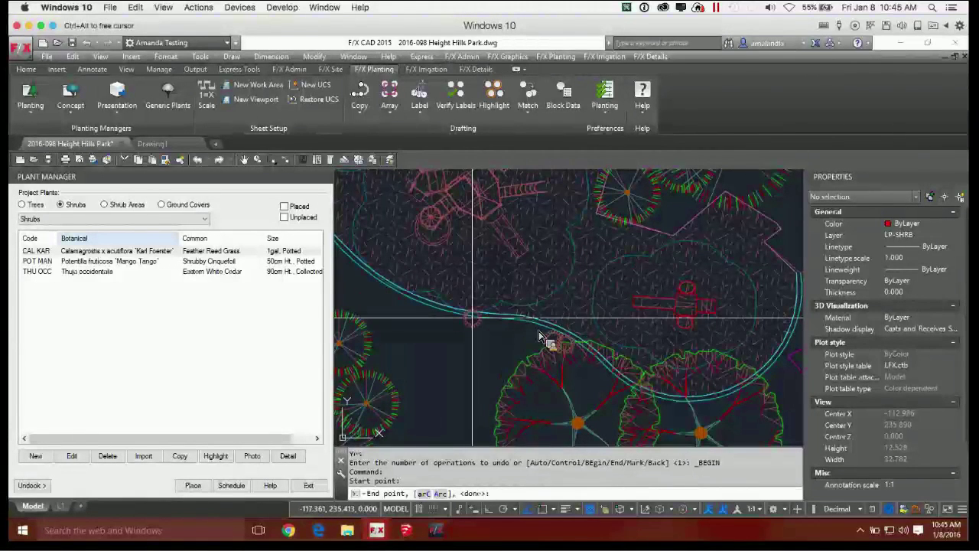
pyautogui.press('Return')
# Copy the second Feather Reed Grass westward in an arc along the outside of the playground's southern curb at 0.8 m best-fit spacing
pyautogui.click(359, 107)
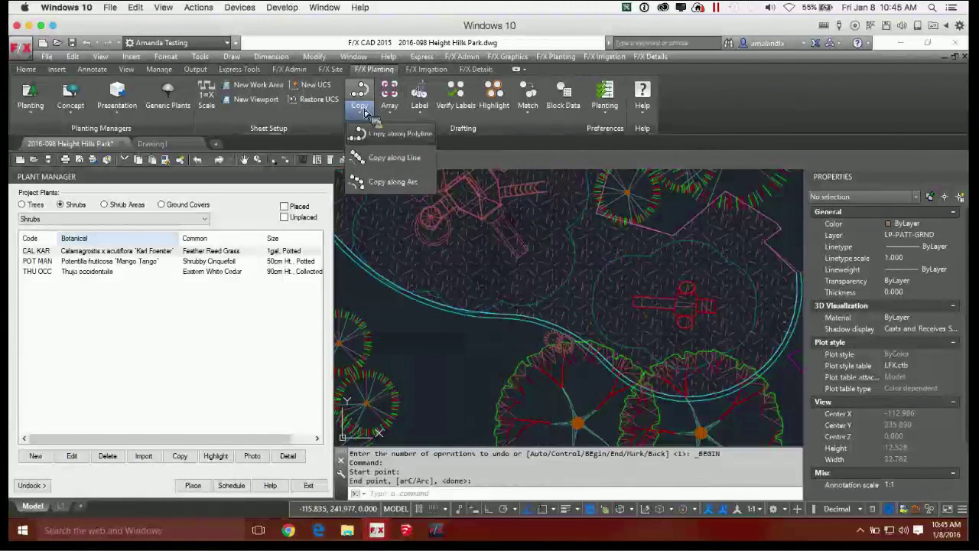
pyautogui.click(377, 158)
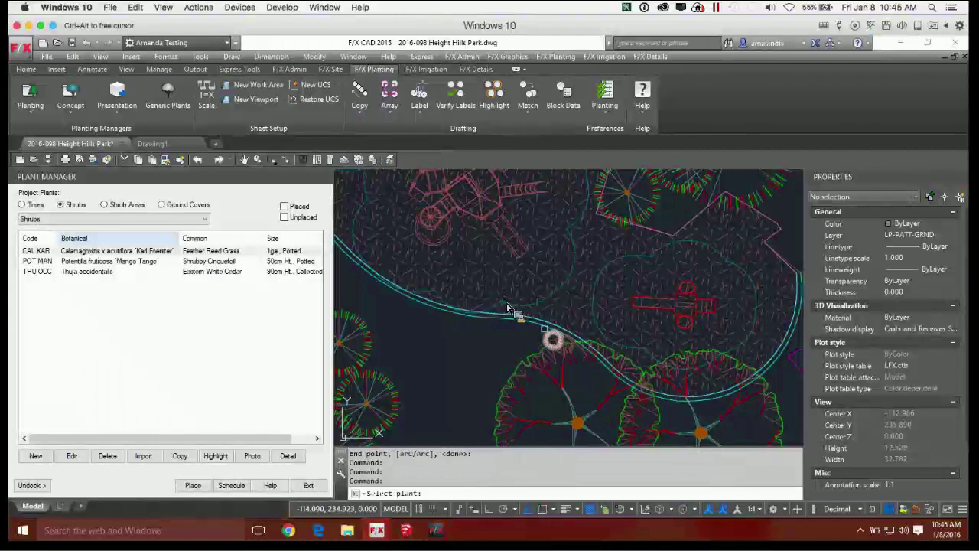
pyautogui.click(553, 339)
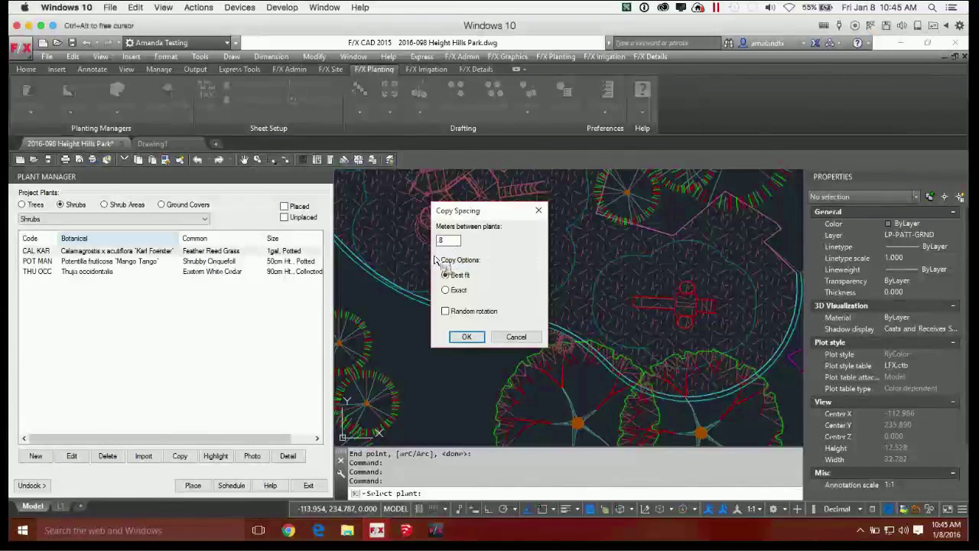
pyautogui.click(468, 337)
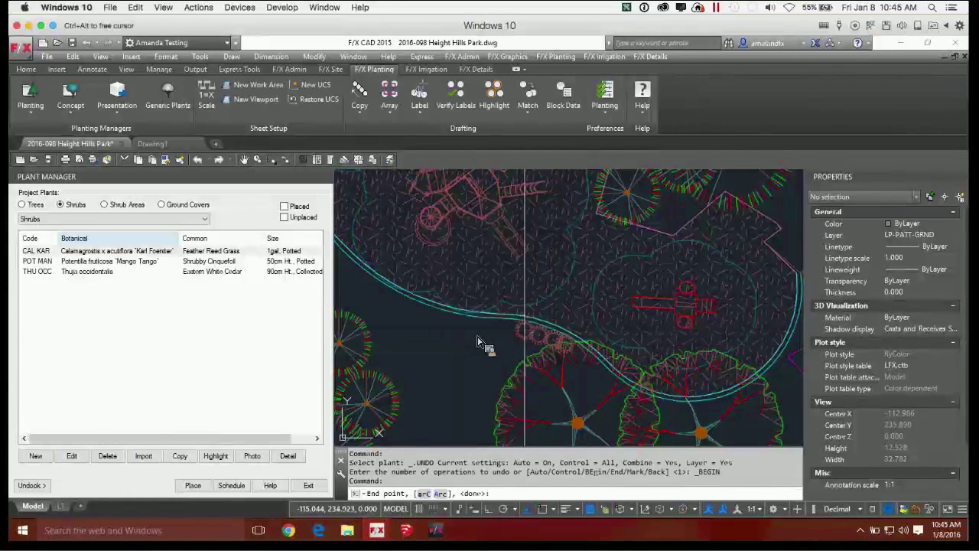
pyautogui.write('c')
pyautogui.press('Return')
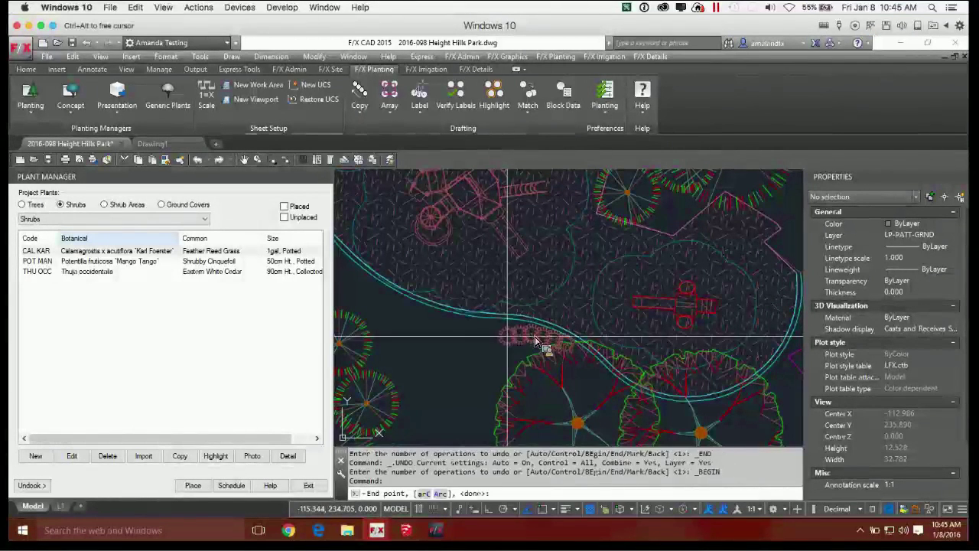
pyautogui.click(503, 333)
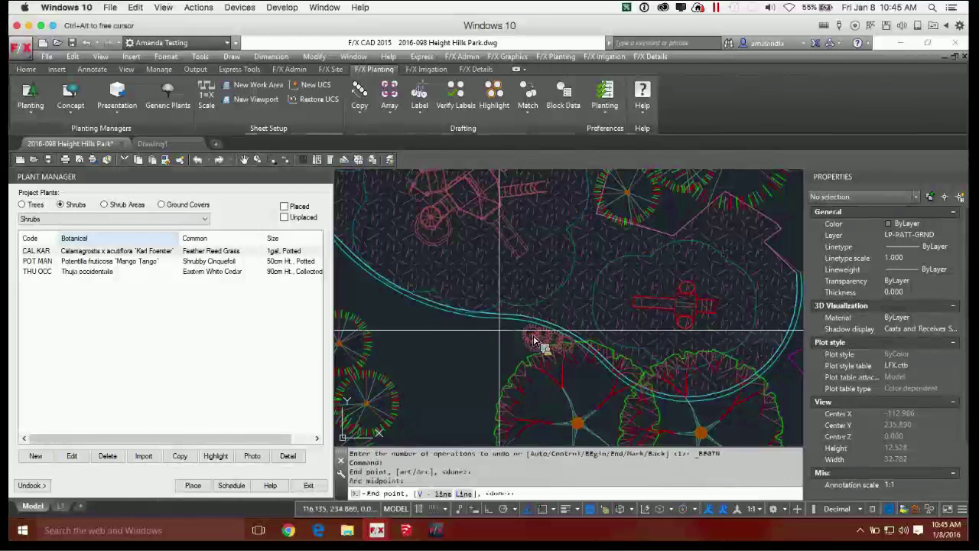
pyautogui.click(459, 326)
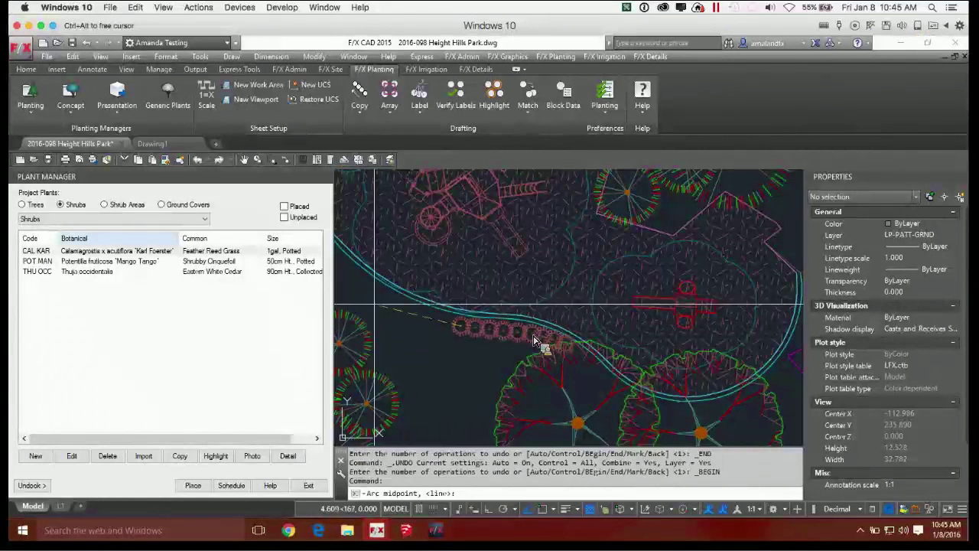
# Extend the Feather Reed Grass row northwest along the curb with an arc and line segments, ending beside the deciduous trees west of the playground
pyautogui.click(381, 297)
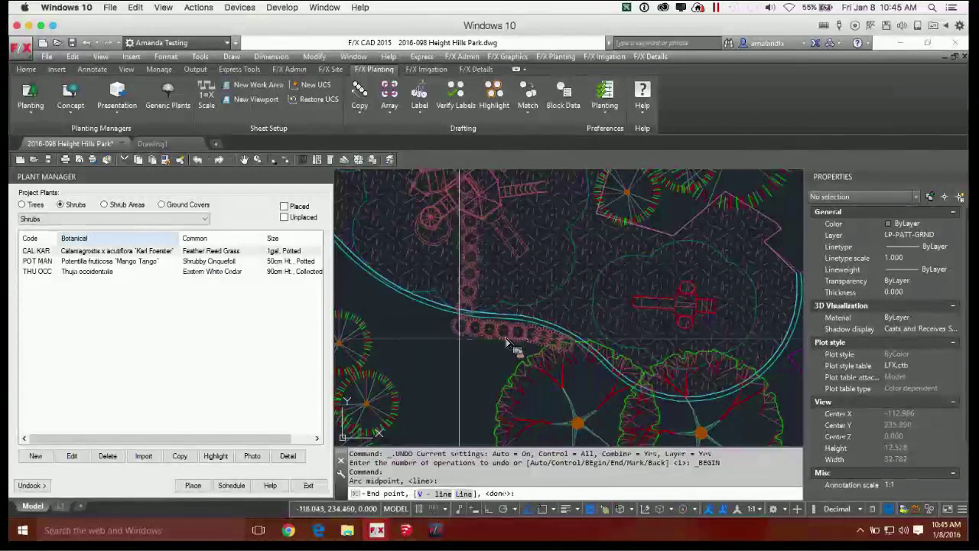
pyautogui.write('v')
pyautogui.press('Return')
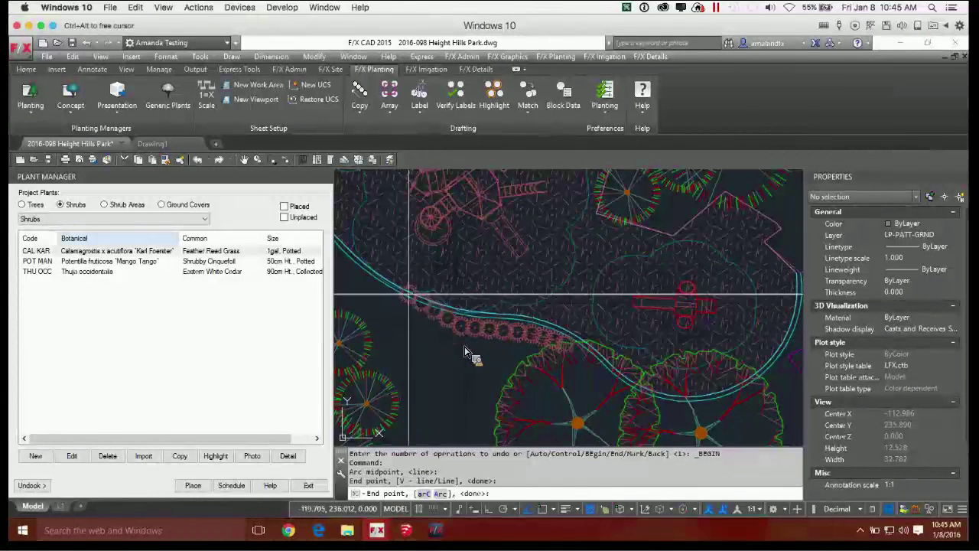
pyautogui.click(397, 304)
pyautogui.moveTo(390, 217); pyautogui.dragTo(480, 261, button='middle')
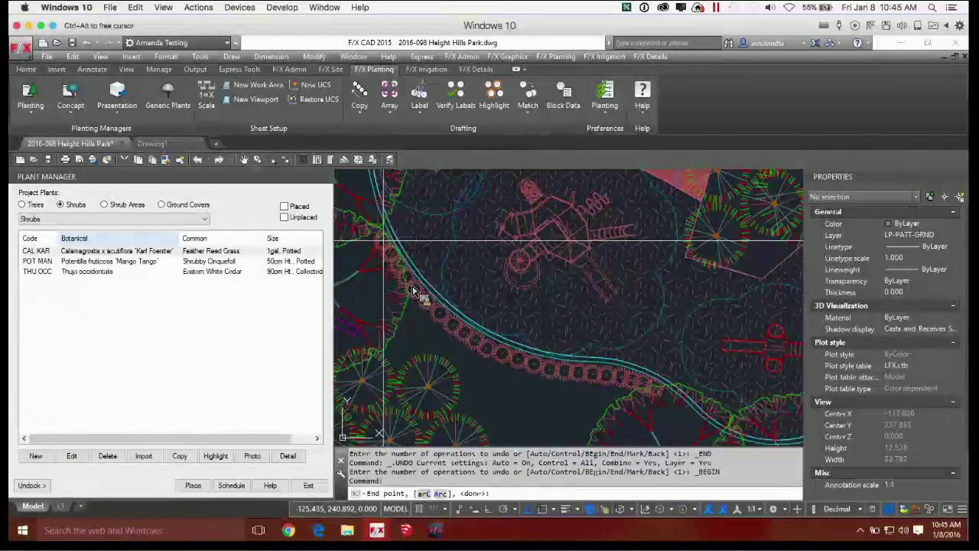
pyautogui.scroll(-3, 425, 256)
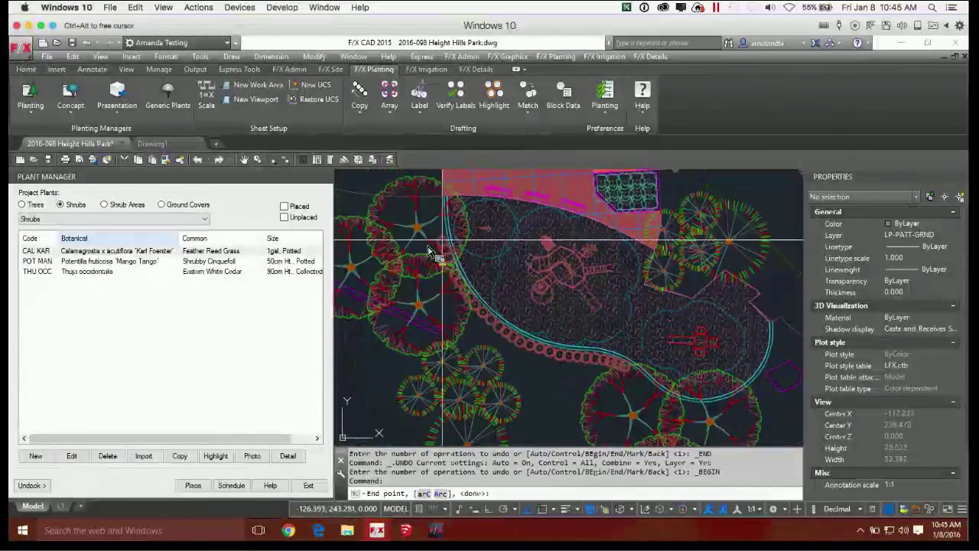
pyautogui.click(448, 244)
pyautogui.scroll(-2, 562, 267)
pyautogui.moveTo(589, 279)
pyautogui.mouseDown(button='middle')
pyautogui.moveTo(533, 295)
pyautogui.moveTo(541, 298)
pyautogui.mouseUp(button='middle')
pyautogui.press('Return')
# Switch to layout L1 and activate the model space inside its plan viewport
pyautogui.scroll(-2, 561, 312)
pyautogui.moveTo(627, 305)
pyautogui.mouseDown(button='middle')
pyautogui.moveTo(610, 309)
pyautogui.moveTo(601, 371)
pyautogui.mouseUp(button='middle')
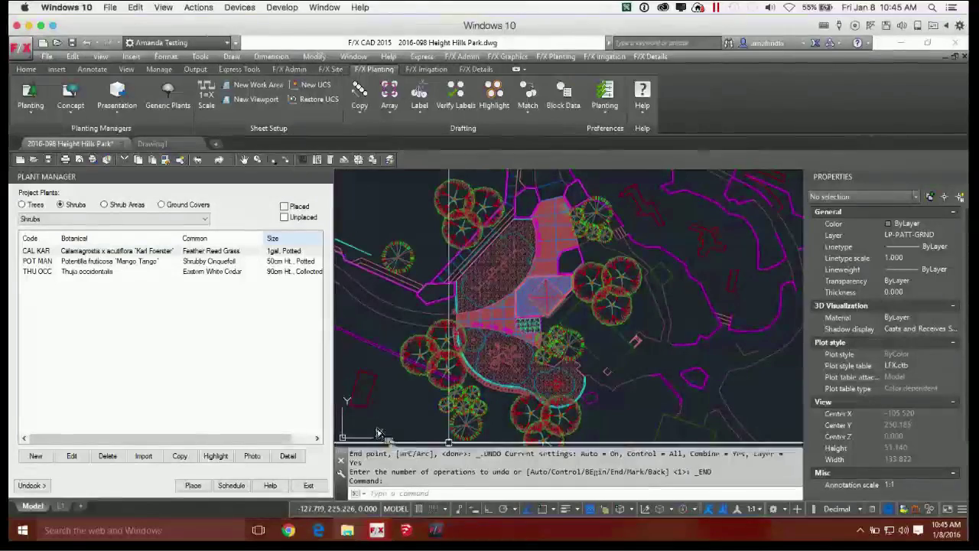
pyautogui.click(60, 506)
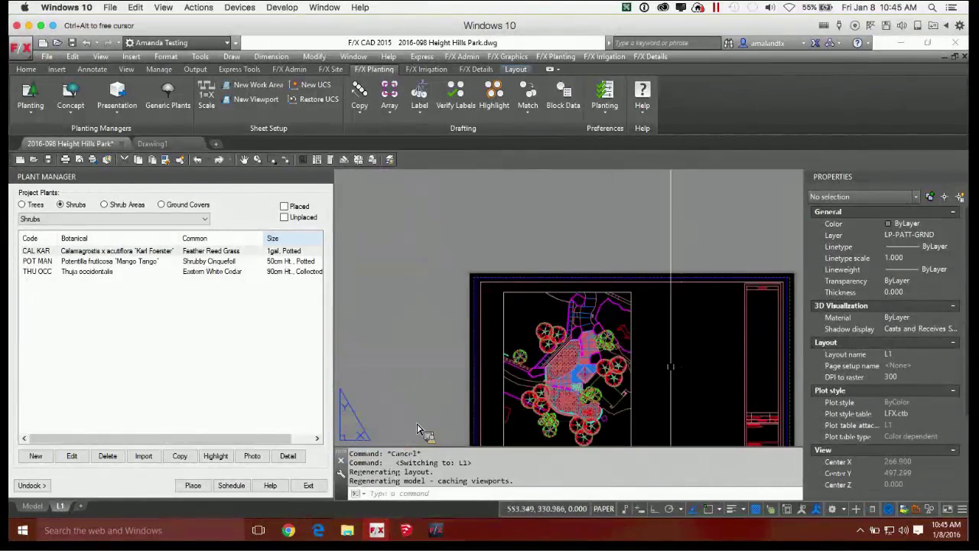
pyautogui.moveTo(587, 289); pyautogui.dragTo(550, 276, button='middle')
pyautogui.scroll(-2, 551, 277)
pyautogui.scroll(4, 509, 261)
pyautogui.doubleClick(550, 271)
# Add a single plant label to a conifer in the cluster east of the northern walkway, placing it just outside the viewport's east edge
pyautogui.click(420, 107)
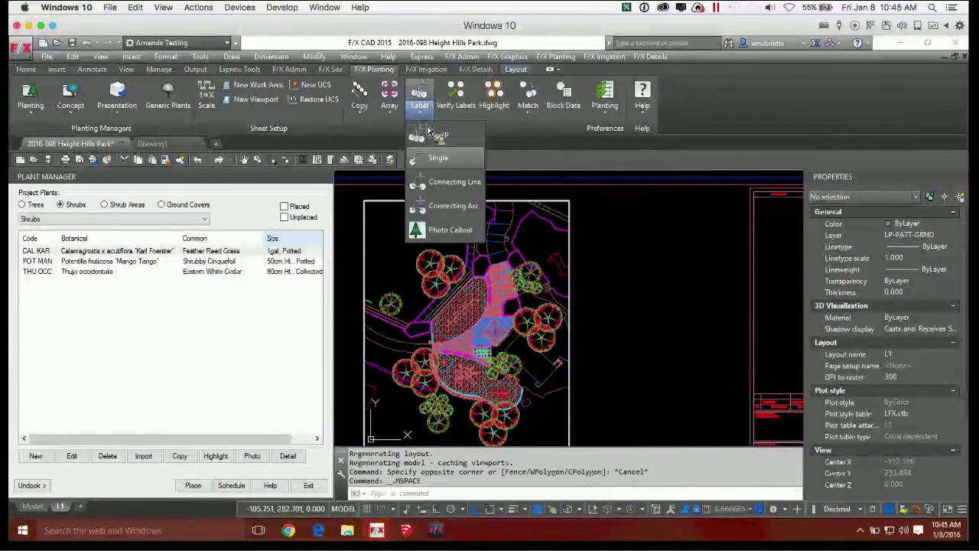
pyautogui.click(438, 161)
pyautogui.click(531, 274)
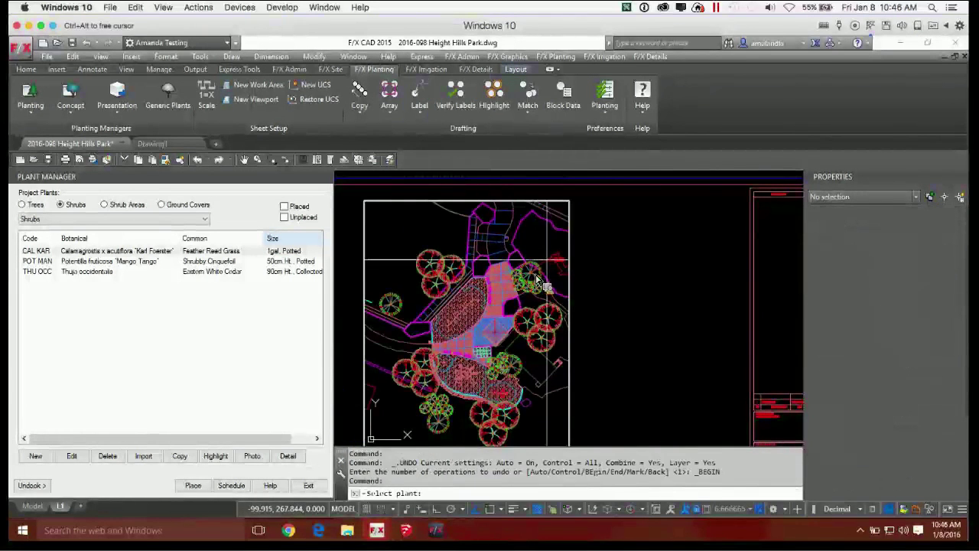
pyautogui.click(554, 268)
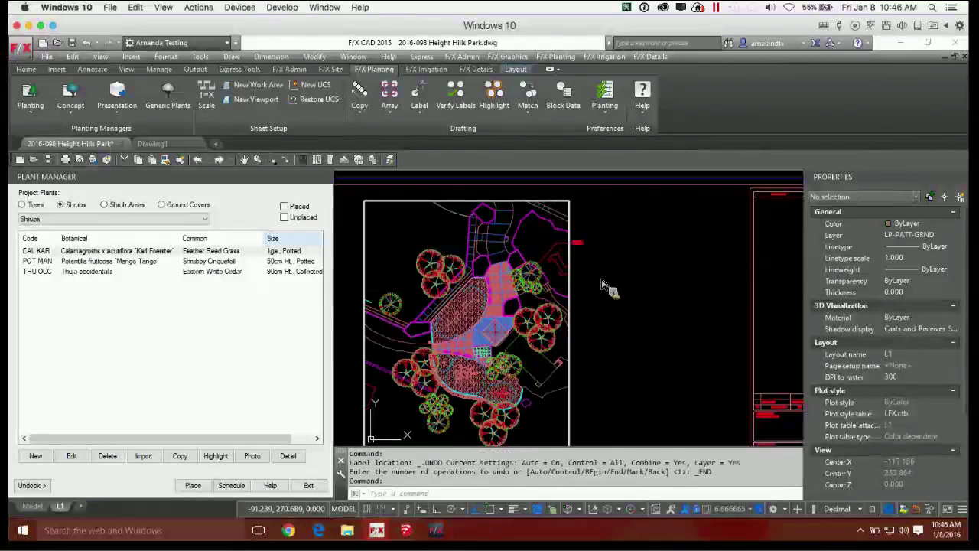
pyautogui.doubleClick(629, 283)
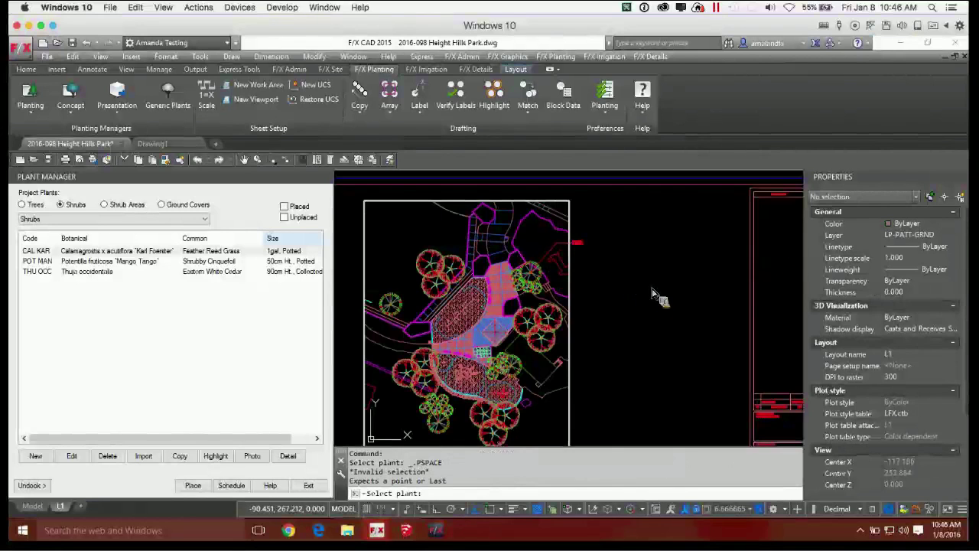
pyautogui.press('Escape')
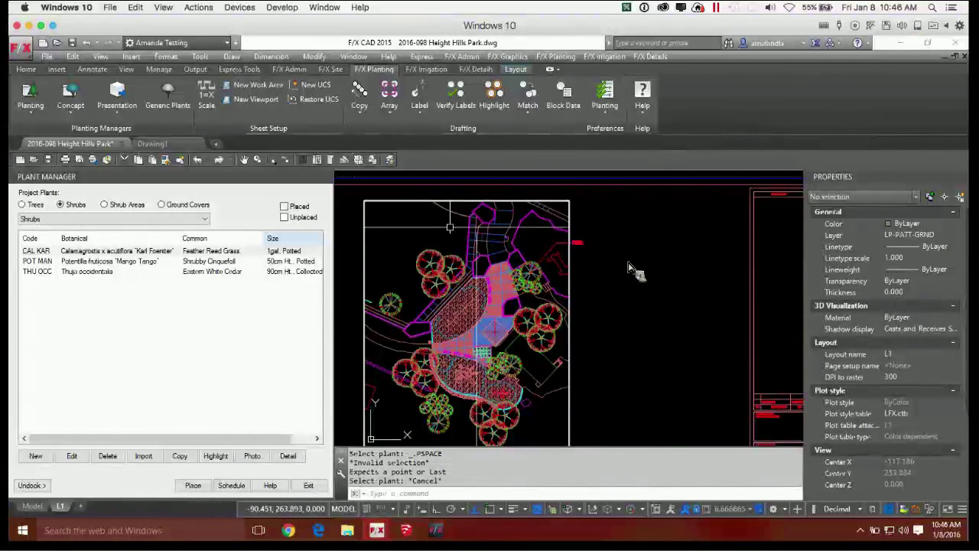
# Return to paper space, generate a plant schedule as drawing output with the existing options, and place it at the viewport's east edge
pyautogui.press('Escape')
pyautogui.doubleClick(657, 306)
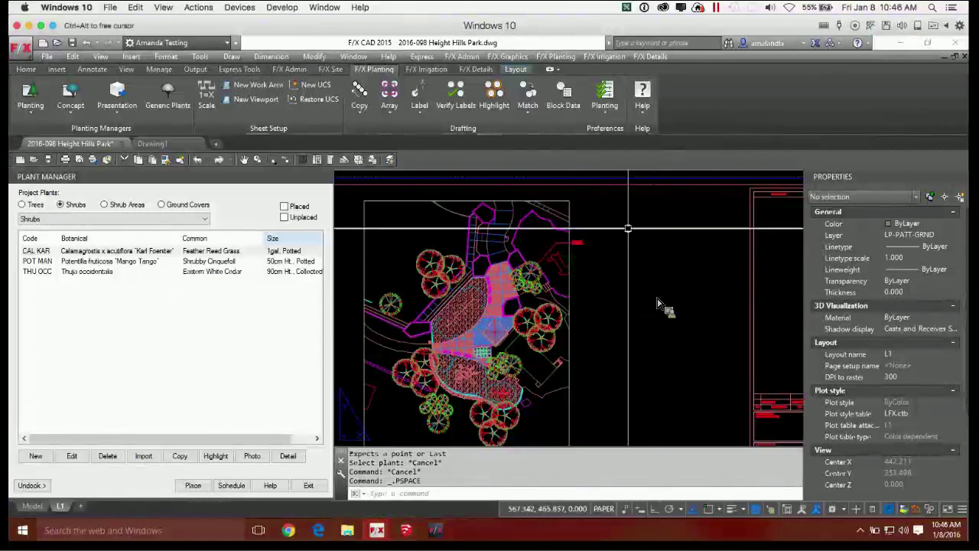
pyautogui.click(31, 113)
pyautogui.click(54, 157)
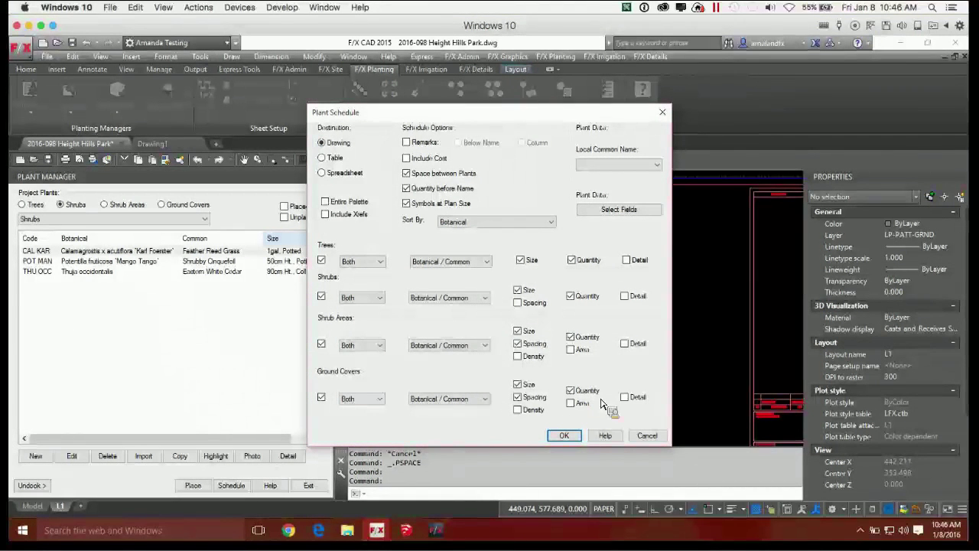
pyautogui.click(564, 435)
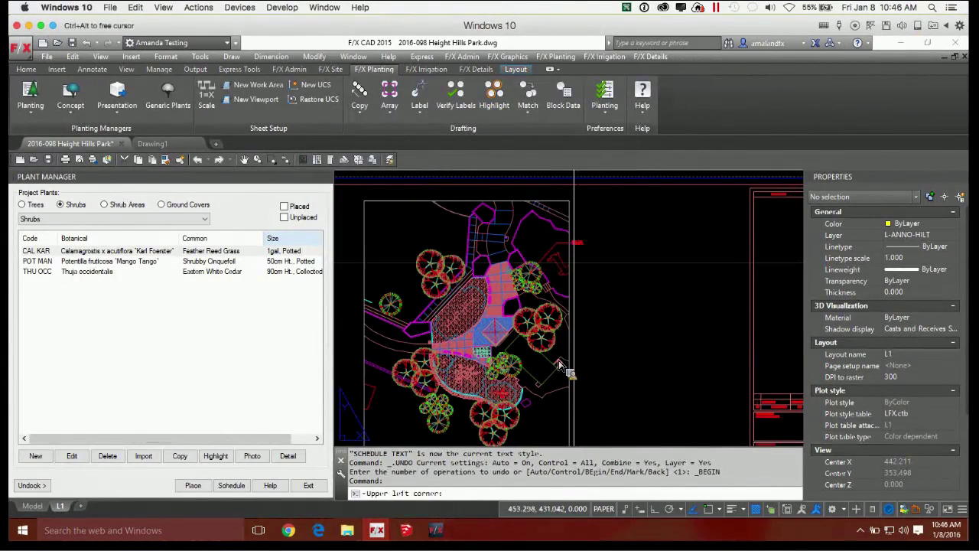
pyautogui.click(575, 265)
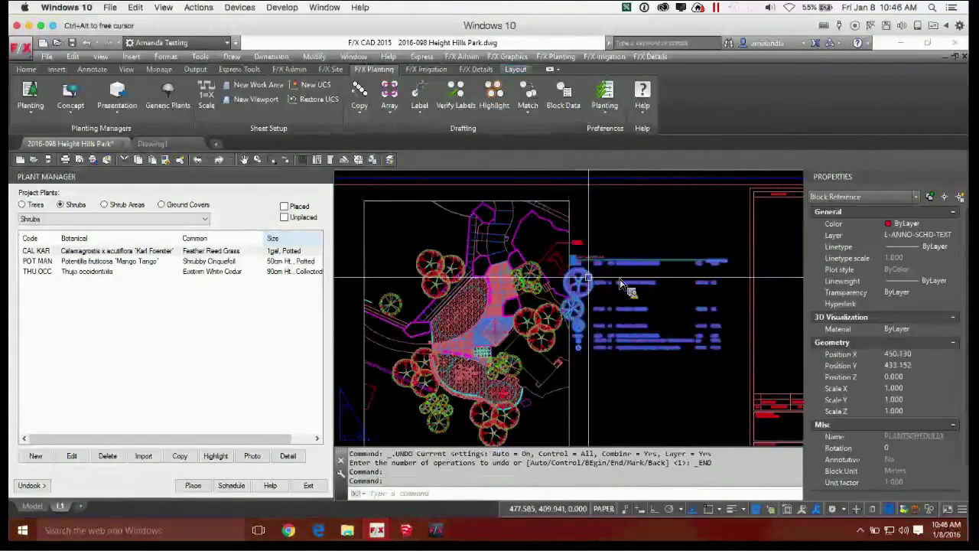
# Shift the plant schedule about 21 units east so it sits clear of the viewport
pyautogui.scroll(3, 573, 262)
pyautogui.click(606, 255)
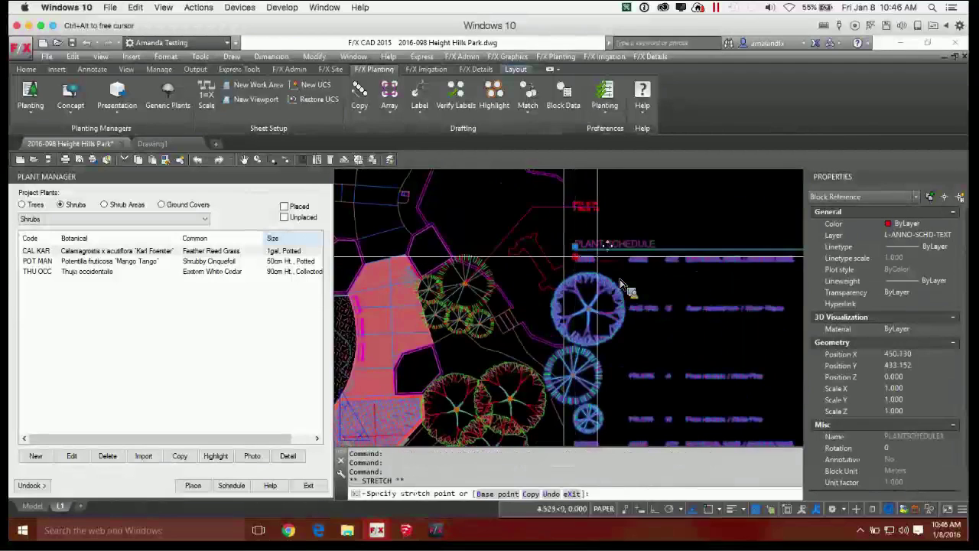
pyautogui.scroll(-5, 607, 254)
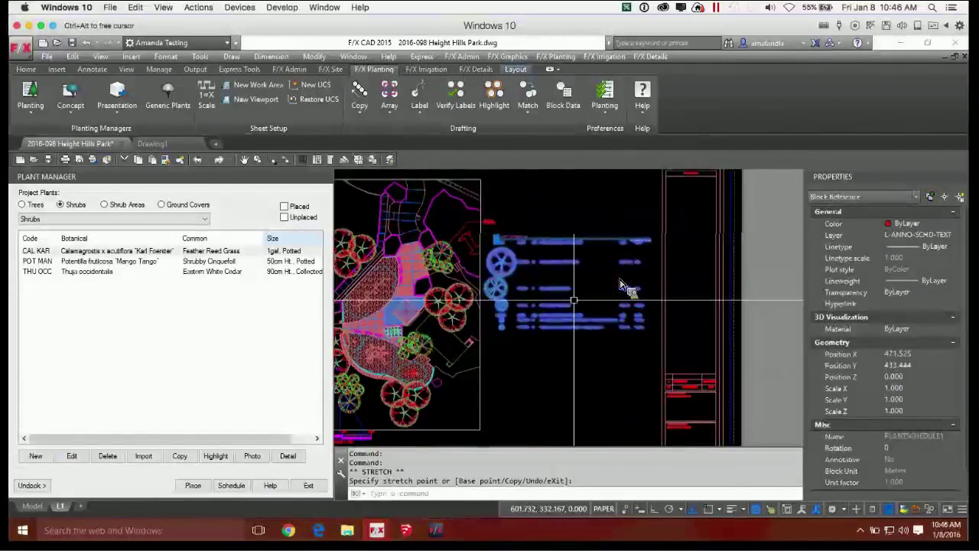
pyautogui.press('Escape')
# Examine the placed plant schedule's symbols, text rows and alignment beside the plan viewport
pyautogui.moveTo(570, 303); pyautogui.dragTo(620, 286, button='middle')
pyautogui.scroll(-2, 621, 285)
pyautogui.scroll(6, 621, 285)
pyautogui.scroll(-3, 686, 316)
pyautogui.moveTo(648, 314); pyautogui.dragTo(642, 358, button='middle')
pyautogui.scroll(2, 662, 269)
pyautogui.scroll(-2, 513, 283)
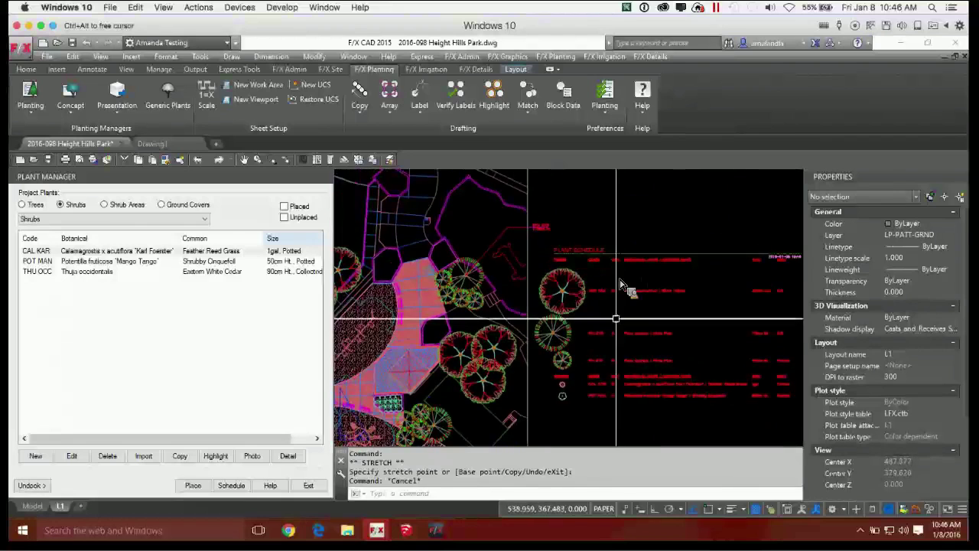
# Review the planting preferences, including the access to schedule defaults, without changing them
pyautogui.click(605, 96)
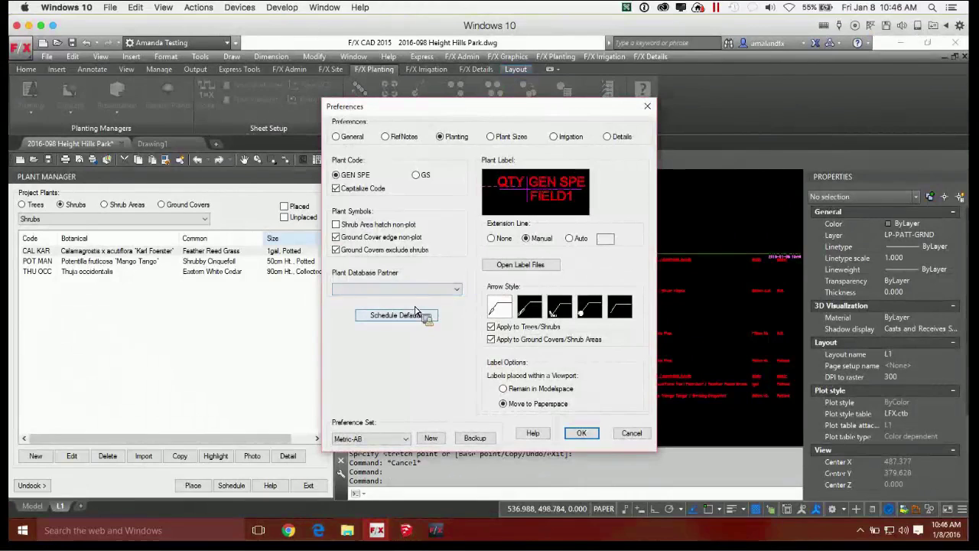
pyautogui.click(647, 106)
pyautogui.scroll(-3, 665, 247)
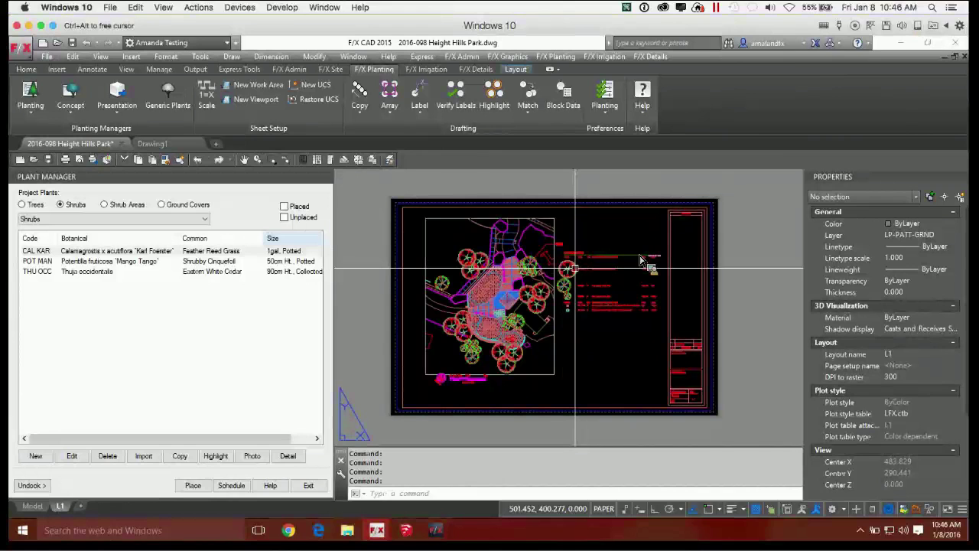
# Inside the plan viewport, edit the block data of a Silver Maple west of the playground, adding the remark "8' Branch Ht. Min.", and return to paper space
pyautogui.doubleClick(524, 362)
pyautogui.click(564, 100)
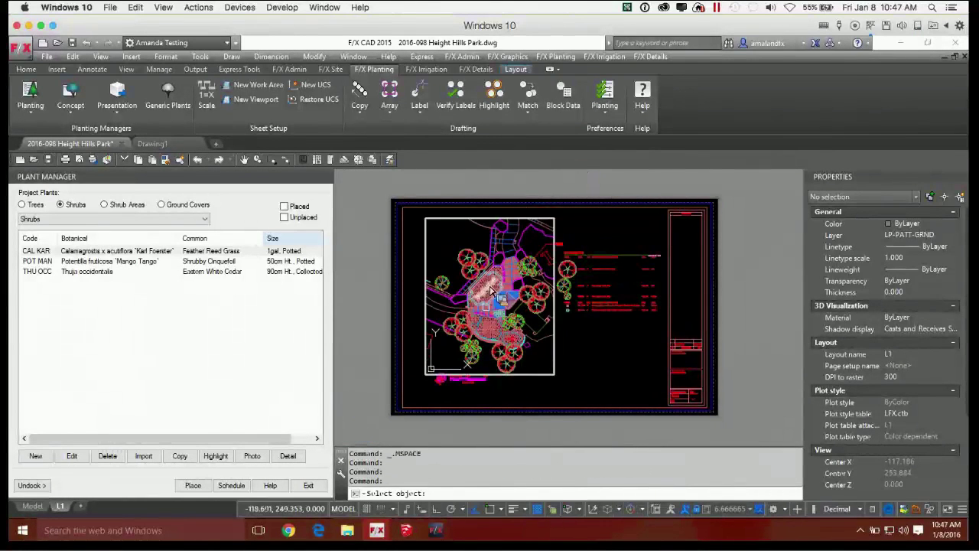
pyautogui.click(466, 333)
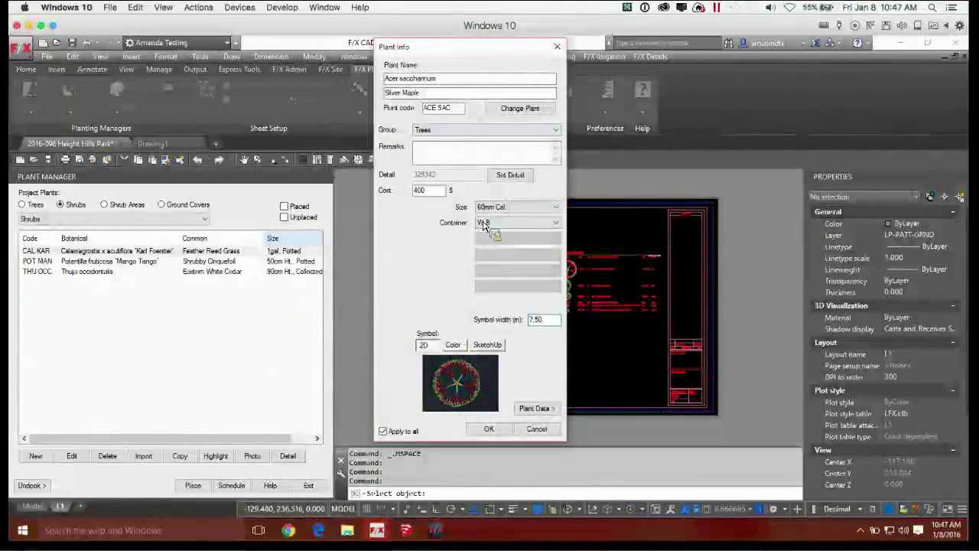
pyautogui.click(451, 158)
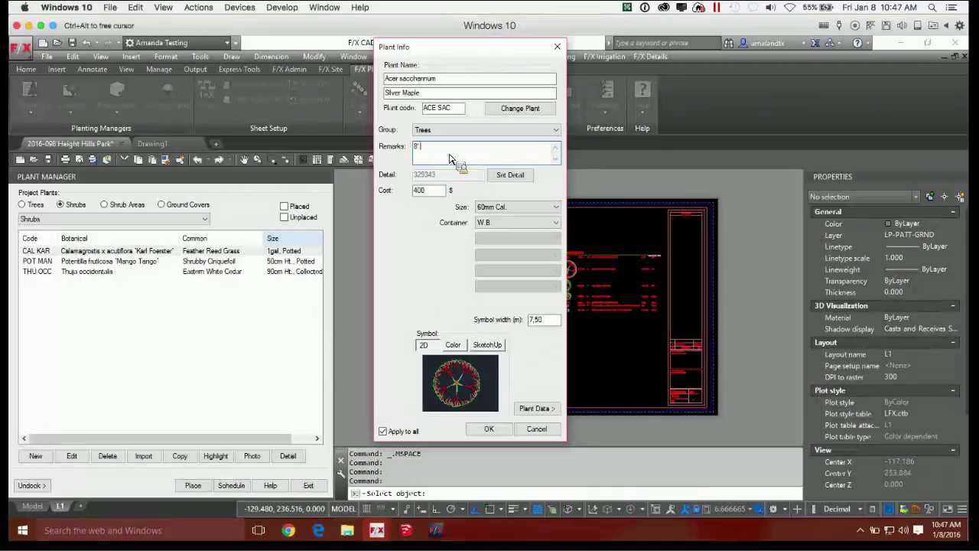
pyautogui.write('ch Ht. Min.')
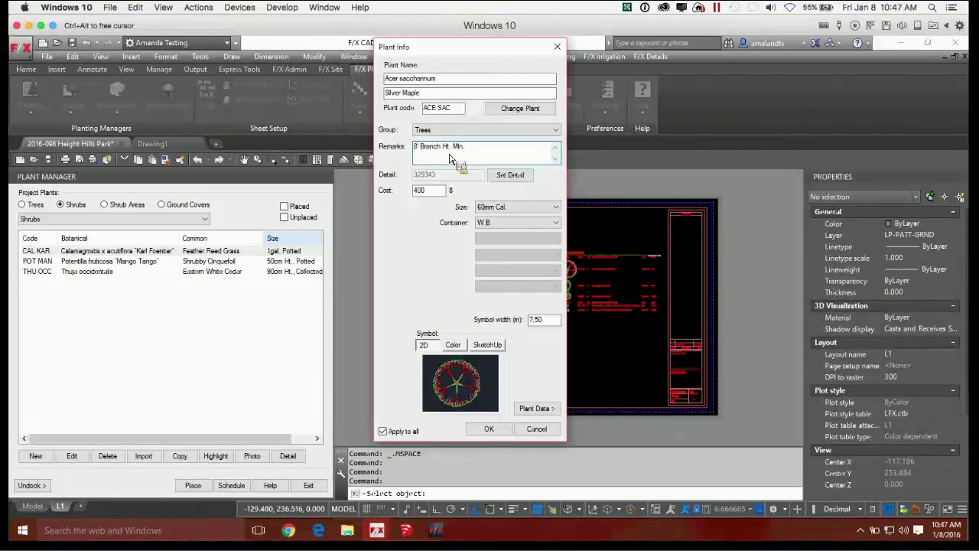
pyautogui.click(488, 429)
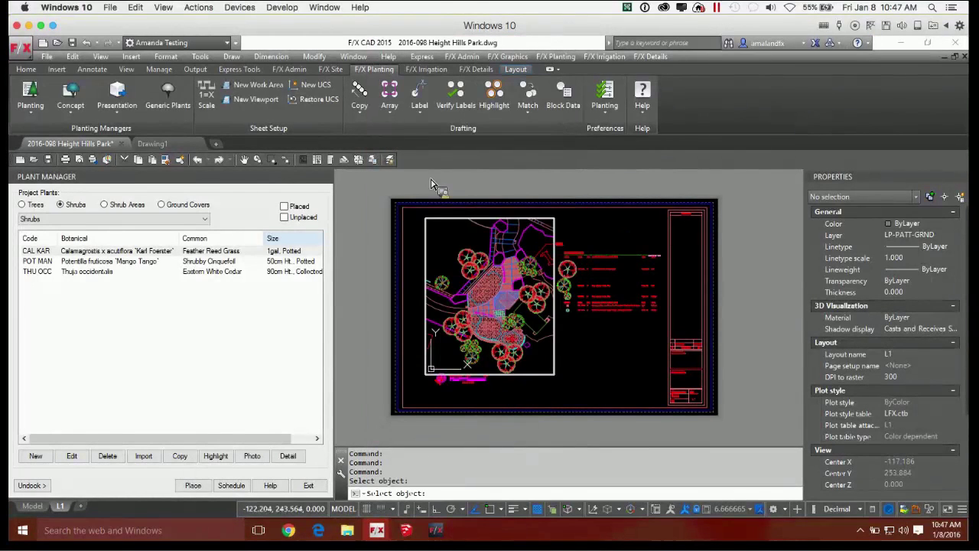
pyautogui.rightClick(452, 231)
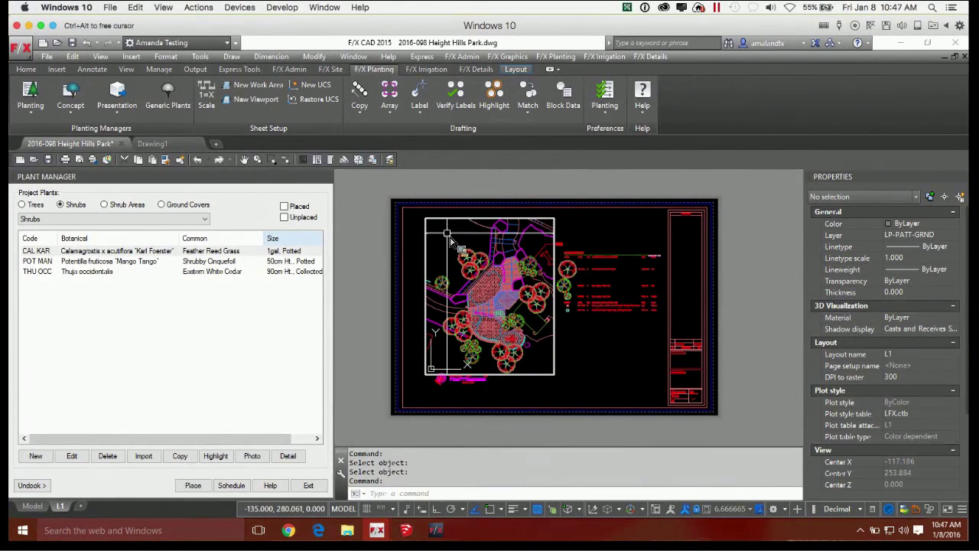
pyautogui.doubleClick(438, 199)
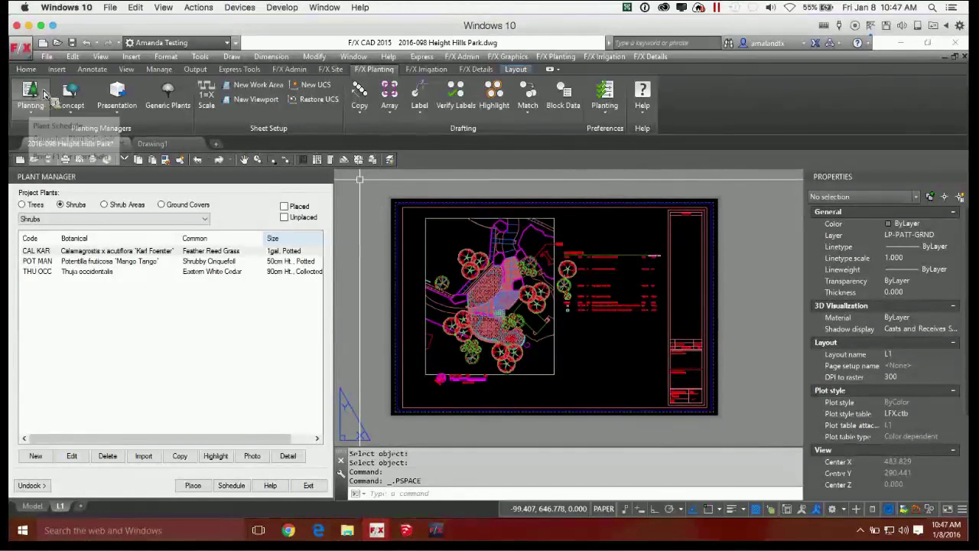
# Look through the Land F/X project list for the WEB0001 Park Plant project and close the list without opening a project
pyautogui.click(290, 69)
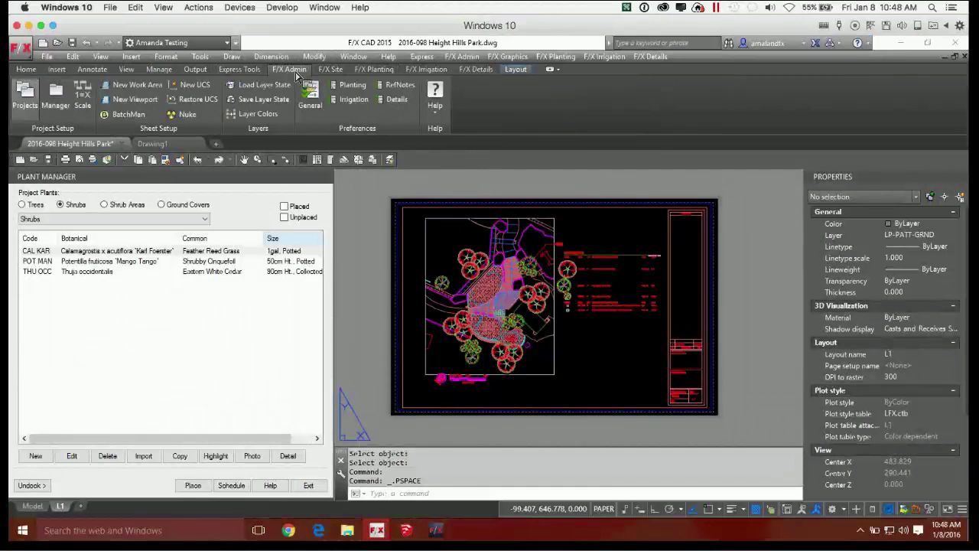
pyautogui.click(34, 108)
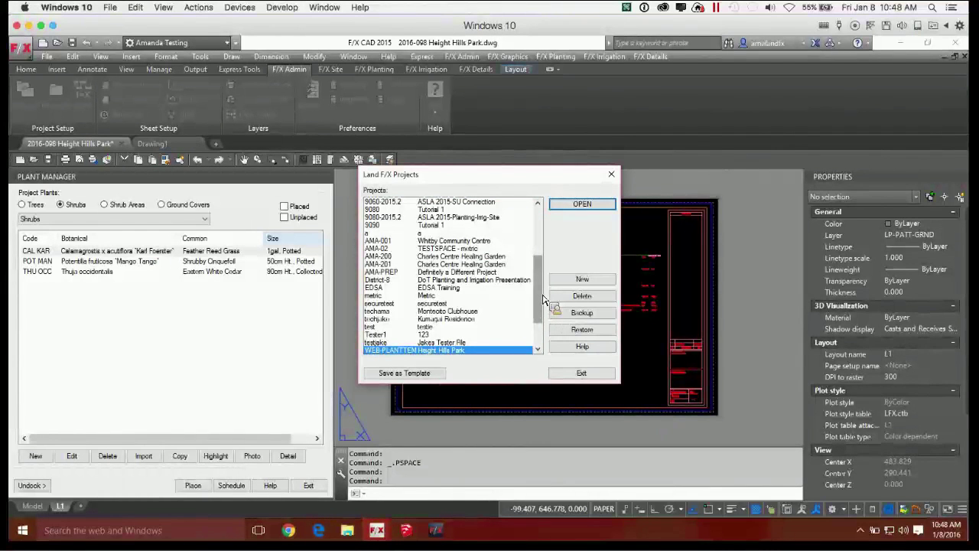
pyautogui.scroll(-2, 544, 298)
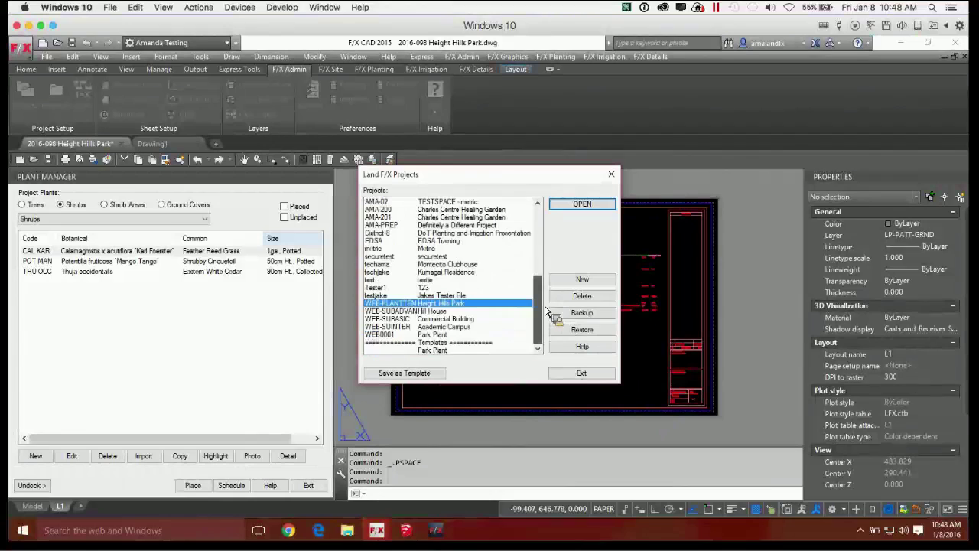
pyautogui.click(451, 336)
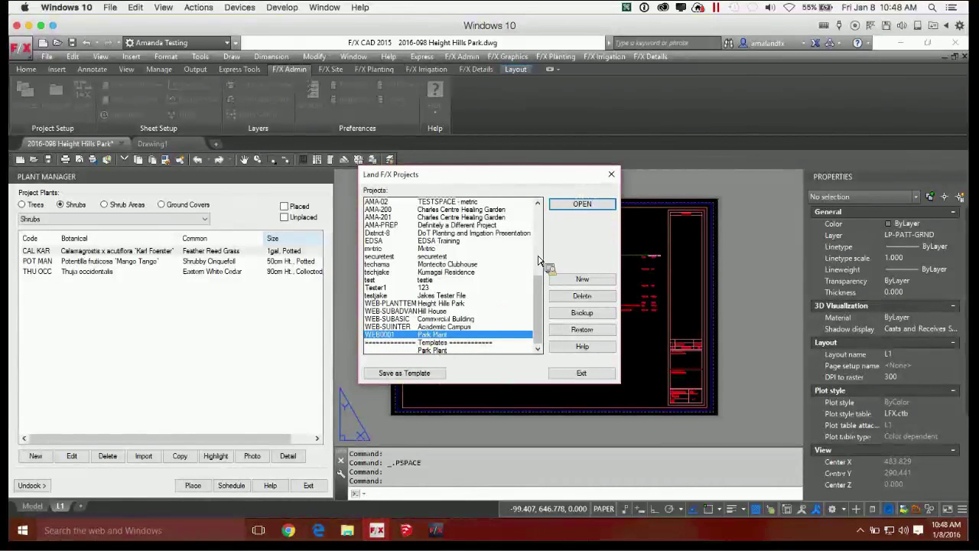
pyautogui.click(611, 176)
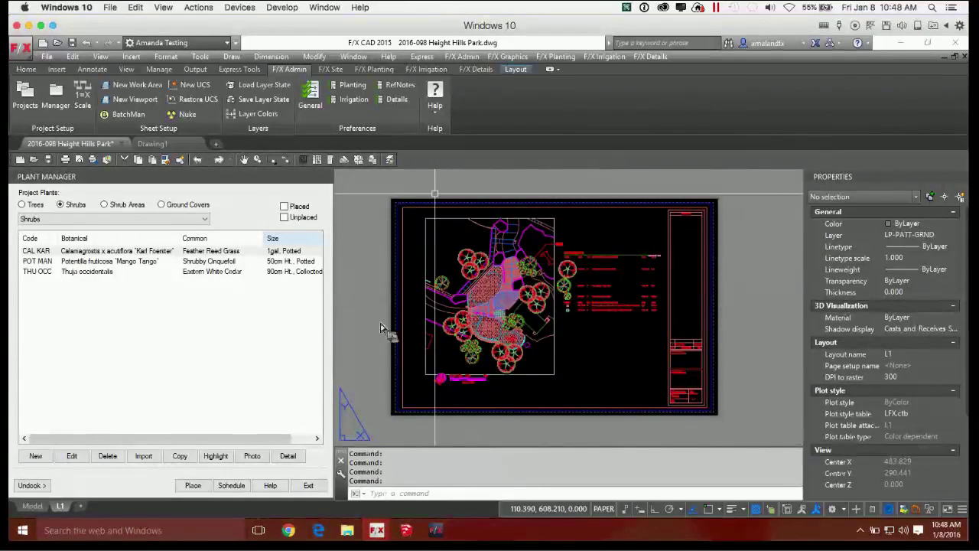
# Start a new drawing from the LFX-NEW-DRAWING-Decimal-Metres template
pyautogui.click(216, 143)
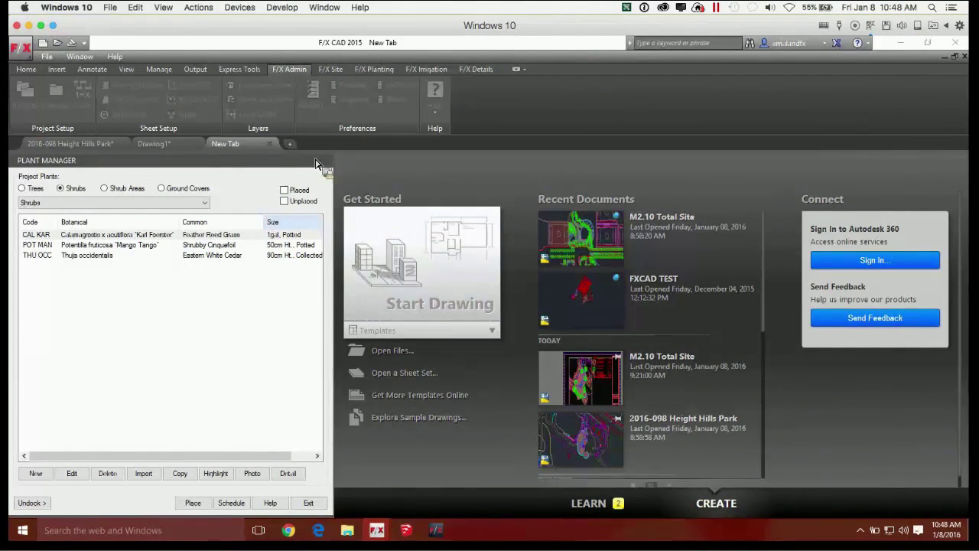
pyautogui.click(425, 331)
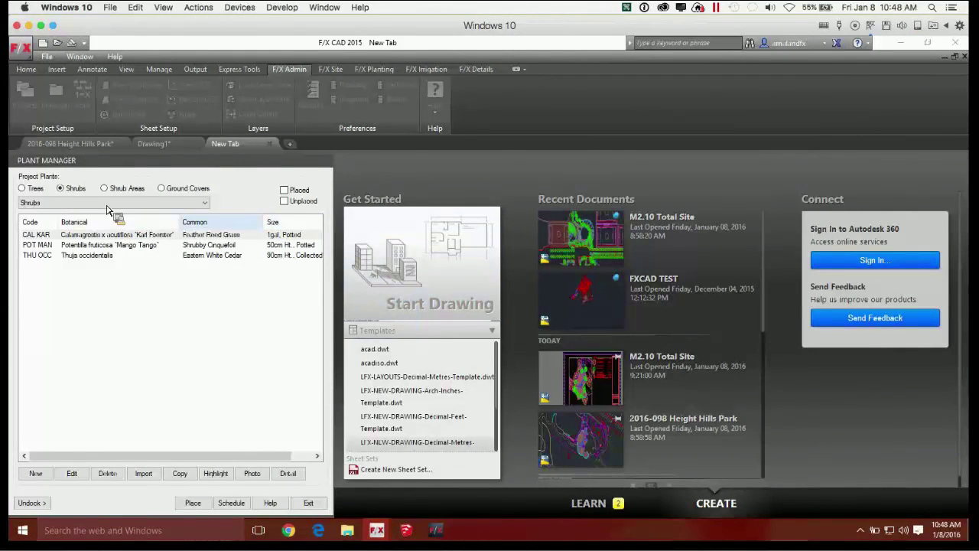
pyautogui.click(415, 447)
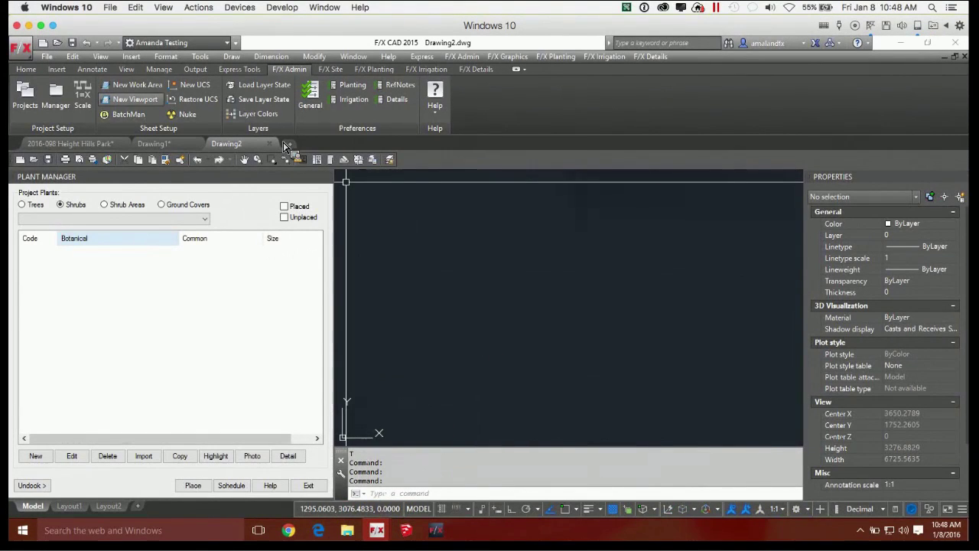
# Open the WEB0001 Park Plant project in the new drawing and accept its project information
pyautogui.click(24, 97)
pyautogui.scroll(-6, 540, 232)
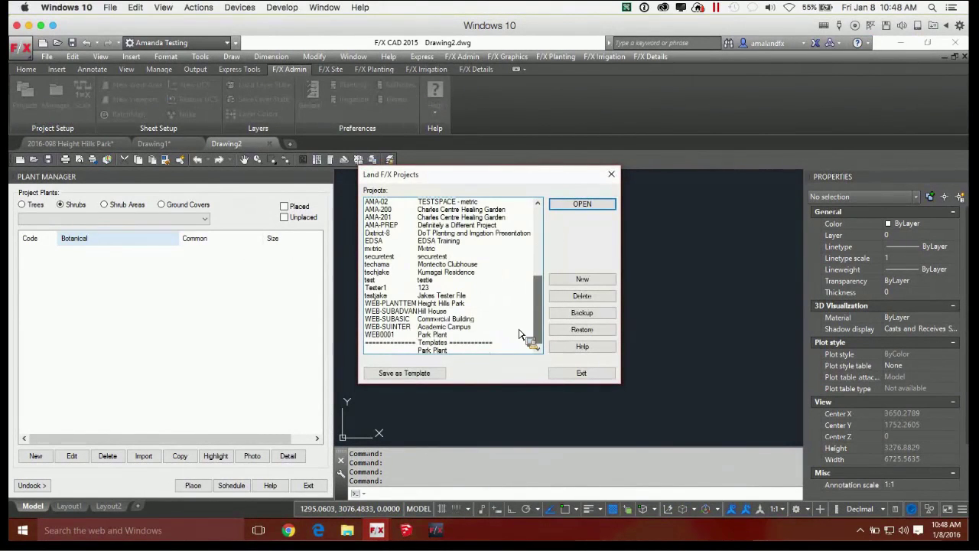
pyautogui.click(446, 335)
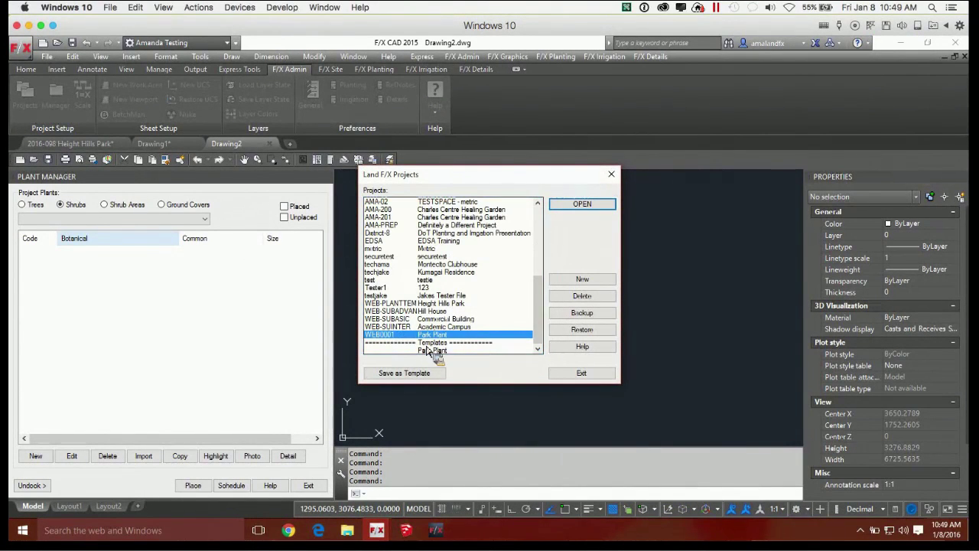
pyautogui.click(589, 206)
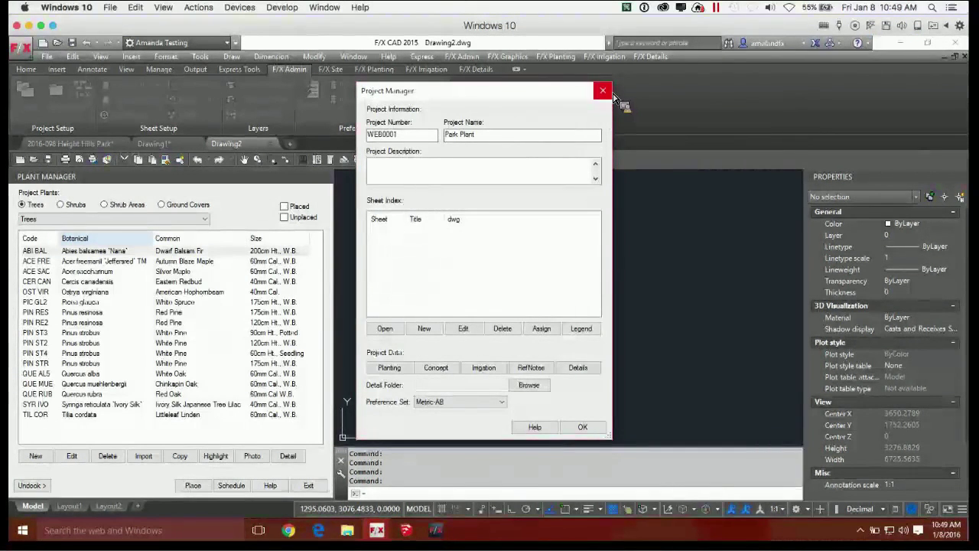
pyautogui.click(582, 427)
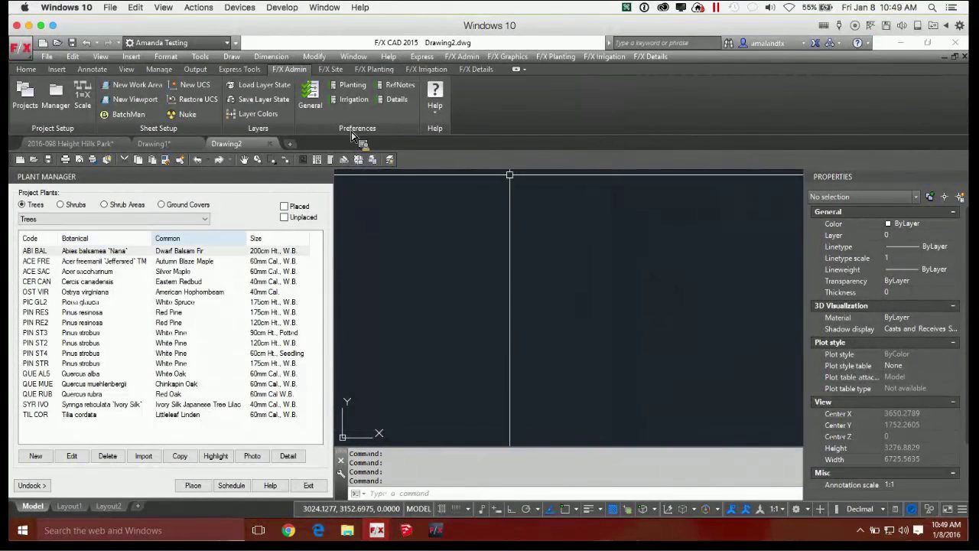
# Start a plant import into the current project, using the TESTSPACE - metric project as the source
pyautogui.click(143, 456)
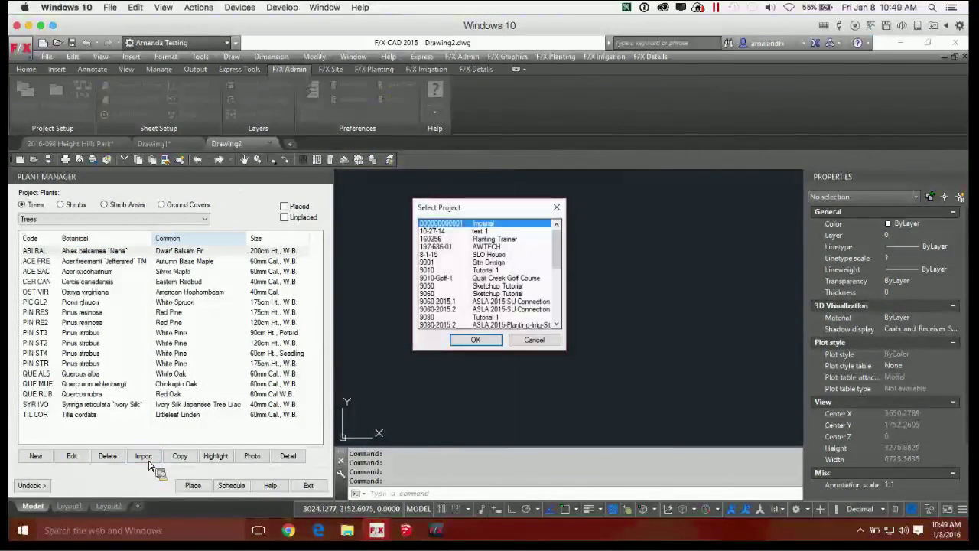
pyautogui.moveTo(558, 245); pyautogui.dragTo(569, 291)
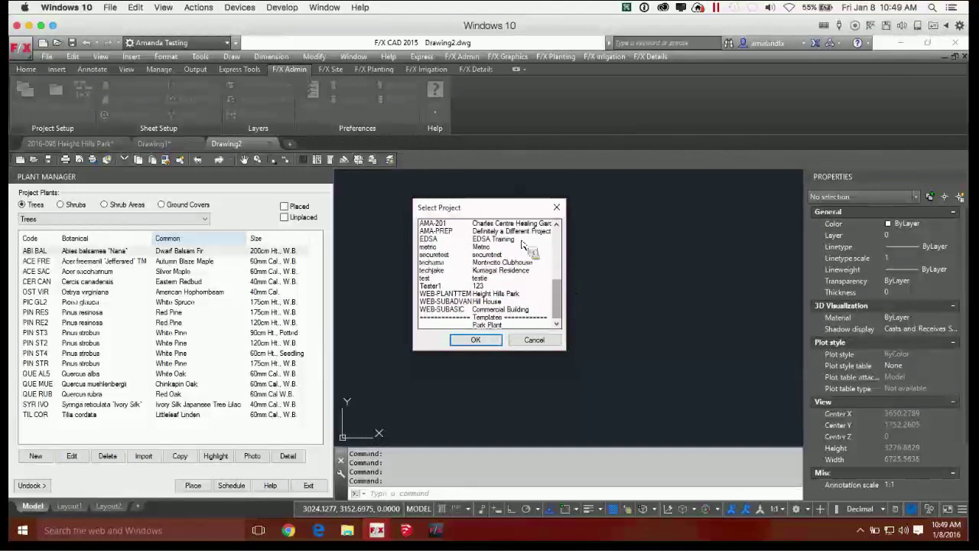
pyautogui.click(480, 294)
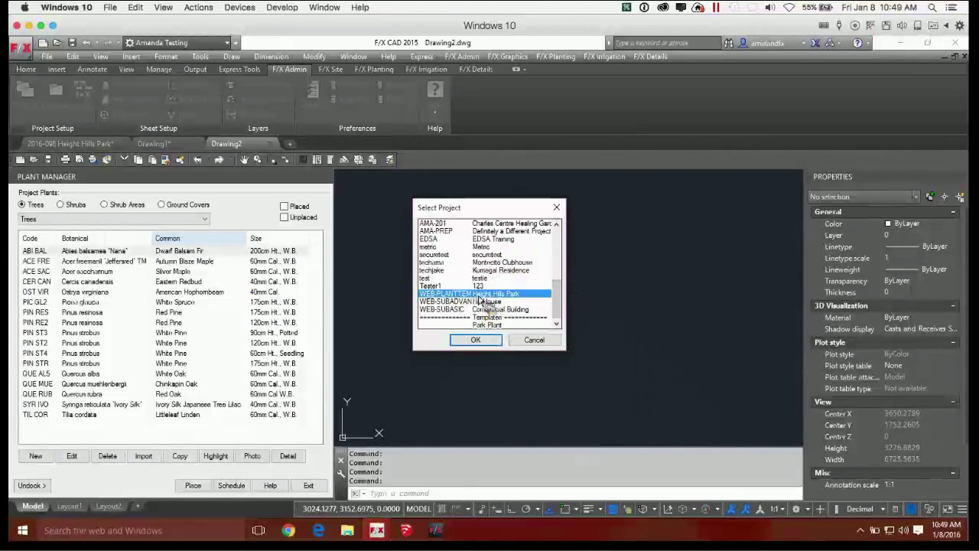
pyautogui.moveTo(561, 297); pyautogui.dragTo(560, 280)
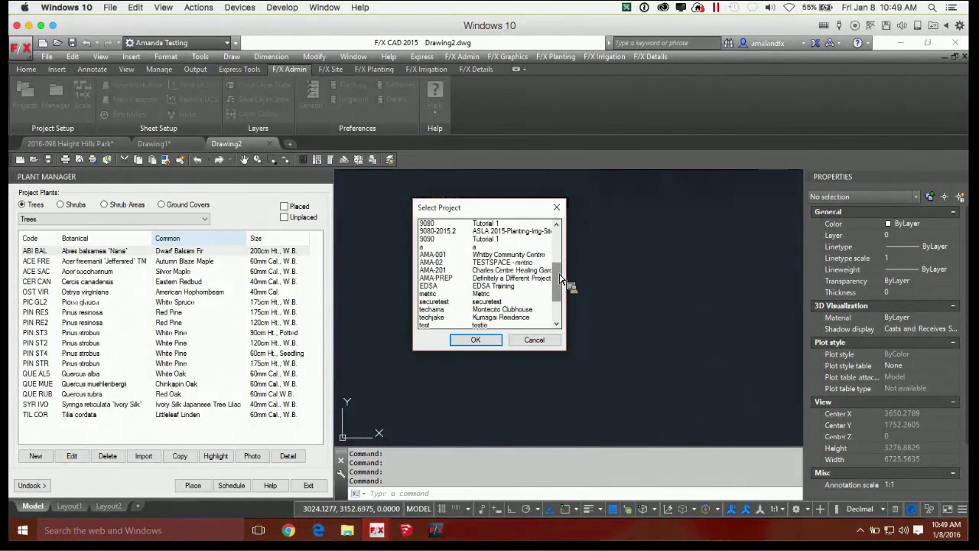
pyautogui.click(466, 262)
pyautogui.click(475, 339)
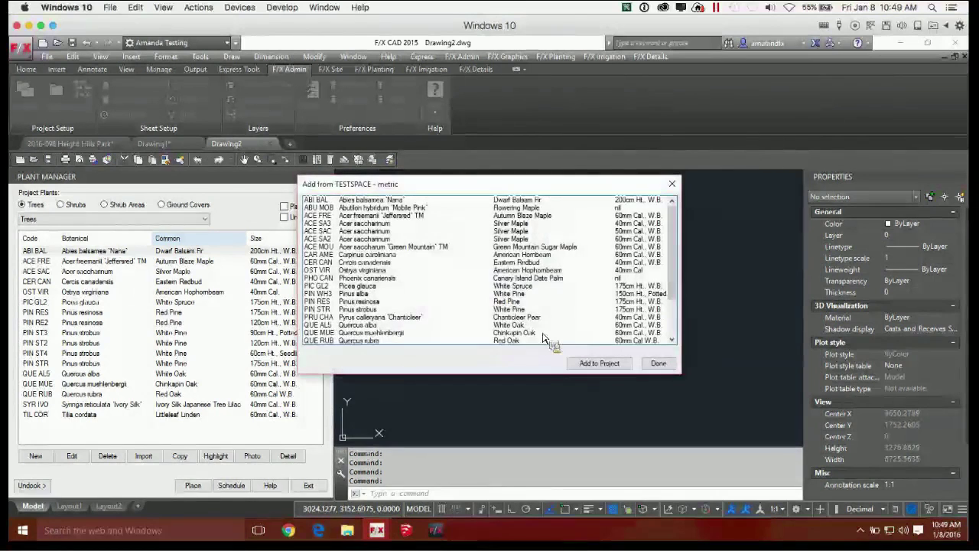
# Add the Canary Island Date Palm (PHO CAN) from the TESTSPACE - metric list to the project's trees and finish the import
pyautogui.click(366, 278)
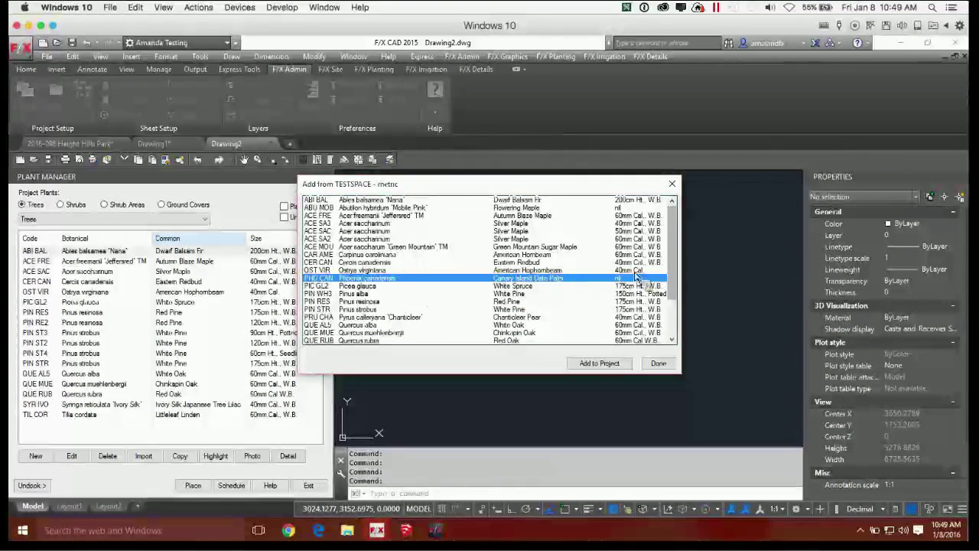
pyautogui.scroll(-2, 673, 276)
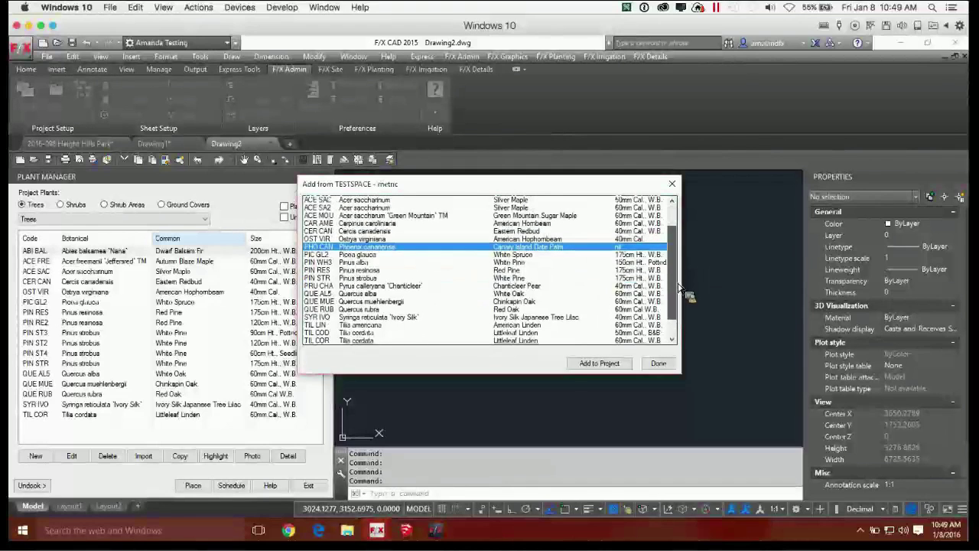
pyautogui.click(599, 363)
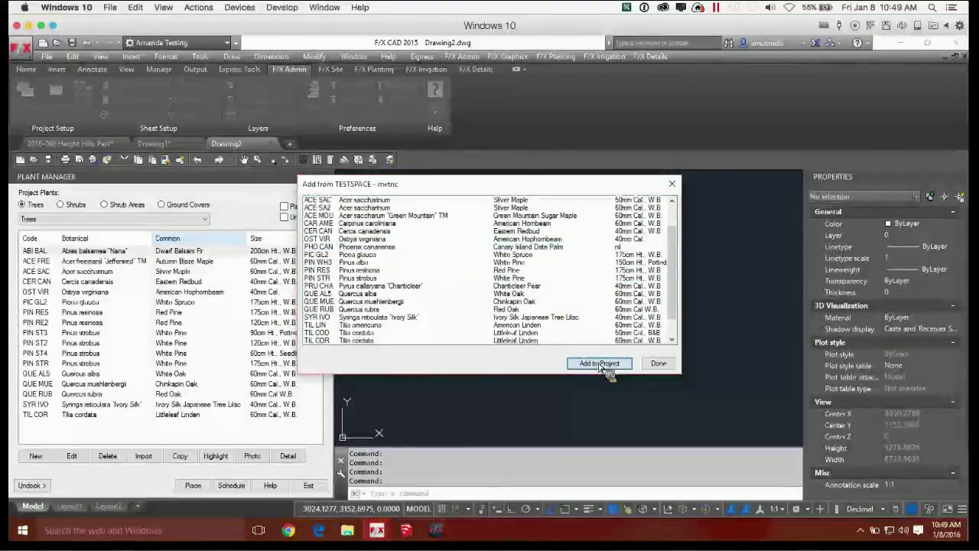
pyautogui.click(666, 366)
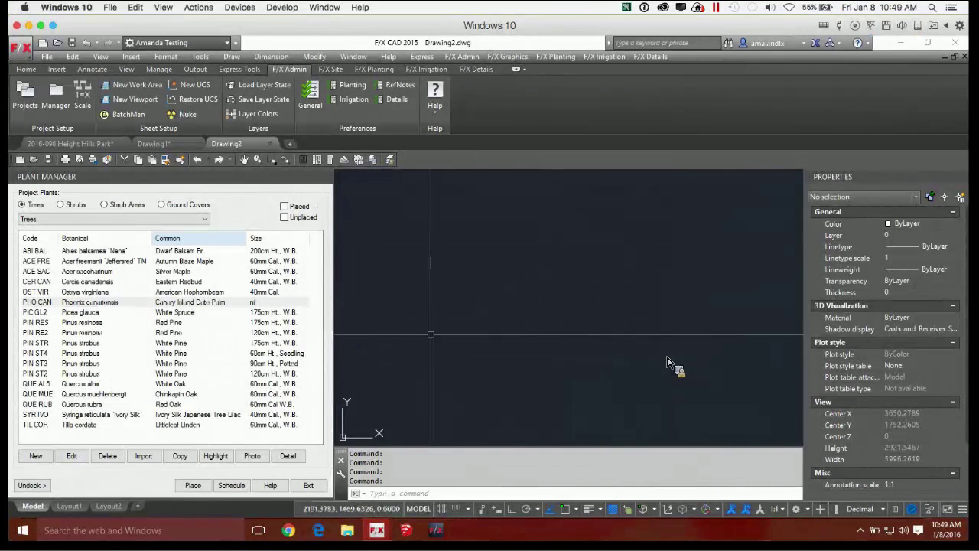
pyautogui.click(512, 230)
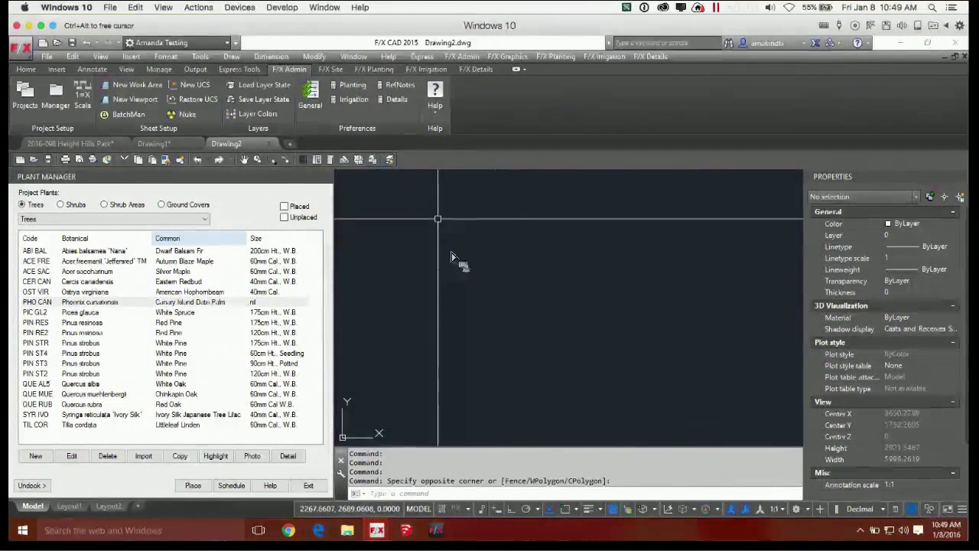
pyautogui.press('Escape')
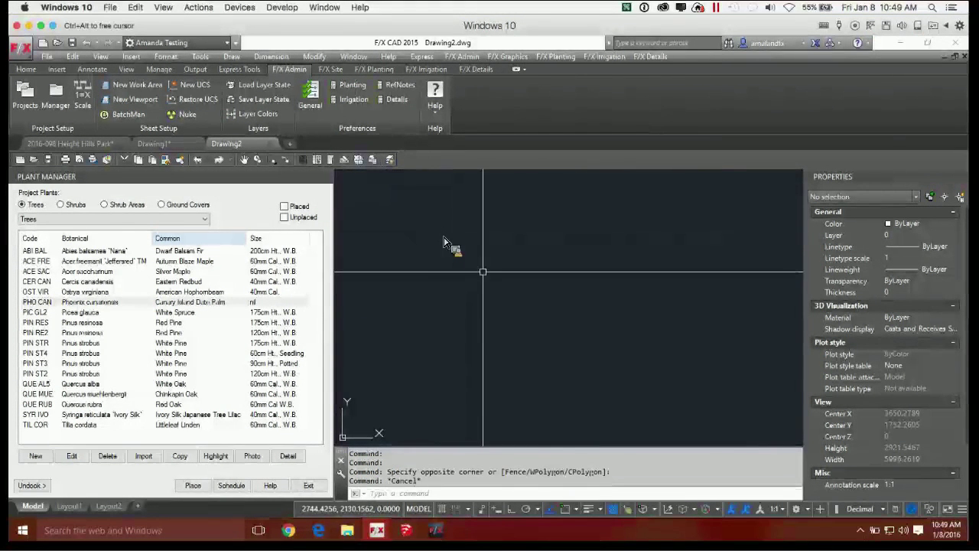
# Save the WEB0001 Park Plant project as a Land F/X project template named "Park Plant"
pyautogui.click(29, 96)
pyautogui.scroll(-1, 538, 287)
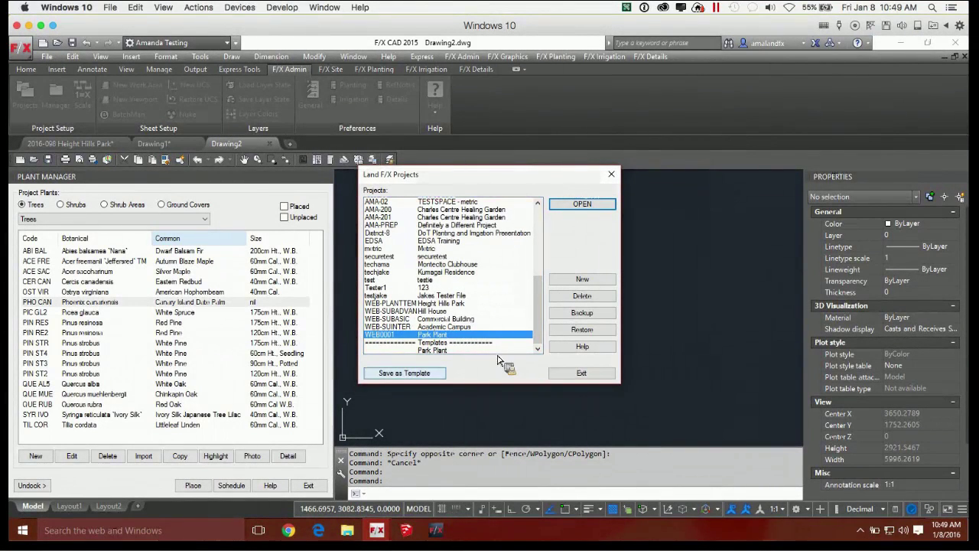
pyautogui.click(441, 375)
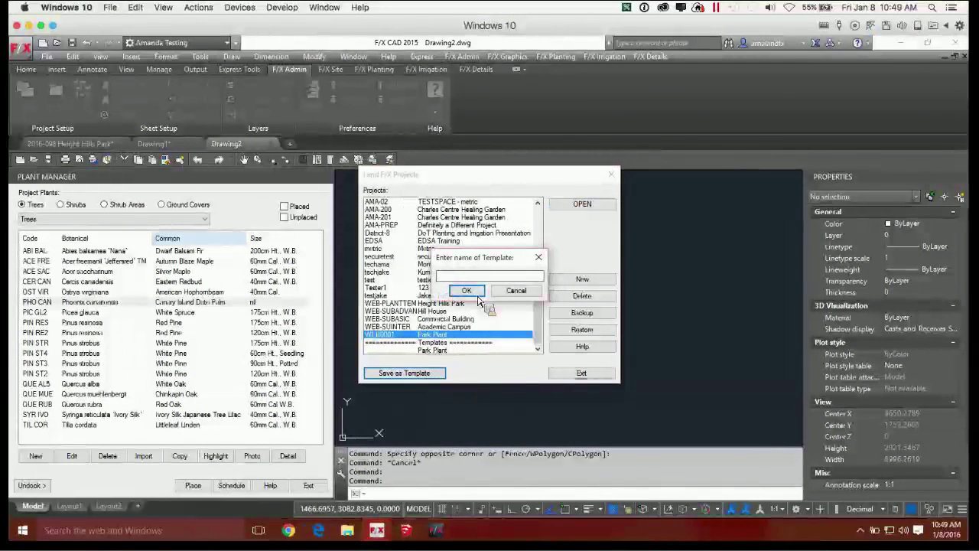
pyautogui.write('Park Plant')
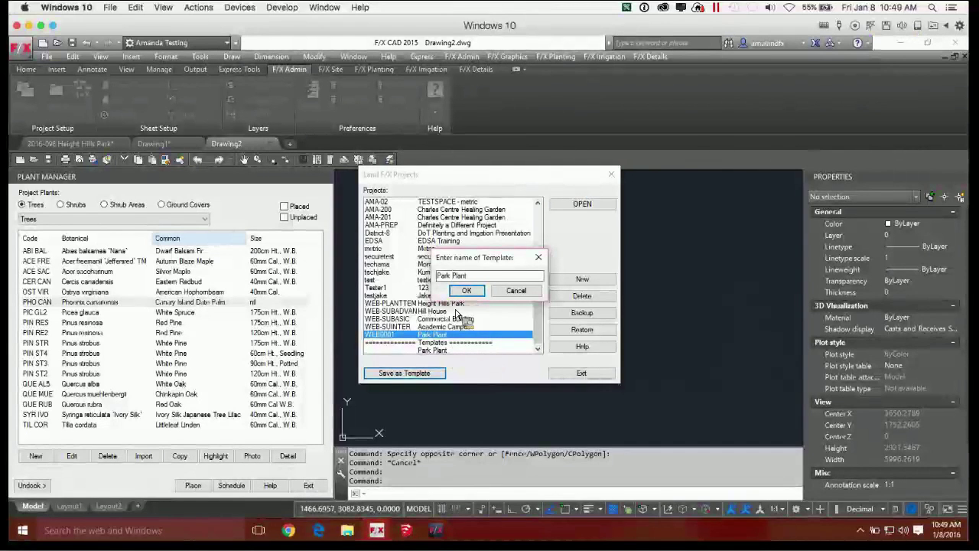
pyautogui.click(466, 291)
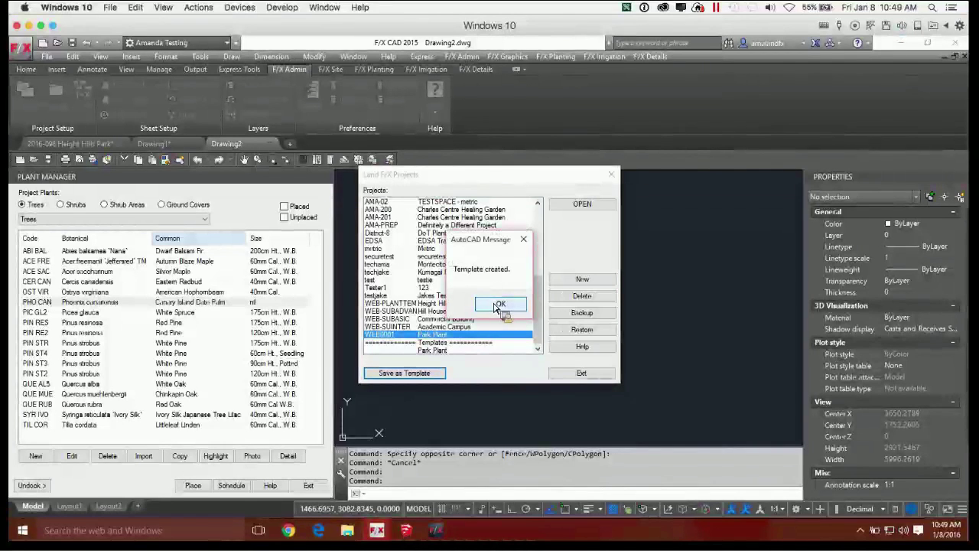
pyautogui.click(499, 305)
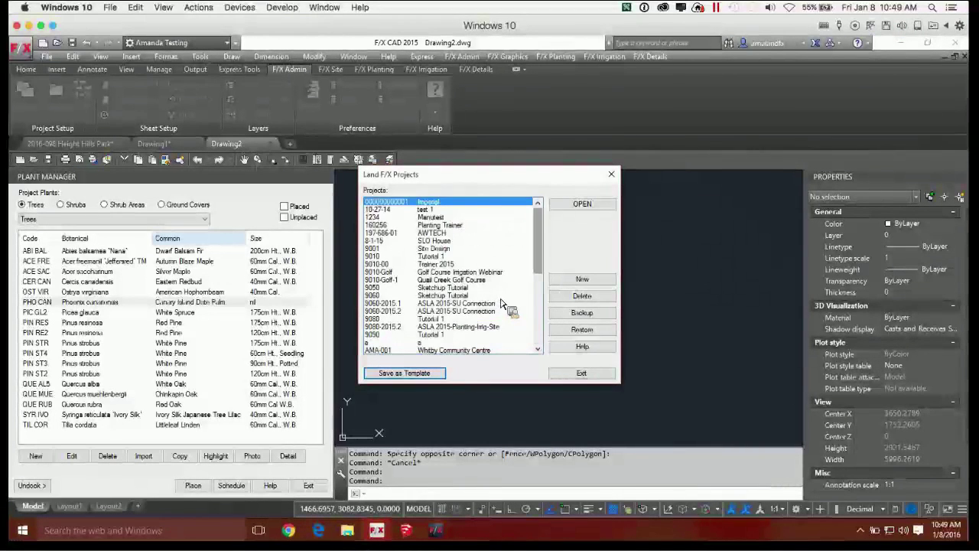
# Look through the project list for the Park Plant templates and close the list without opening one
pyautogui.scroll(-5, 540, 249)
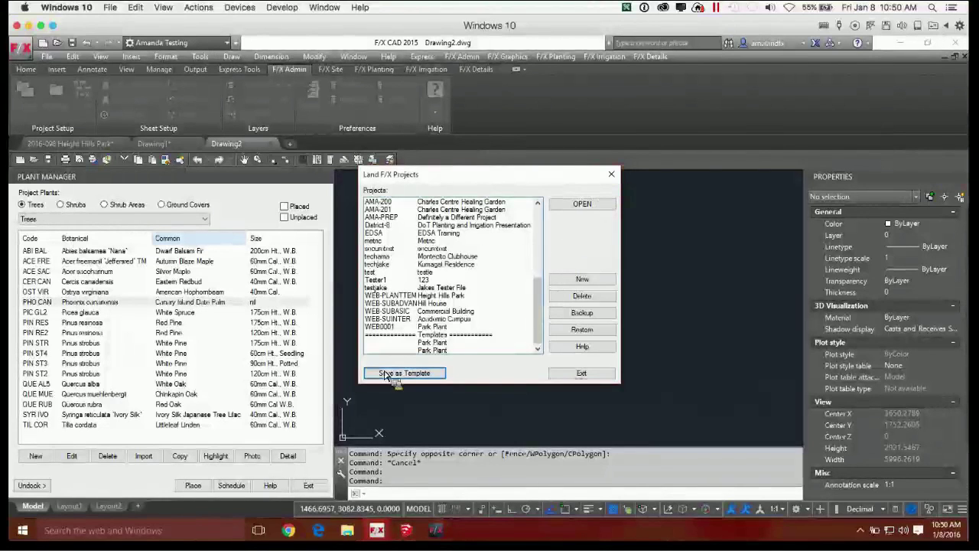
pyautogui.click(457, 344)
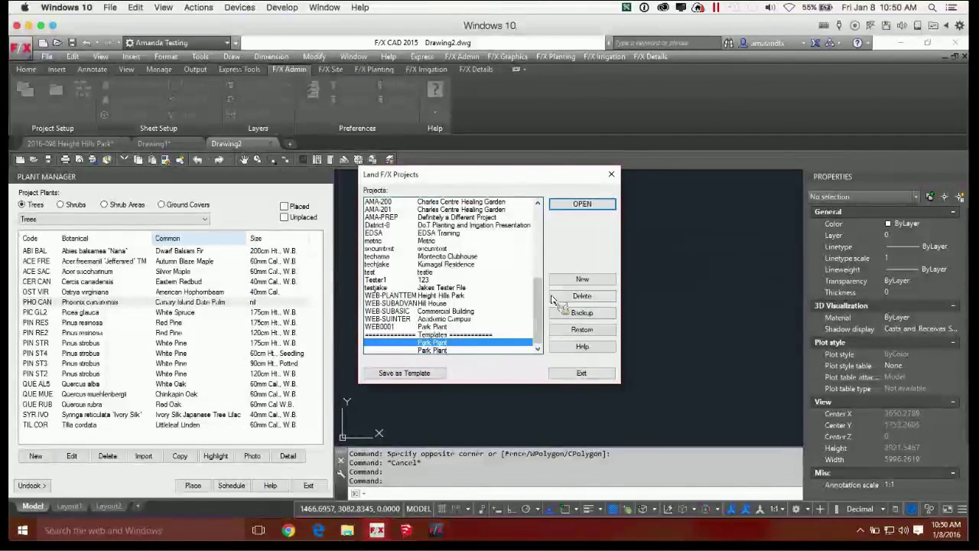
pyautogui.moveTo(597, 249); pyautogui.dragTo(600, 248)
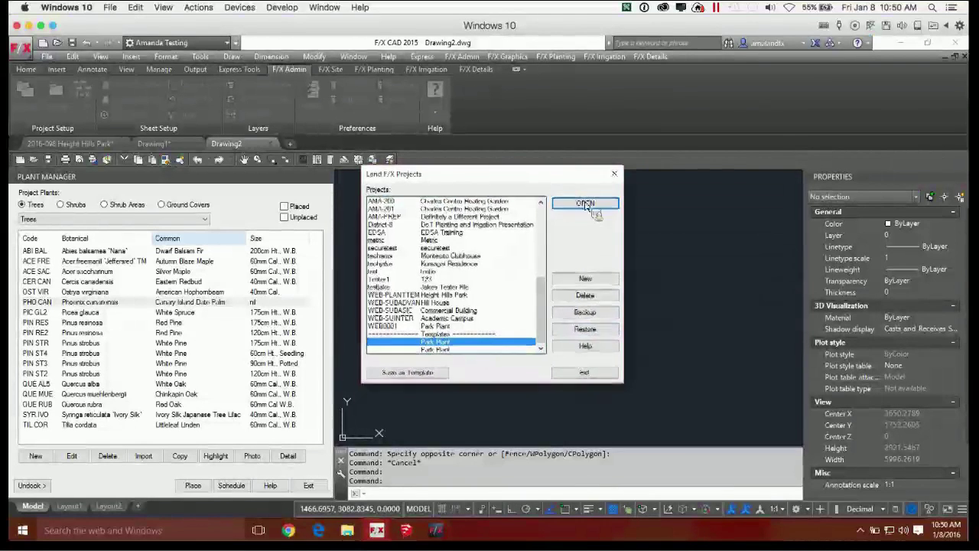
pyautogui.click(603, 180)
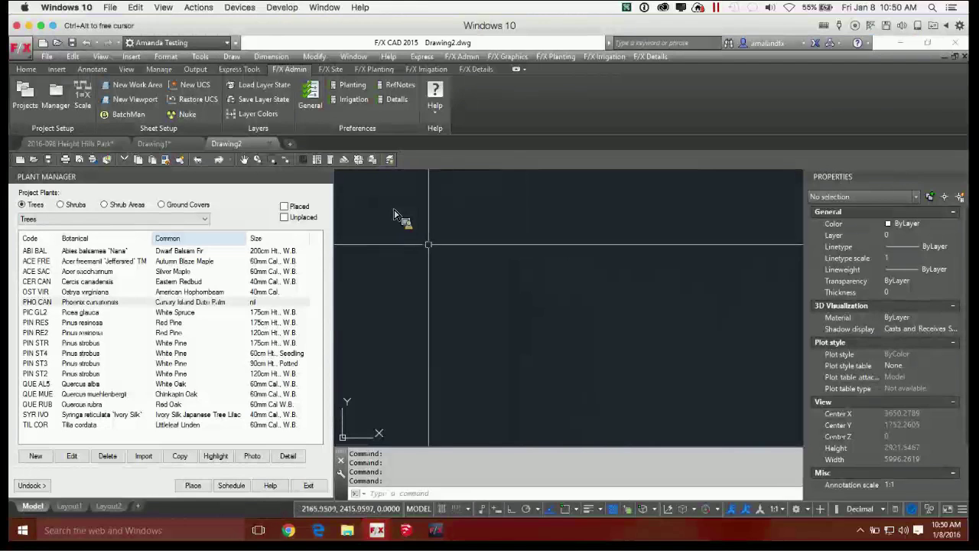
pyautogui.click(374, 69)
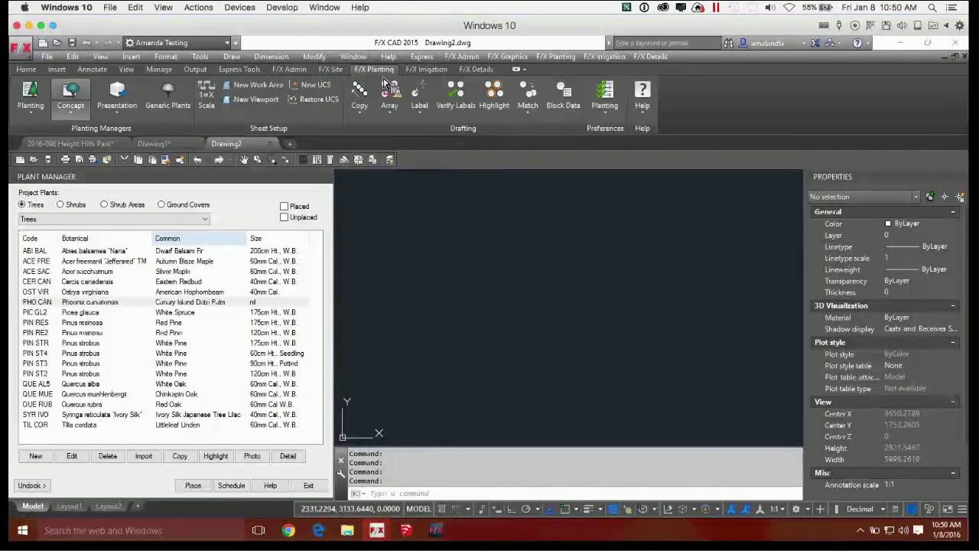
pyautogui.click(31, 91)
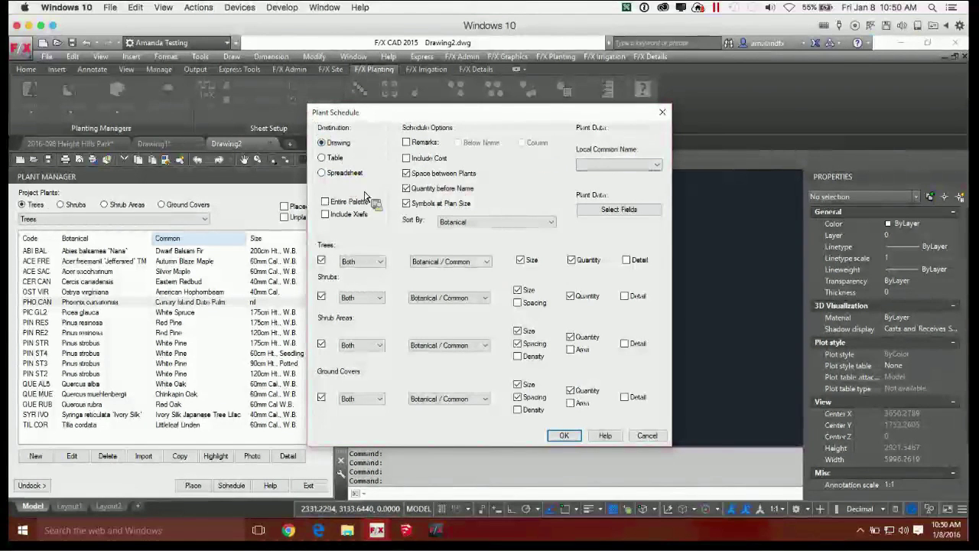
pyautogui.click(327, 203)
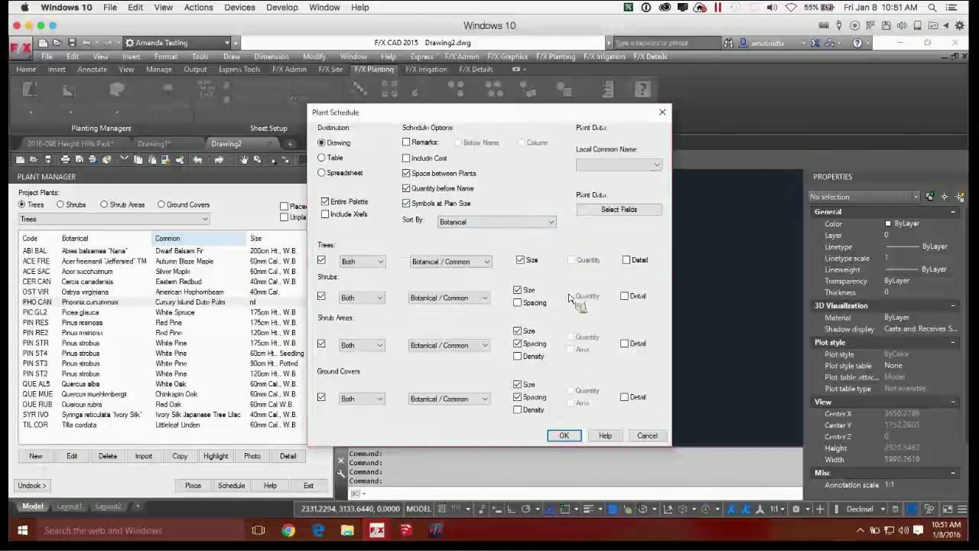
pyautogui.click(565, 435)
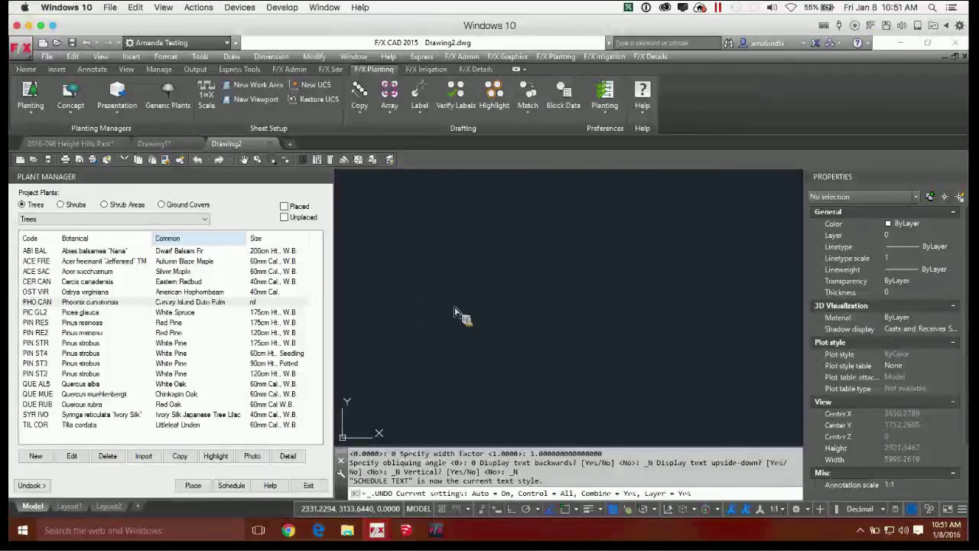
pyautogui.press('Escape')
pyautogui.press('Escape')
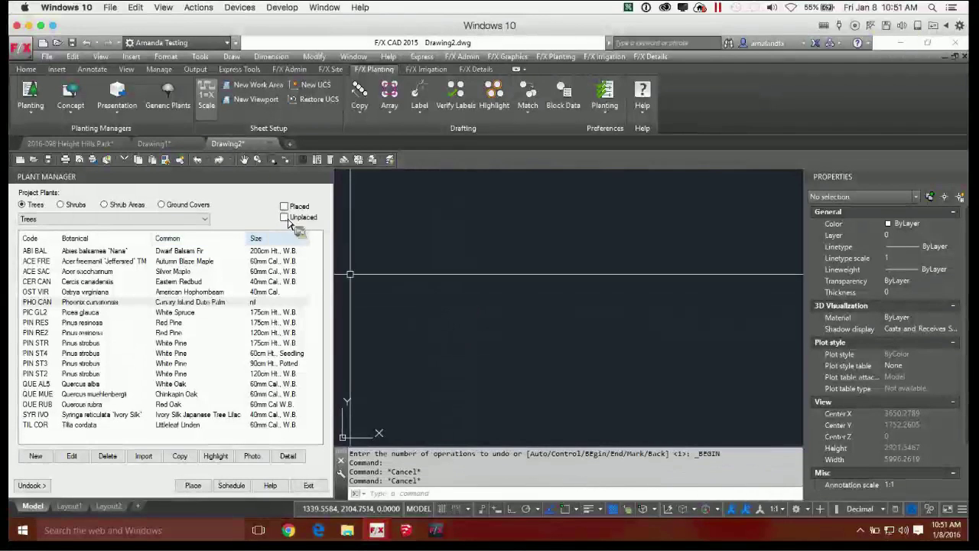
# Set the drawing's scale to metric 1:150 with meters as the drawing units
pyautogui.click(211, 104)
pyautogui.click(497, 258)
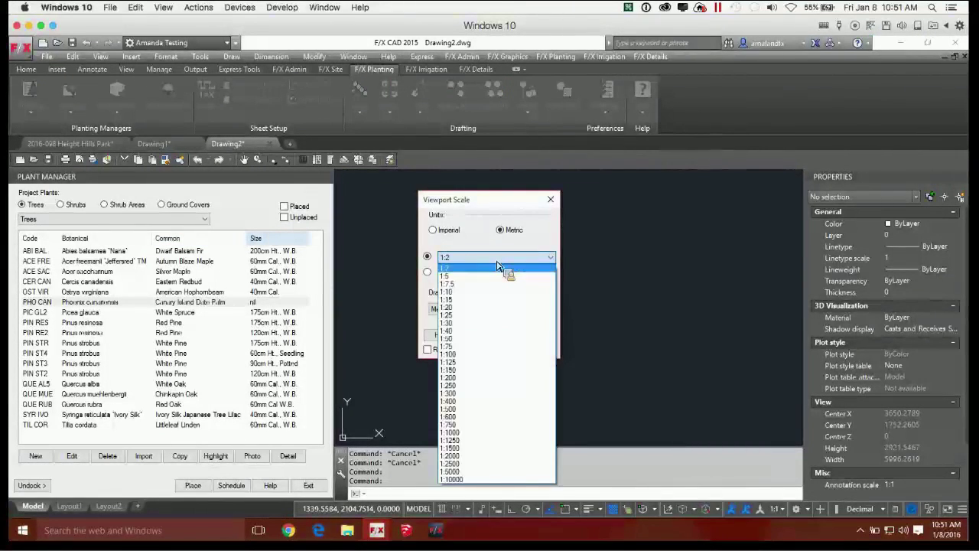
pyautogui.click(451, 355)
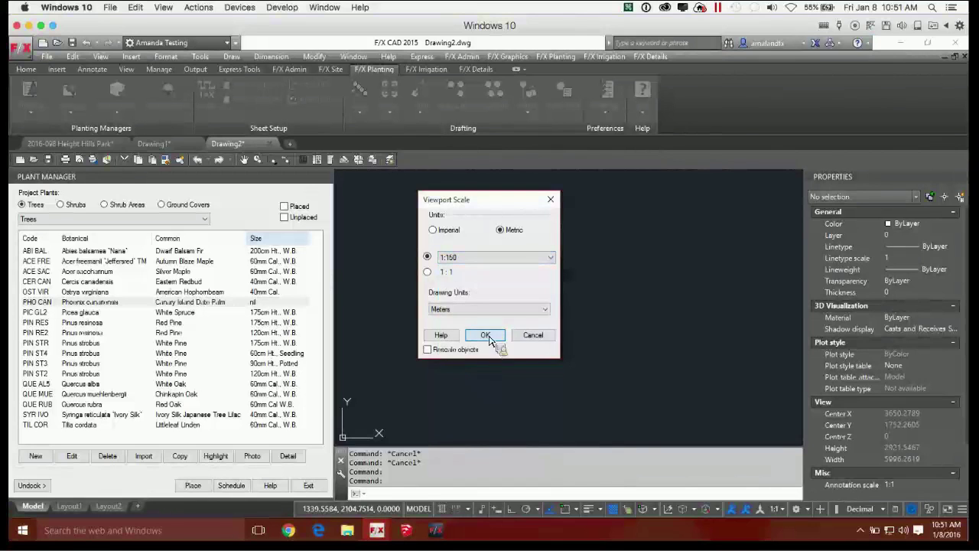
pyautogui.click(476, 334)
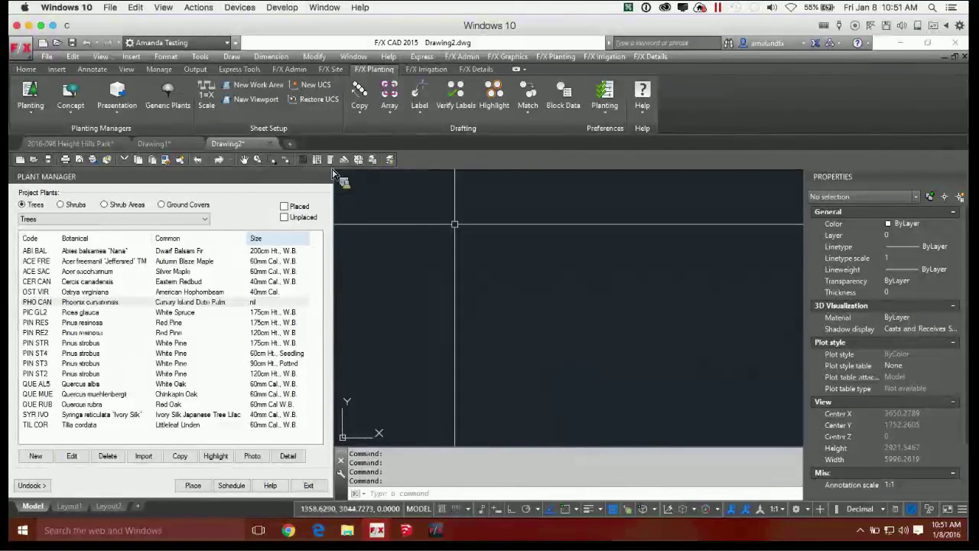
# Configure a plant schedule of the entire palette with a spreadsheet as its destination and start the export
pyautogui.click(31, 93)
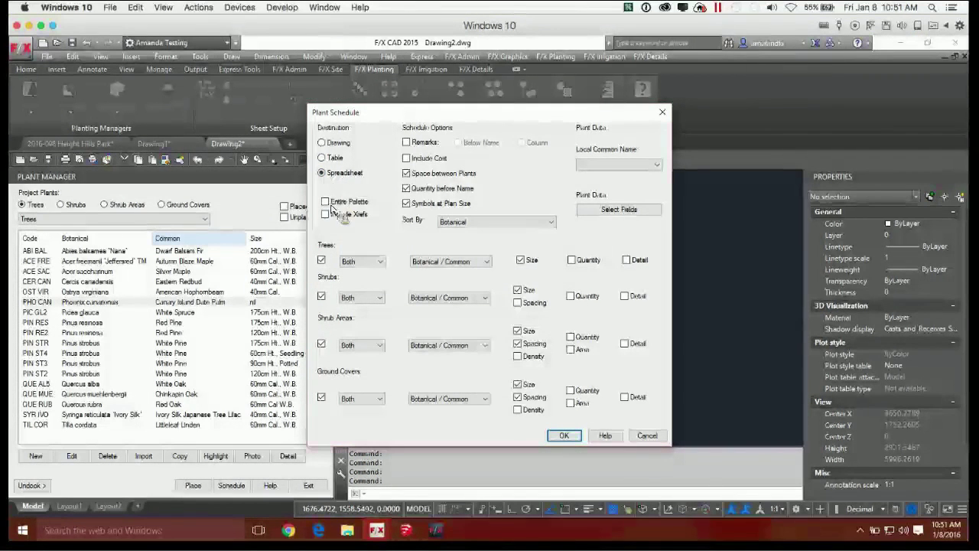
pyautogui.click(326, 202)
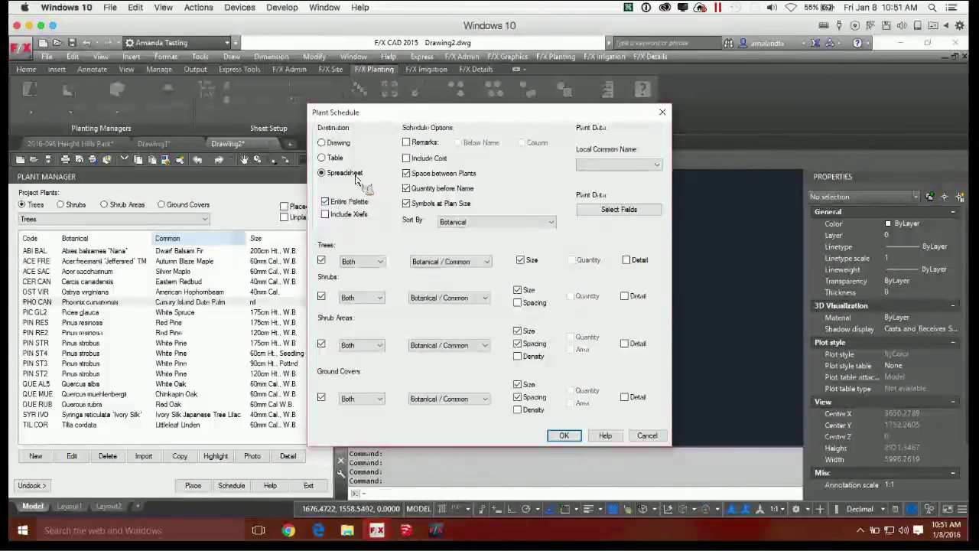
pyautogui.click(564, 435)
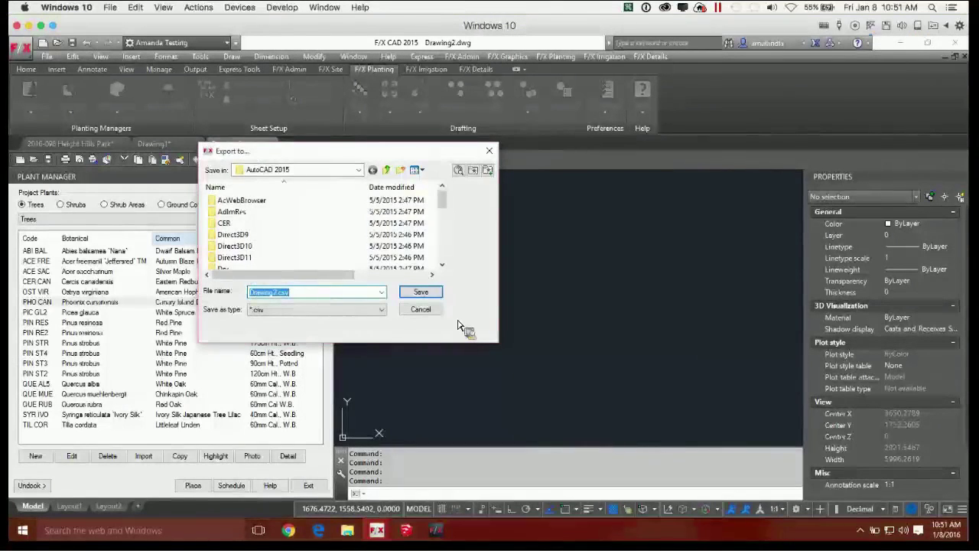
# Save the exported plant schedule spreadsheet to the Desktop as "Park Plant.csv"
pyautogui.click(357, 170)
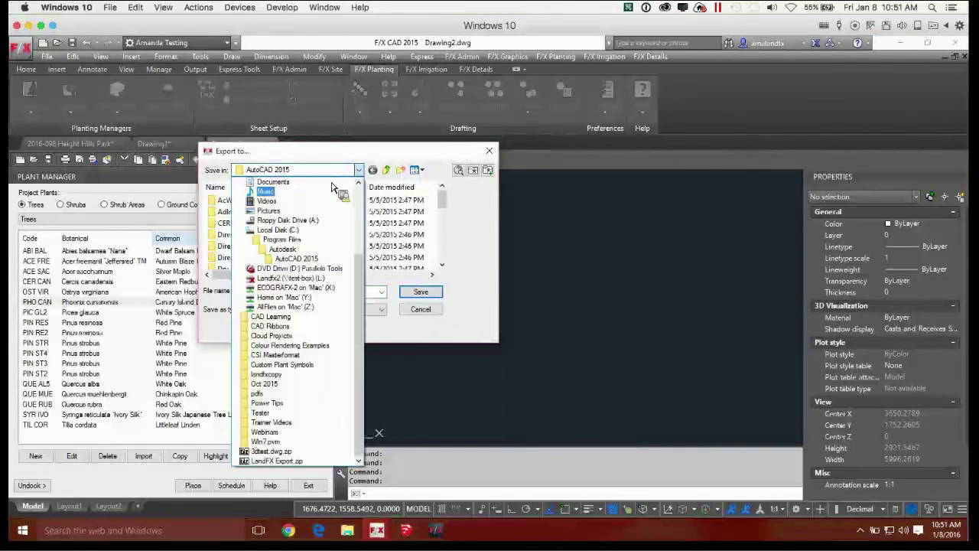
pyautogui.scroll(3, 275, 195)
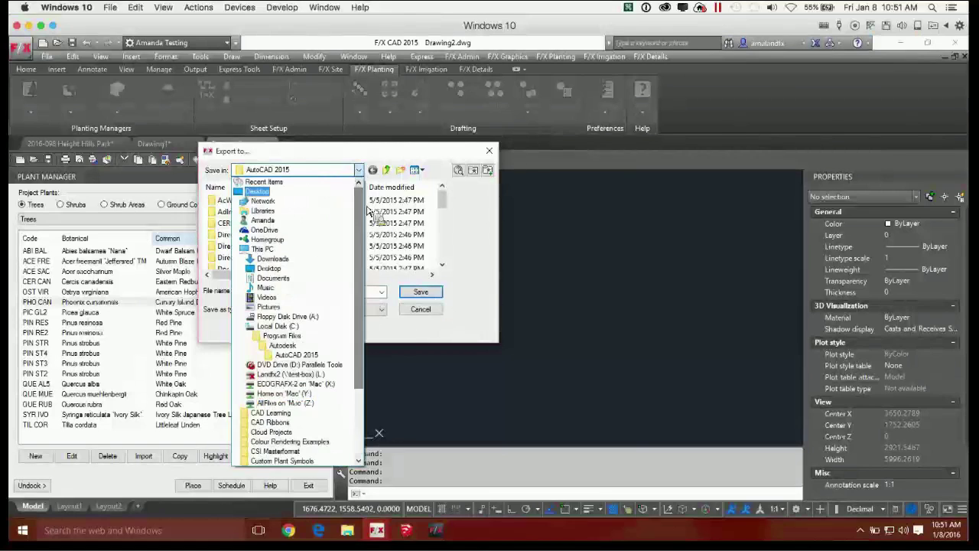
pyautogui.click(280, 193)
pyautogui.doubleClick(281, 293)
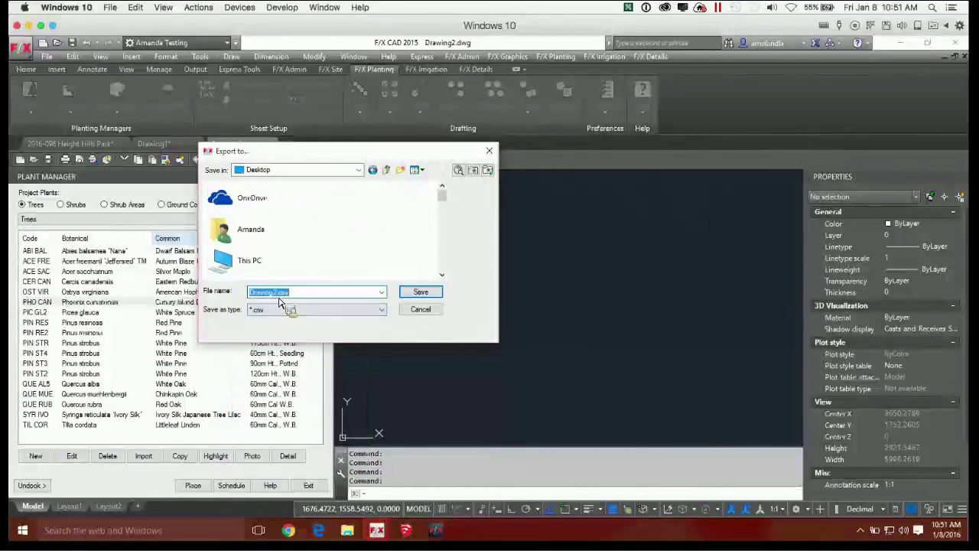
pyautogui.moveTo(281, 294); pyautogui.dragTo(237, 295)
pyautogui.write('Park Plant')
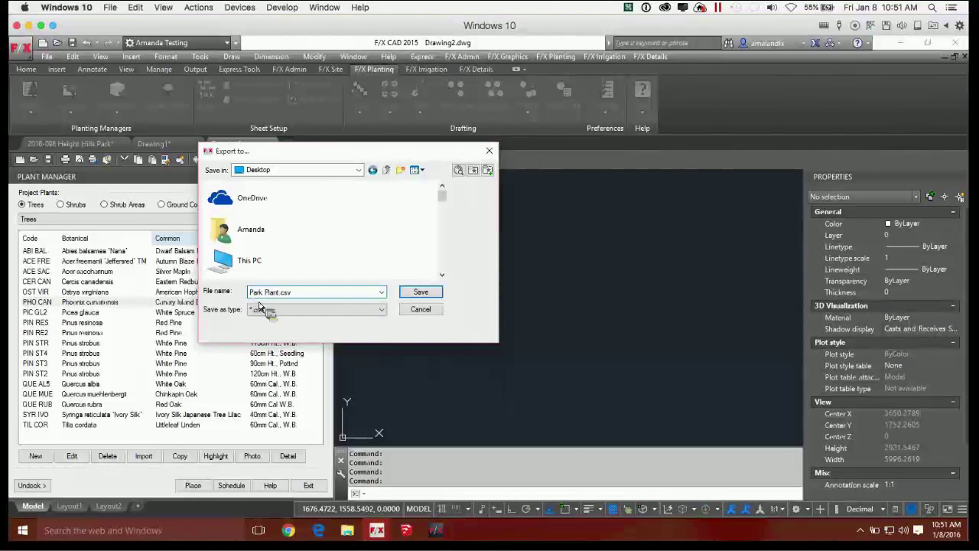
pyautogui.press('Return')
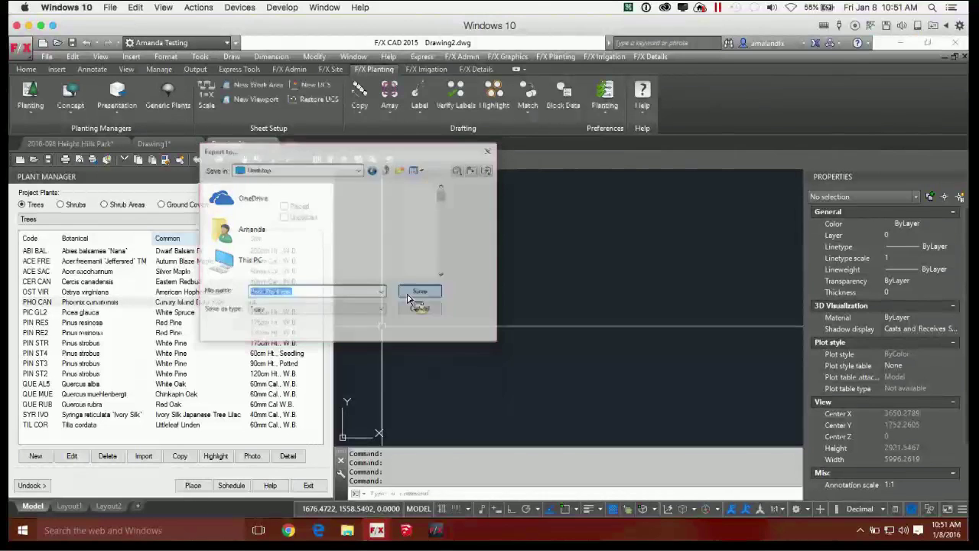
# Open the exported Park Plant.csv in Excel and widen the Botanical/Common column to fit the full plant names
pyautogui.press('F11')
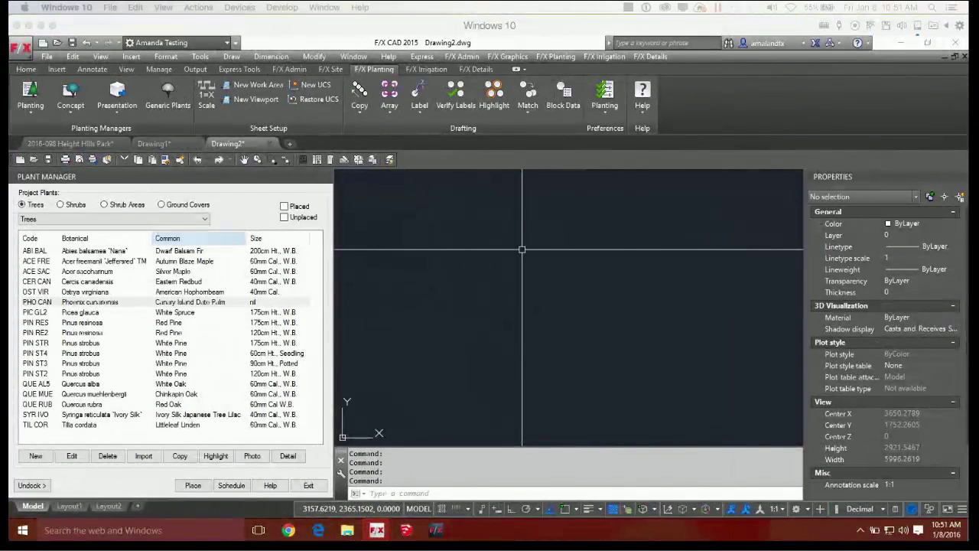
pyautogui.moveTo(978, 183); pyautogui.dragTo(629, 82)
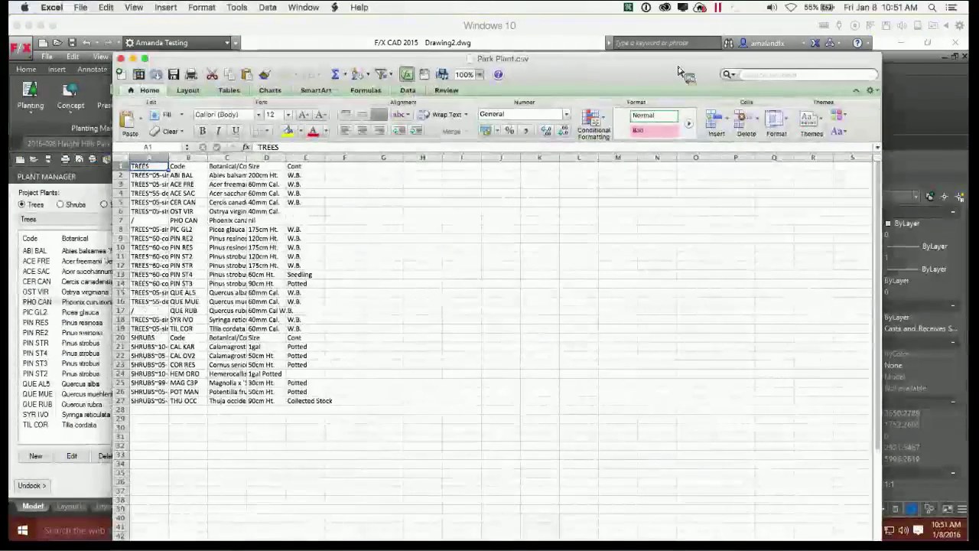
pyautogui.moveTo(677, 59)
pyautogui.mouseDown()
pyautogui.moveTo(671, 116)
pyautogui.moveTo(656, 137)
pyautogui.moveTo(676, 66)
pyautogui.mouseUp()
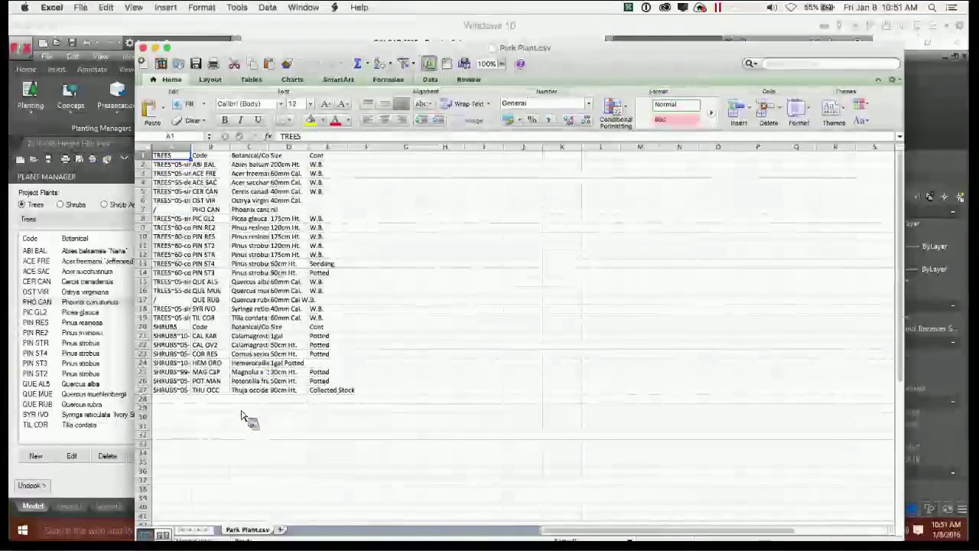
pyautogui.moveTo(268, 147); pyautogui.dragTo(490, 156)
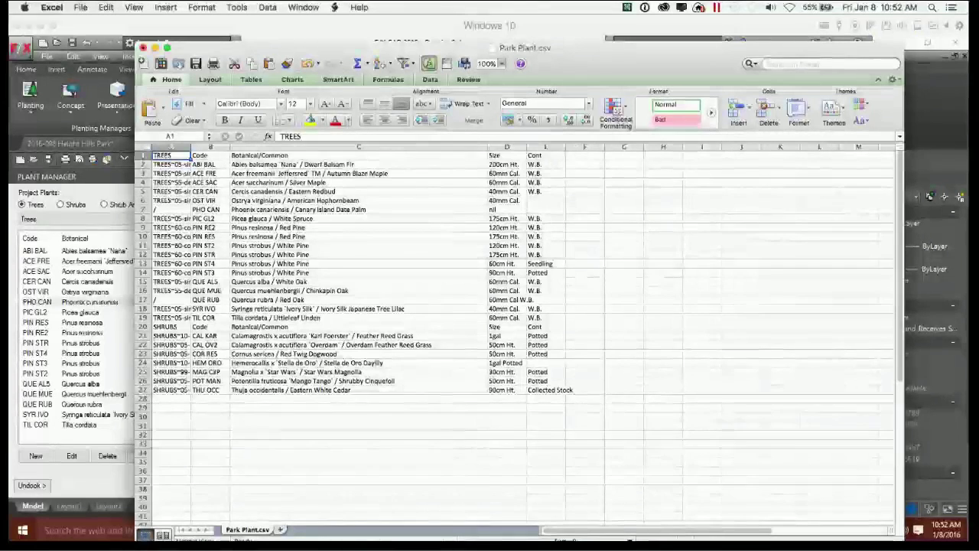
# Switch to the PowerPoint presentation and advance to the "…and at the end...." slide
pyautogui.press('super+Tab')
pyautogui.press('Right')
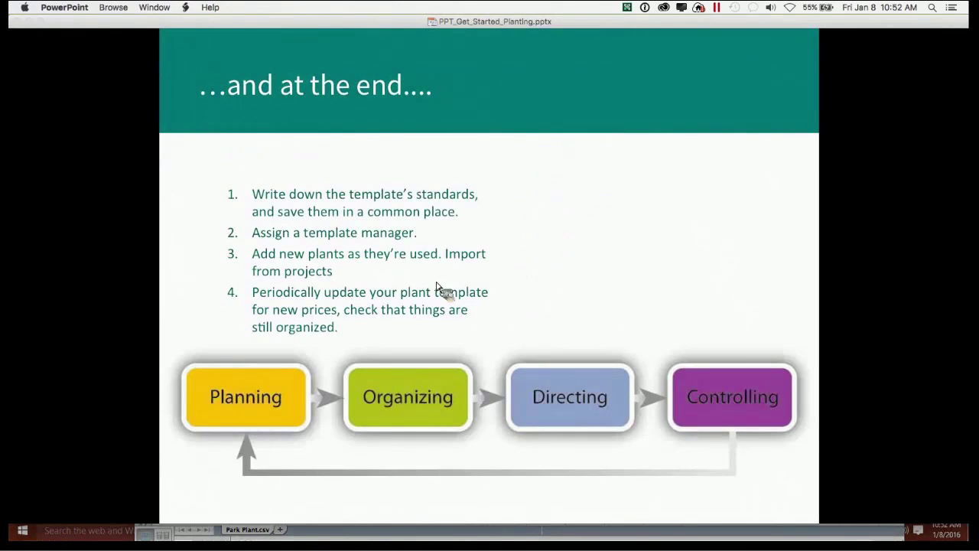
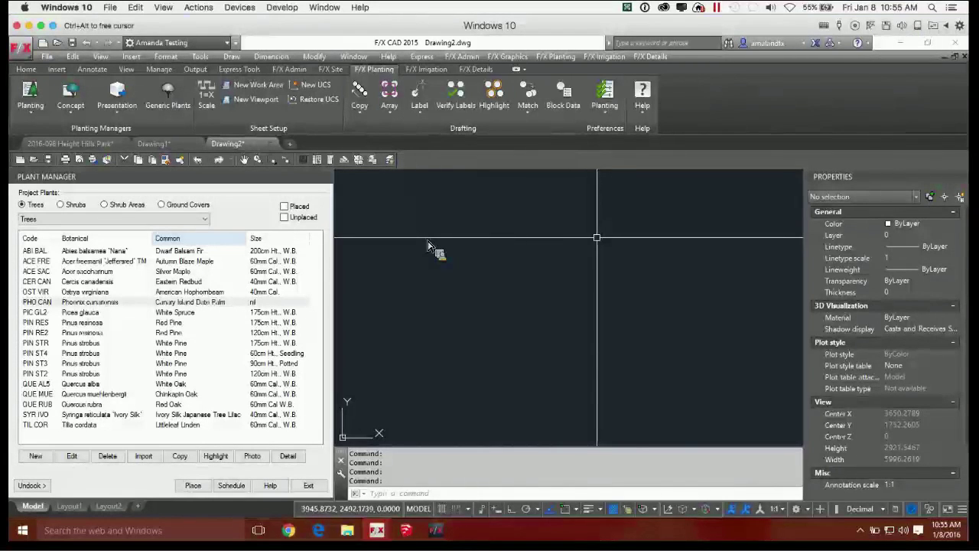
# Activate the 2016-098 Height Hills Park drawing and, in Chrome, search the Land F/X documentation for "plant symbol"
pyautogui.moveTo(170, 147)
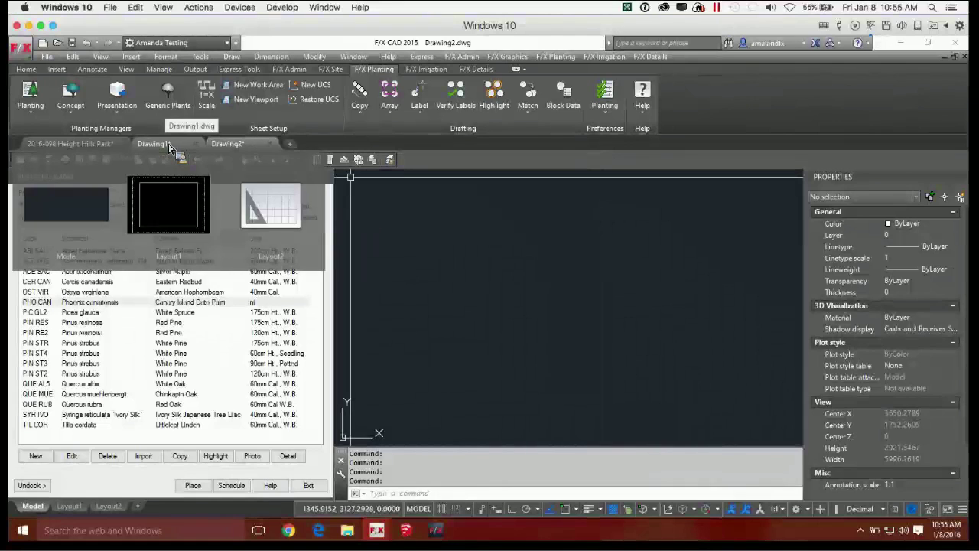
pyautogui.click(85, 144)
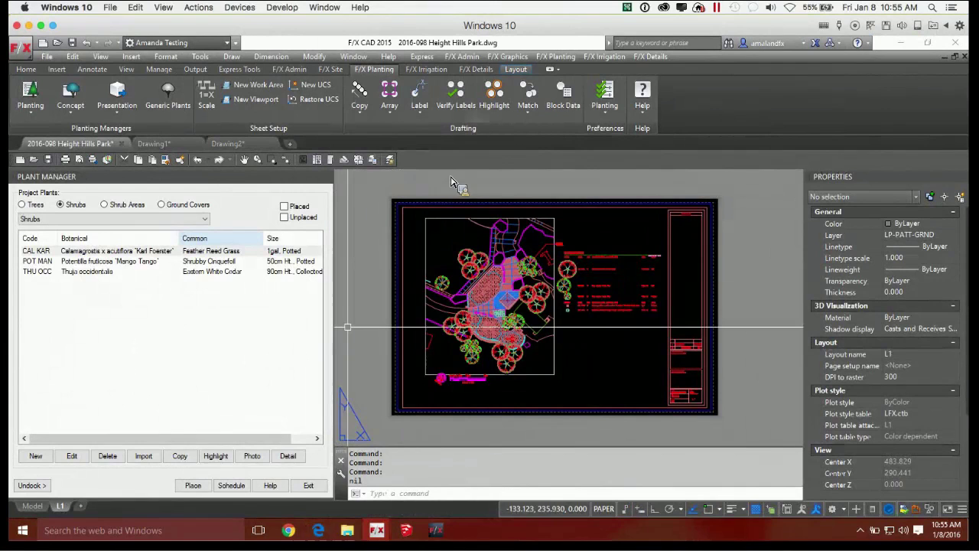
pyautogui.click(284, 501)
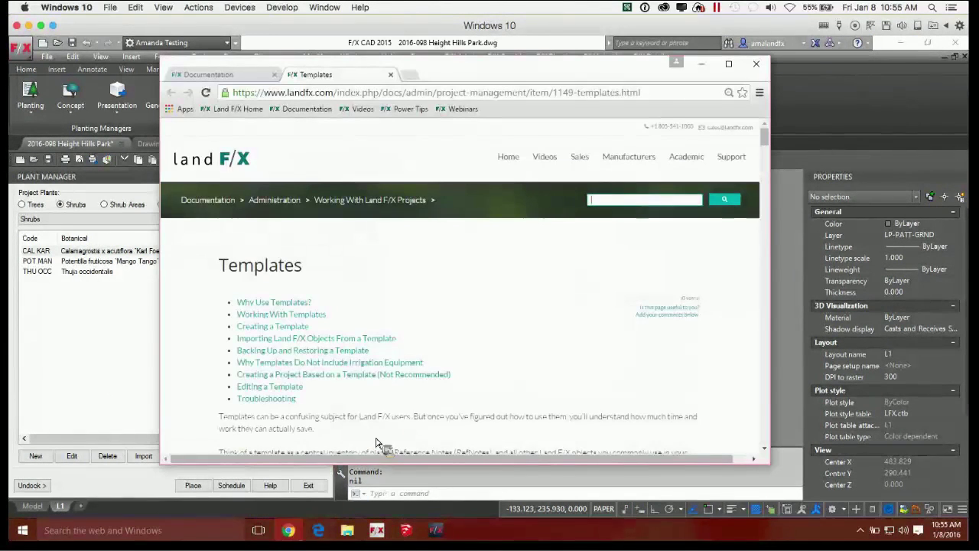
pyautogui.click(363, 96)
pyautogui.click(582, 200)
pyautogui.write('plant')
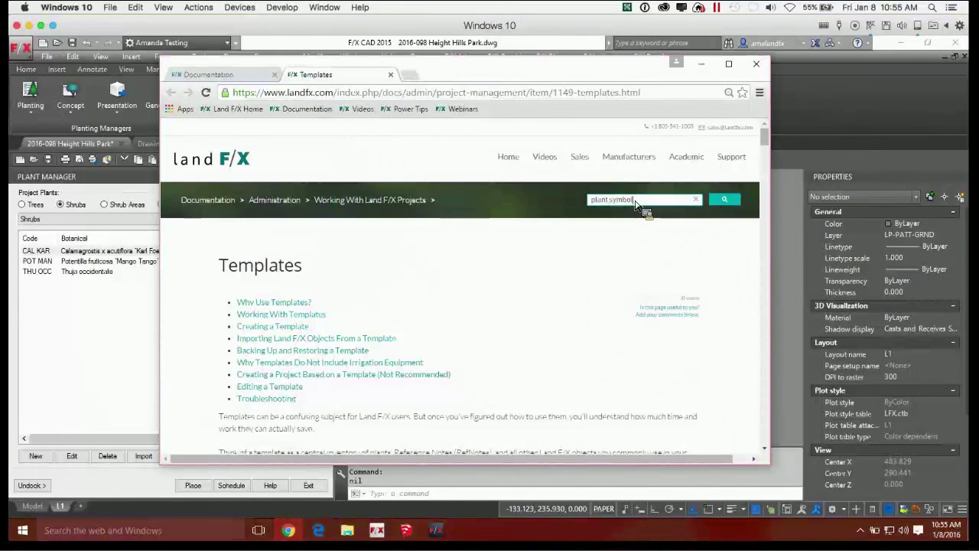
pyautogui.write(' symbol')
pyautogui.press('Return')
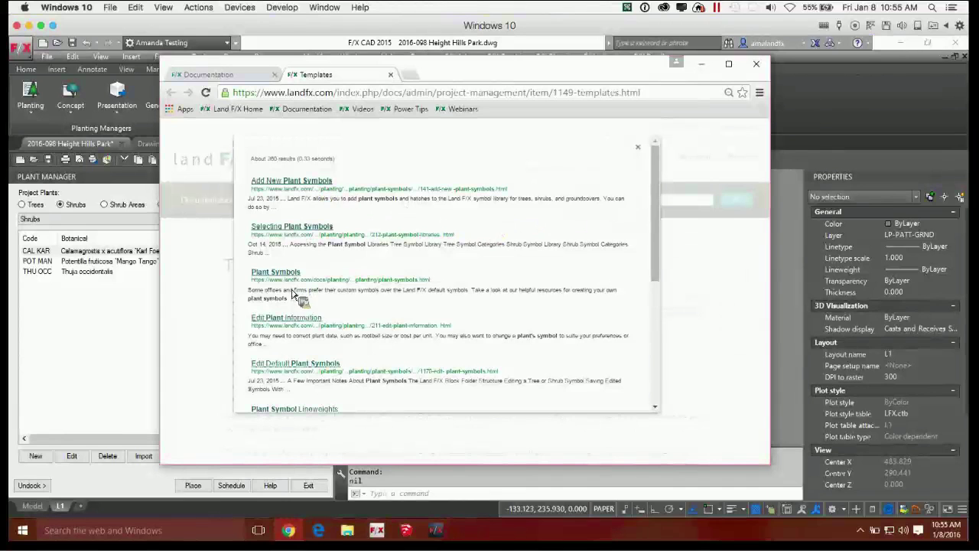
# Open the "Add New Plant Symbols" result in a new tab and read its general rules for plant symbols
pyautogui.rightClick(317, 182)
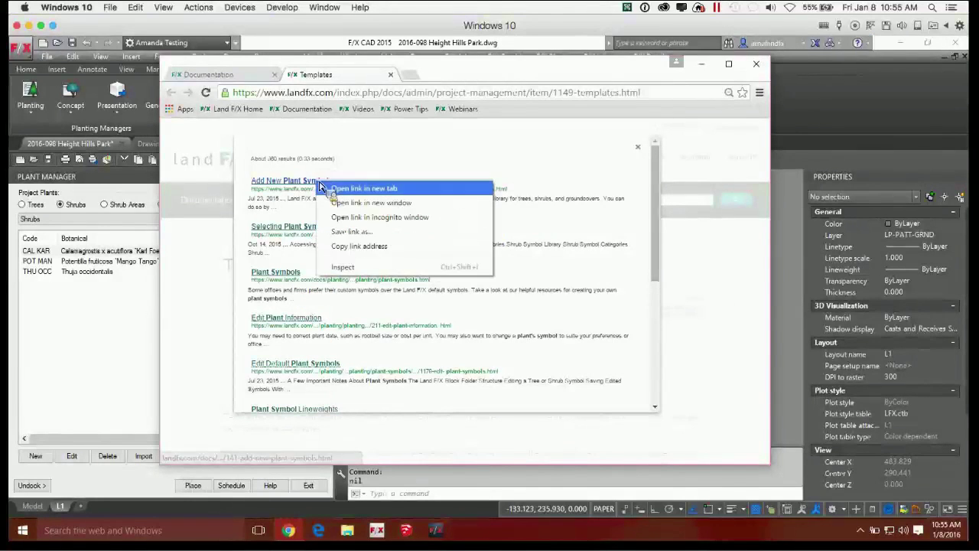
pyautogui.click(372, 188)
pyautogui.click(454, 74)
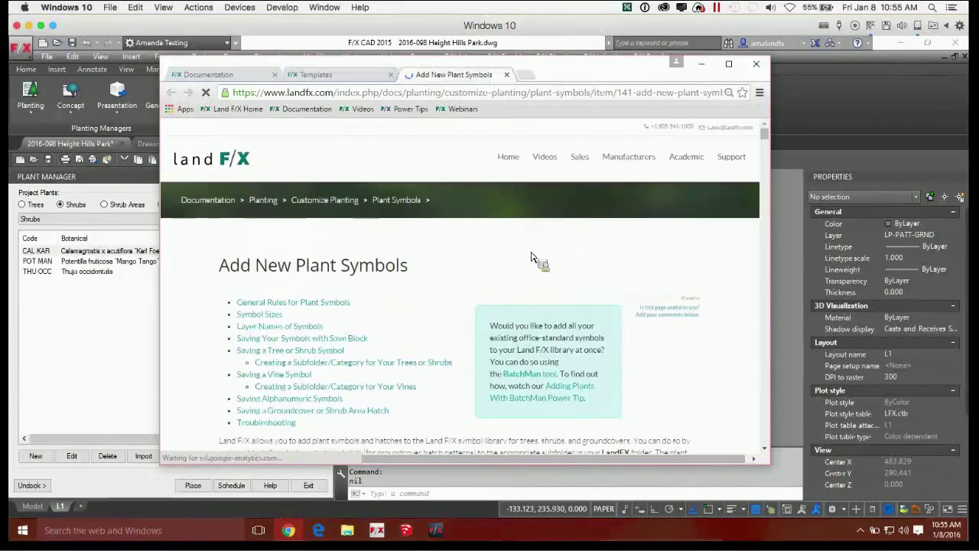
pyautogui.scroll(-2, 437, 325)
pyautogui.scroll(-5, 437, 325)
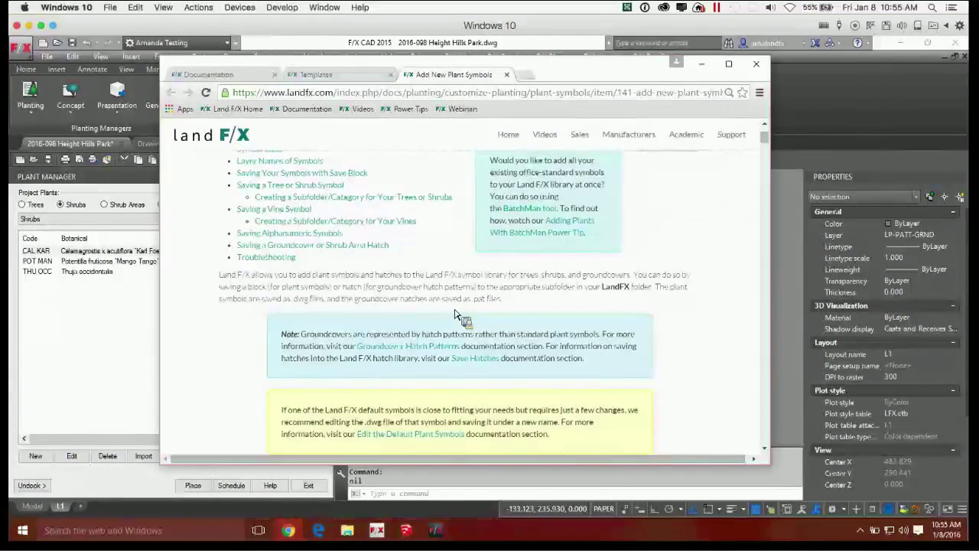
pyautogui.scroll(-2, 462, 313)
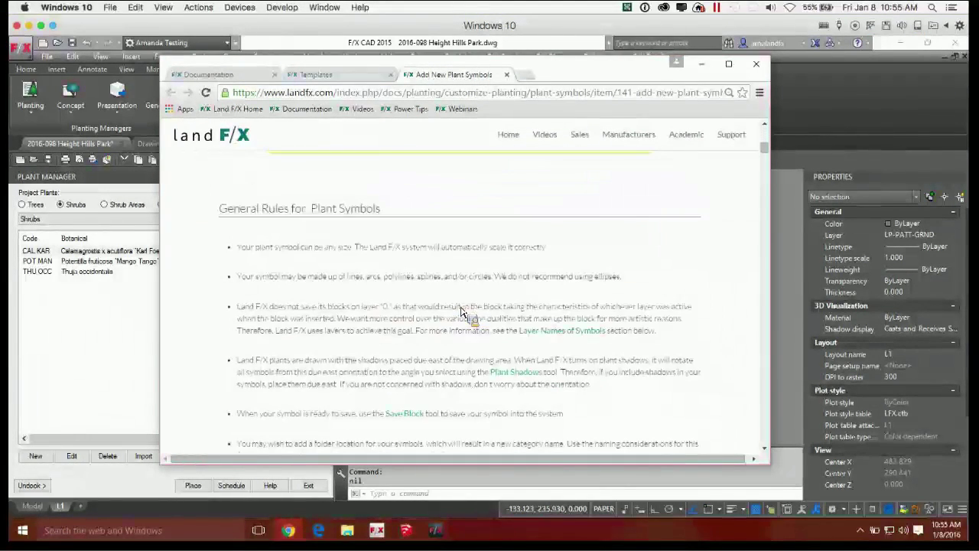
pyautogui.scroll(-1, 462, 312)
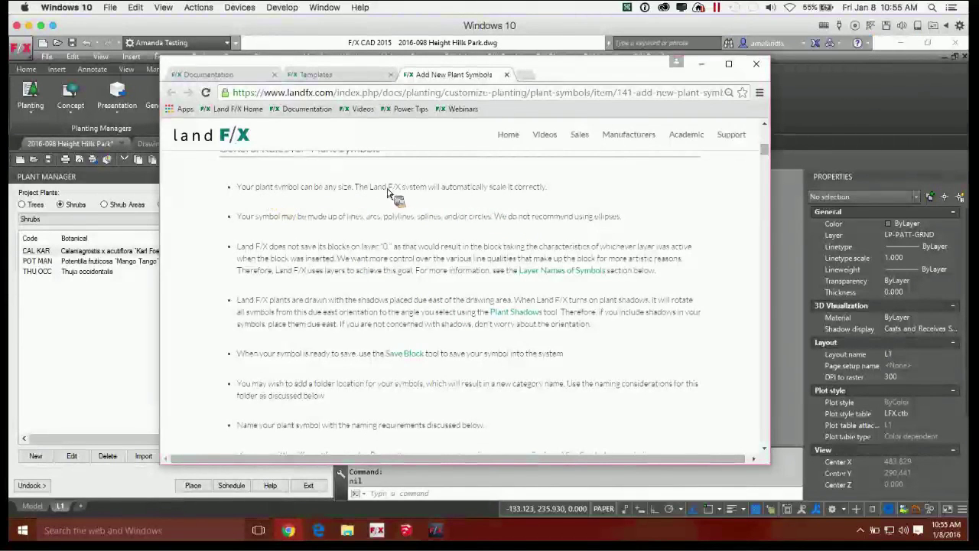
# Review the Symbol Sizes section and its Plant Info symbol width illustrations
pyautogui.scroll(-8, 409, 222)
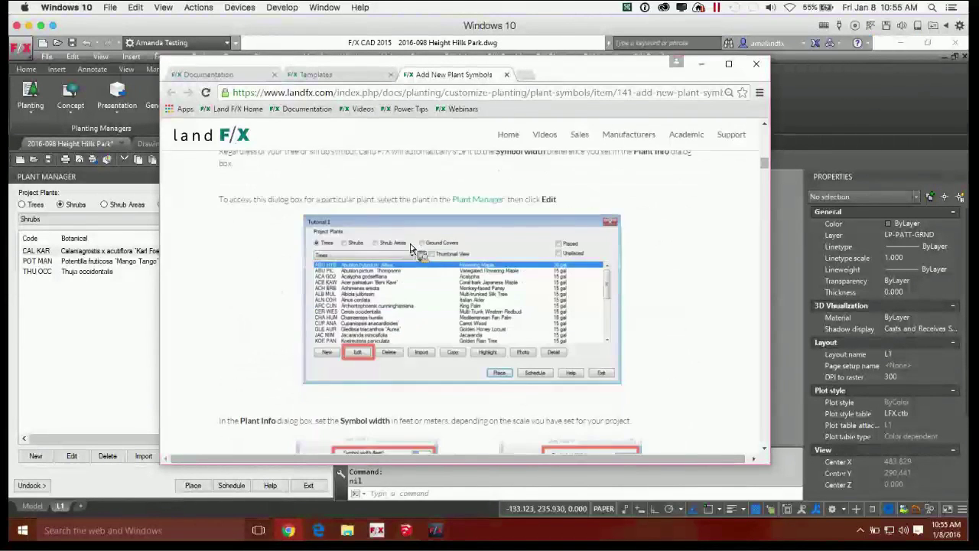
pyautogui.scroll(-3, 413, 262)
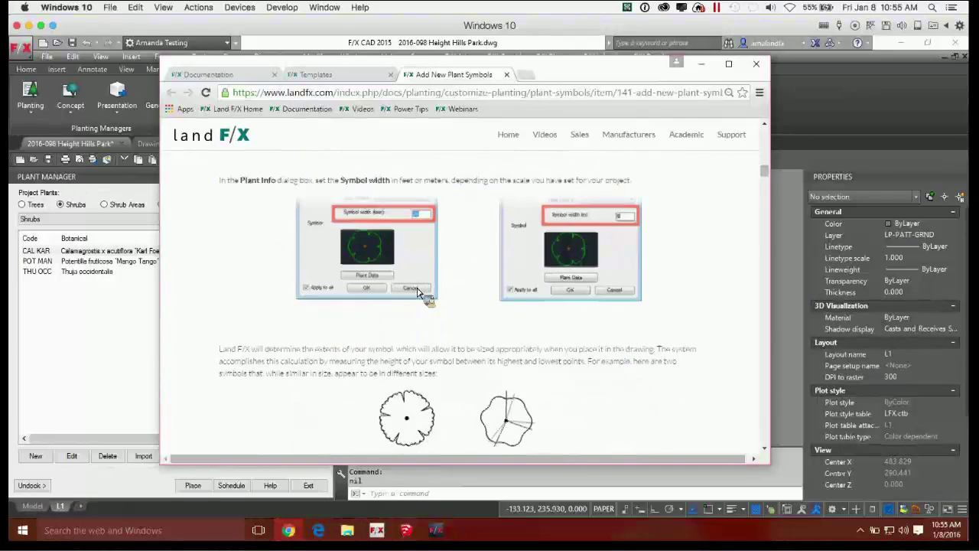
pyautogui.scroll(2, 424, 291)
pyautogui.scroll(3, 459, 294)
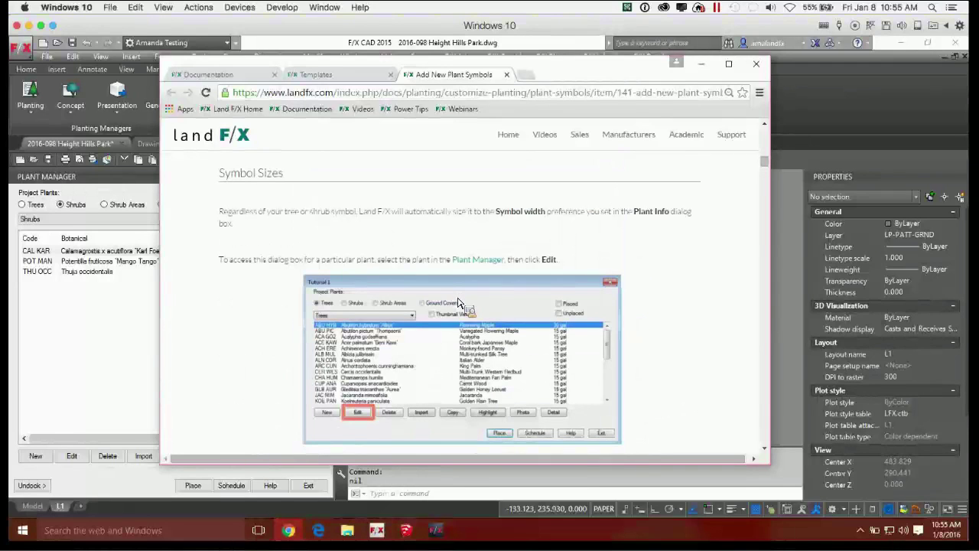
pyautogui.scroll(-10, 475, 303)
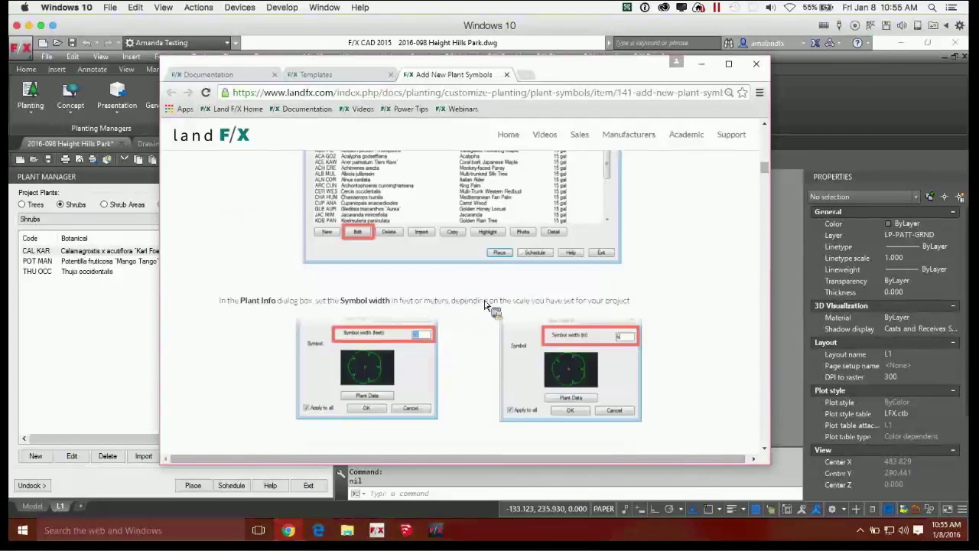
# Read the documentation on symbol layer names and on saving symbols with Save Block
pyautogui.scroll(-5, 490, 303)
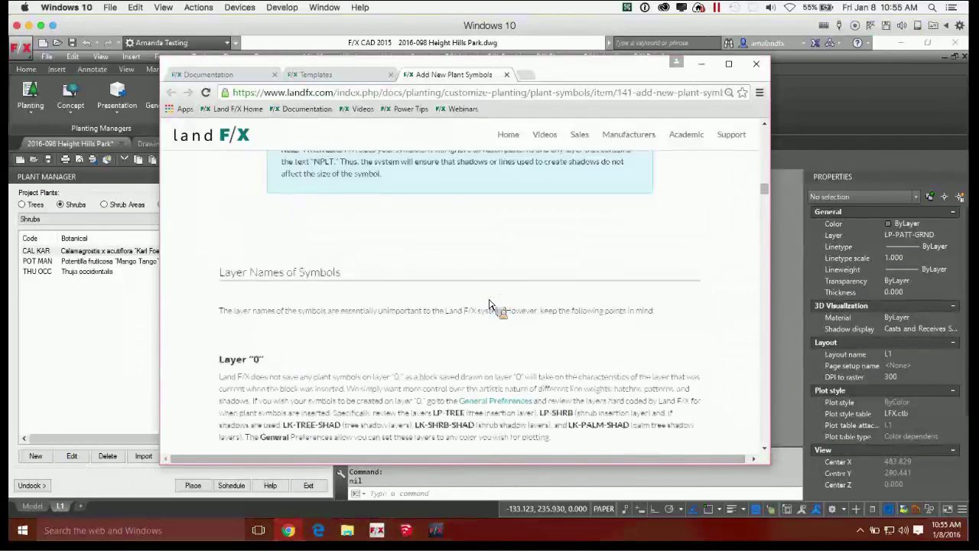
pyautogui.scroll(1, 490, 304)
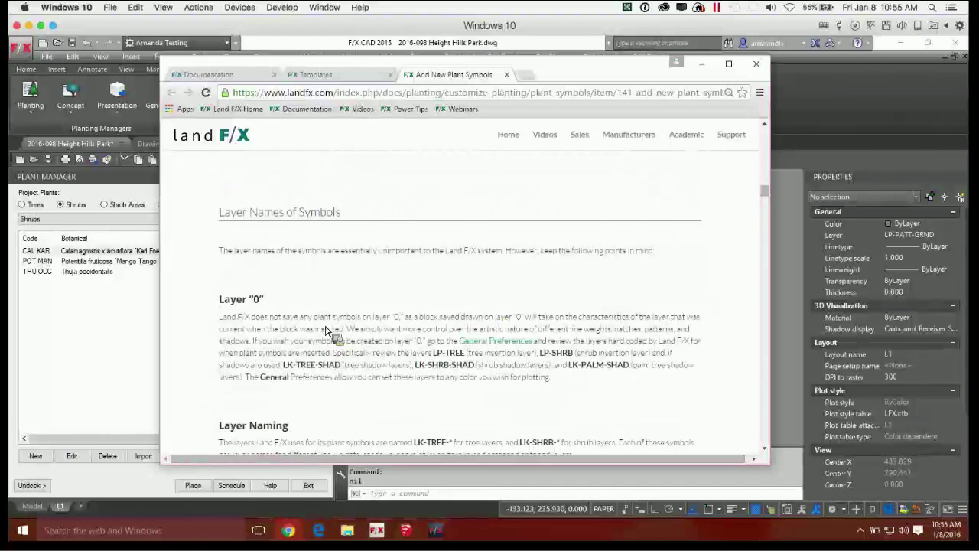
pyautogui.scroll(-5, 540, 332)
pyautogui.scroll(3, 538, 331)
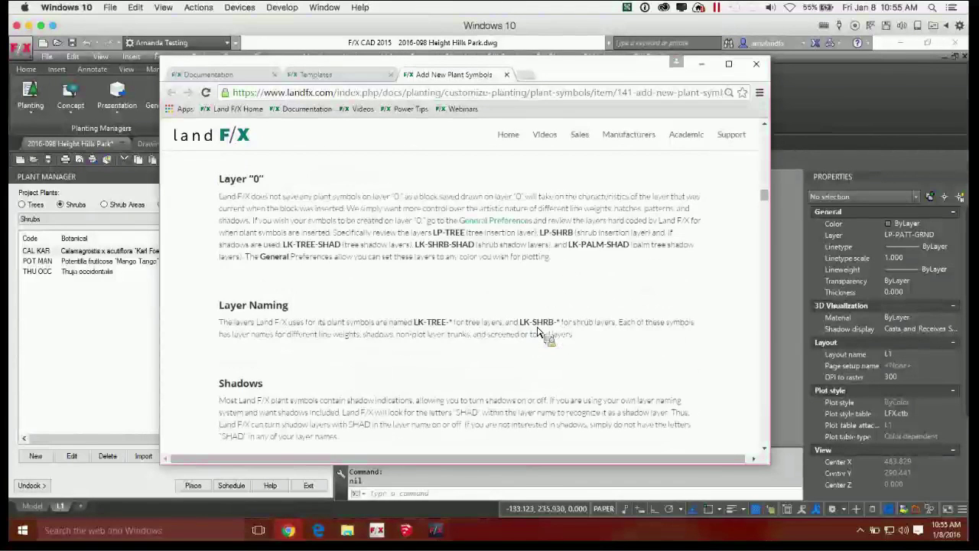
pyautogui.scroll(1, 538, 332)
pyautogui.scroll(-7, 404, 299)
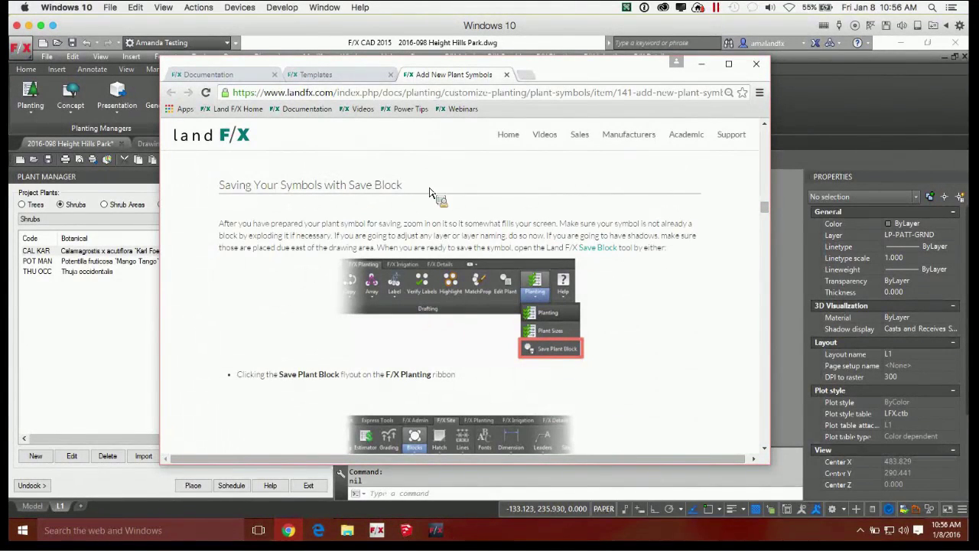
# Return to the Height Hills Park drawing's model space in F/X CAD and move one tree from the three-tree cluster to empty space up and left
pyautogui.click(779, 183)
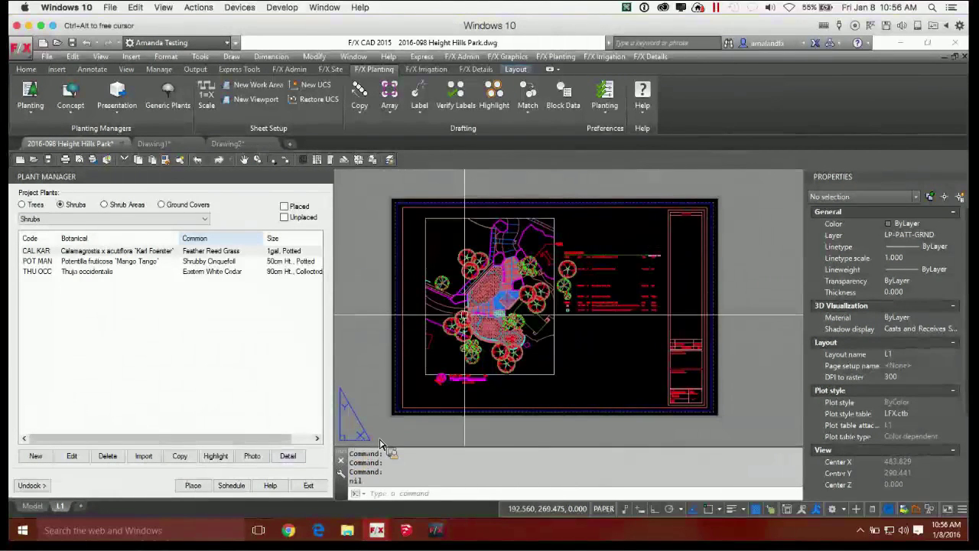
pyautogui.click(32, 506)
pyautogui.moveTo(512, 262); pyautogui.dragTo(589, 343, button='middle')
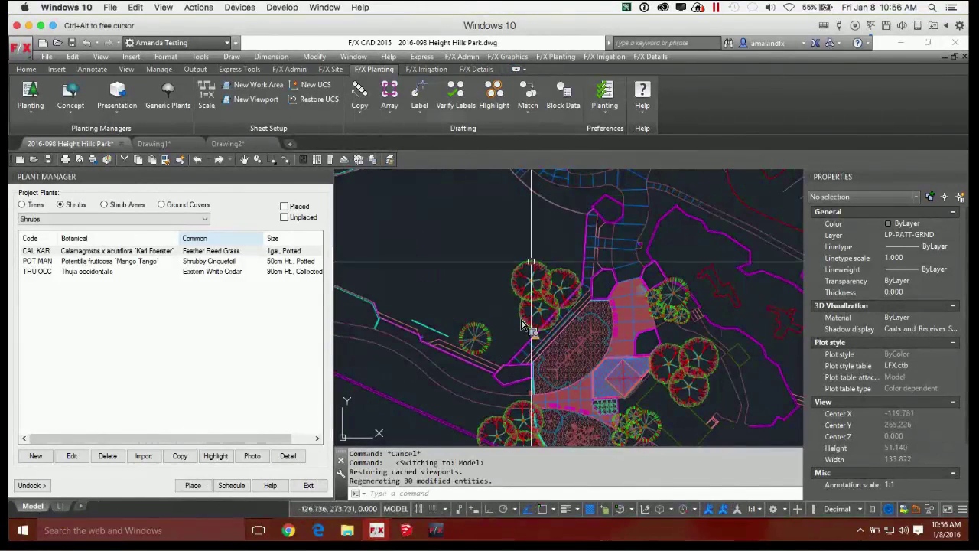
pyautogui.click(531, 280)
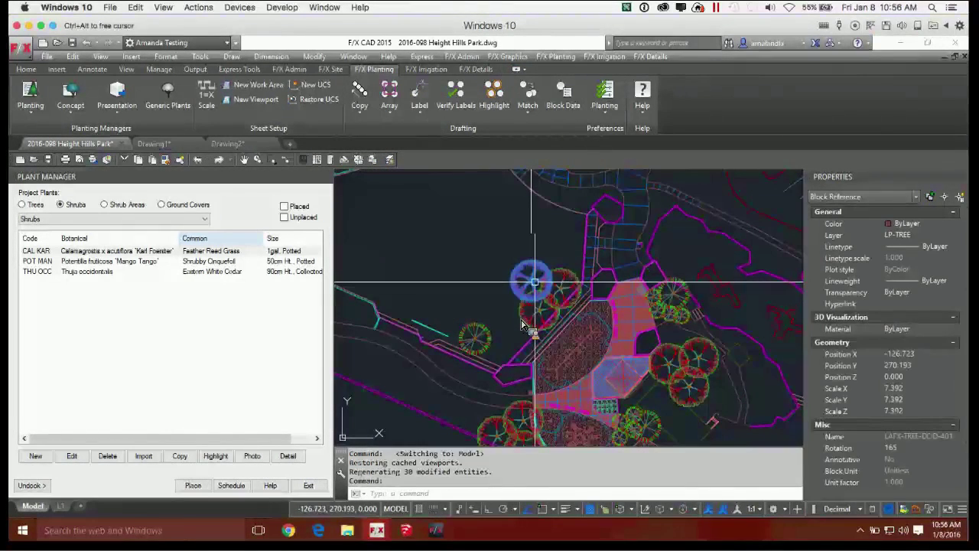
pyautogui.click(531, 281)
pyautogui.click(451, 225)
pyautogui.scroll(2, 450, 225)
pyautogui.moveTo(472, 238); pyautogui.dragTo(529, 287, button='middle')
pyautogui.scroll(4, 516, 241)
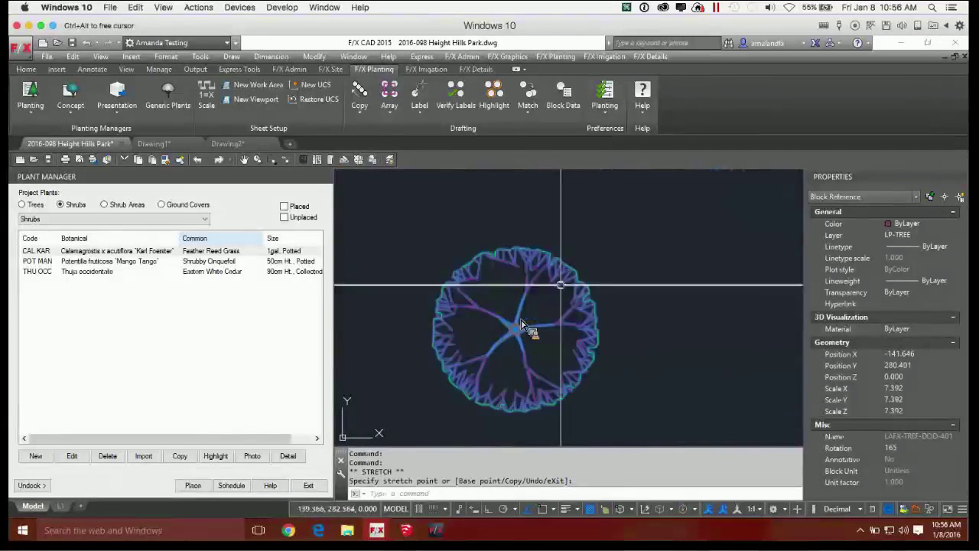
pyautogui.press('Escape')
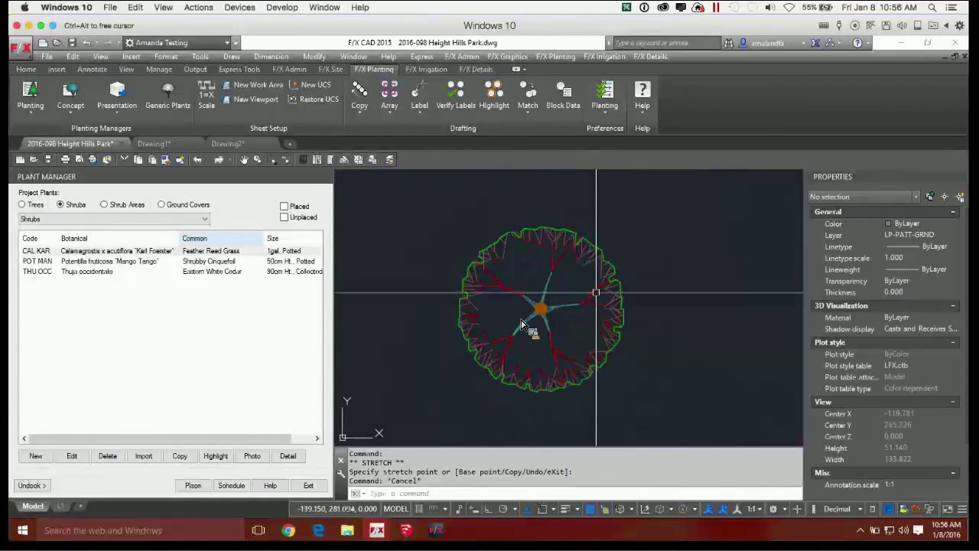
pyautogui.scroll(-4, 648, 296)
pyautogui.moveTo(670, 308); pyautogui.dragTo(615, 296, button='middle')
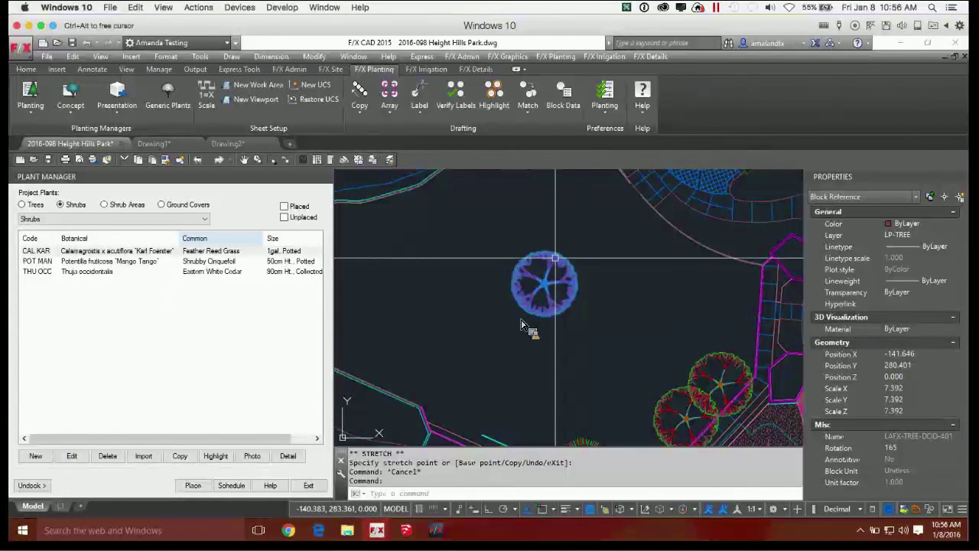
# Explode the isolated tree symbol and make LK-TREE-013M, the layer of one of its fine outer branch lines, current
pyautogui.write('x')
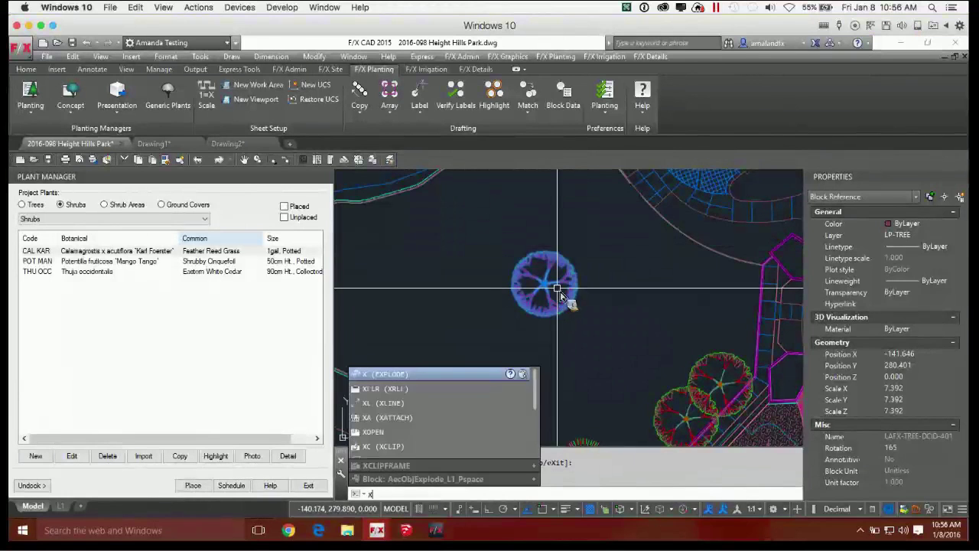
pyautogui.press('Return')
pyautogui.scroll(7, 557, 291)
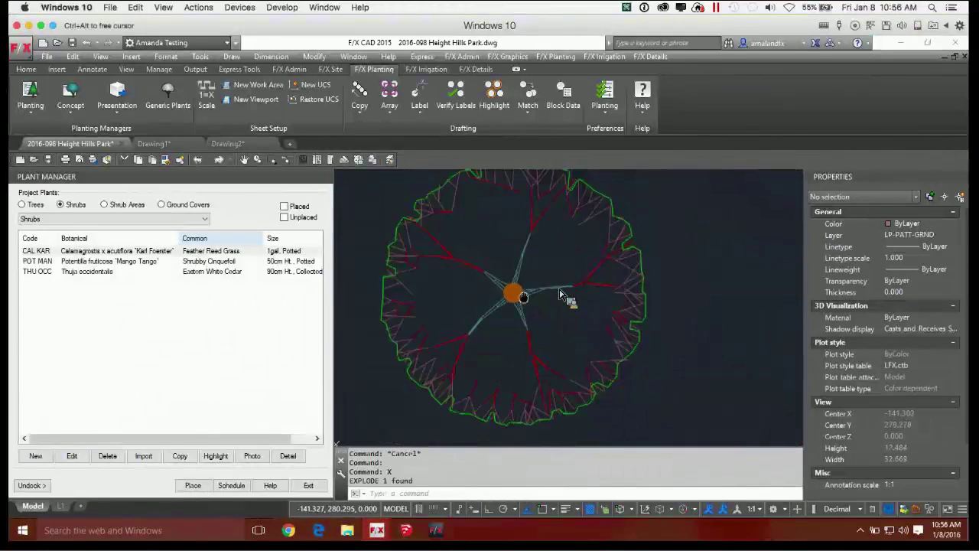
pyautogui.click(595, 218)
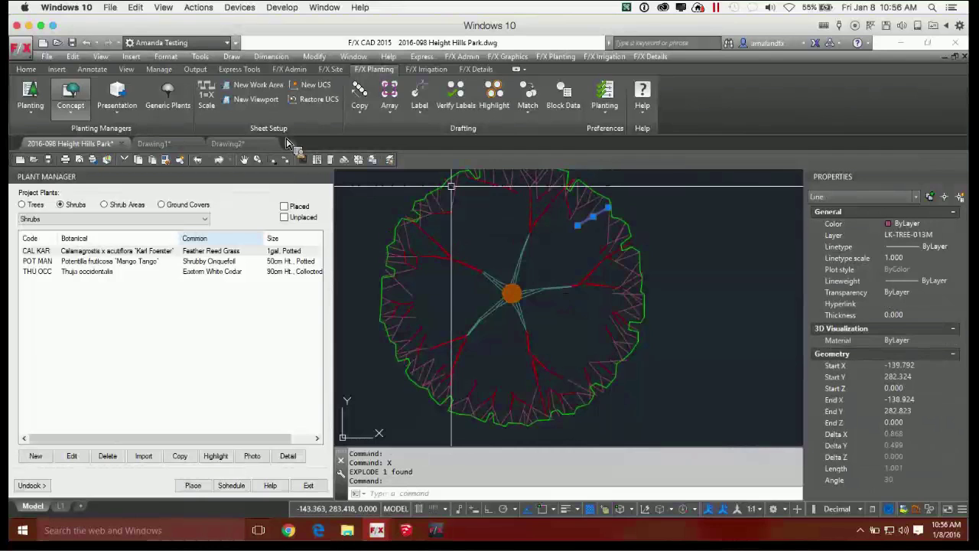
pyautogui.click(26, 69)
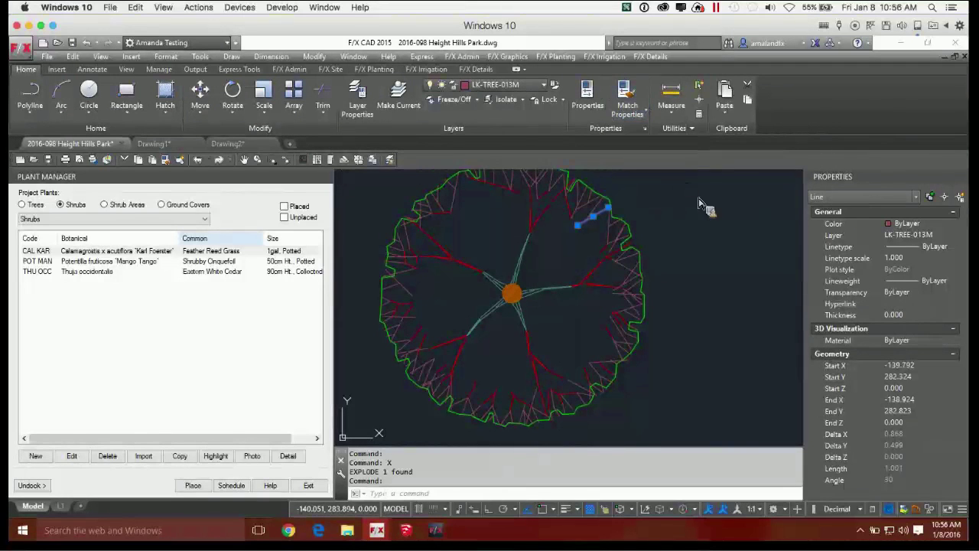
pyautogui.click(397, 99)
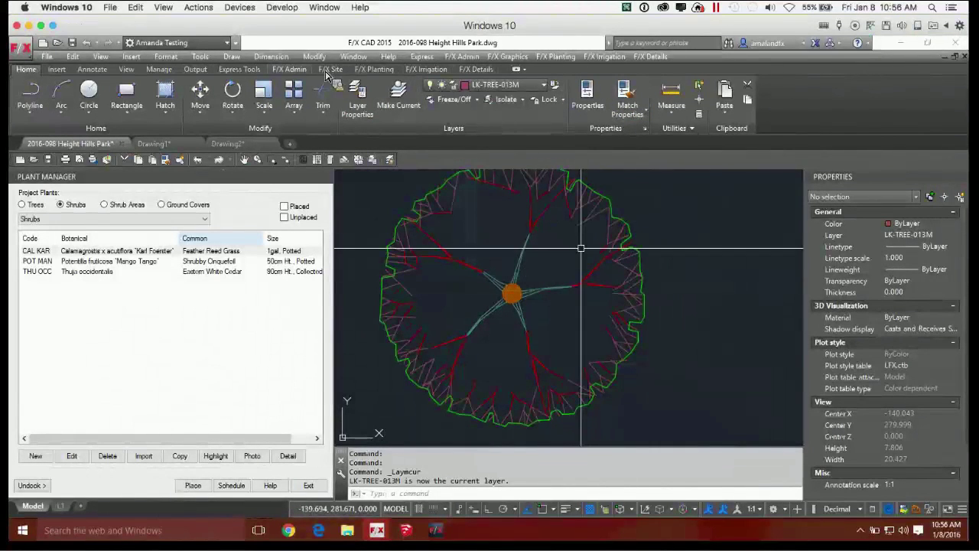
# Draw a circle centred on the exploded tree's trunk, reaching about halfway out to the canopy edge
pyautogui.click(290, 69)
pyautogui.press('Return')
pyautogui.click(511, 293)
pyautogui.click(581, 273)
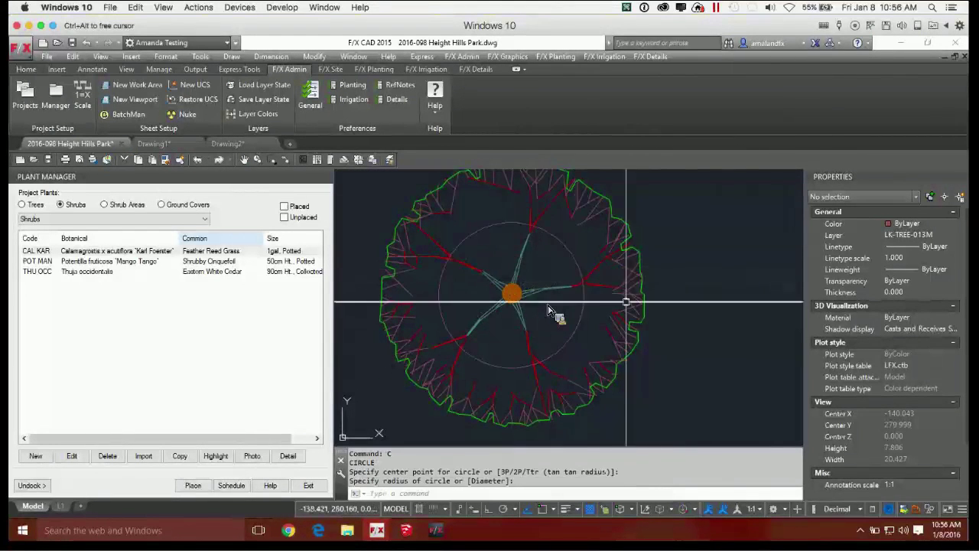
# Start Save Block with the trunk centre as insertion point and all of the tree's linework, including the circle, as its objects
pyautogui.scroll(-2, 582, 306)
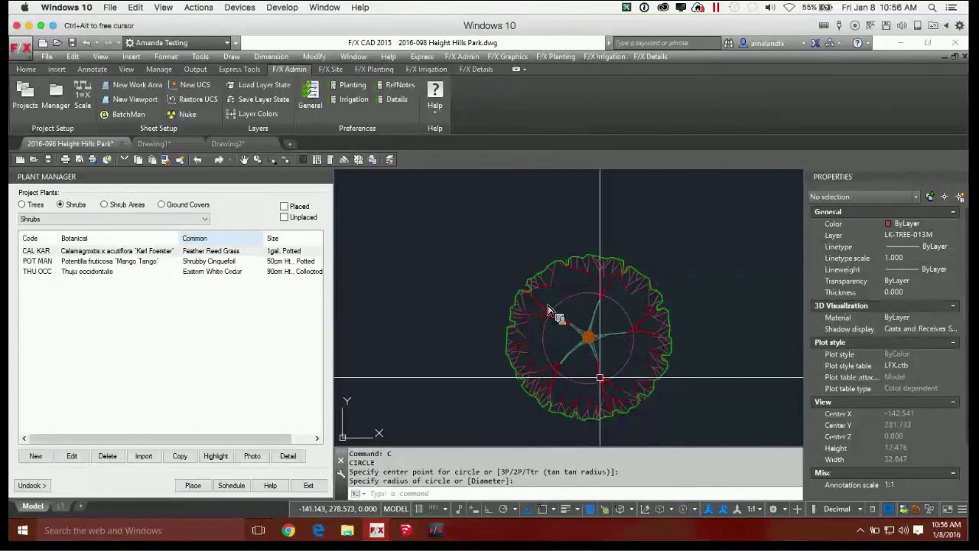
pyautogui.scroll(-2, 548, 310)
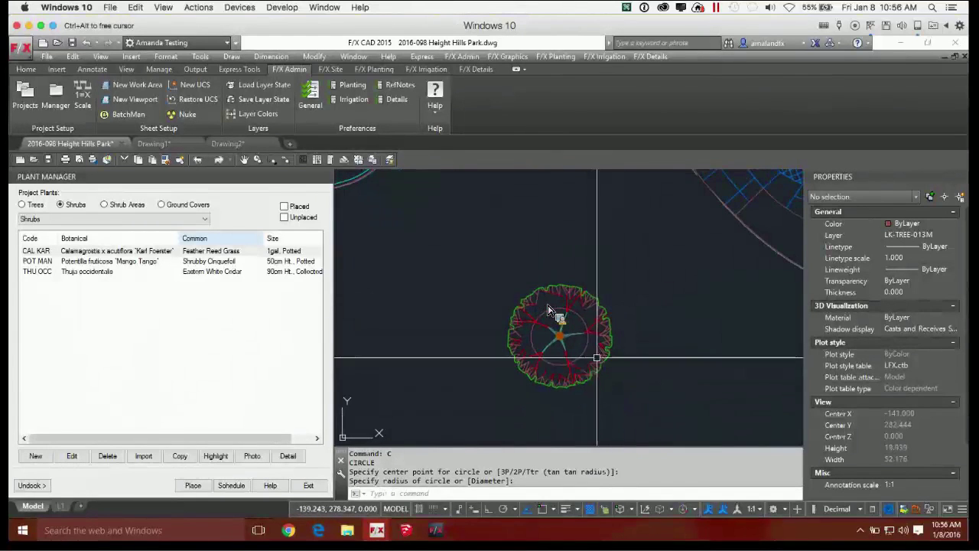
pyautogui.moveTo(597, 355); pyautogui.dragTo(615, 336, button='middle')
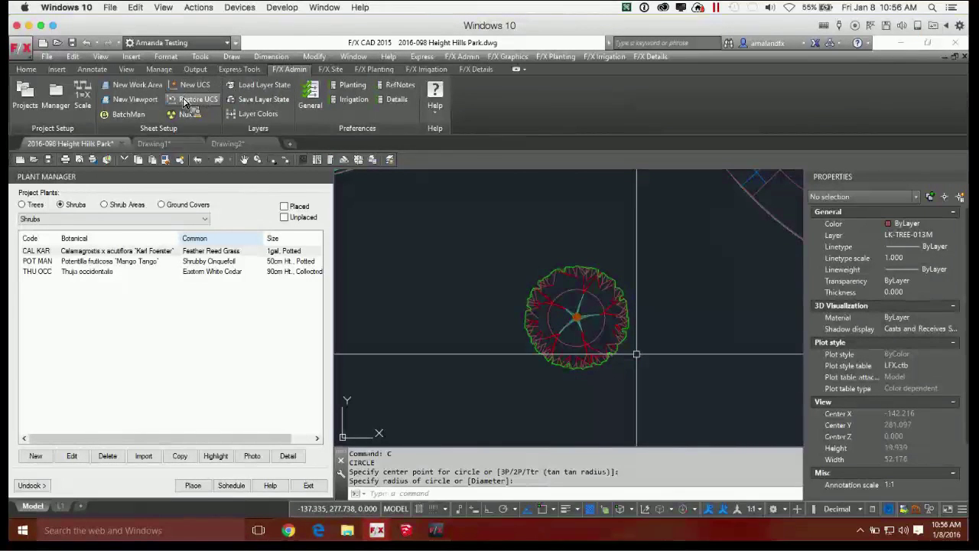
pyautogui.click(330, 69)
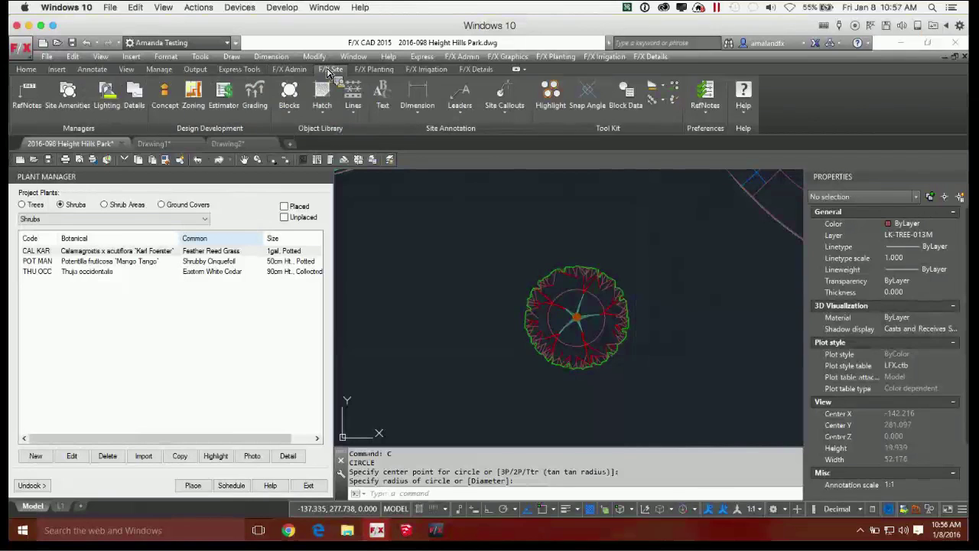
pyautogui.click(292, 109)
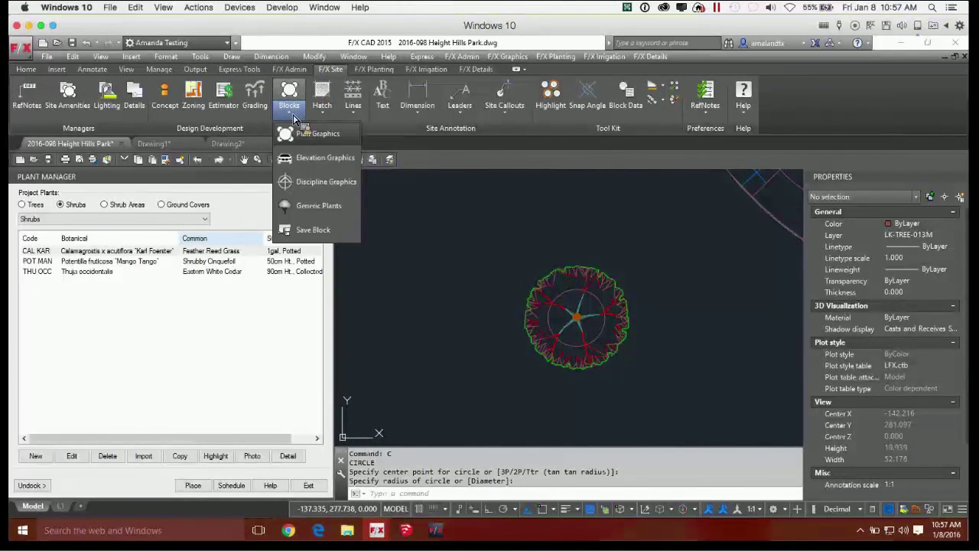
pyautogui.click(315, 230)
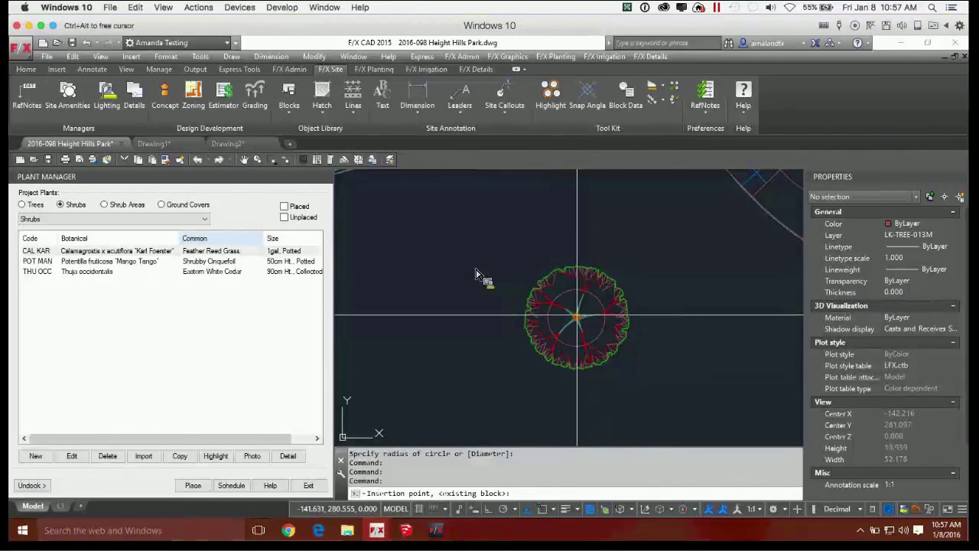
pyautogui.click(576, 316)
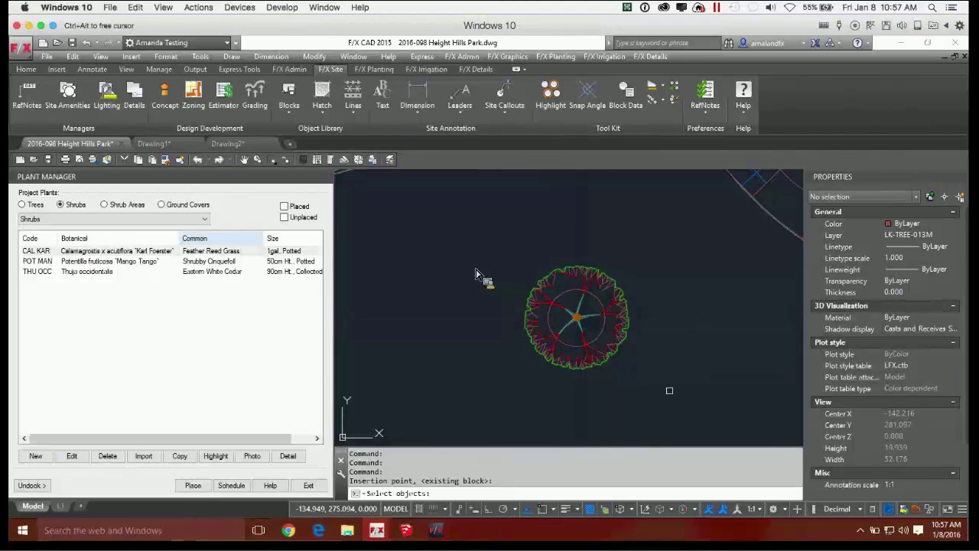
pyautogui.click(673, 397)
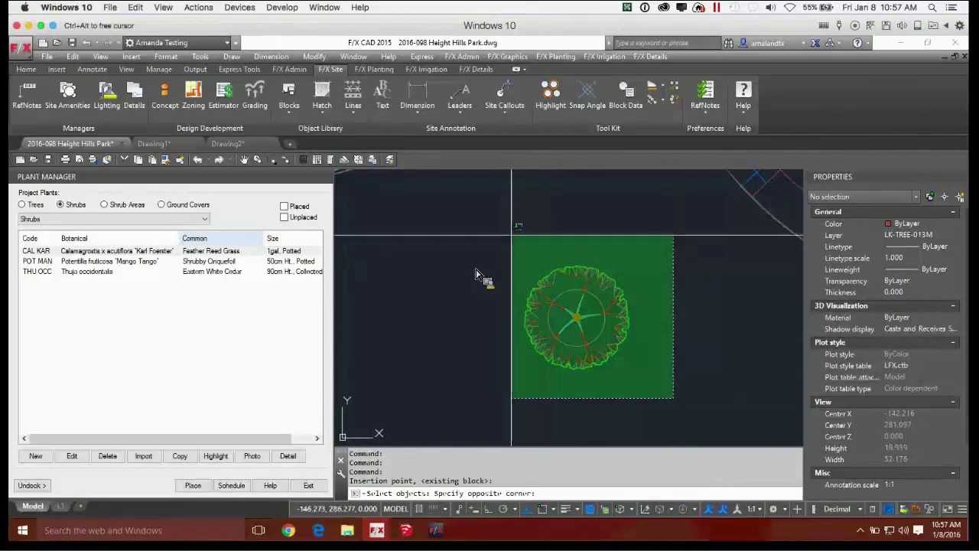
pyautogui.click(493, 223)
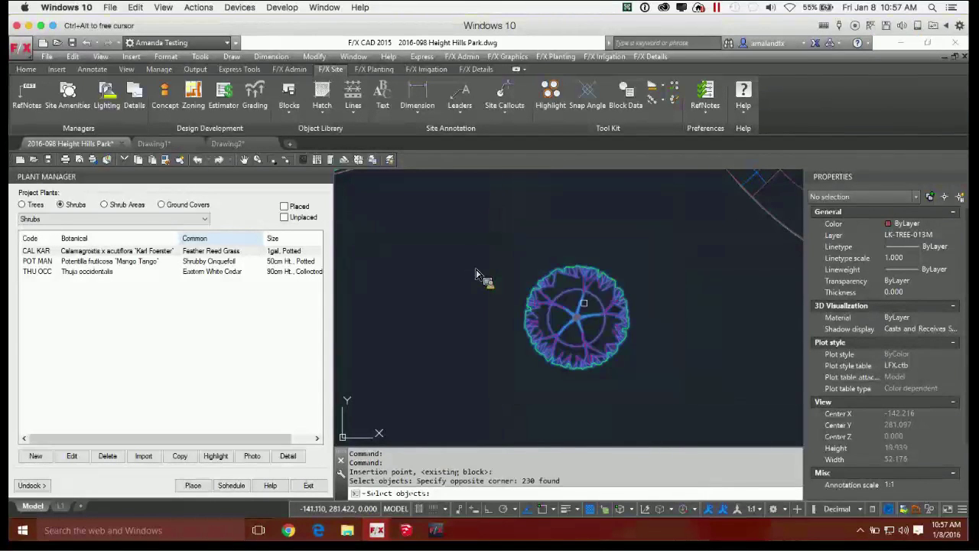
pyautogui.press('Return')
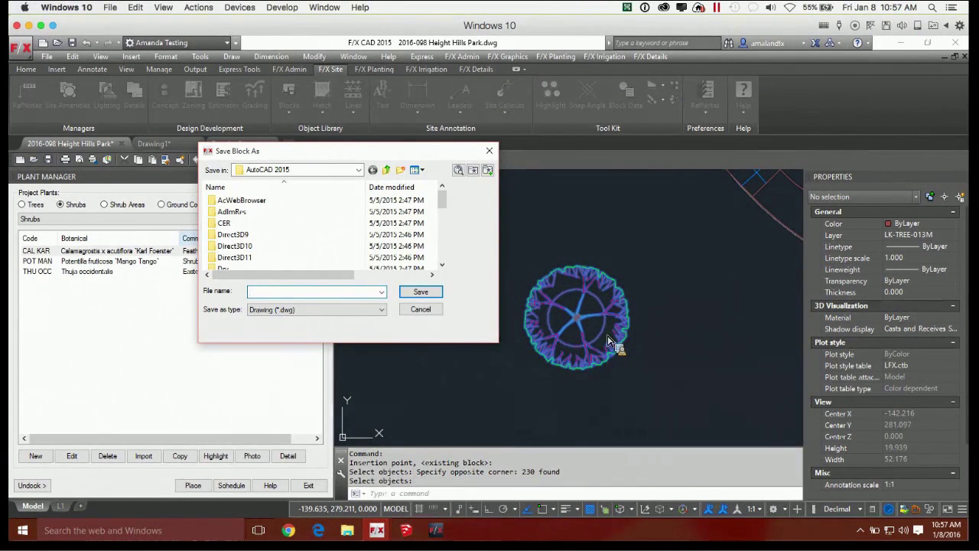
# Set the block's save location to the trees folder under LandFX, Blocks, Graphics, Planting on the C: drive
pyautogui.moveTo(421, 151); pyautogui.dragTo(433, 149)
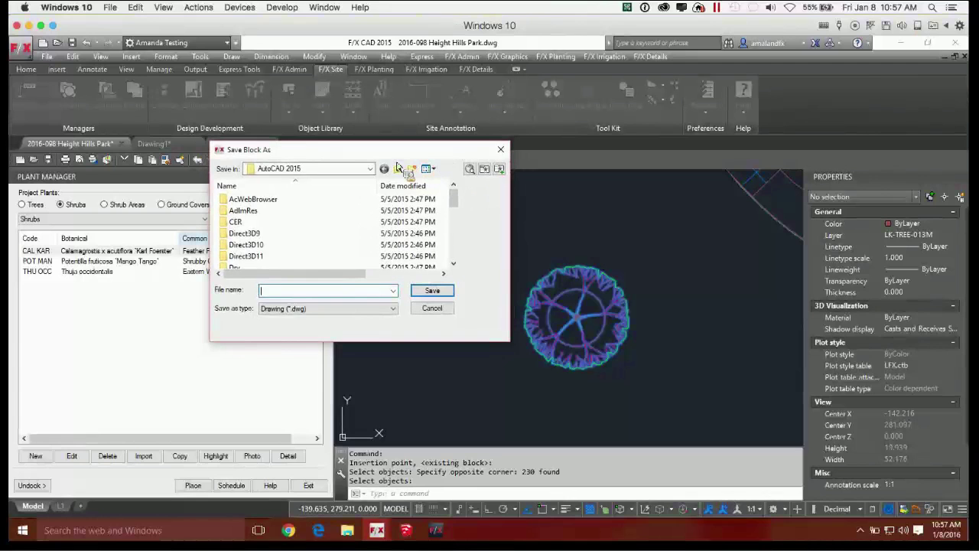
pyautogui.click(371, 169)
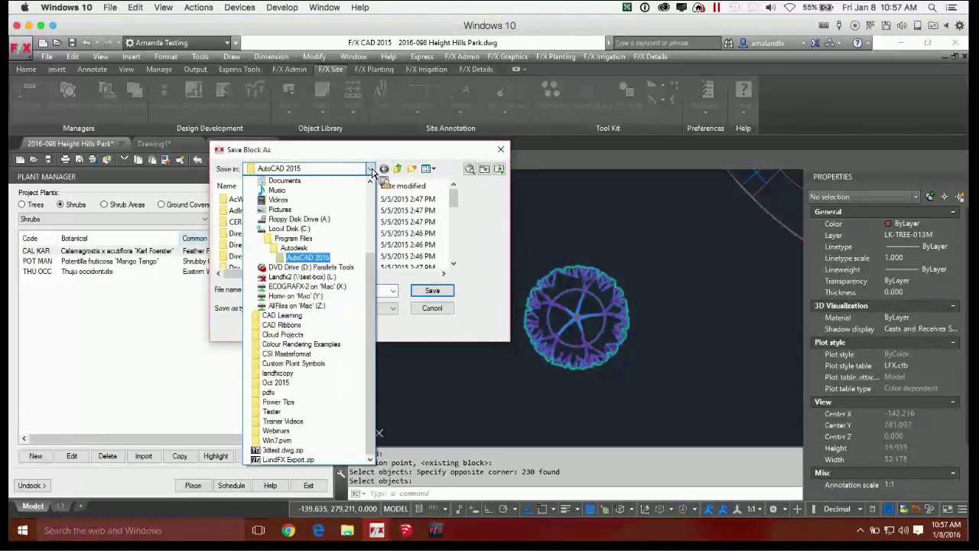
pyautogui.click(291, 229)
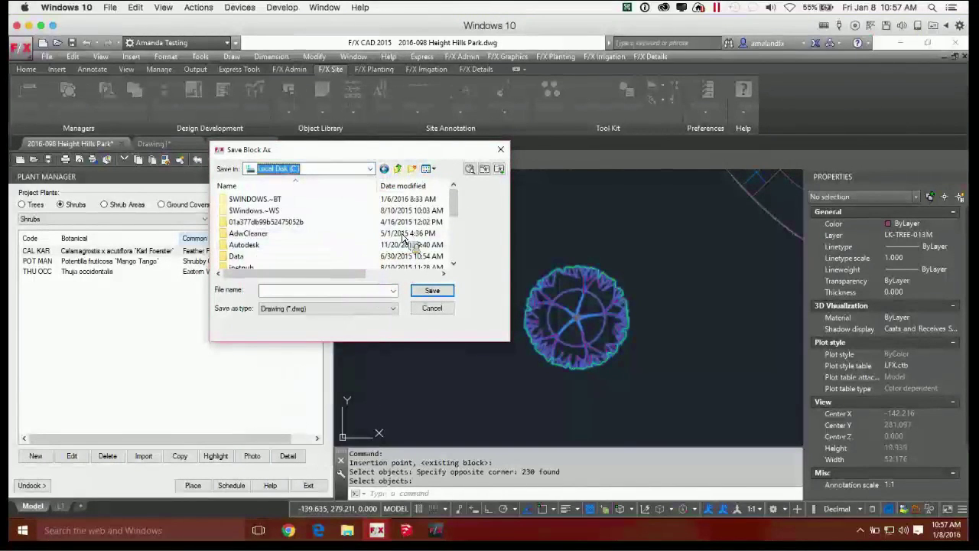
pyautogui.scroll(-4, 462, 208)
pyautogui.click(281, 237)
pyautogui.doubleClick(281, 237)
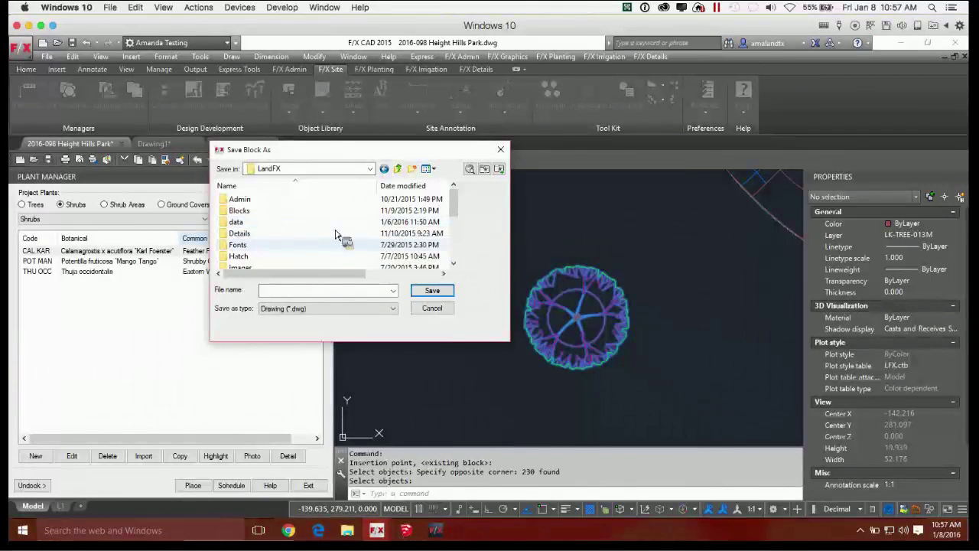
pyautogui.doubleClick(243, 211)
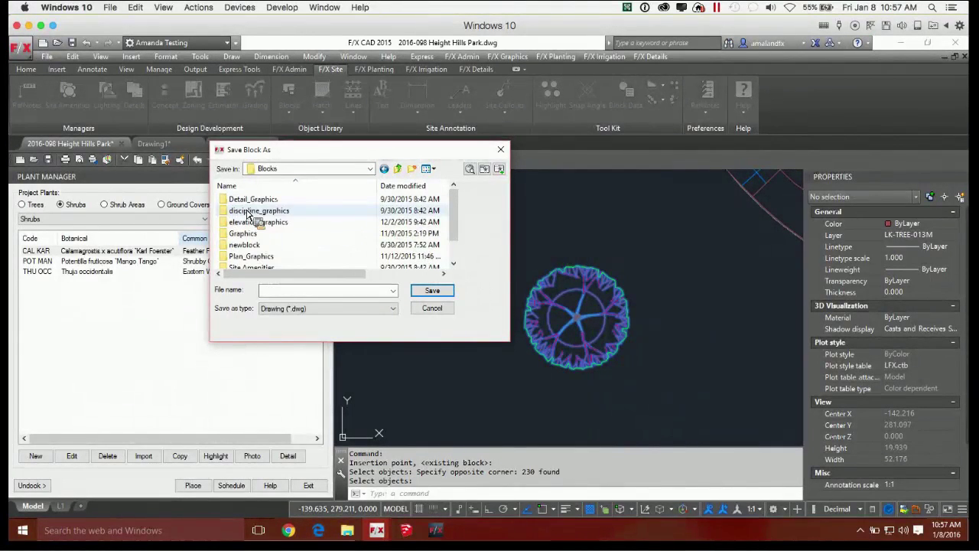
pyautogui.doubleClick(258, 233)
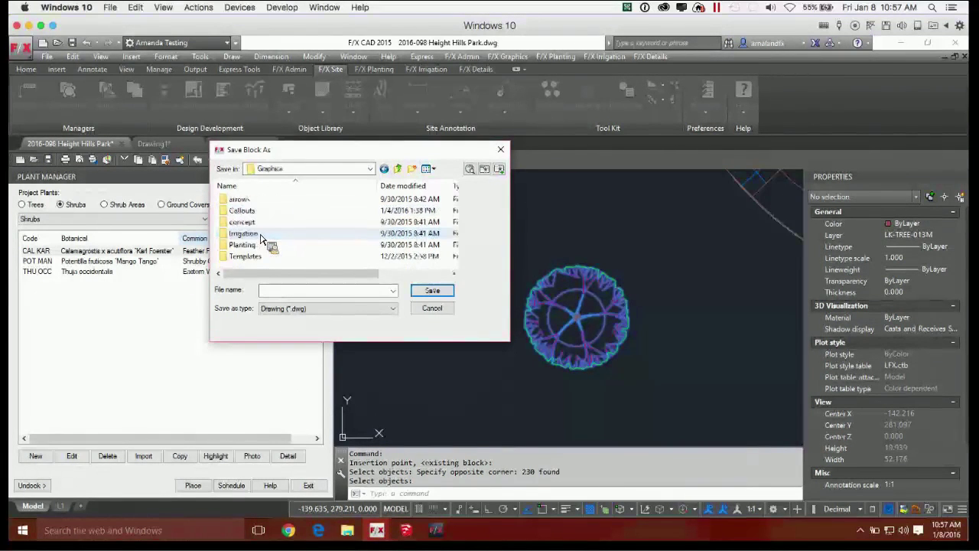
pyautogui.doubleClick(242, 245)
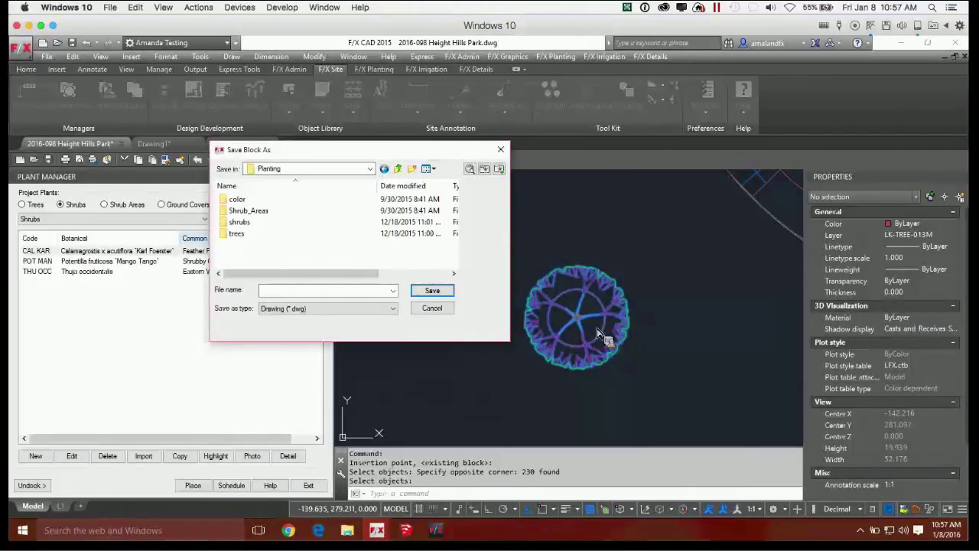
pyautogui.doubleClick(237, 233)
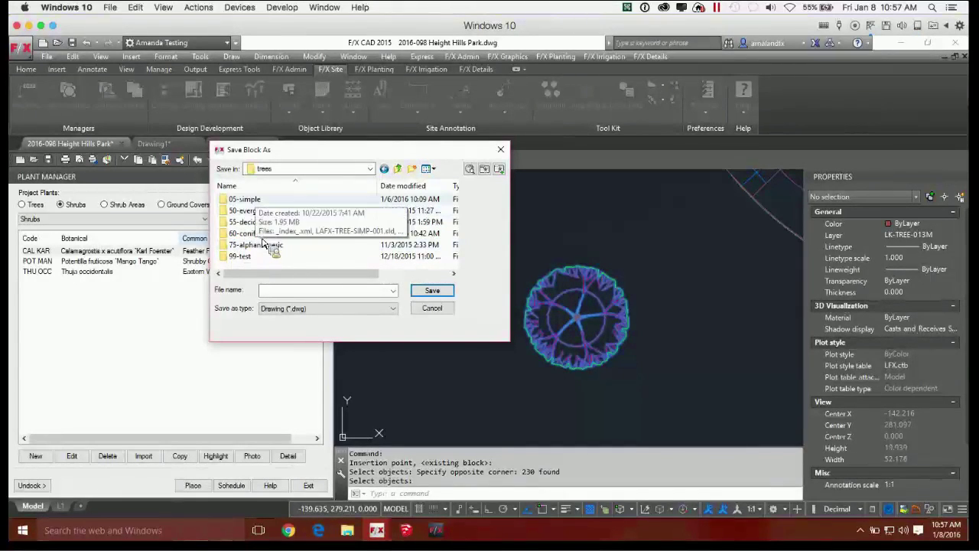
pyautogui.doubleClick(263, 201)
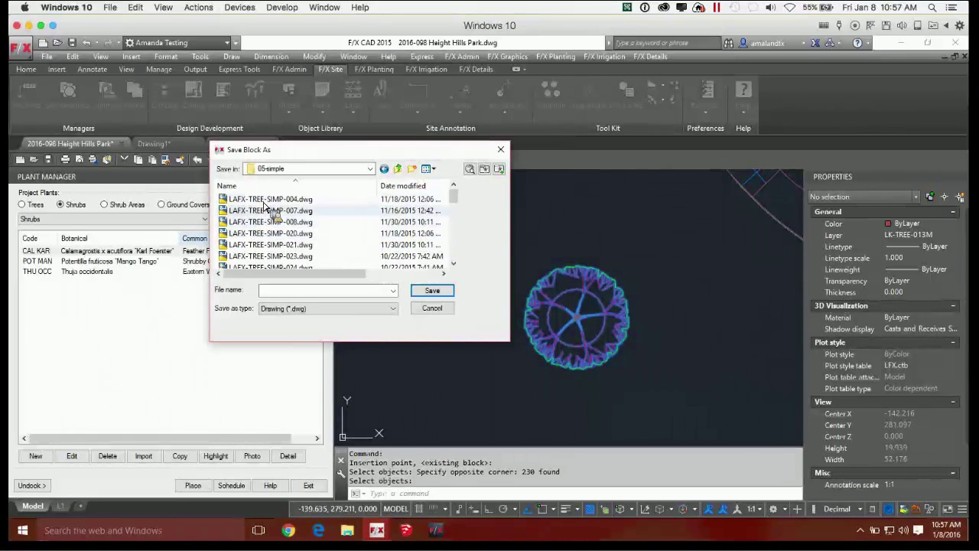
pyautogui.click(398, 169)
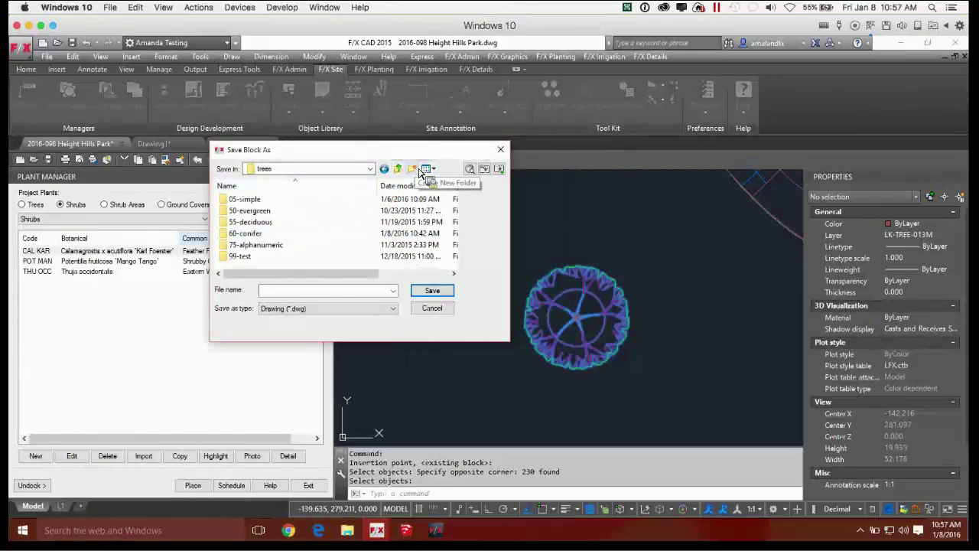
# Create a folder named 01-LFX_Symbols inside the trees folder and open it as the save location
pyautogui.click(419, 171)
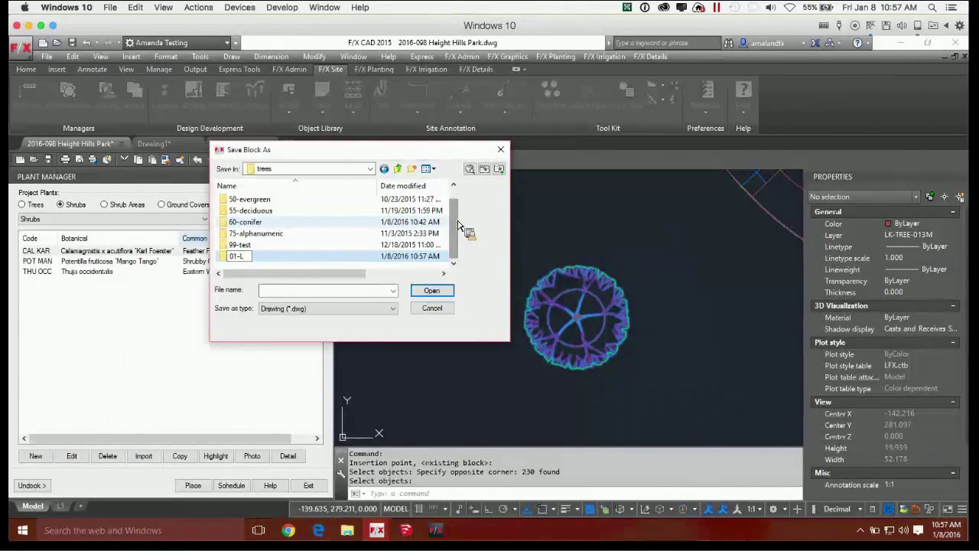
pyautogui.press('BackSpace')
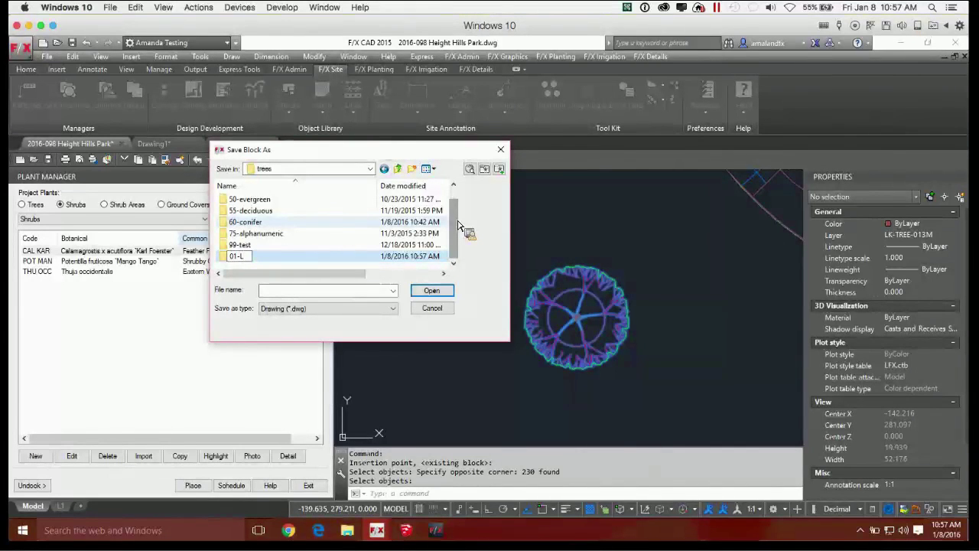
pyautogui.write('FX')
pyautogui.write('-S')
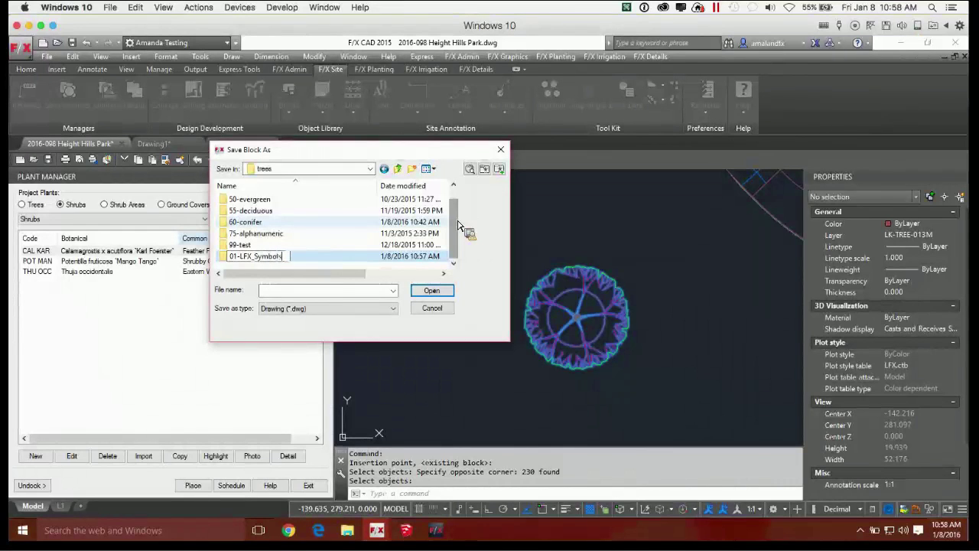
pyautogui.click(297, 248)
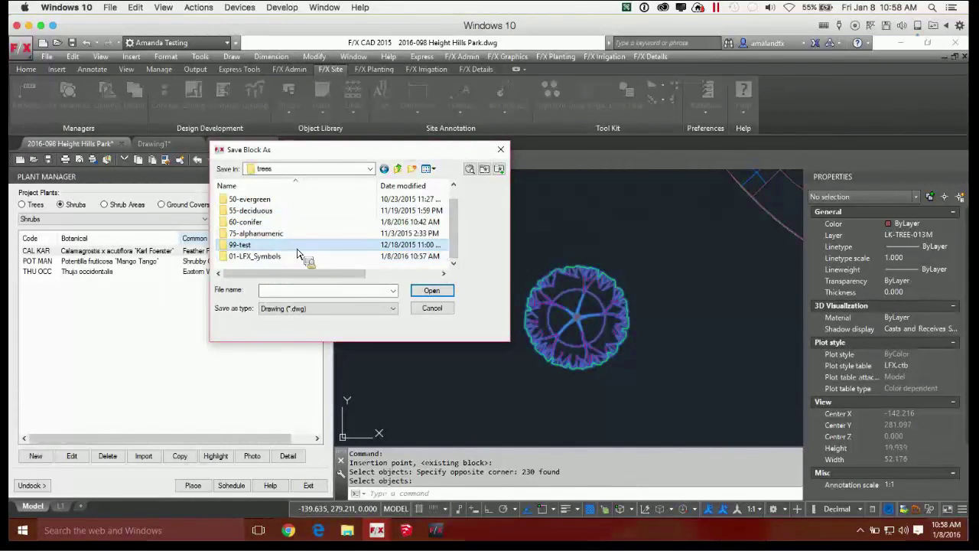
pyautogui.click(298, 255)
pyautogui.click(426, 294)
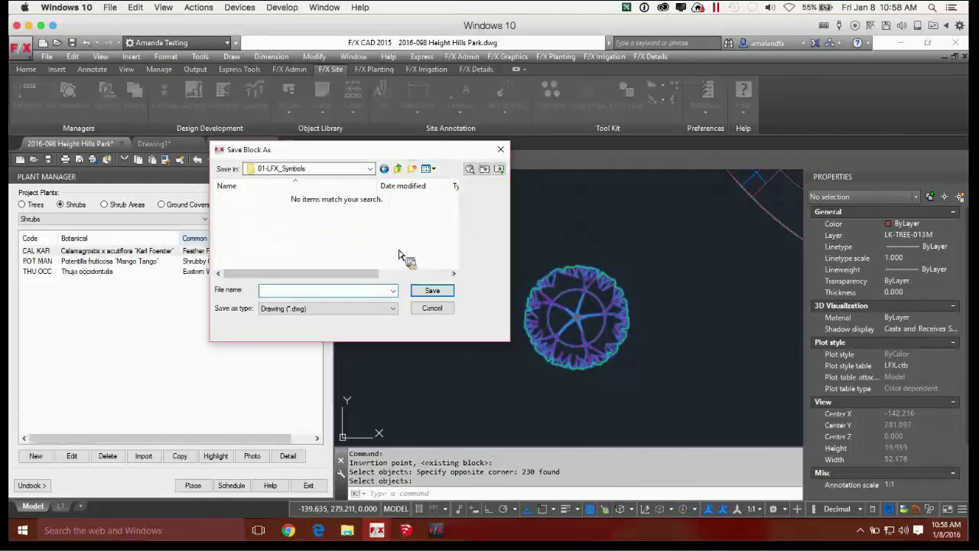
# Save the block as TREE-LFX-001 and accept its settings of manual scale, no rotation and an empty description
pyautogui.write('TRE')
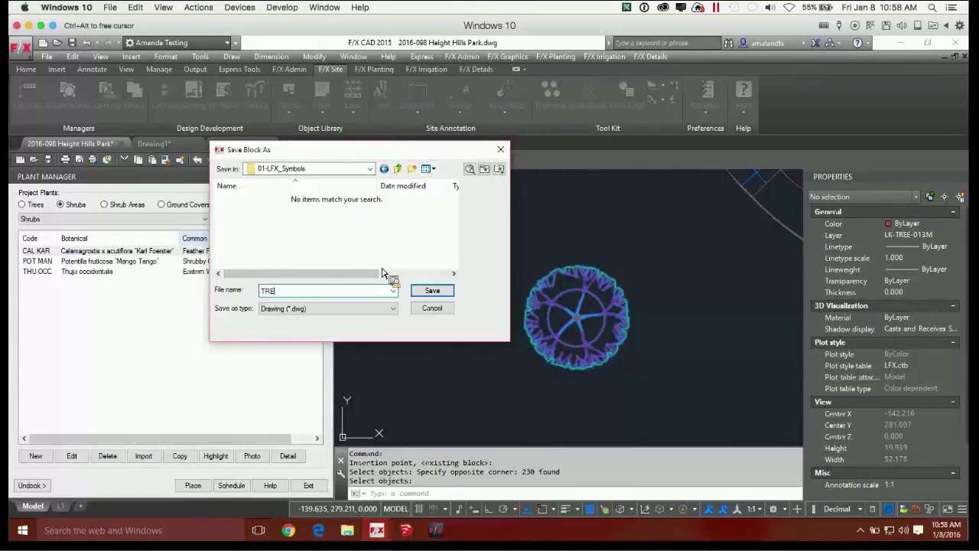
pyautogui.write('E-LFX-001')
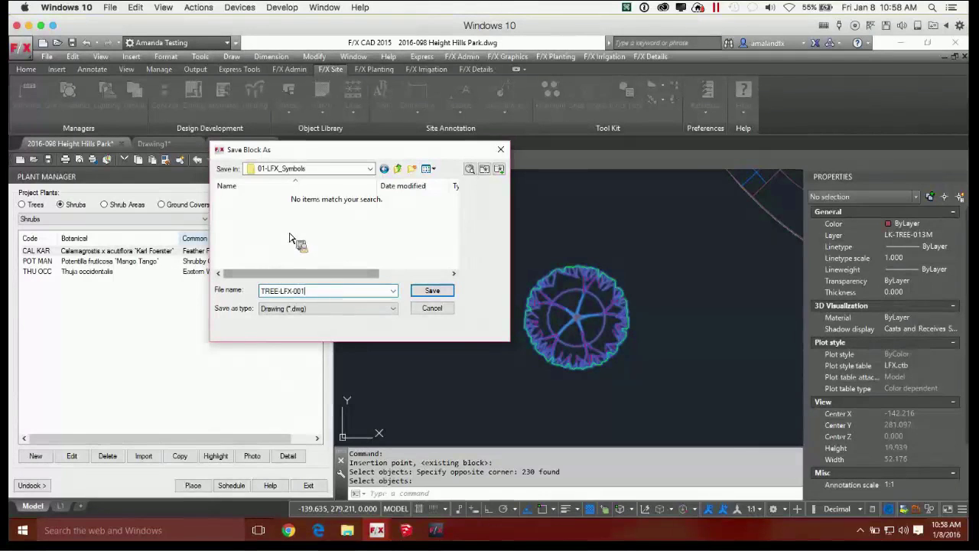
pyautogui.click(436, 291)
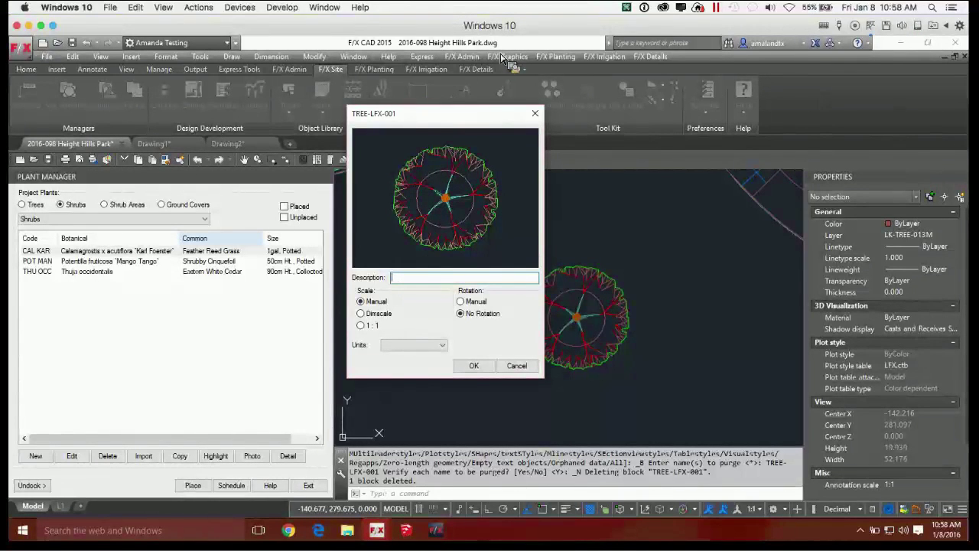
pyautogui.click(474, 366)
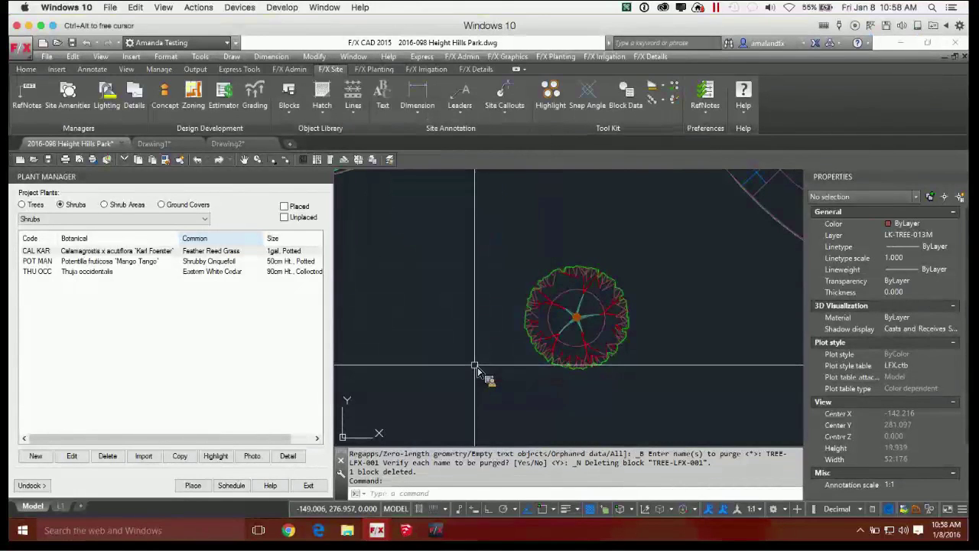
# Try the TREE-LFX-001 symbol from the Lfx-symbols category on the project's Silver Maple, then cancel the plant edit
pyautogui.scroll(-7, 480, 374)
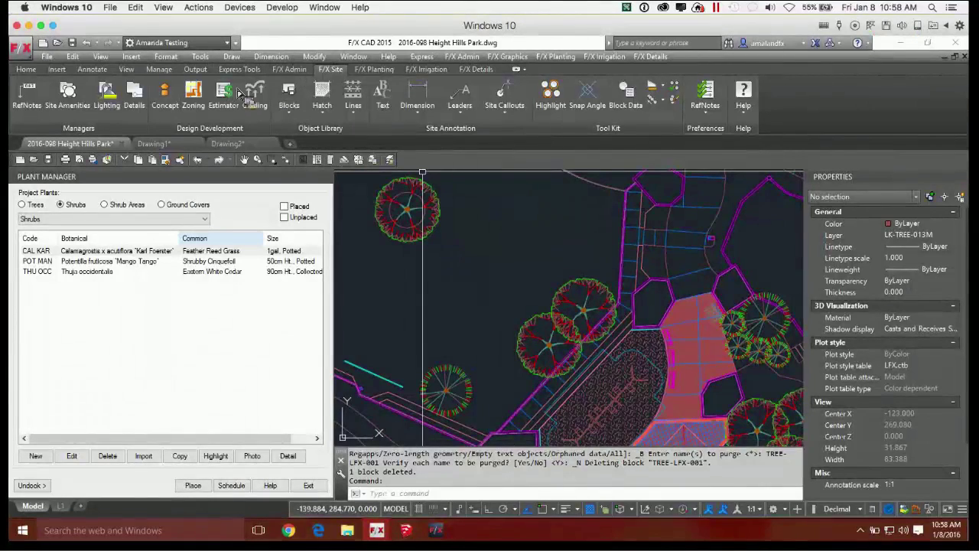
pyautogui.click(374, 69)
pyautogui.click(32, 114)
pyautogui.click(29, 116)
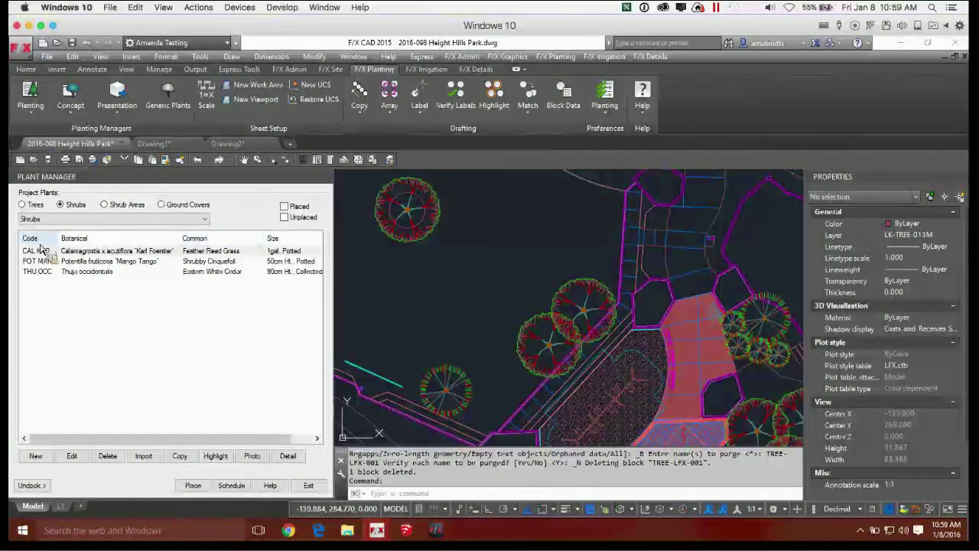
pyautogui.click(30, 205)
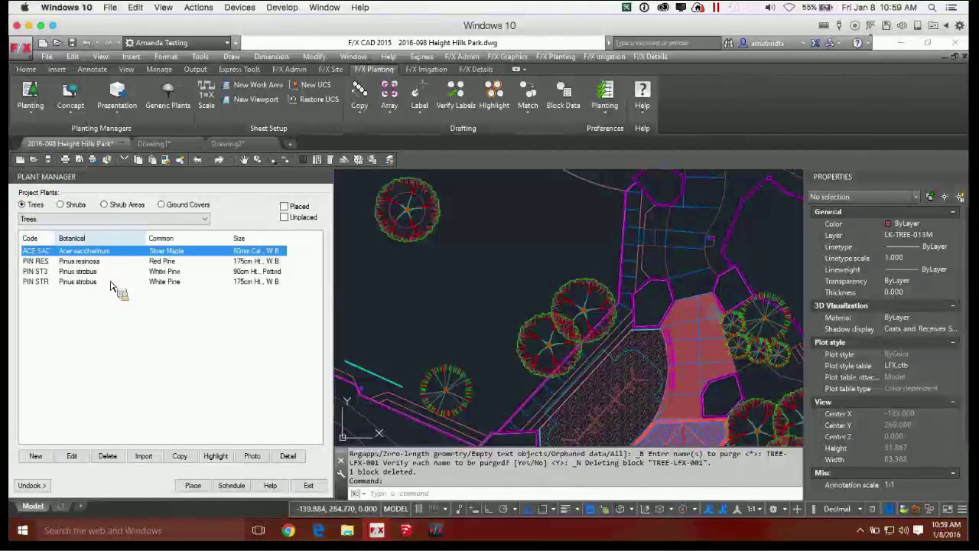
pyautogui.click(73, 457)
pyautogui.click(468, 386)
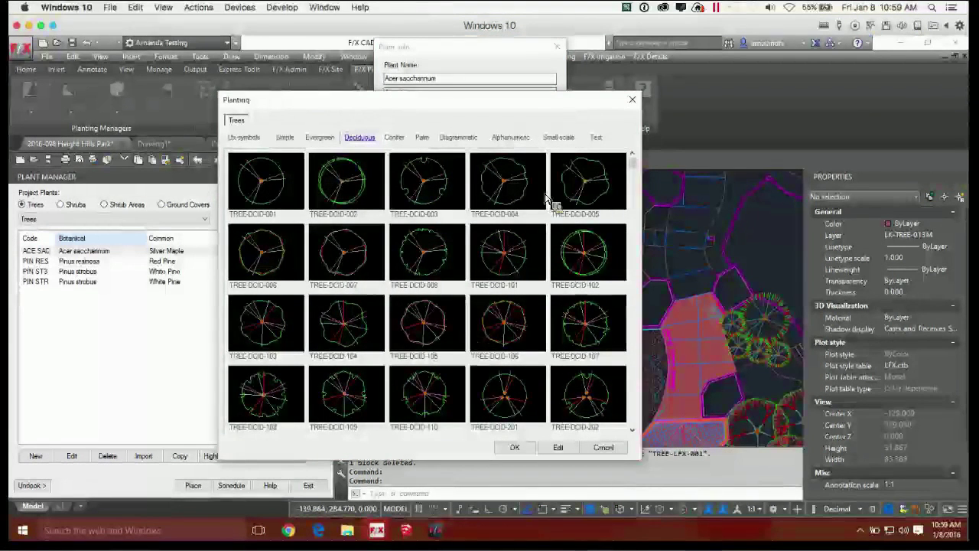
pyautogui.click(245, 139)
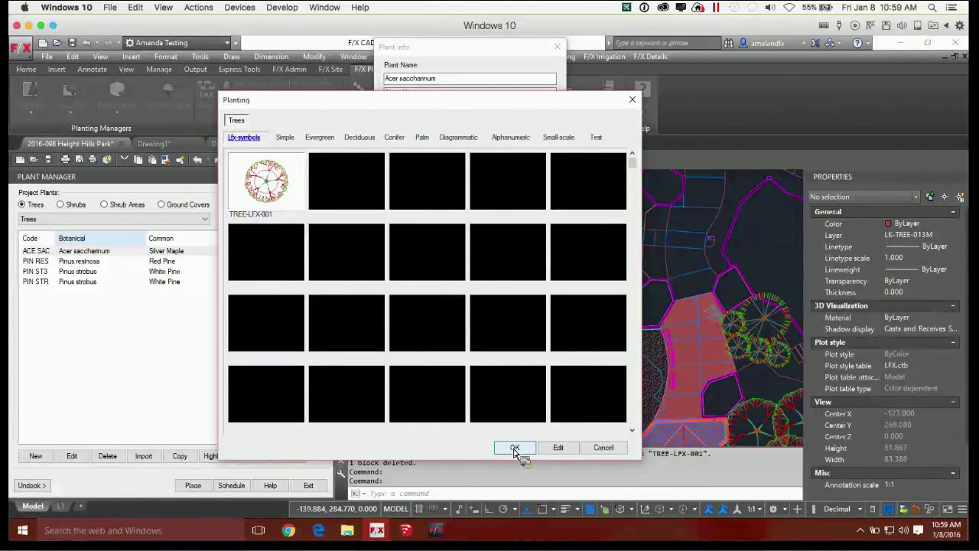
pyautogui.click(515, 447)
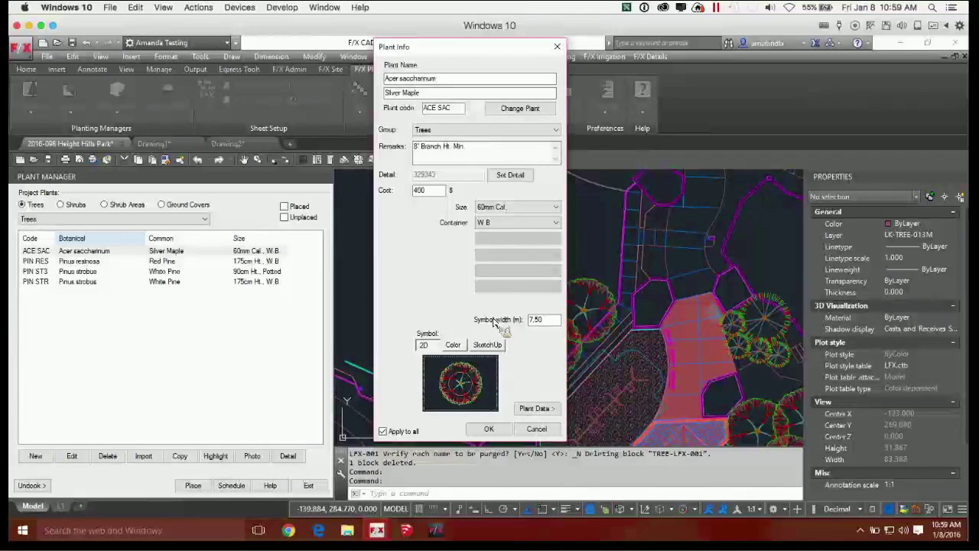
pyautogui.click(537, 430)
# In Drawing2, edit the 60mm Cal. Silver Maple and assign it the TREE-LFX-001 symbol from the Lfx-symbols category
pyautogui.click(228, 143)
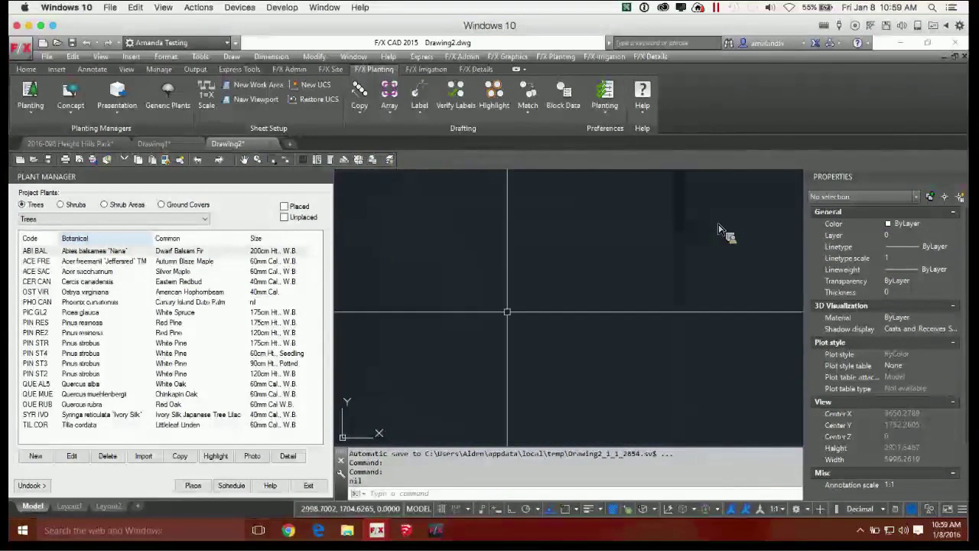
pyautogui.click(77, 271)
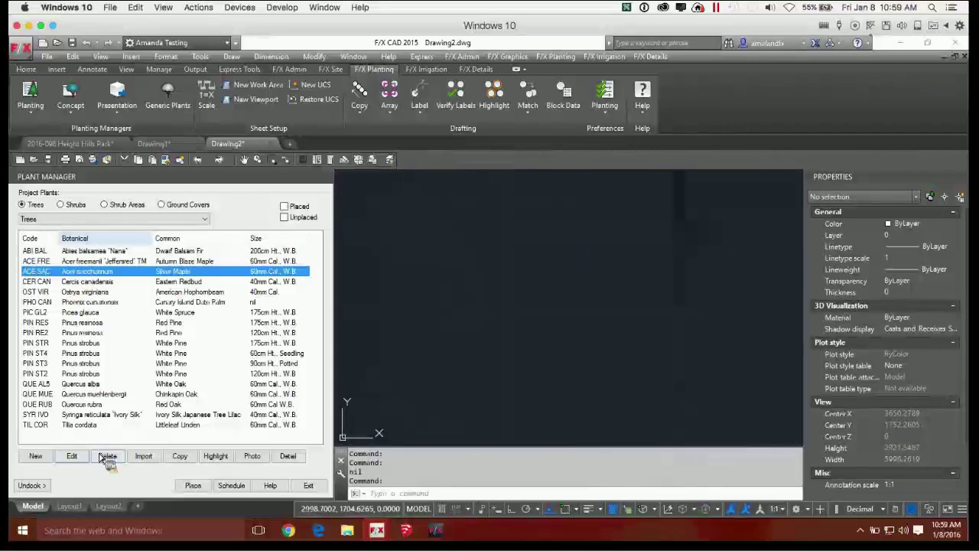
pyautogui.click(72, 456)
pyautogui.click(459, 382)
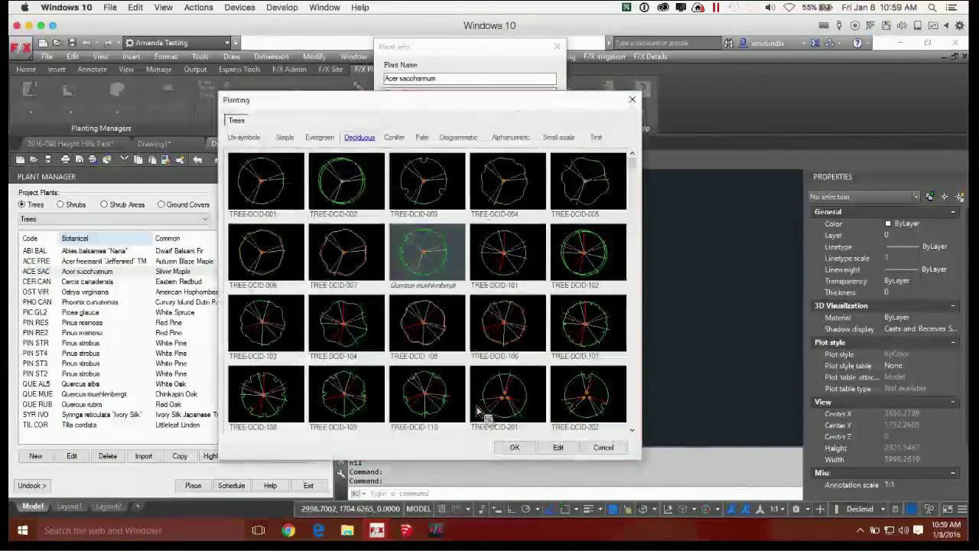
pyautogui.click(294, 197)
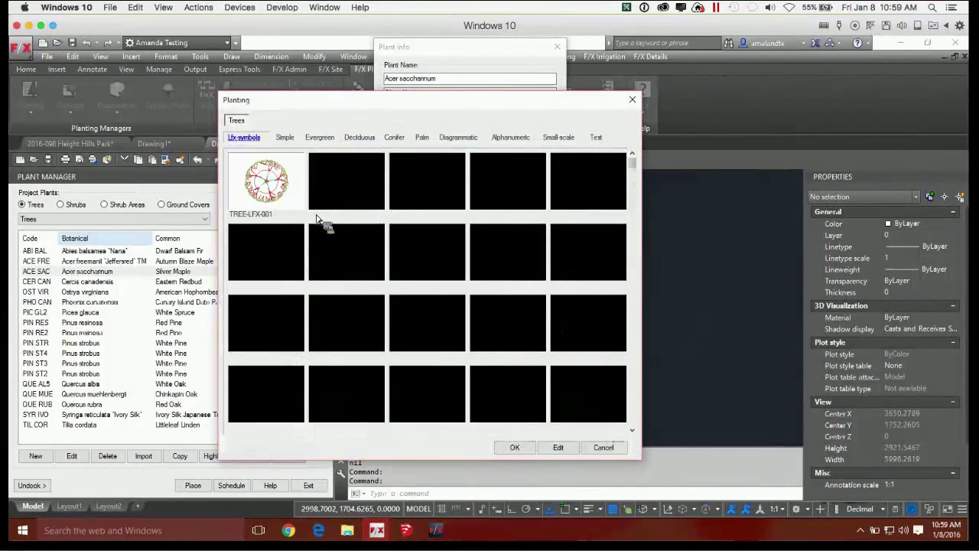
pyautogui.click(511, 450)
pyautogui.click(489, 429)
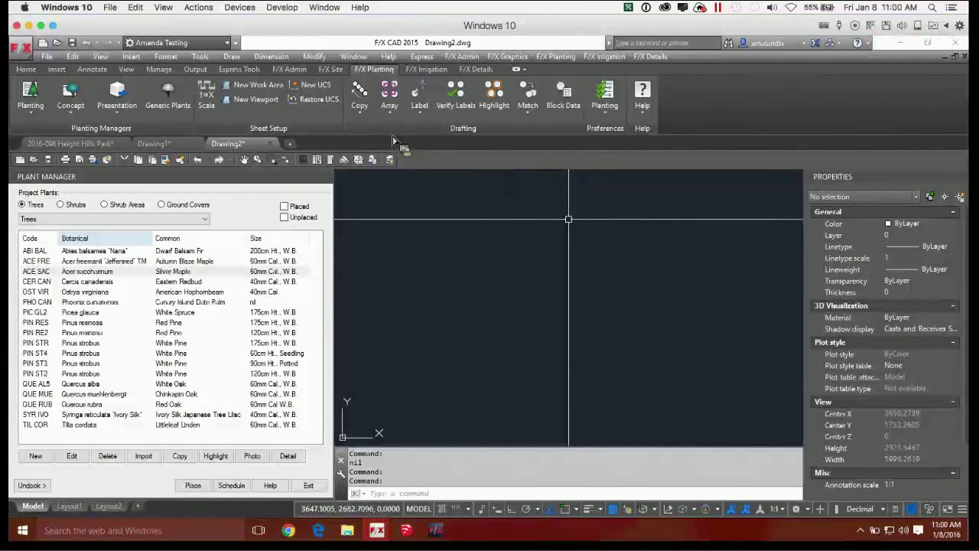
pyautogui.click(642, 115)
pyautogui.click(643, 120)
pyautogui.click(607, 116)
pyautogui.click(606, 116)
pyautogui.click(606, 116)
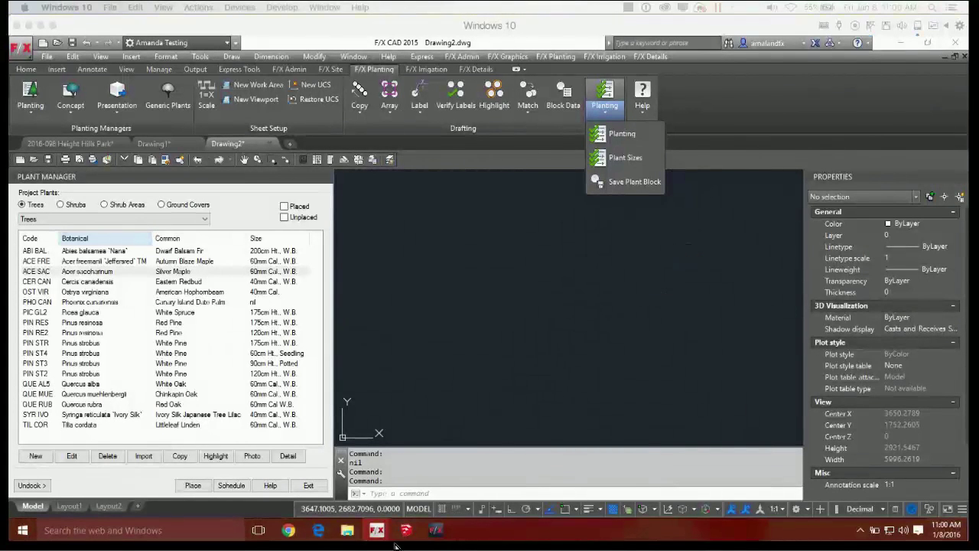
# Switch to Chrome, review the ways to start Save Block on the Add New Plant Symbols page, and return to the drawing
pyautogui.click(297, 535)
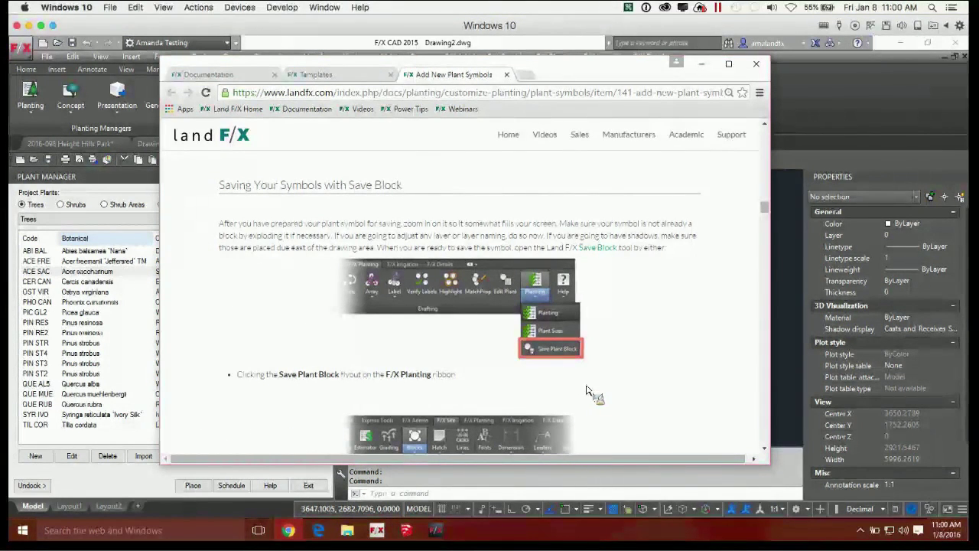
pyautogui.scroll(-2, 612, 393)
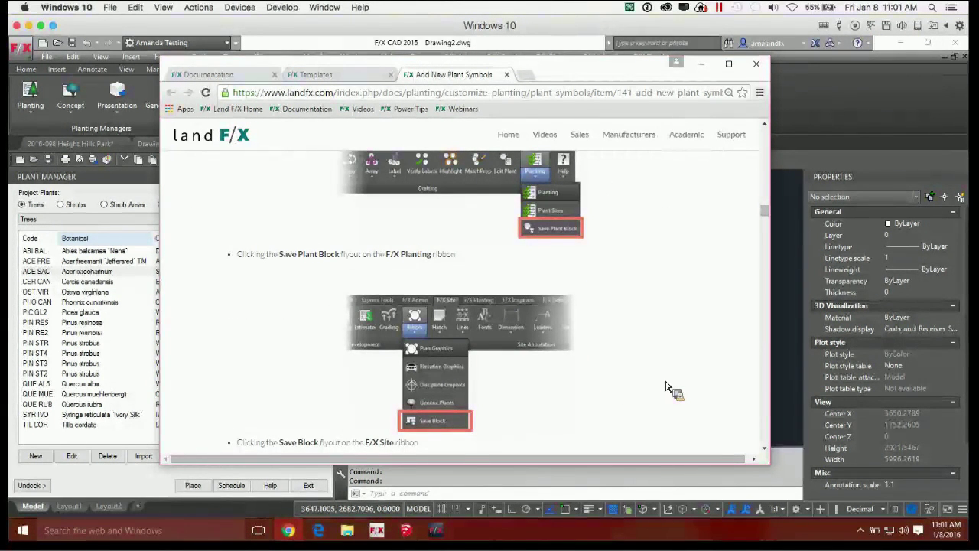
pyautogui.scroll(-3, 666, 386)
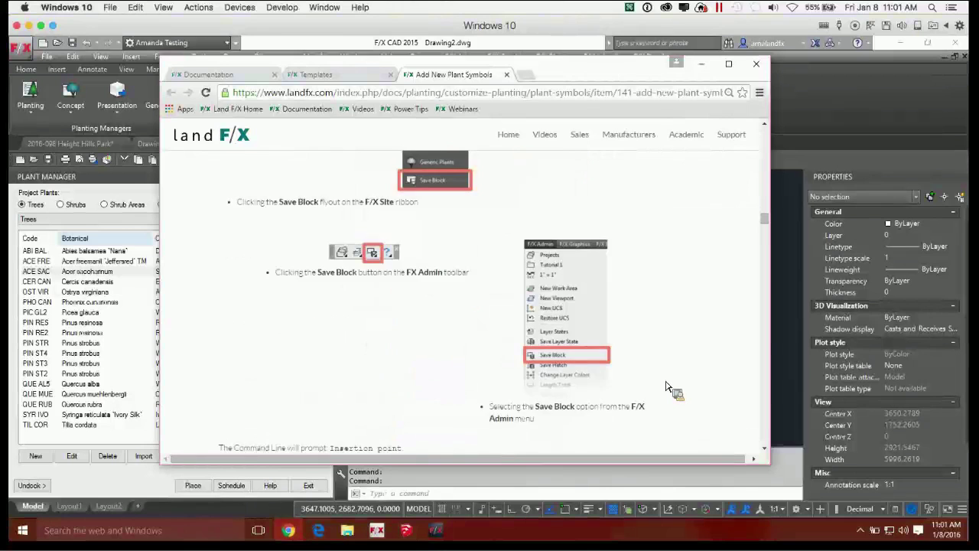
pyautogui.scroll(8, 666, 386)
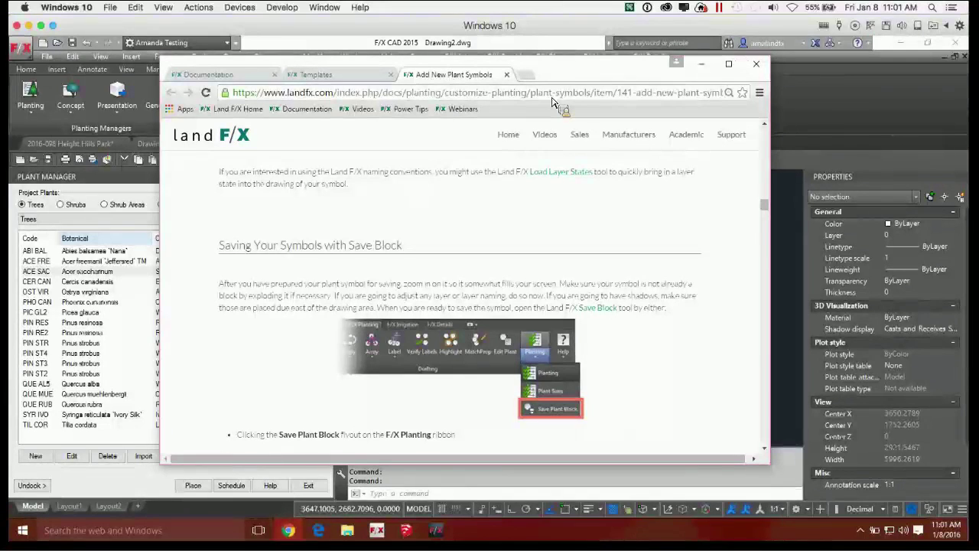
pyautogui.click(709, 67)
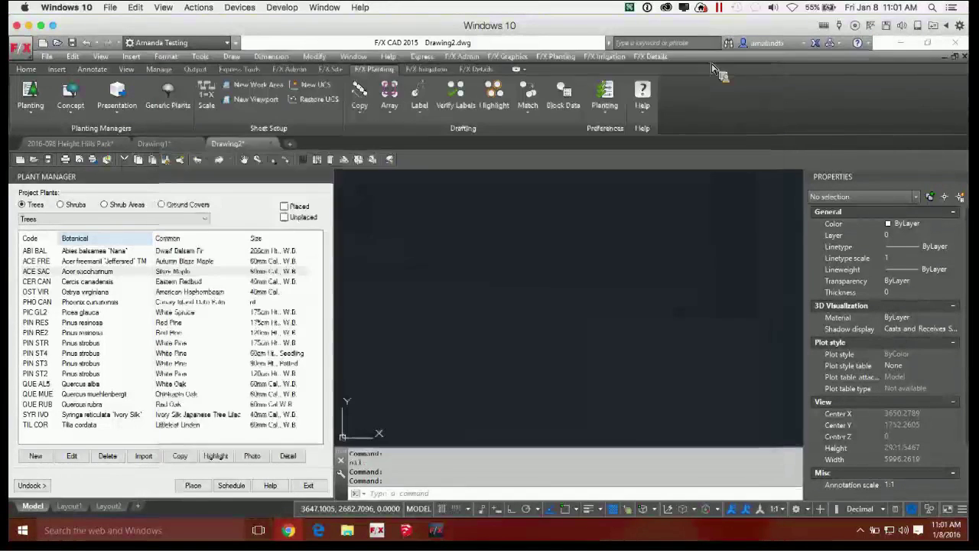